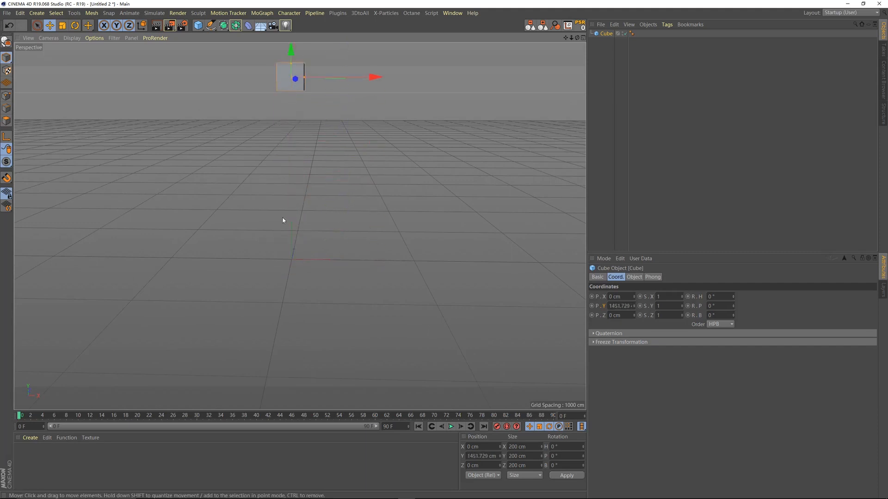
Keyframe the cube's raised Y position at frame 0.
click(613, 24)
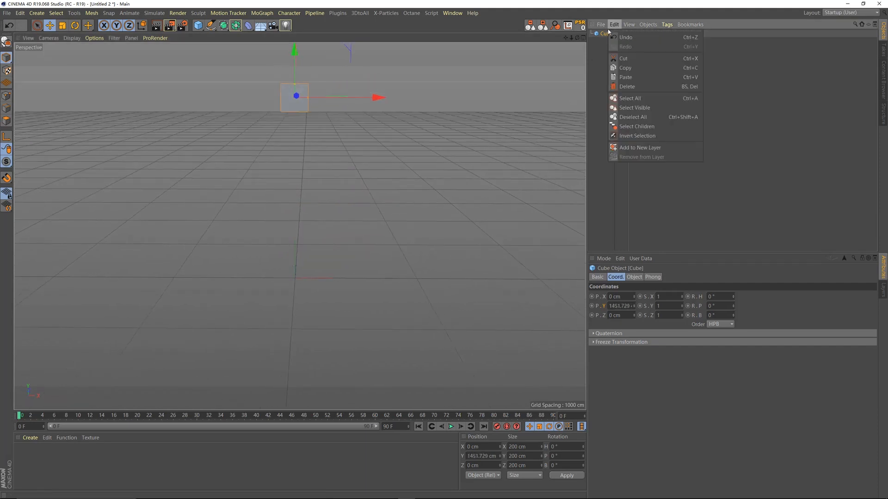
click(605, 308)
click(603, 307)
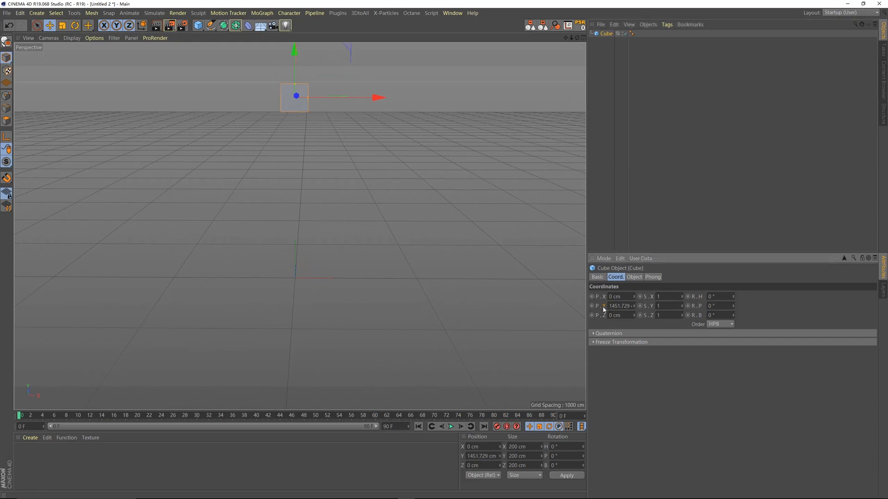
ctrl+click(591, 305)
Set the cube's Y position to 0 cm at frame 36 and keyframe it.
drag(62, 416, 231, 421)
double_click(622, 306)
text(0)
key(Return)
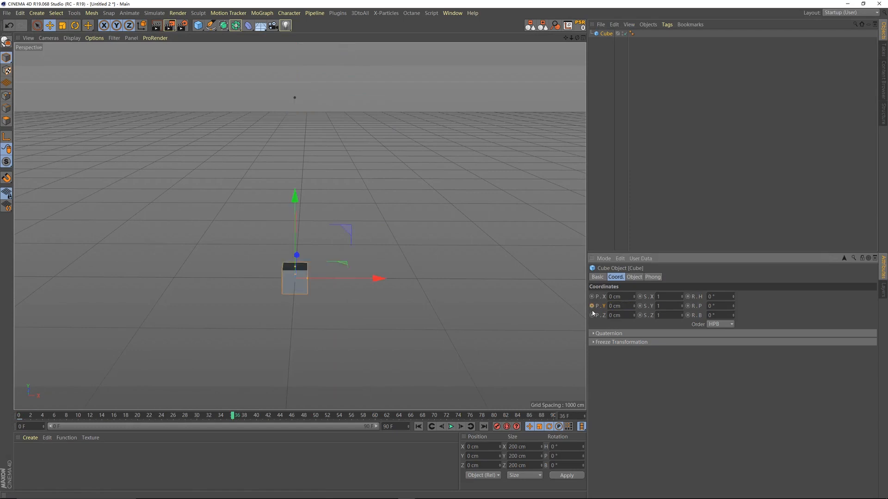
ctrl+click(592, 305)
Play the cube's falling animation from the start, rewinding to frame 0 between runs.
click(418, 426)
click(455, 425)
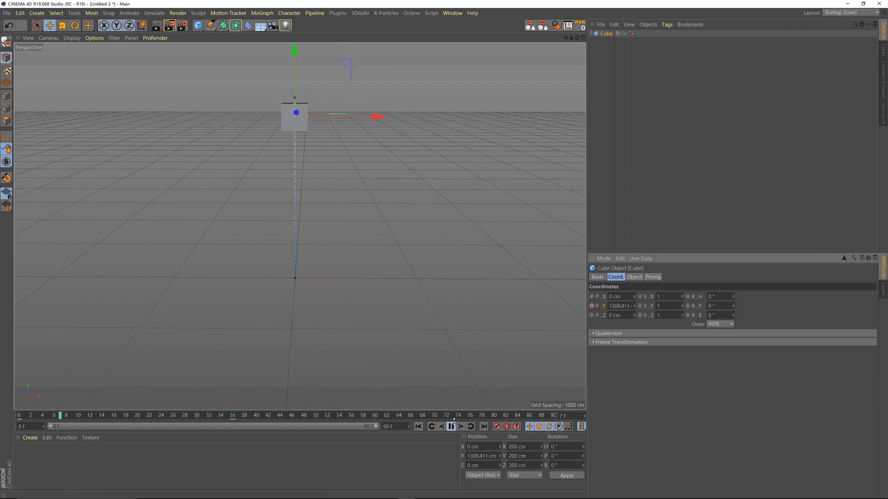
click(417, 428)
click(455, 427)
click(419, 427)
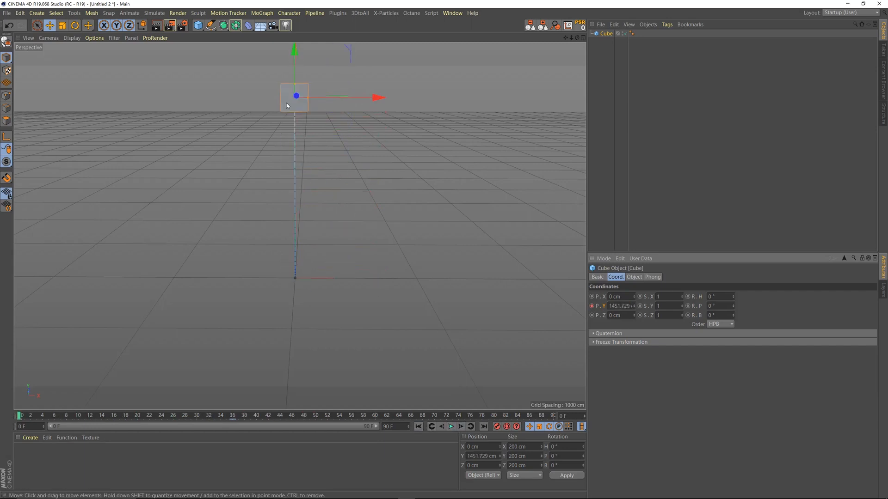
alt+drag(287, 106, 292, 116)
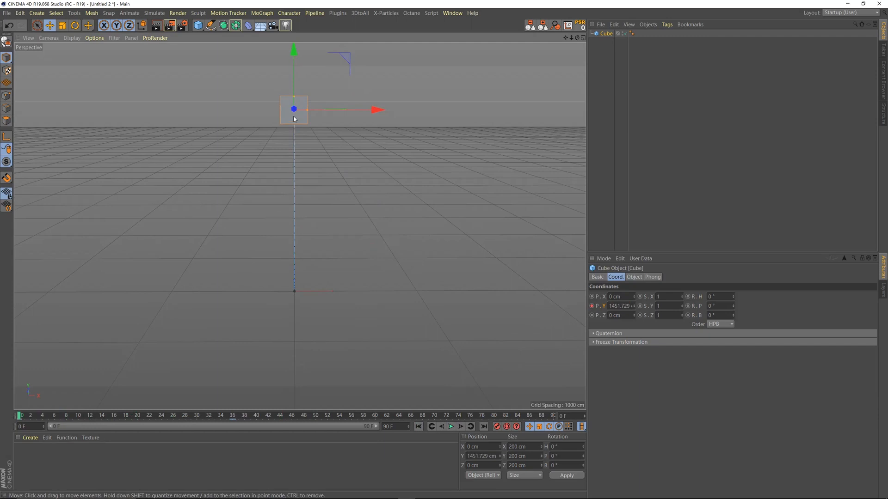
Sketch a yellow arc and red guide lines over a screen capture of the viewport, and discard the capture.
key(F1)
drag(94, 60, 538, 321)
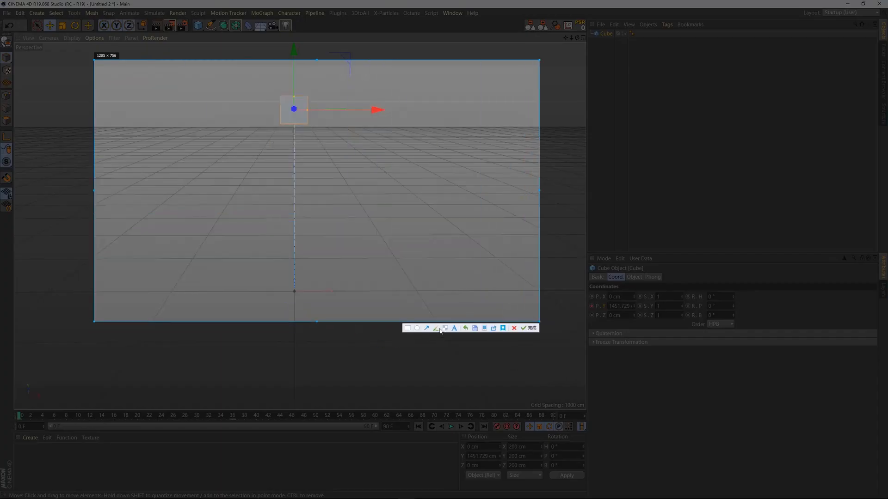
click(435, 328)
mouse_move(354, 287)
mouse_down()
mouse_move(355, 148)
mouse_move(373, 290)
mouse_move(381, 181)
mouse_move(397, 160)
mouse_move(425, 289)
mouse_up()
key(ctrl+z)
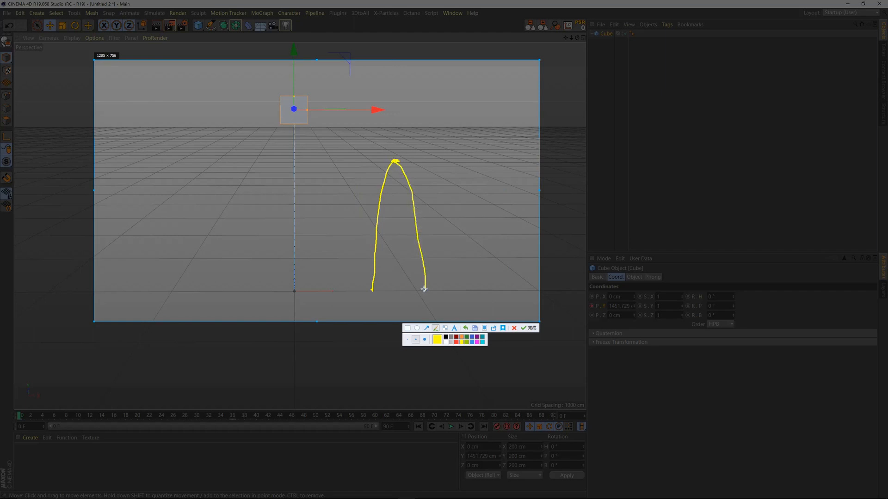
click(456, 342)
mouse_move(393, 139)
mouse_down()
mouse_move(394, 283)
mouse_move(432, 292)
mouse_move(448, 187)
mouse_move(406, 147)
mouse_move(384, 146)
mouse_move(397, 150)
mouse_move(392, 157)
mouse_up()
drag(294, 87, 196, 123)
key(ctrl+z)
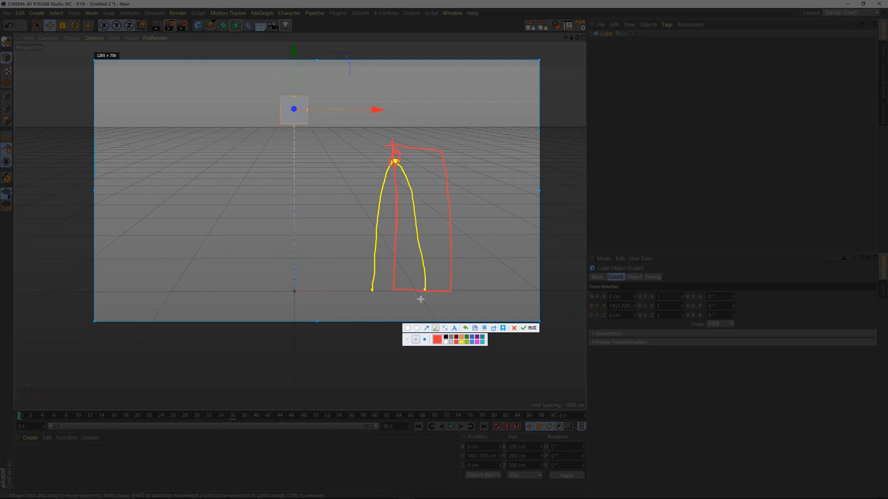
key(Escape)
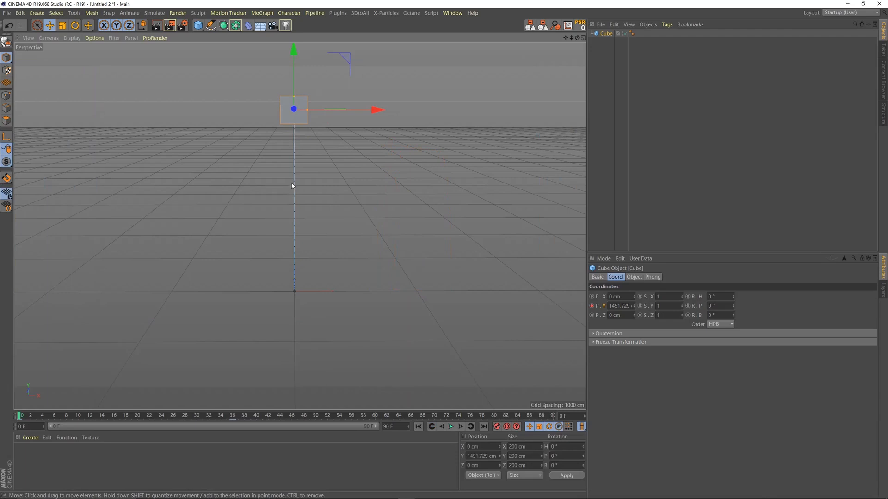
Open the Timeline in F-Curve mode and bring the cube's Y position curve into view.
key(shift+F3)
drag(743, 328, 576, 246)
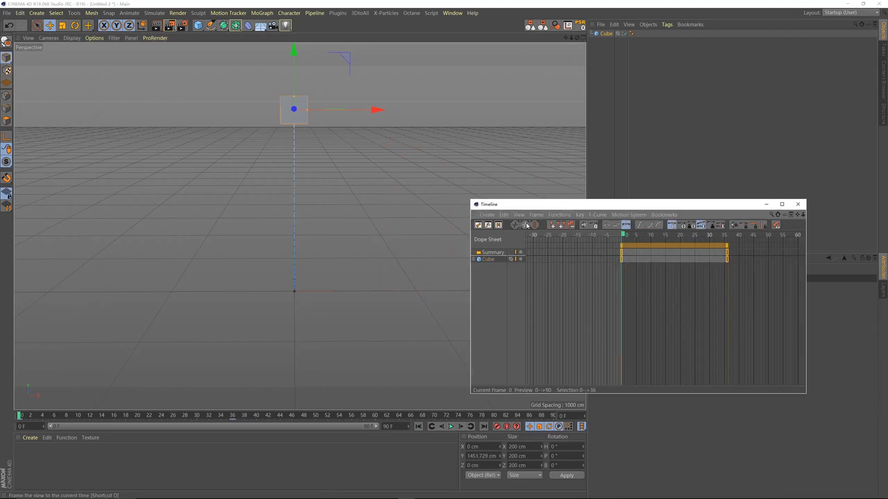
click(487, 226)
drag(650, 291, 586, 246)
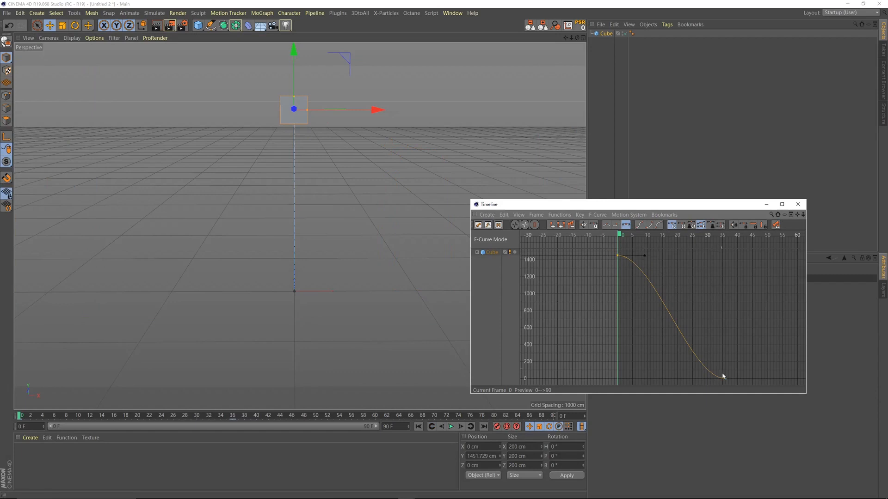
Make the frame-36 key's left tangent vertical, breaking it from the right one and lengthening it to about 776 cm.
drag(748, 351, 733, 341)
click(619, 254)
drag(566, 208, 446, 167)
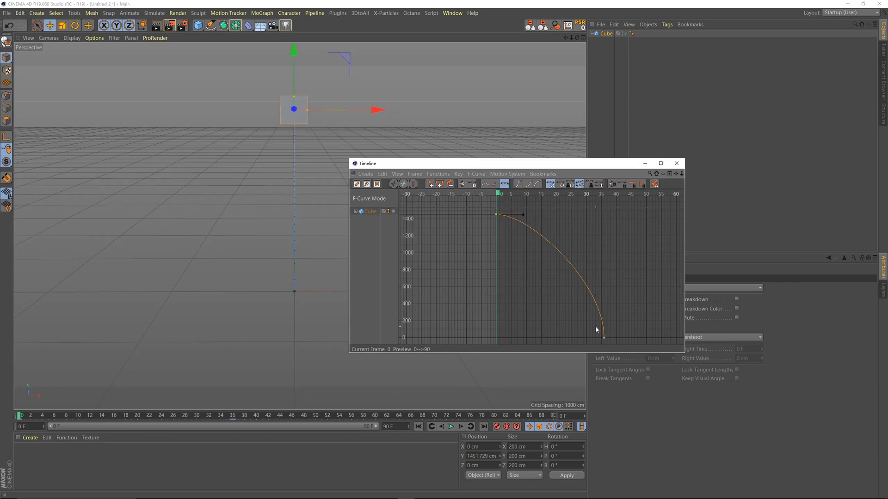
alt+middle_drag(567, 274, 538, 275)
drag(611, 282, 521, 343)
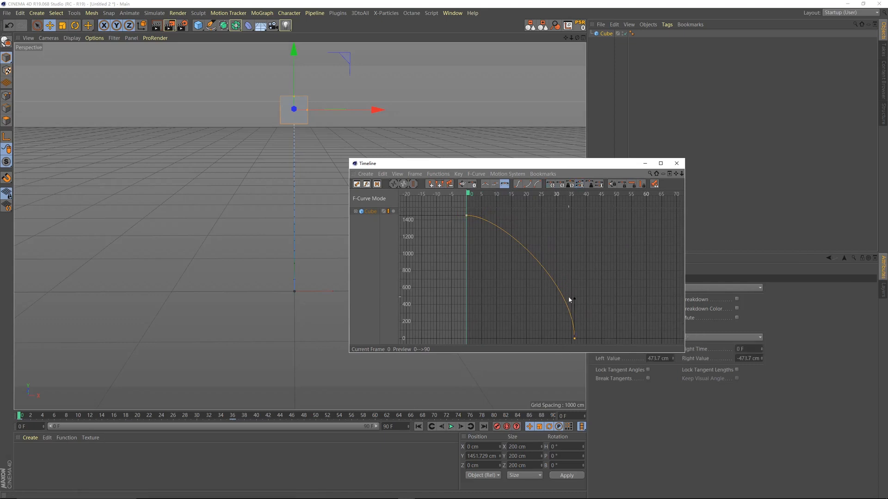
shift+drag(574, 299, 581, 273)
Play and scrub the cube's fall to check its acceleration up to frame 36.
key(F8)
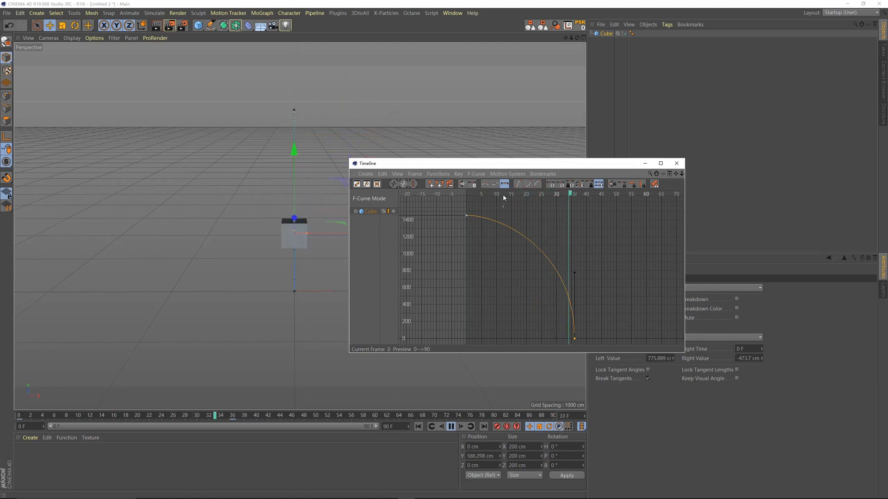
drag(517, 164, 535, 131)
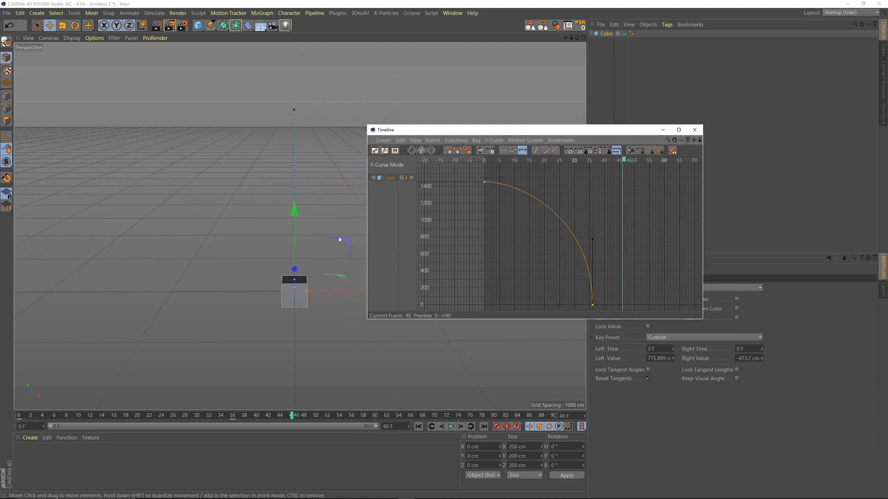
drag(537, 161, 482, 161)
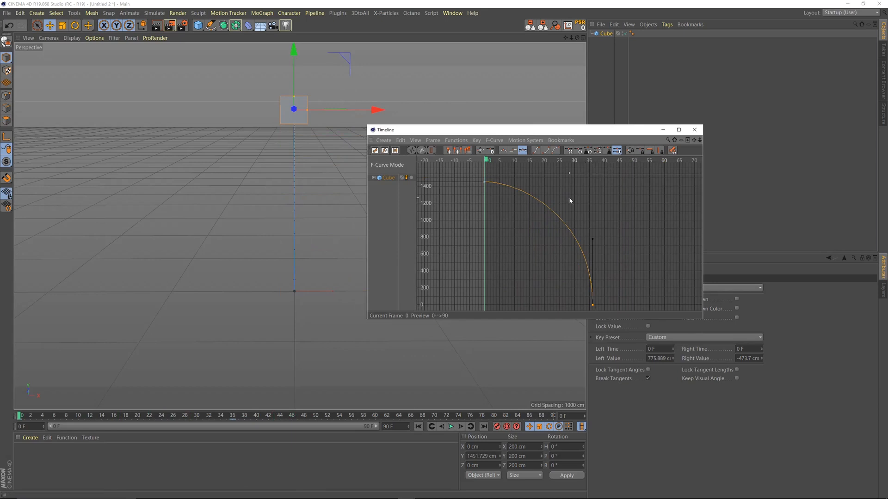
click(589, 162)
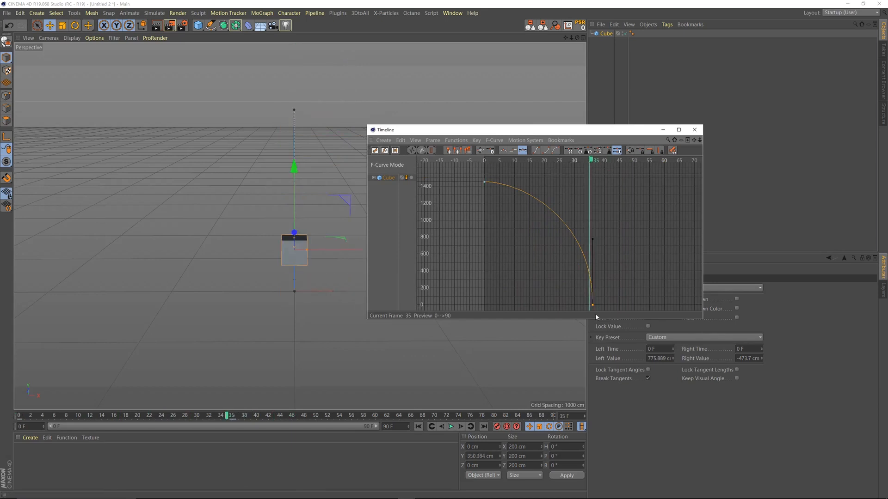
drag(518, 161, 544, 167)
click(591, 267)
Move the cube's landing key to frame 20 on the F-curve and play the fall.
drag(593, 307, 545, 305)
drag(515, 160, 468, 174)
key(F8)
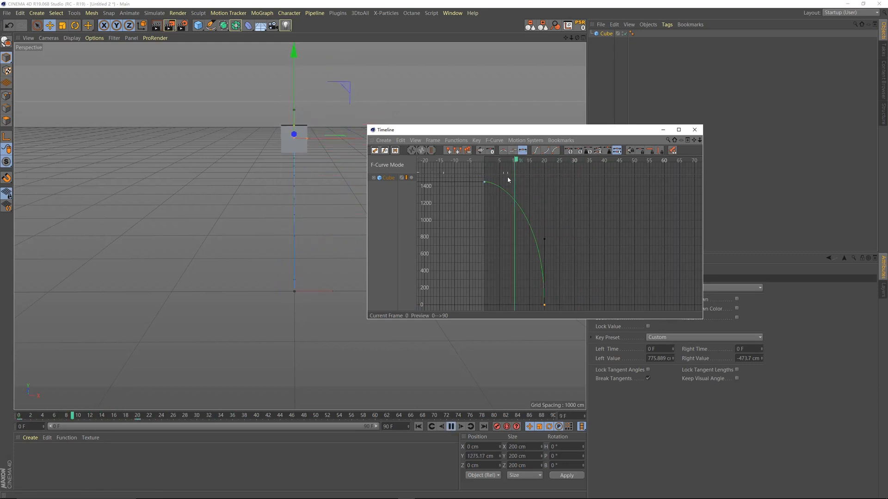
key(F8)
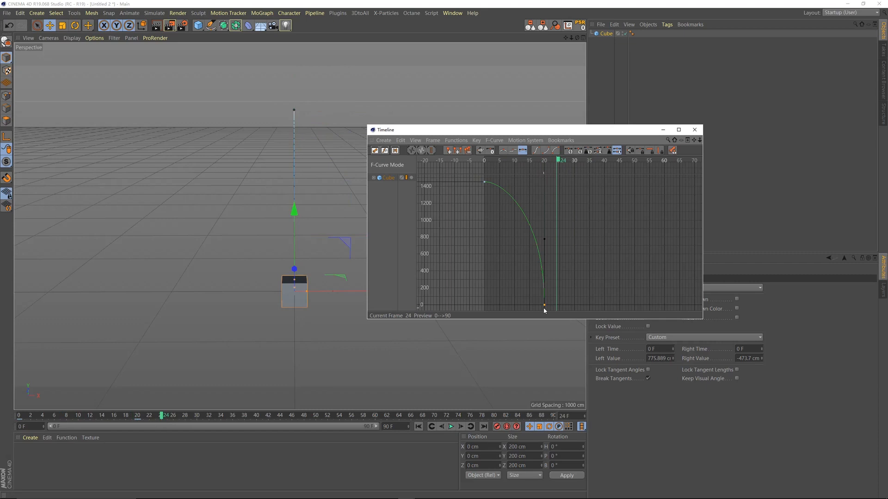
Move the cube's landing key to frame 15 and play back the faster fall.
drag(544, 306, 529, 305)
click(516, 159)
key(F8)
drag(516, 160, 468, 166)
key(F8)
key(F8)
key(F8)
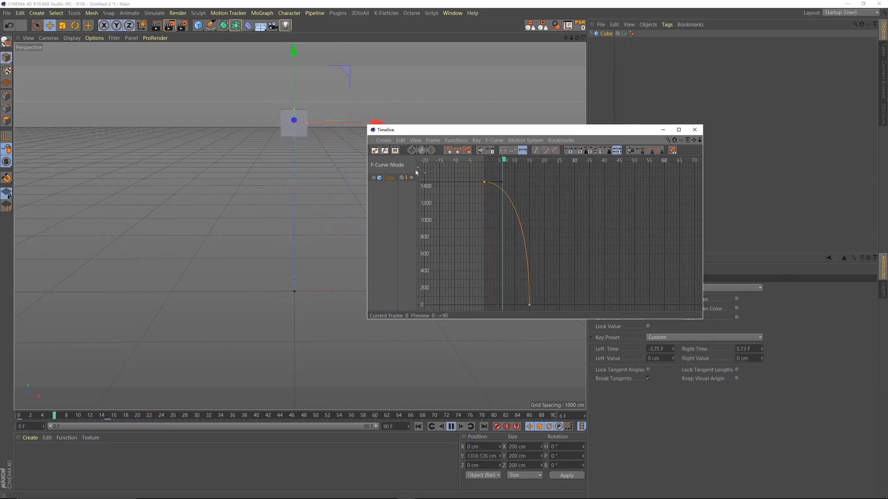
Lengthen the first key's right tangent to about 8.28 frames and play back the fall.
click(498, 161)
drag(501, 181, 509, 182)
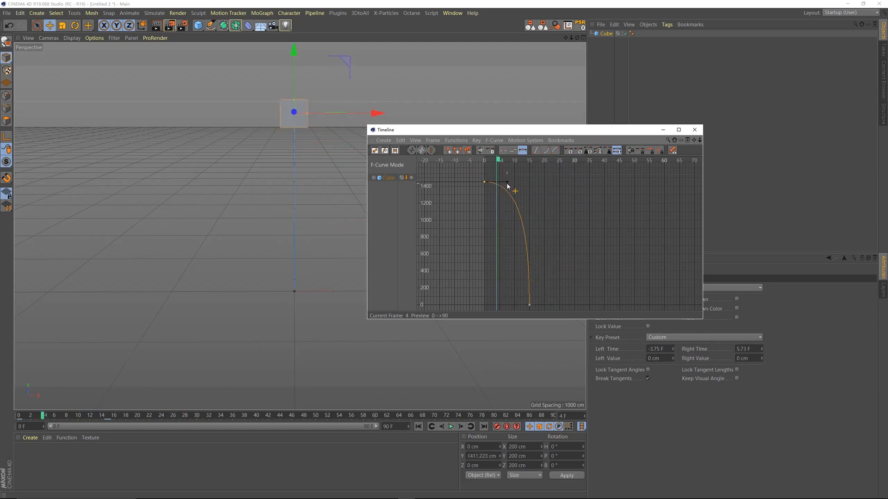
key(F8)
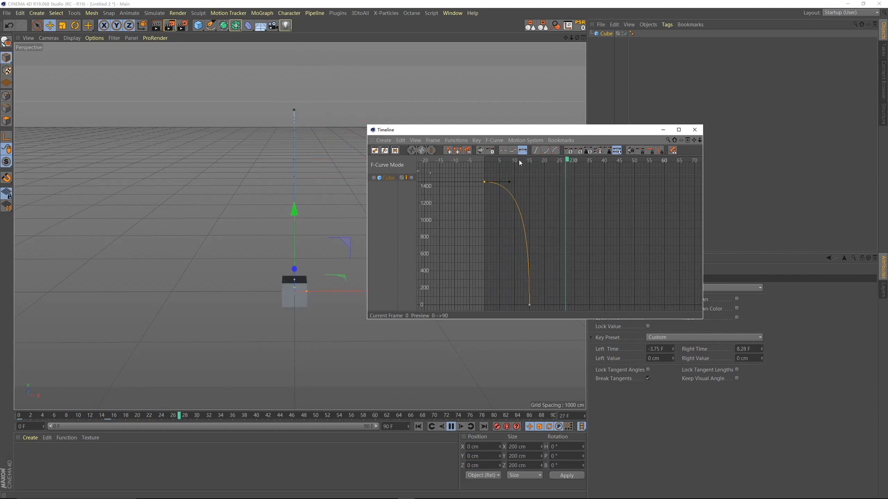
key(F8)
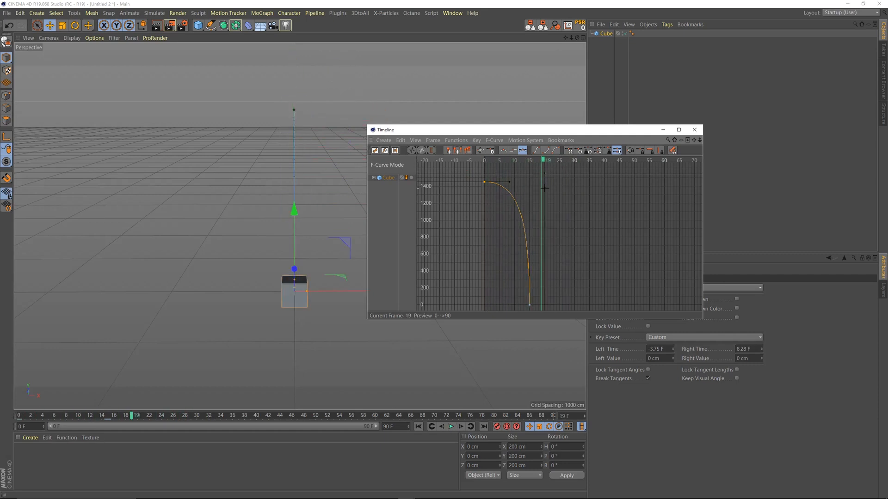
click(545, 189)
drag(548, 133, 524, 114)
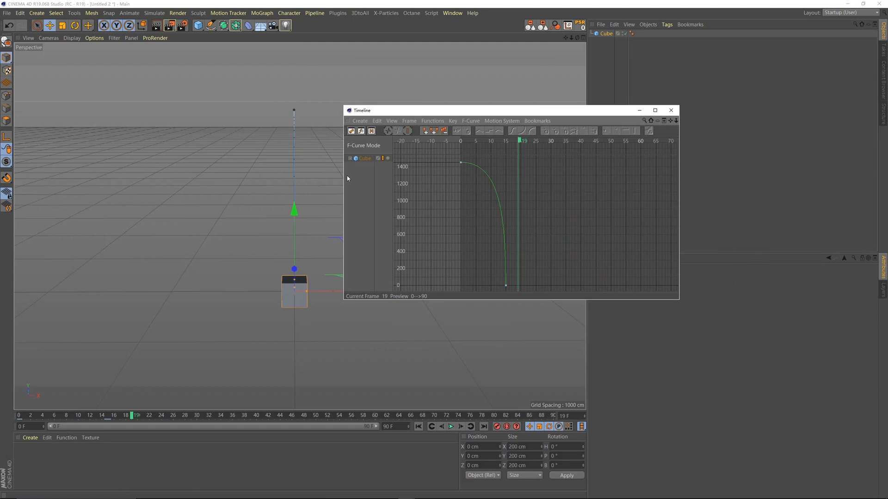
Scrub the cube's fall between frames 0 and 15 to examine the moment of landing.
drag(460, 142, 506, 155)
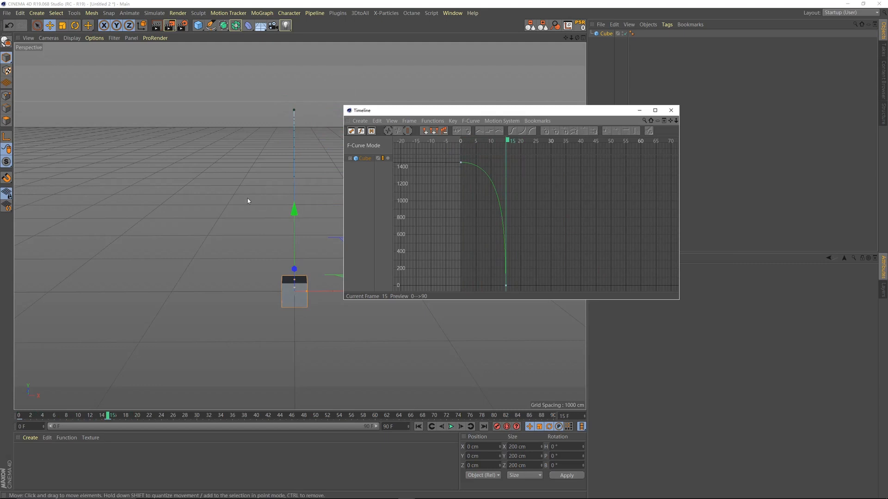
drag(499, 111, 500, 130)
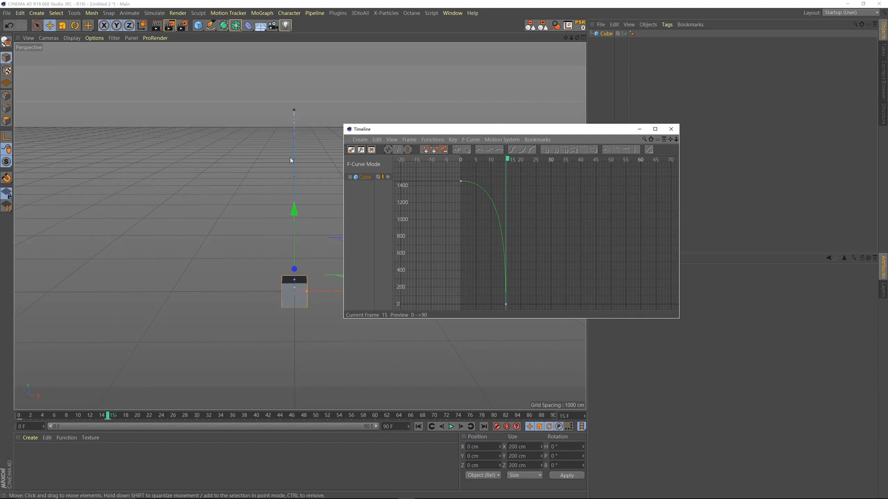
drag(441, 131, 428, 103)
click(447, 133)
drag(446, 134, 493, 148)
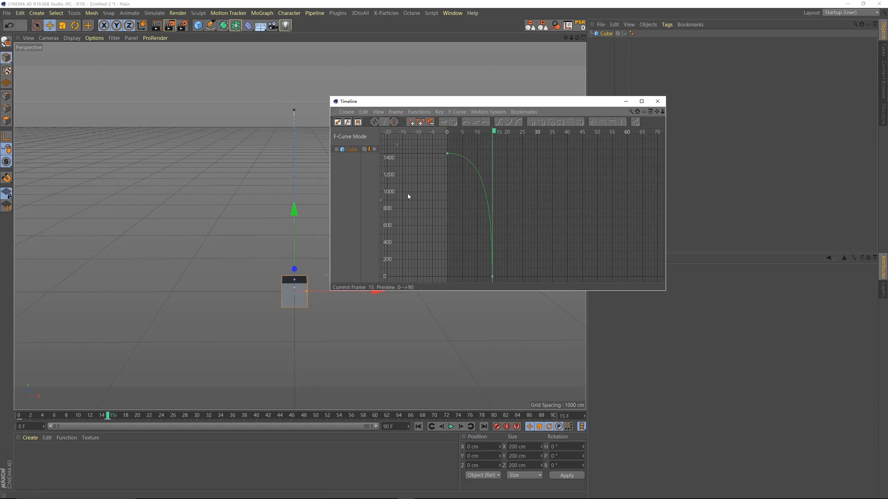
Keyframe the cube's Visible in Editor and Visible in Renderer settings as Default at frame 14.
click(493, 133)
drag(511, 107, 405, 146)
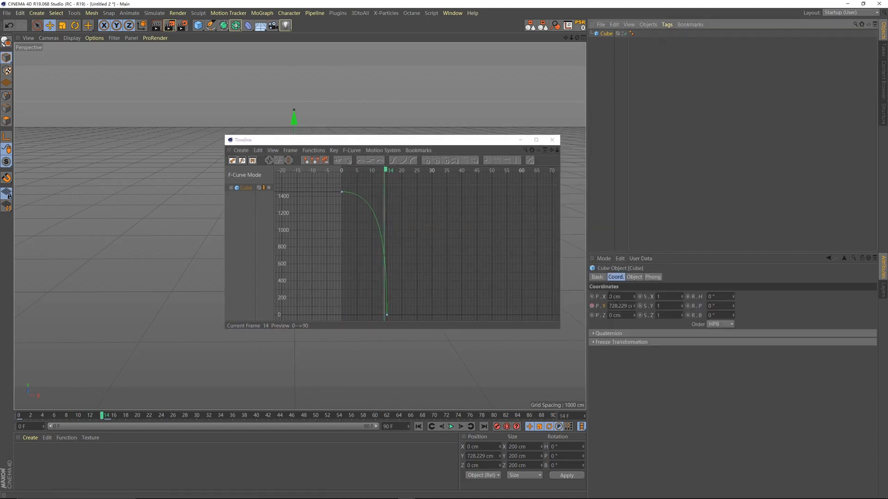
click(597, 277)
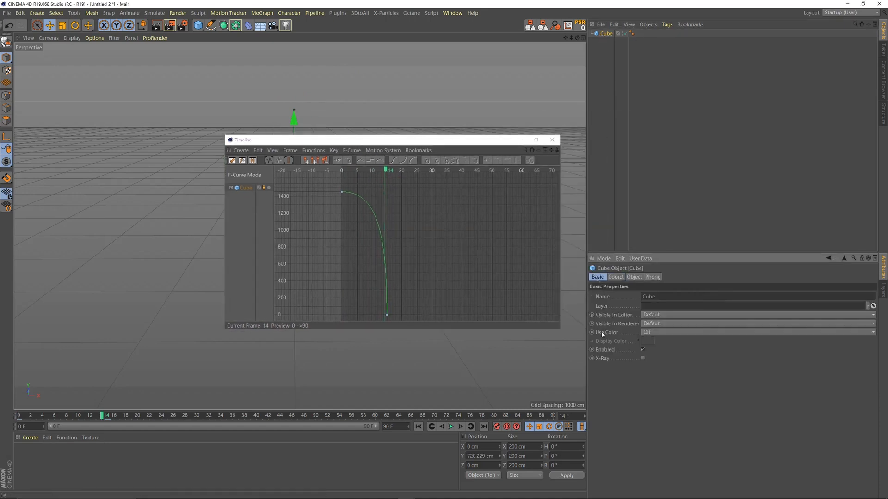
ctrl+click(592, 315)
ctrl+click(592, 324)
Set the cube's Visible in Editor and Visible in Renderer to Off at frame 15 and keyframe both.
drag(391, 171, 387, 171)
click(656, 314)
click(648, 343)
click(650, 323)
click(647, 351)
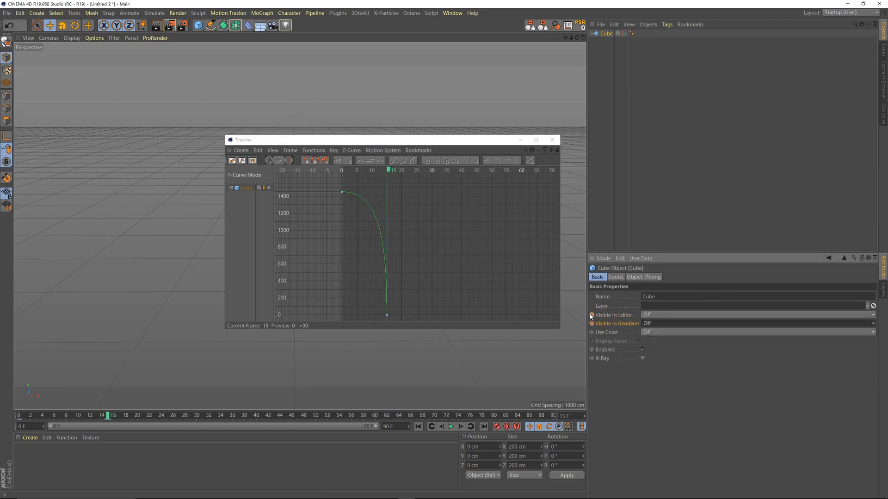
Play and scrub the animation to check that the cube disappears at frame 15.
drag(461, 143, 689, 133)
drag(641, 160, 538, 160)
key(F8)
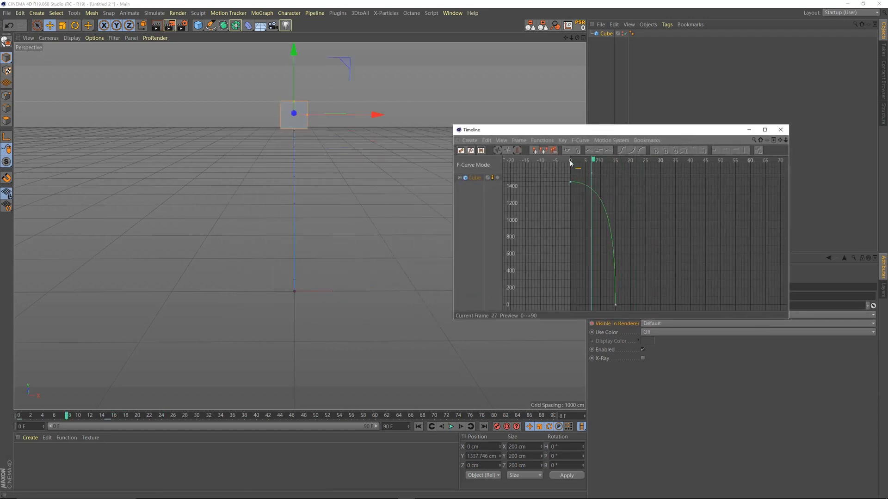
click(617, 162)
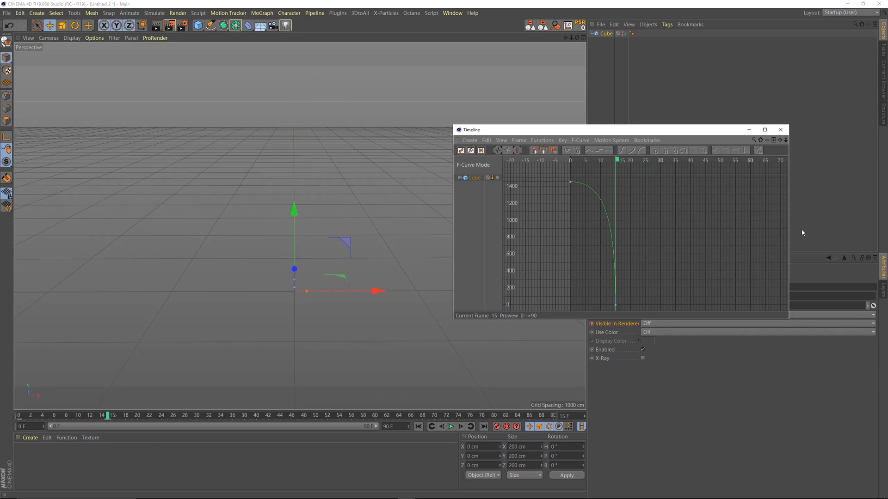
Add a cone at the origin and move the Timeline window clear of it.
click(805, 217)
drag(683, 130, 725, 224)
click(694, 87)
click(602, 34)
drag(198, 25, 310, 37)
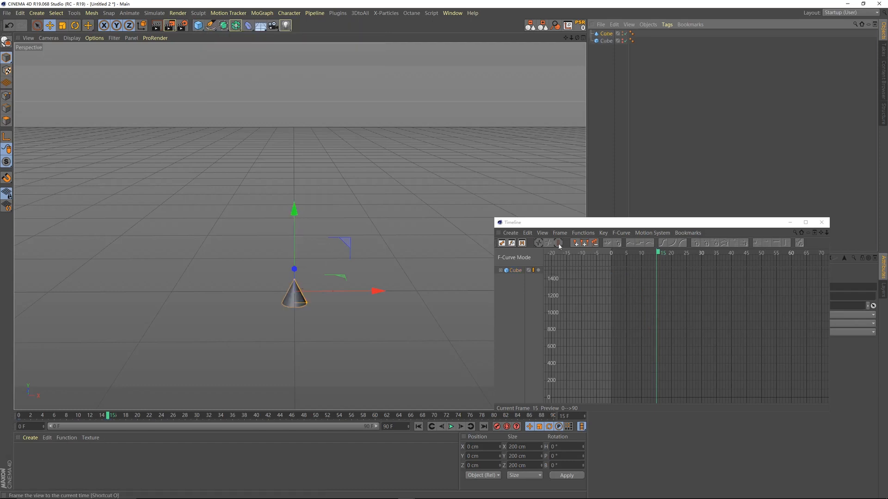
drag(572, 223, 470, 140)
drag(580, 144, 247, 80)
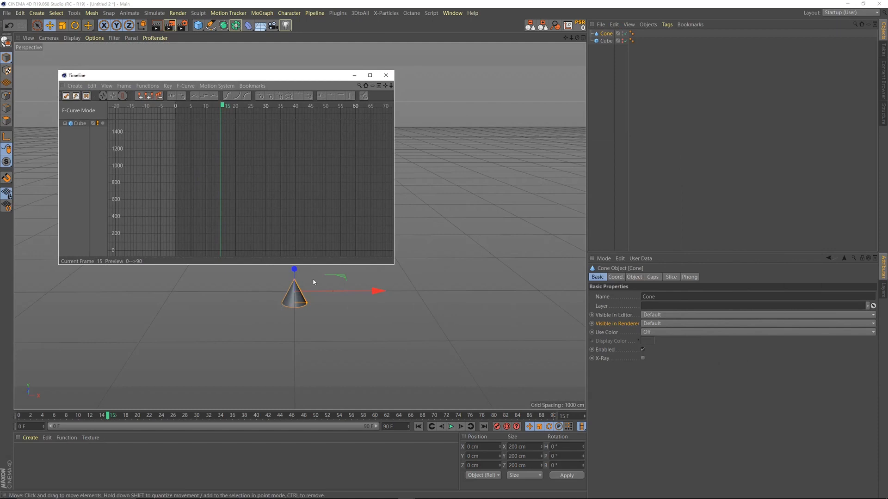
Keyframe the cone's Y position at 0 cm on frame 15 and at 857 cm on frame 28.
drag(283, 77, 320, 46)
click(615, 277)
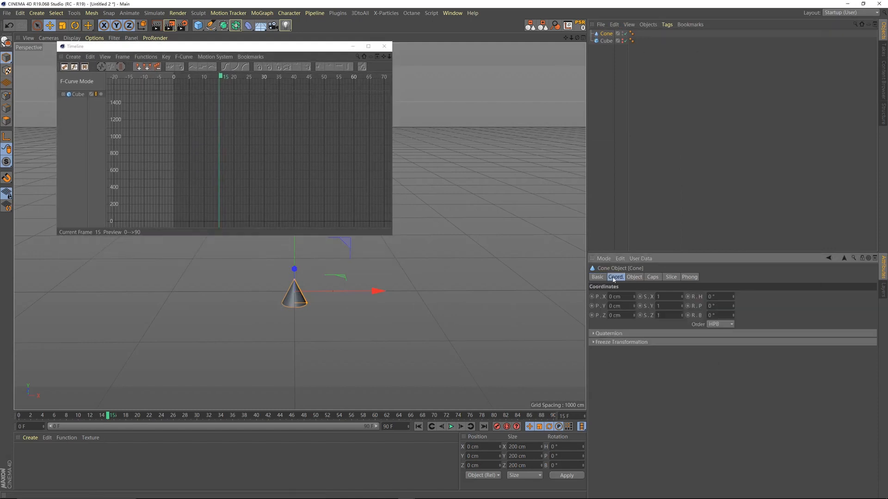
click(591, 306)
drag(109, 416, 187, 417)
drag(633, 306, 634, 9)
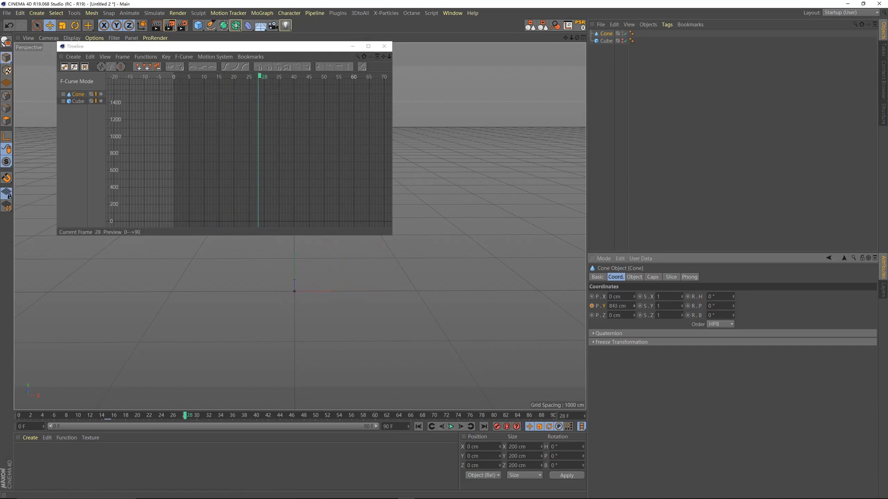
drag(263, 47, 355, 352)
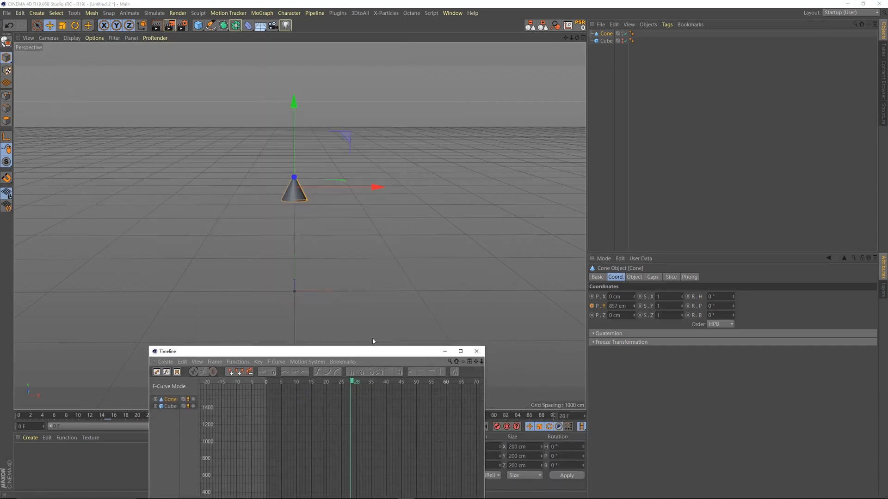
click(592, 306)
Reshape the cone's position F-curve so that it rises steeply from frame 15 and eases out into frame 28.
drag(425, 356, 704, 130)
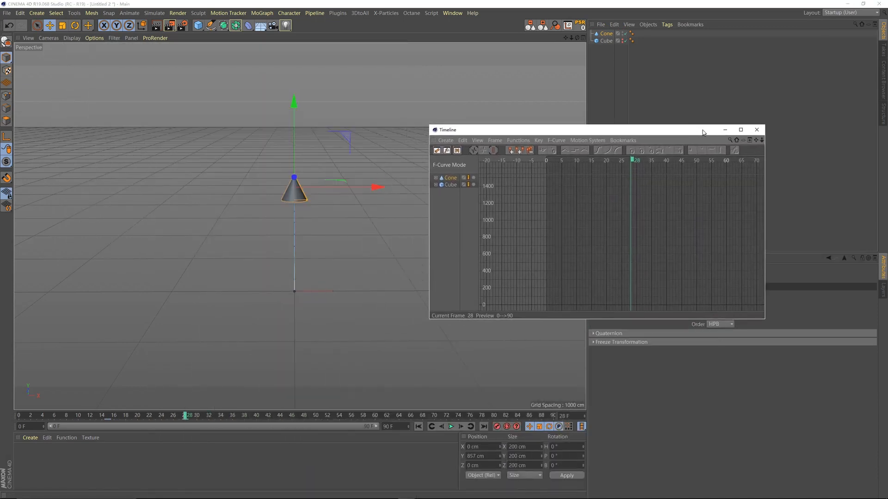
click(444, 178)
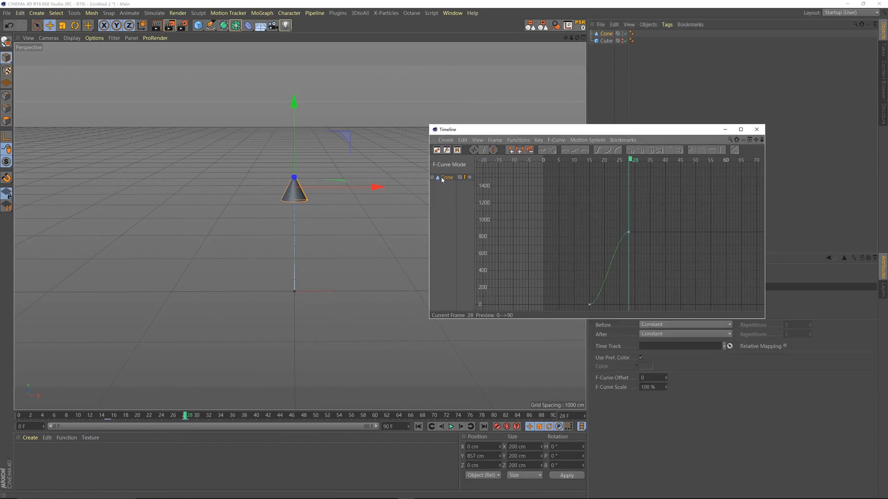
click(589, 305)
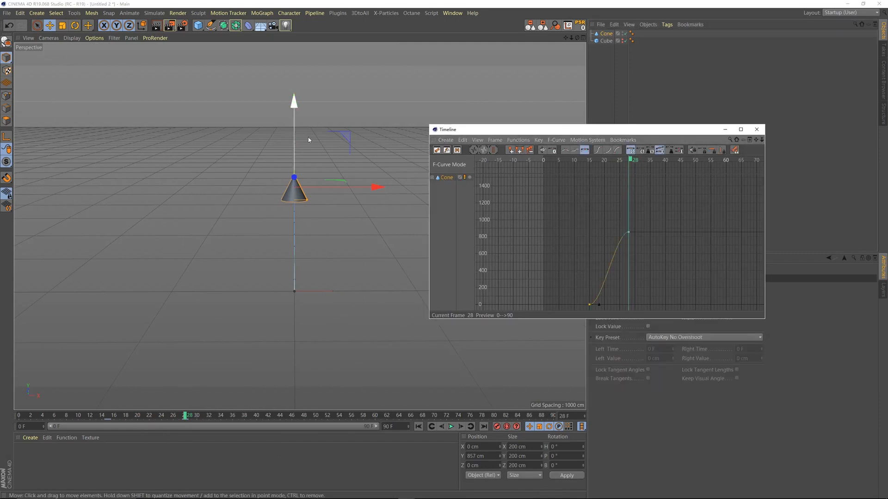
drag(597, 305, 585, 267)
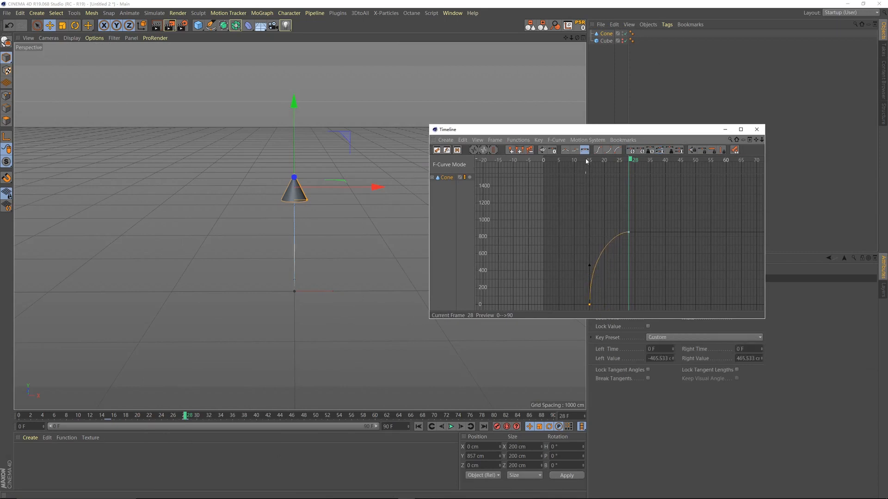
Play and scrub the animation repeatedly to examine how the cone's rise follows the cube's fall.
key(F8)
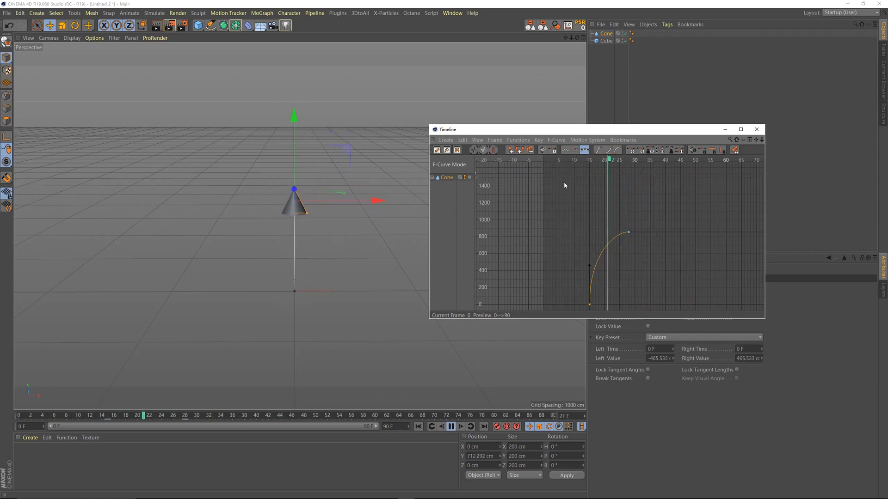
key(space)
drag(595, 160, 512, 176)
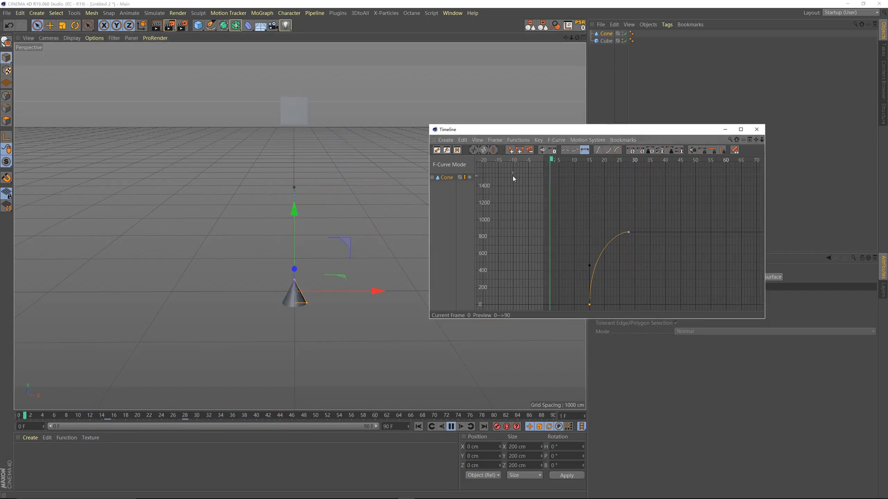
click(596, 160)
drag(595, 160, 540, 169)
key(F8)
key(F8)
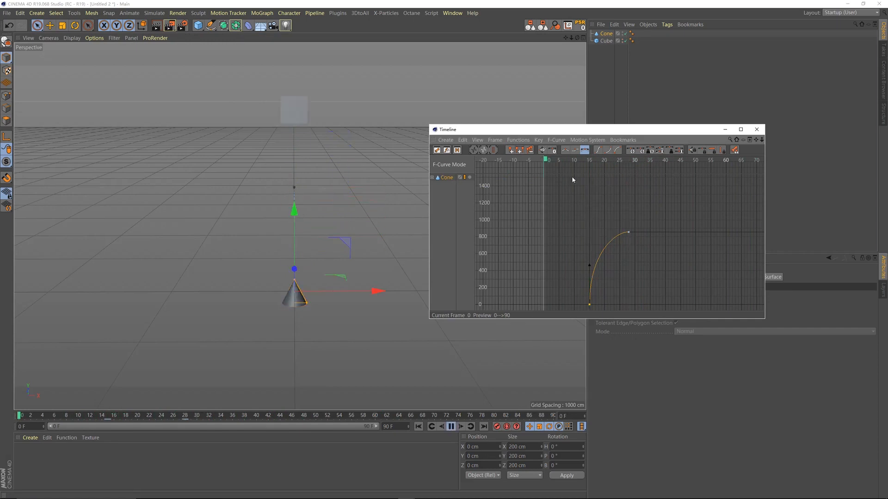
key(F8)
drag(604, 160, 505, 162)
drag(604, 160, 544, 161)
key(F8)
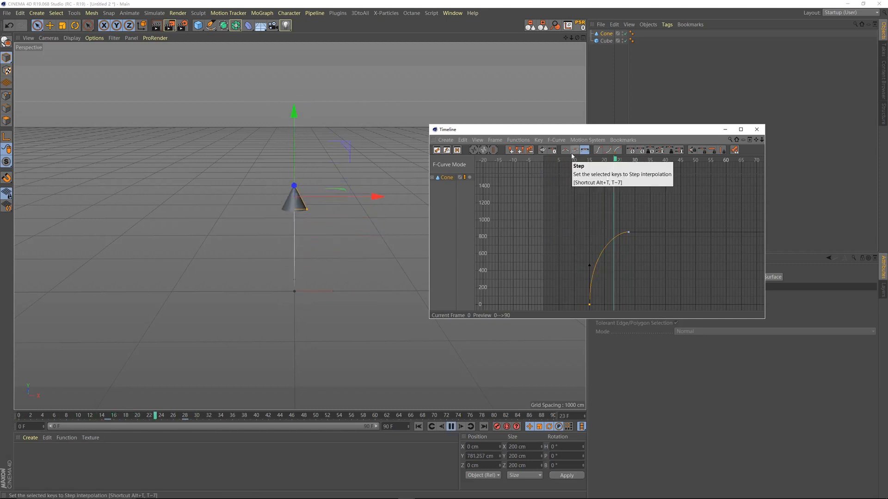
click(583, 160)
click(583, 160)
key(F8)
mouse_move(583, 160)
mouse_down()
mouse_move(533, 168)
mouse_move(593, 161)
mouse_up()
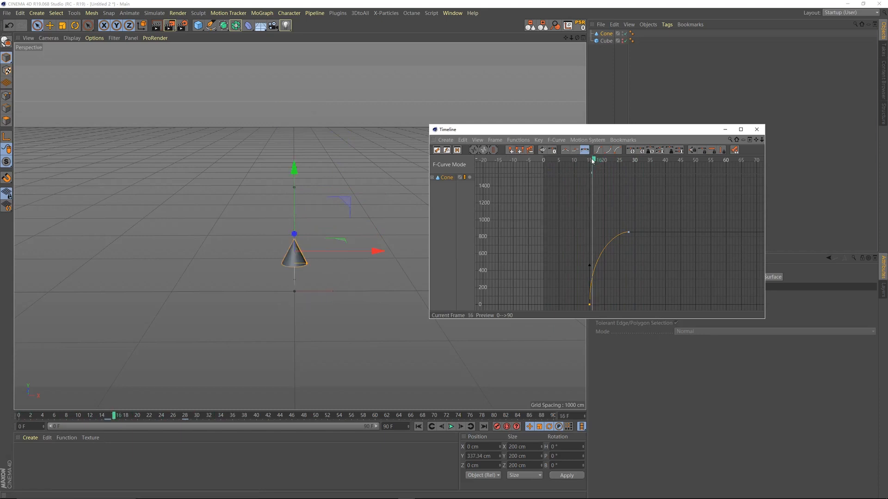
drag(592, 161, 574, 161)
Close the Timeline window and delete the cone.
click(756, 129)
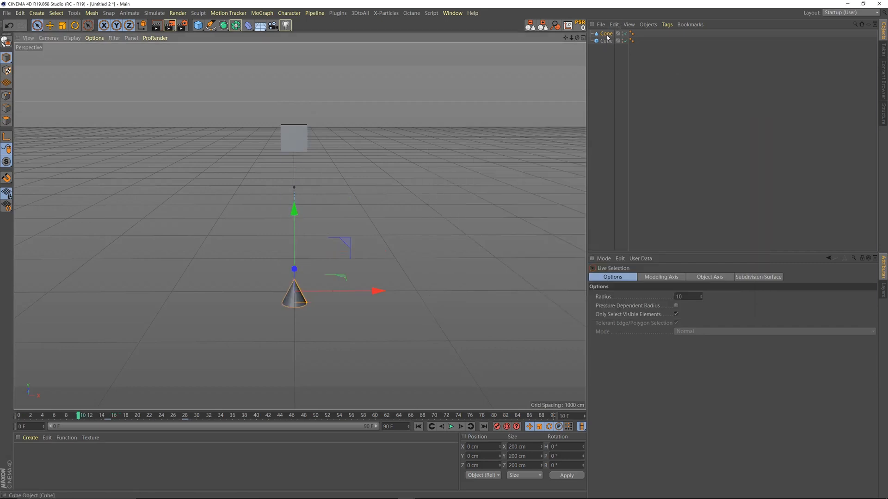
click(606, 34)
key(Delete)
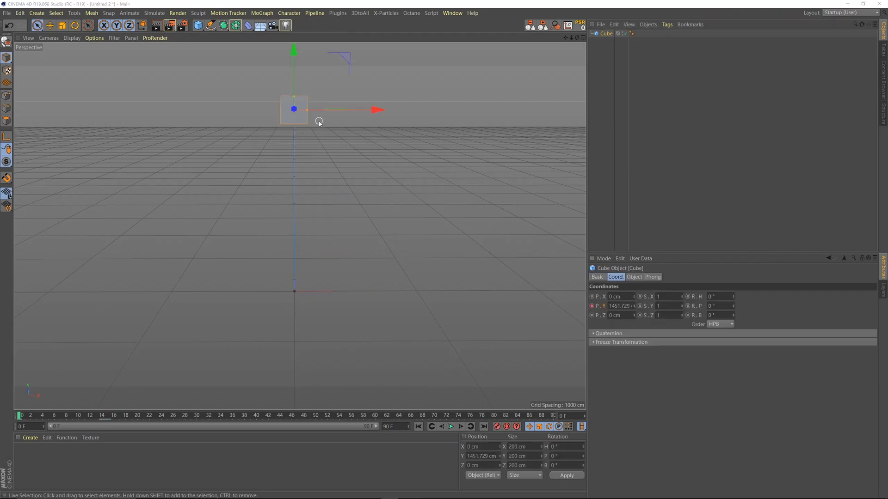
Set the animation's start frame to 15, where the cube lands, and play it from there.
click(451, 426)
click(418, 426)
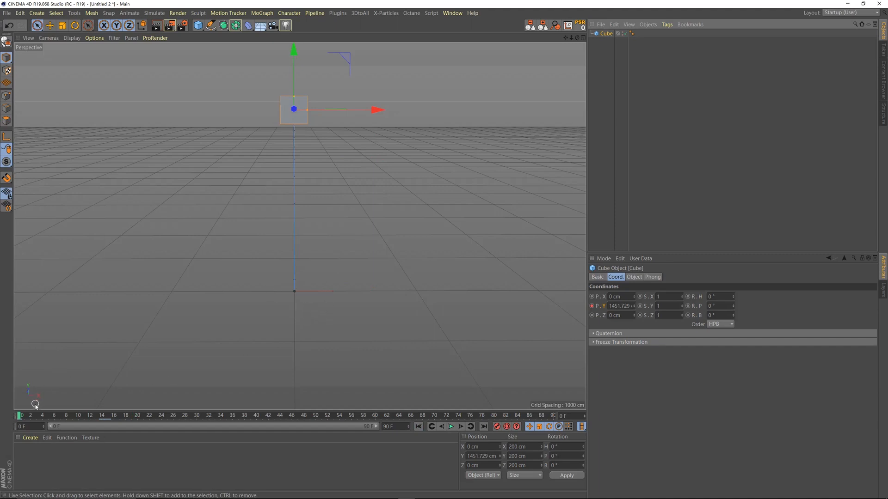
drag(19, 415, 110, 418)
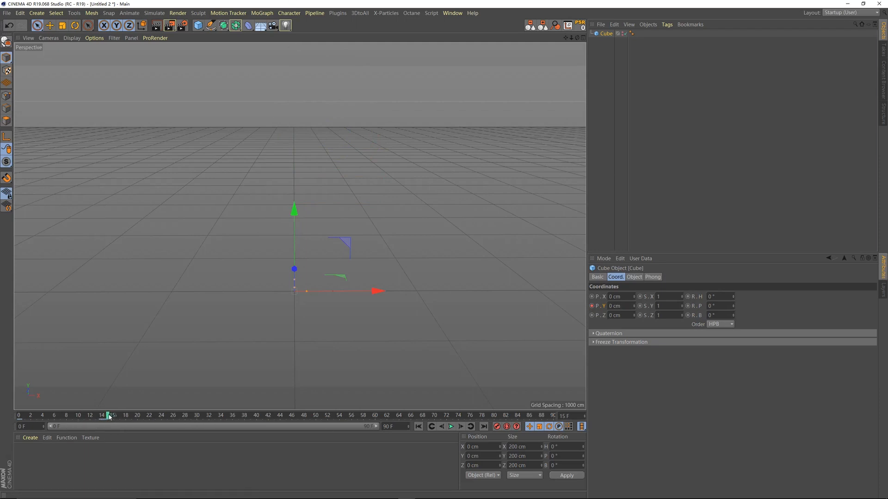
key(shift+f)
click(451, 427)
click(22, 427)
text(15)
key(Return)
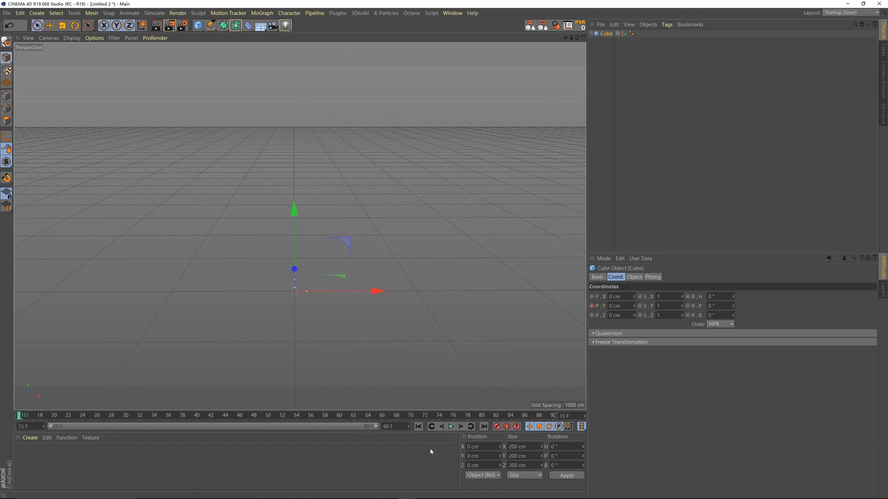
click(451, 426)
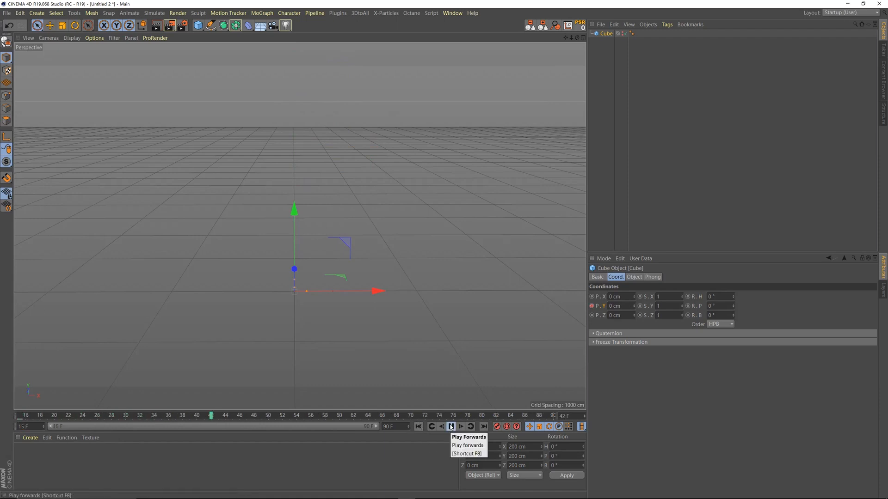
click(451, 426)
click(418, 427)
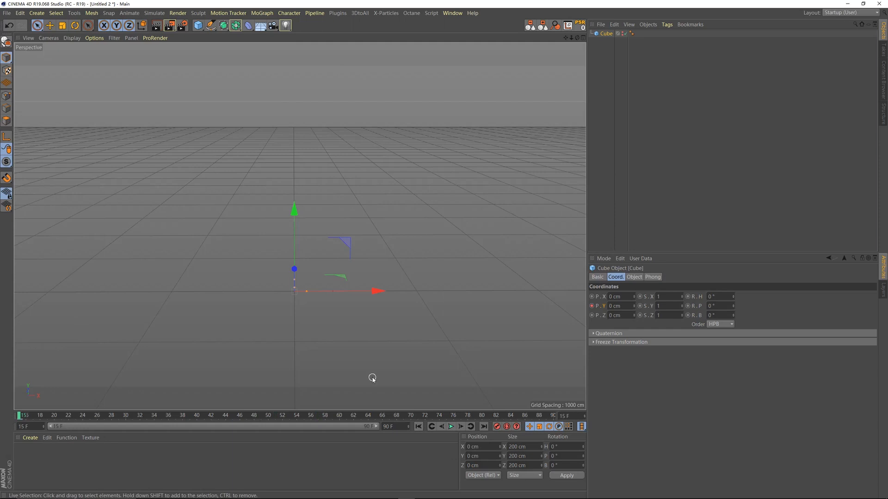
Add a Circle, a Rectangle and an n-Side spline at the origin.
click(626, 119)
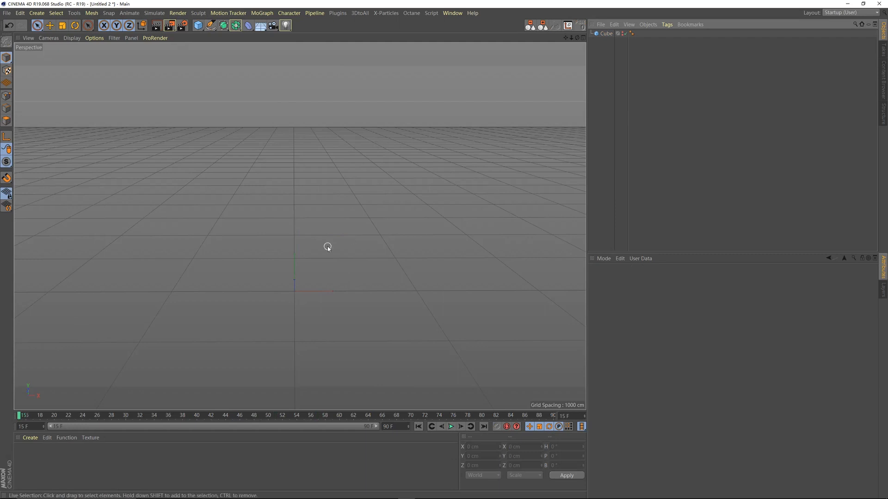
mouse_move(199, 26)
mouse_down()
mouse_move(218, 65)
mouse_move(252, 23)
mouse_move(236, 19)
mouse_move(305, 69)
mouse_move(297, 50)
mouse_up()
mouse_move(212, 26)
mouse_down()
mouse_move(265, 50)
mouse_move(302, 85)
mouse_up()
mouse_move(211, 26)
mouse_down()
mouse_move(277, 76)
mouse_move(347, 73)
mouse_move(356, 60)
mouse_move(315, 55)
mouse_move(300, 78)
mouse_up()
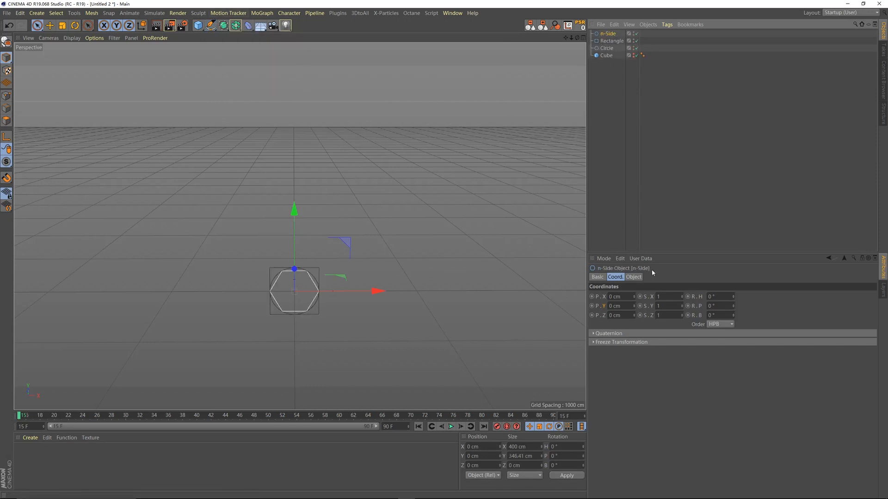
Set the n-Side spline's Sides to 3 to make a triangle.
click(633, 277)
text(3)
key(Return)
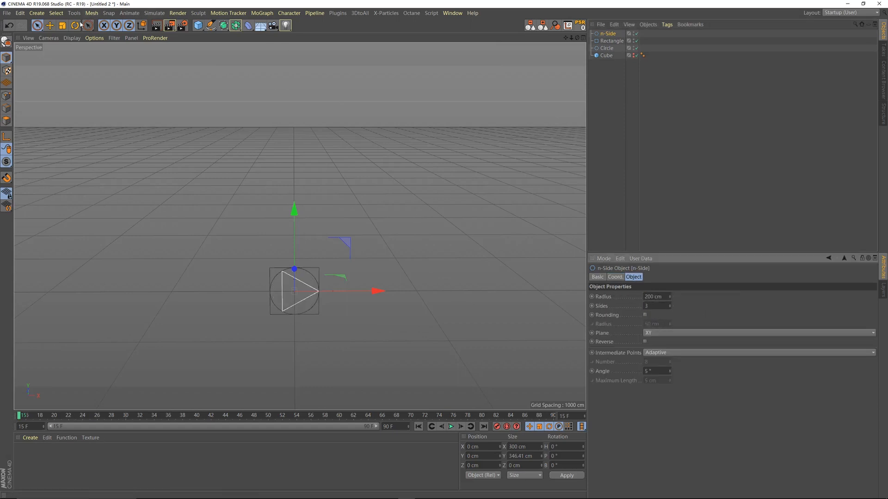
In the Front view, draw a straight Pen spline from the rectangle's upper-left corner to its lower-right corner.
click(211, 26)
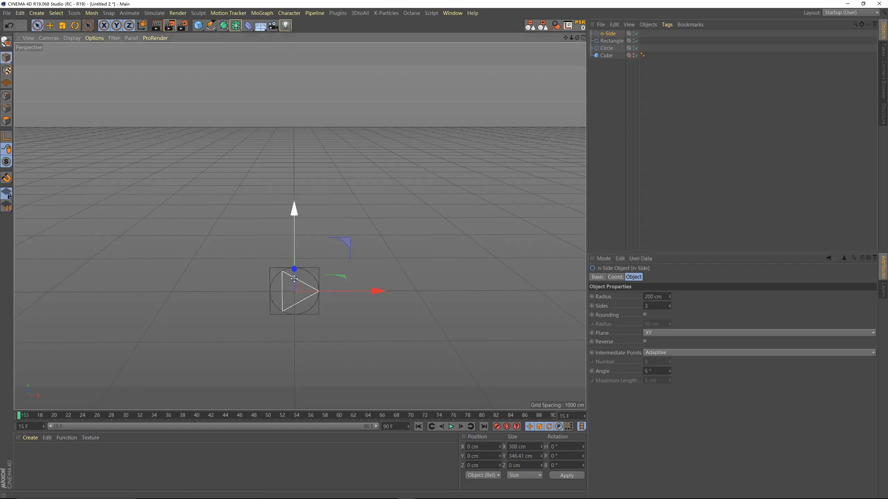
middle_click(303, 255)
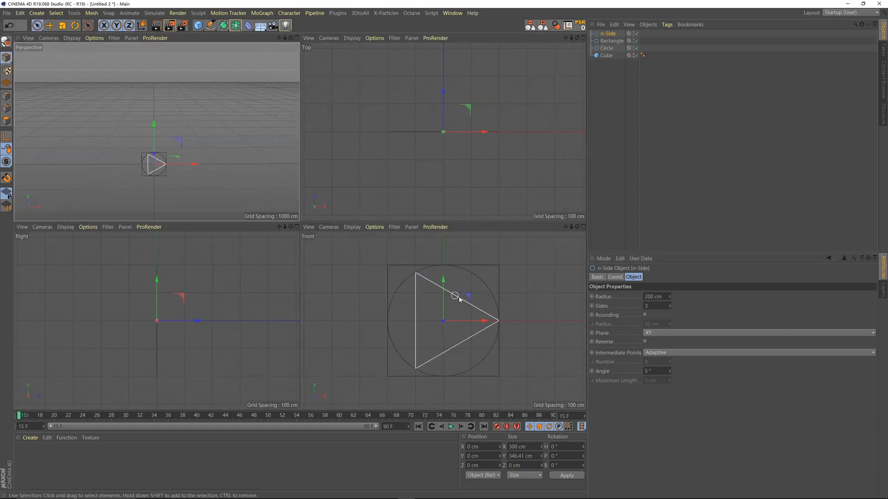
middle_click(443, 319)
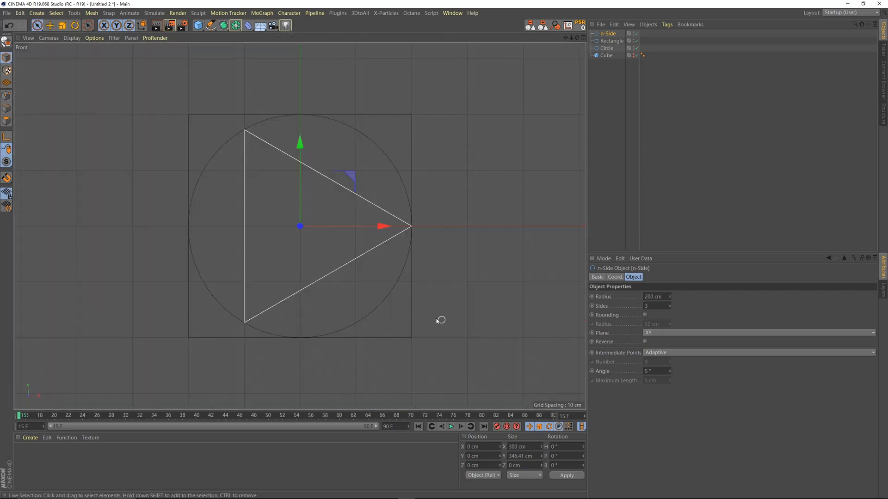
click(323, 301)
click(210, 25)
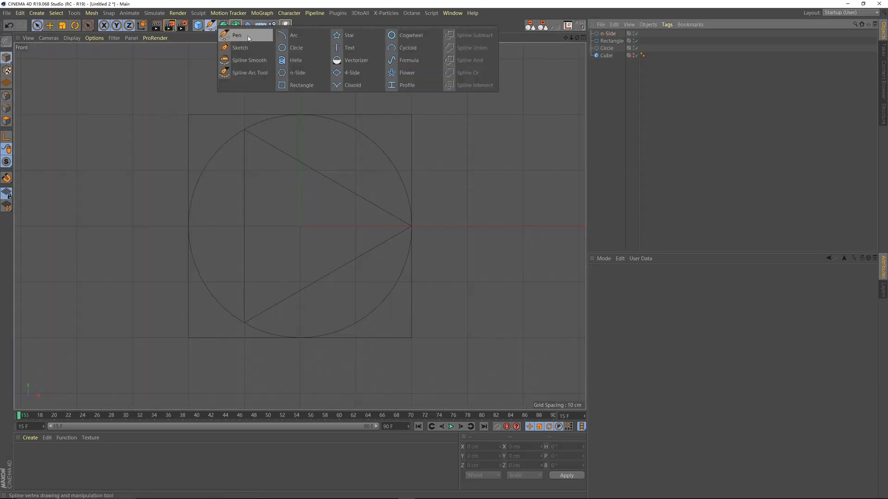
click(236, 36)
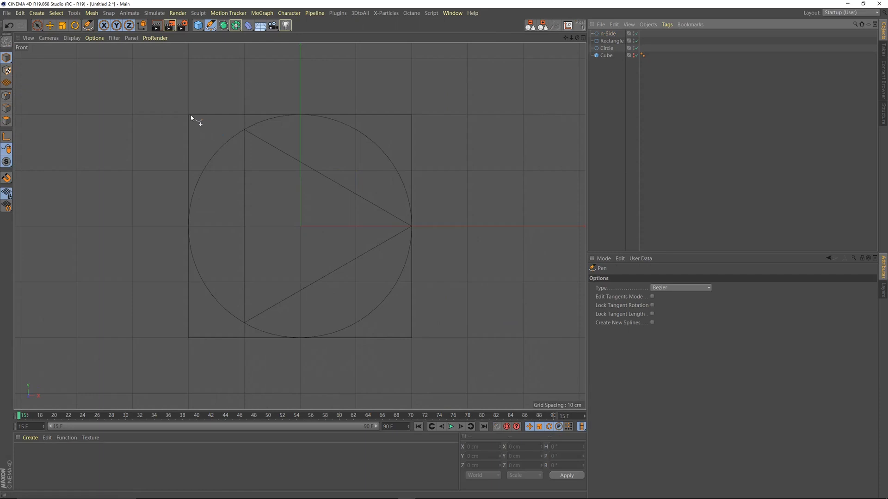
click(188, 115)
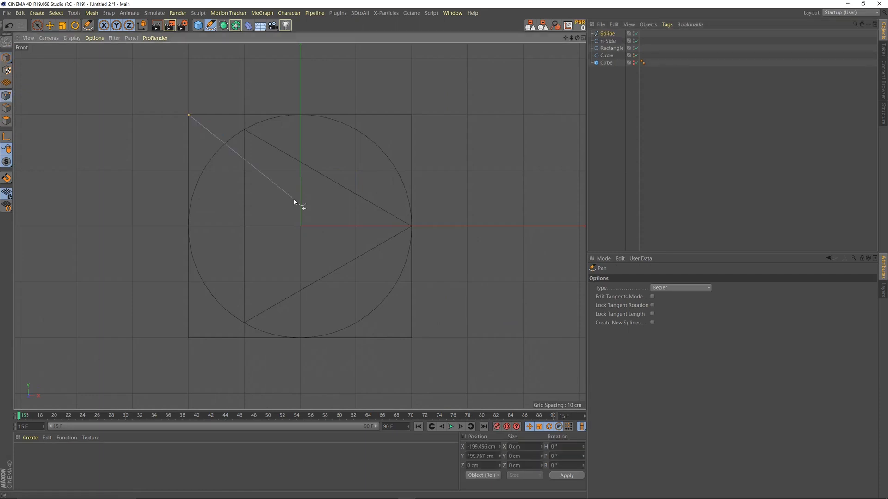
click(412, 339)
key(Escape)
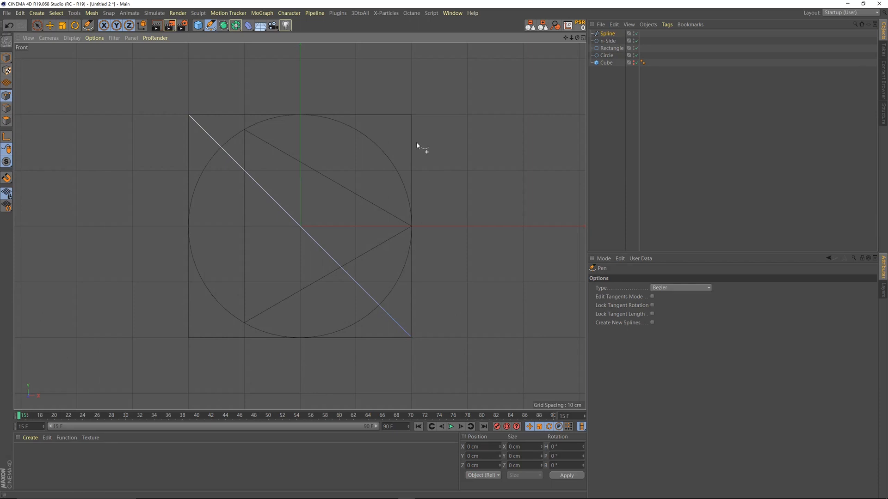
Add a second straight segment from the rectangle's upper-right corner to its lower-left corner, completing the cross.
click(411, 115)
click(188, 338)
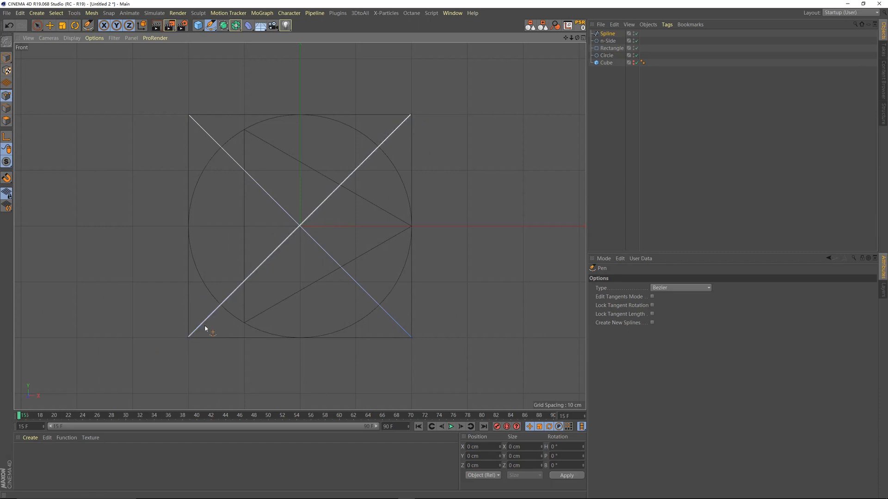
key(Escape)
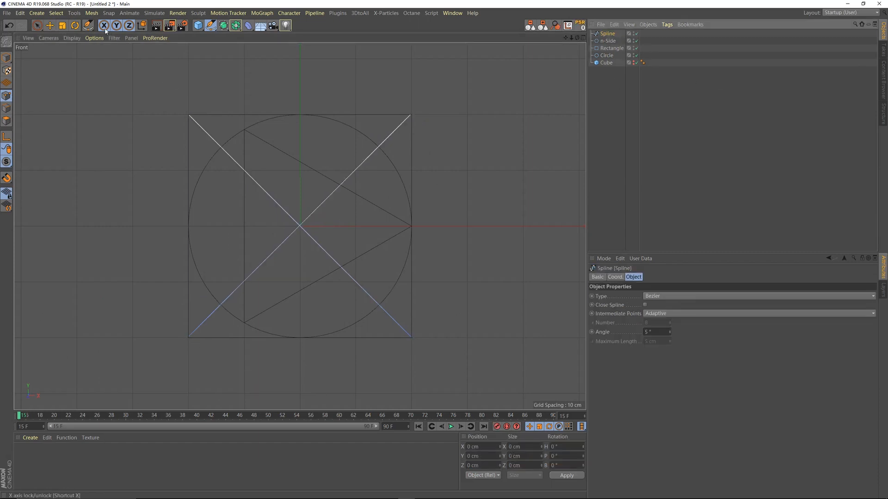
Return to the Perspective view and scale the n-Side triangle up to about 351 by 405 cm.
middle_click(255, 189)
middle_click(257, 190)
alt+drag(294, 296, 254, 276)
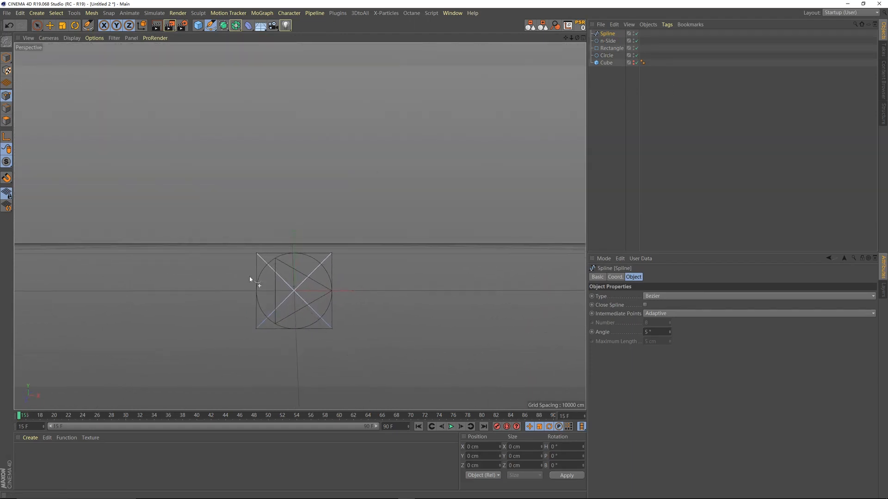
click(608, 41)
click(49, 25)
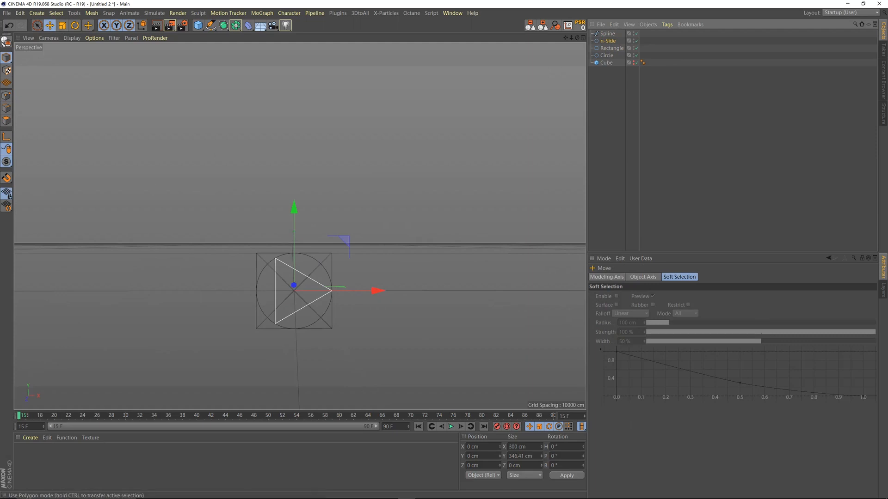
key(t)
drag(252, 135, 297, 133)
Rotate the triangle to a bank of about 27.6° and scale it up to about 368 by 425 cm.
key(r)
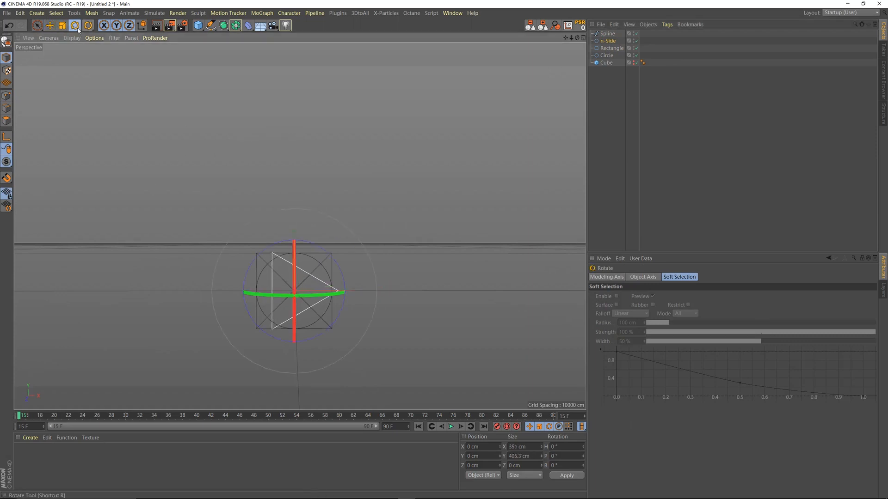
drag(323, 249, 345, 264)
key(t)
drag(249, 130, 267, 130)
key(e)
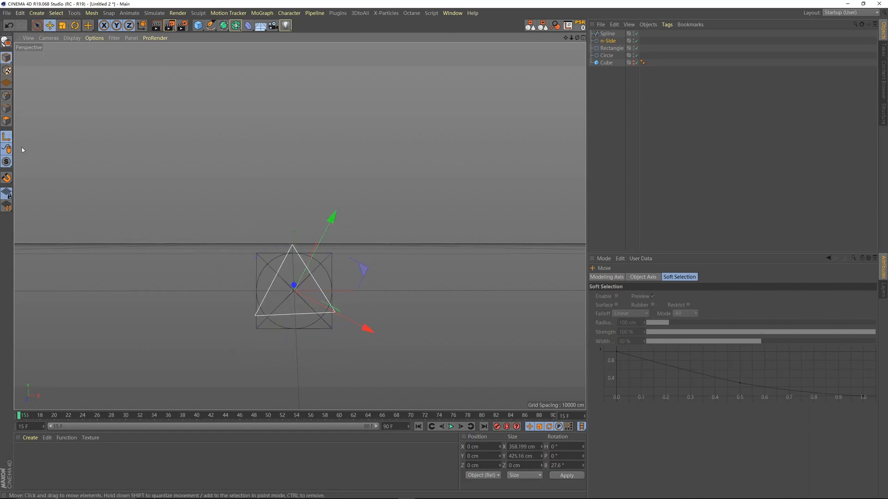
Lower the n-Side triangle along the world Y axis to about -68 cm and rotate its bank to about 30.1°.
click(142, 25)
drag(297, 208, 297, 222)
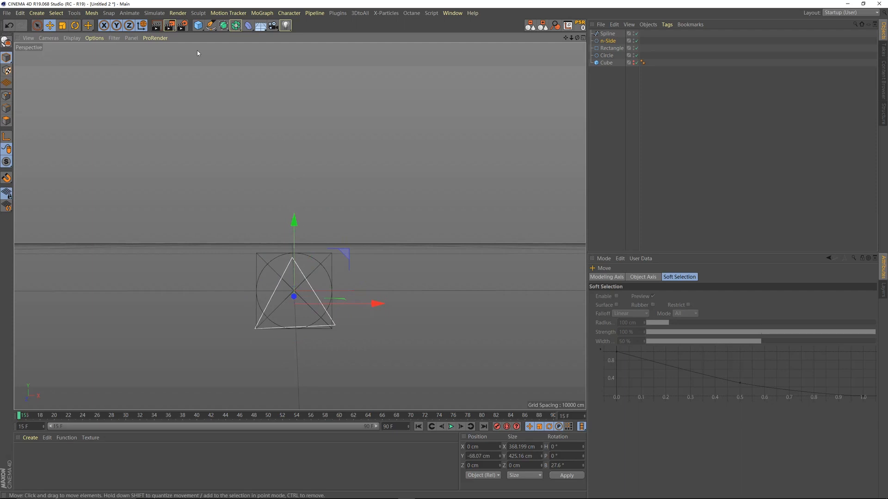
click(75, 25)
drag(299, 258, 299, 256)
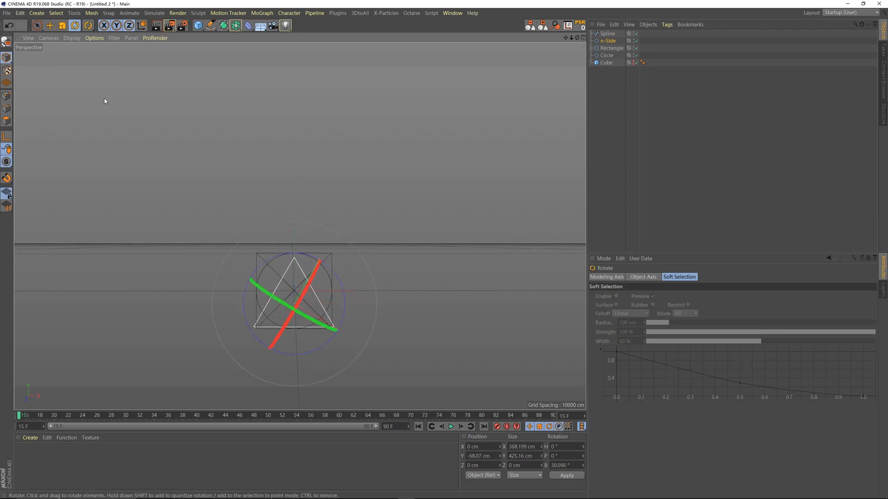
Scale the triangle up to about 385 by 444 cm and raise it to about -57 cm in Y.
click(62, 25)
drag(159, 81, 144, 67)
key(e)
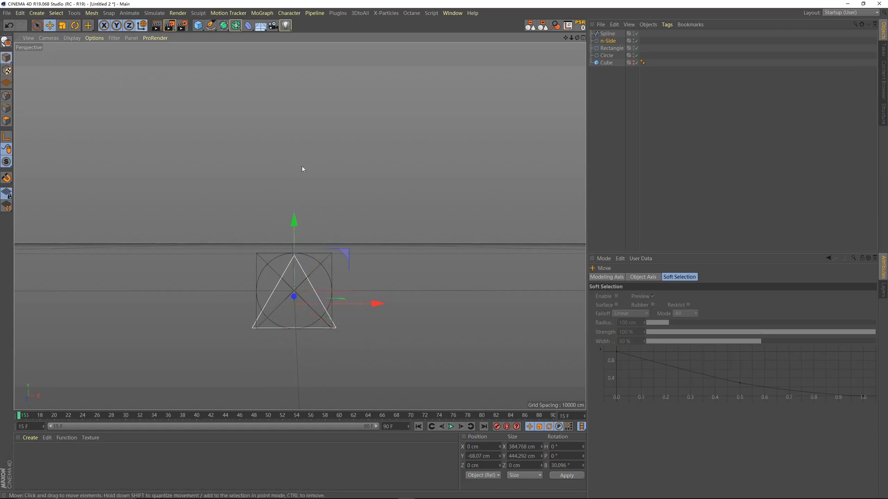
drag(296, 227, 296, 225)
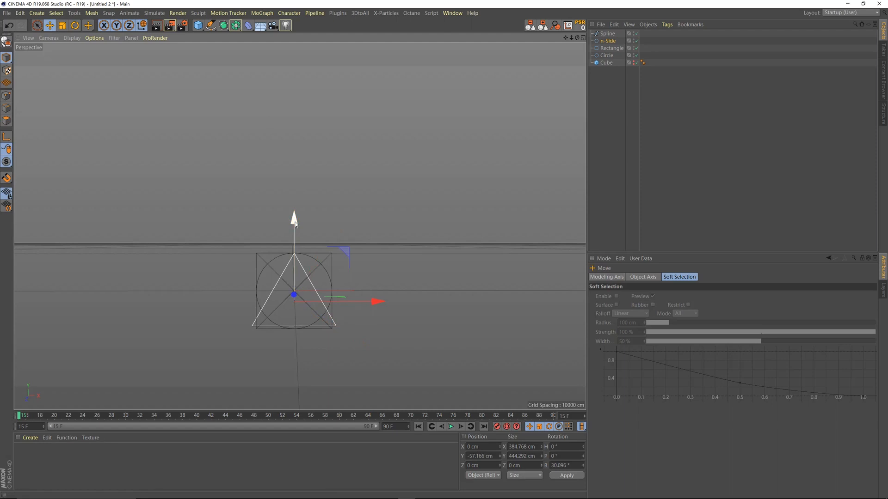
Check the circle, rectangle, triangle and cross splines one after another.
click(709, 155)
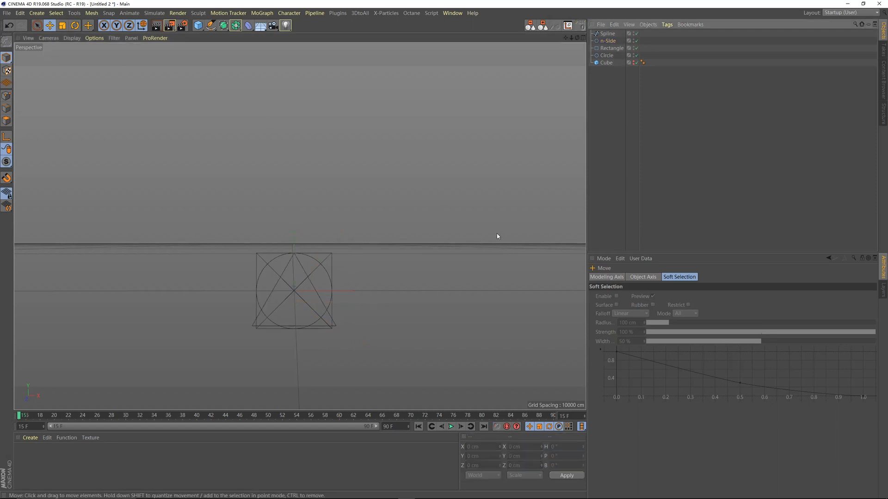
click(607, 55)
click(610, 48)
click(609, 41)
click(609, 34)
click(610, 41)
click(609, 49)
click(609, 56)
click(609, 48)
click(610, 42)
Place the cross spline inside a new Sweep generator and add a Rectangle spline as its profile.
click(609, 34)
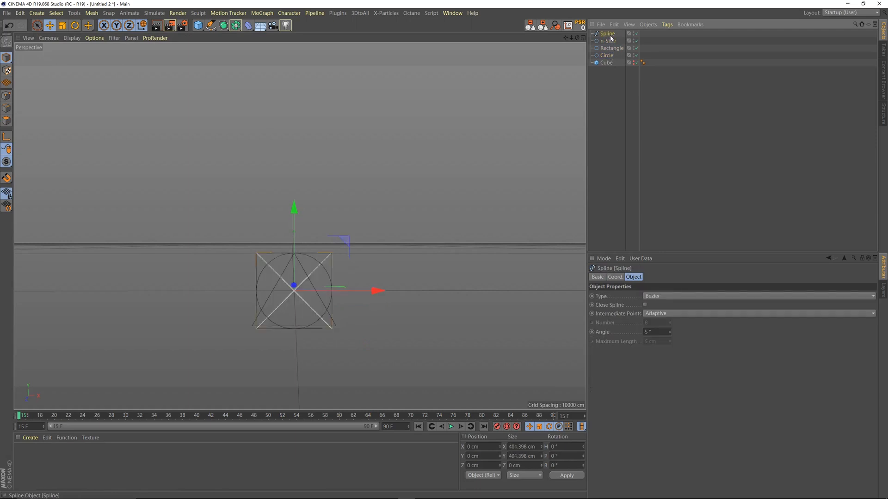
click(223, 25)
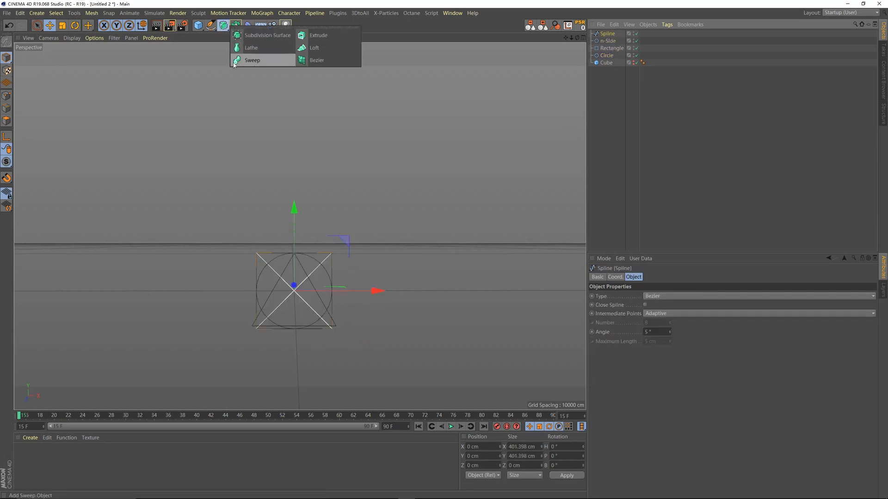
alt+click(253, 61)
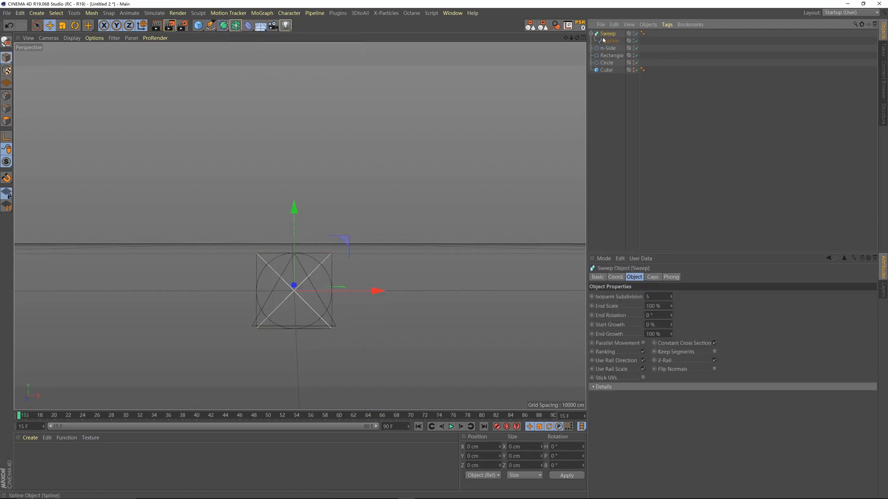
click(210, 25)
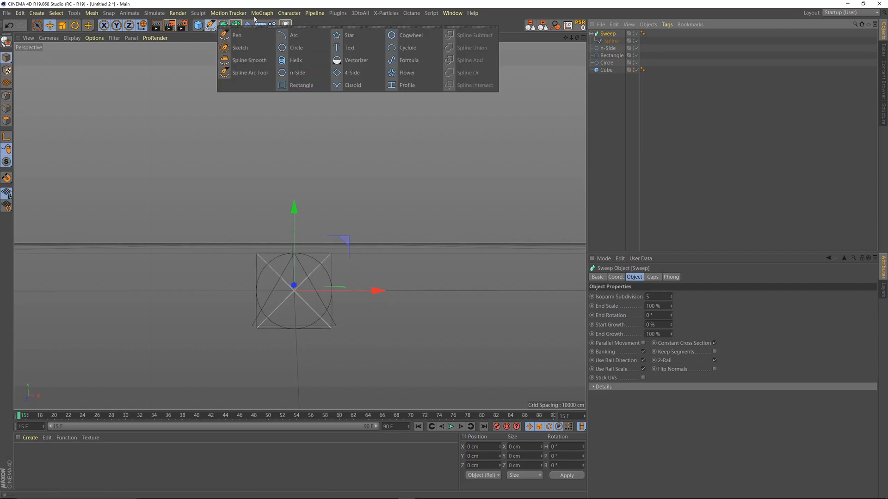
shift+click(300, 87)
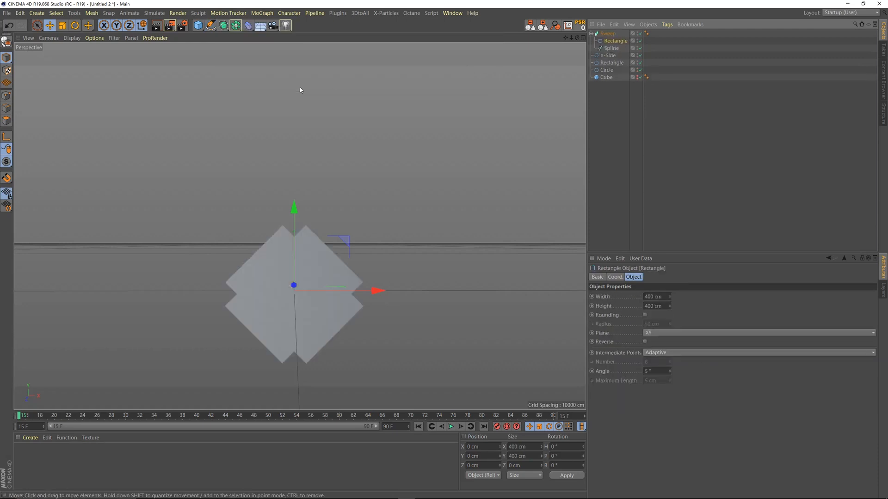
Set the sweep's profile rectangle to a width and height of 100 cm.
click(613, 43)
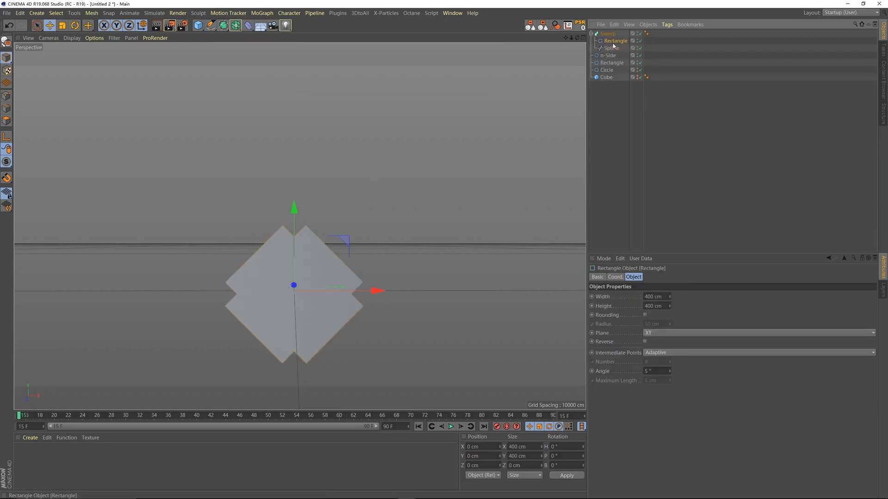
click(656, 297)
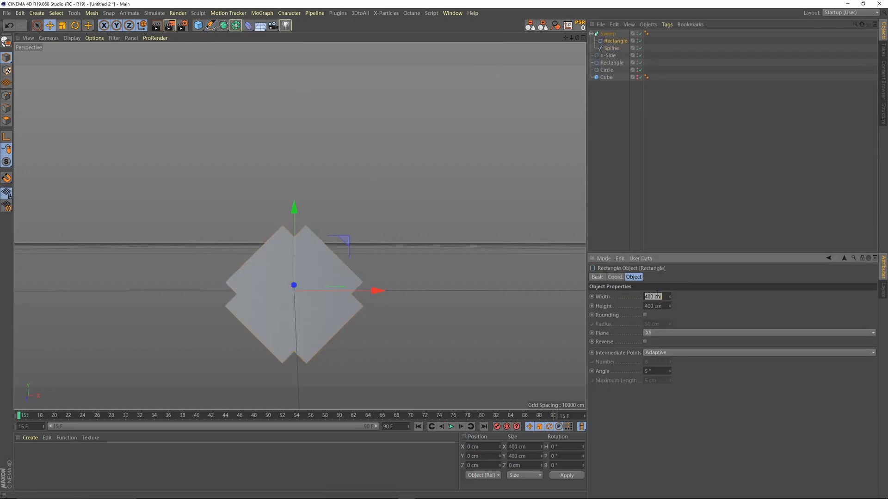
text(100)
key(Tab)
text(100)
key(Return)
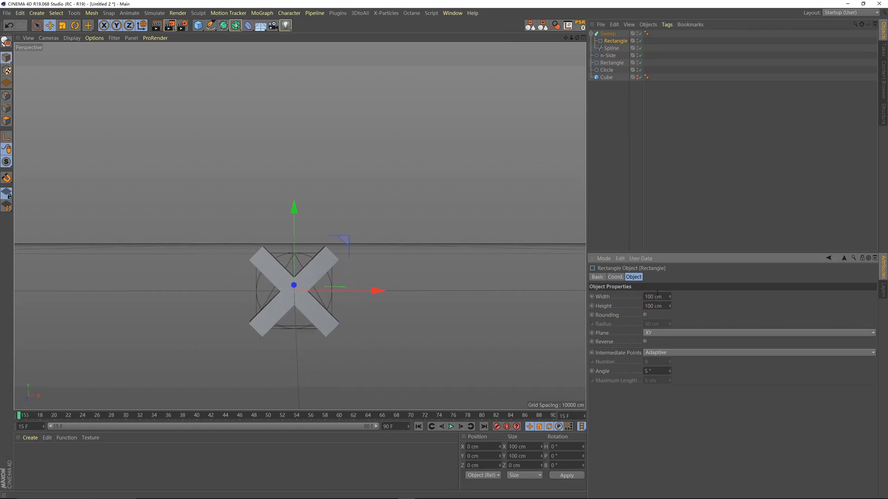
Duplicate the cross's sweep object and delete the cross spline from the copy.
click(273, 305)
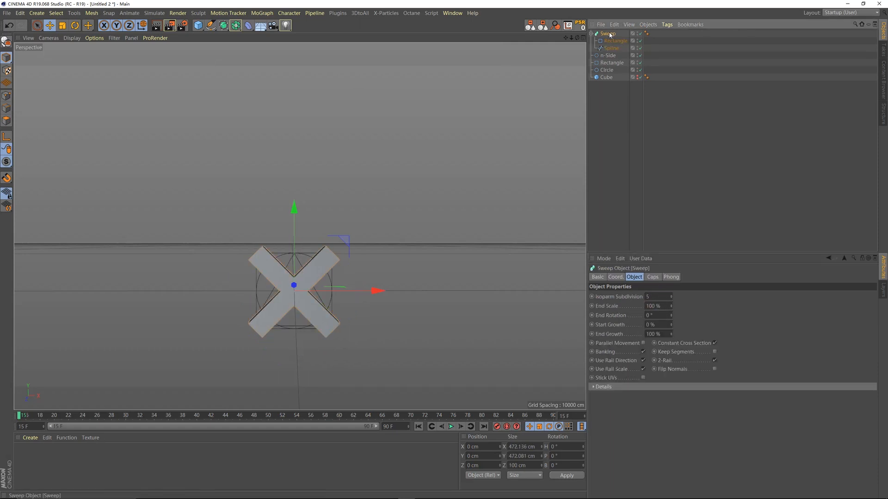
mouse_move(273, 305)
alt+mouse_down()
mouse_move(364, 336)
mouse_move(272, 299)
alt+mouse_up()
click(610, 40)
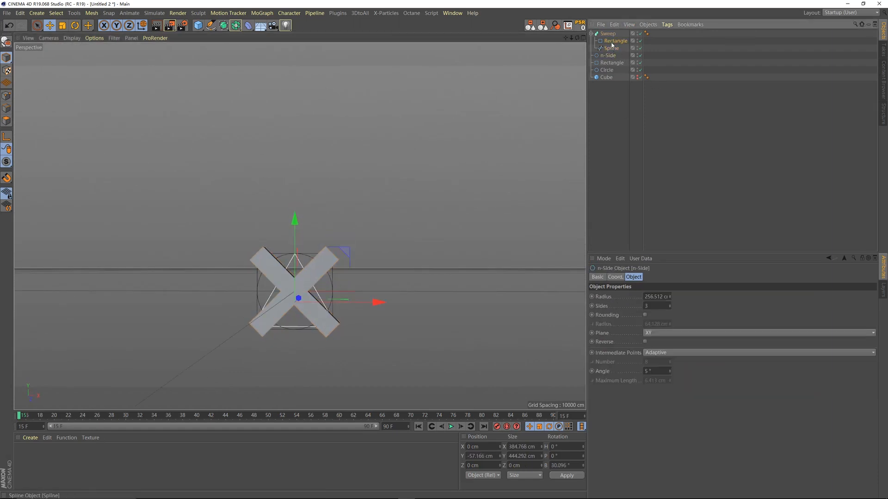
click(609, 34)
ctrl+drag(605, 56, 606, 54)
click(610, 70)
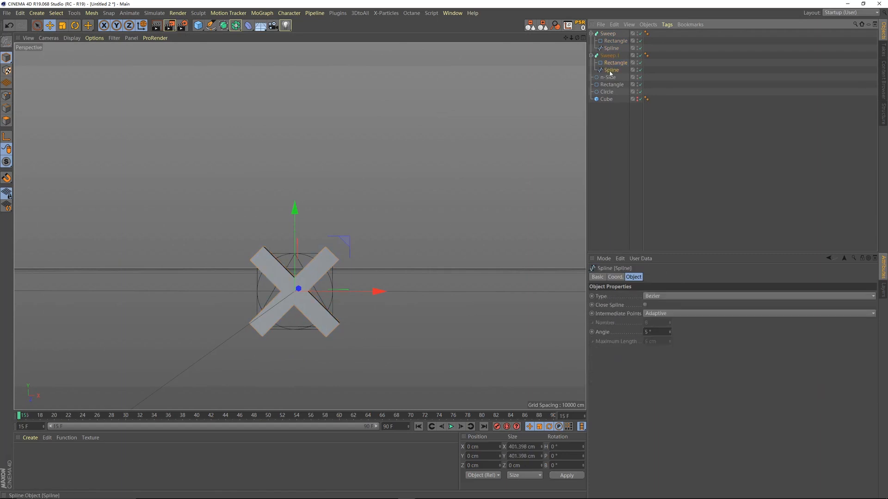
key(Delete)
Complete three sweep copies that use the triangle, the 400 cm square and the circle splines as their paths.
drag(611, 69, 613, 113)
click(610, 92)
key(Delete)
click(611, 78)
key(ctrl+z)
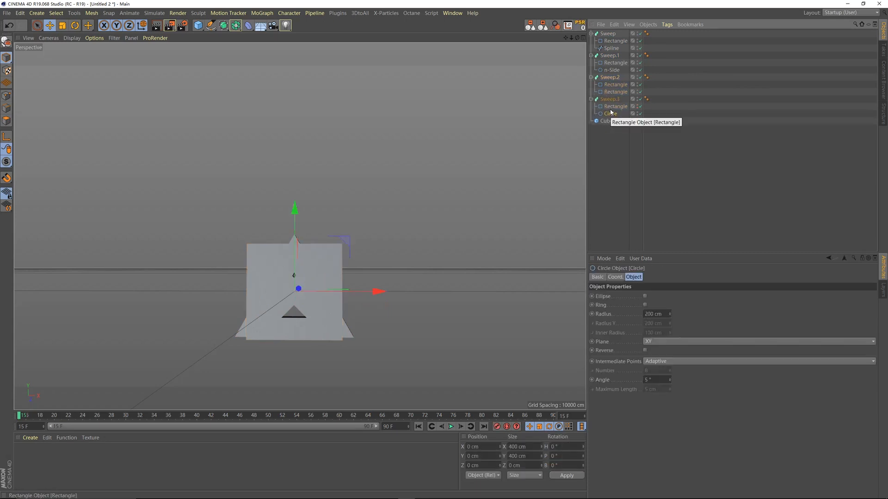
Move the circle sweep along the X axis until it sits just left of the cross.
click(609, 99)
click(614, 78)
click(611, 56)
click(612, 100)
click(610, 114)
click(609, 100)
click(609, 113)
click(609, 99)
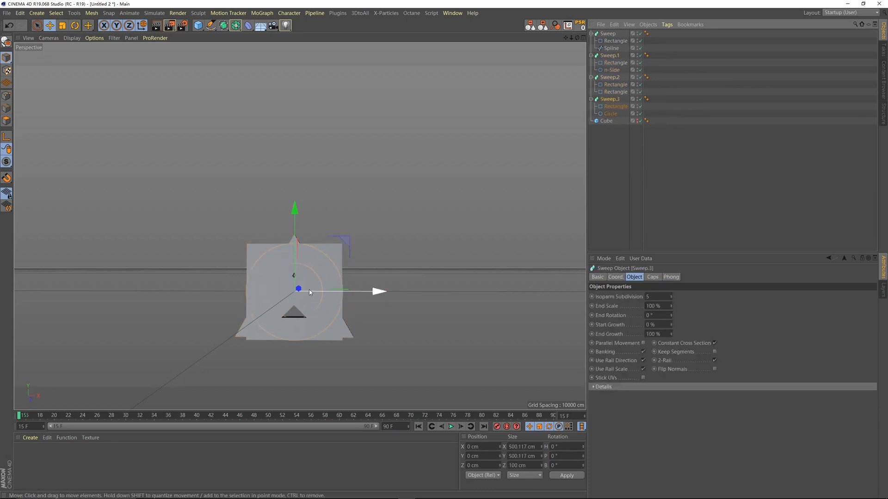
Move the square sweep right of the cross and the triangle sweep beyond it to about 1373 cm in X.
click(619, 79)
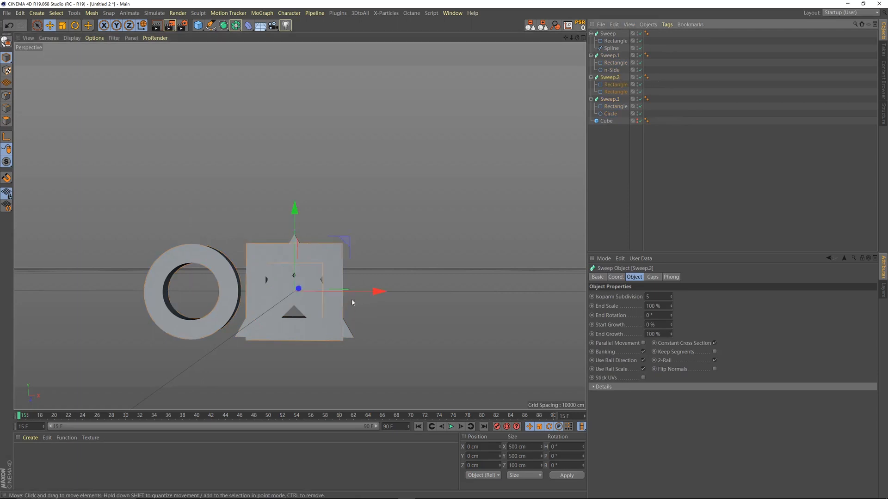
drag(376, 292, 511, 292)
click(611, 56)
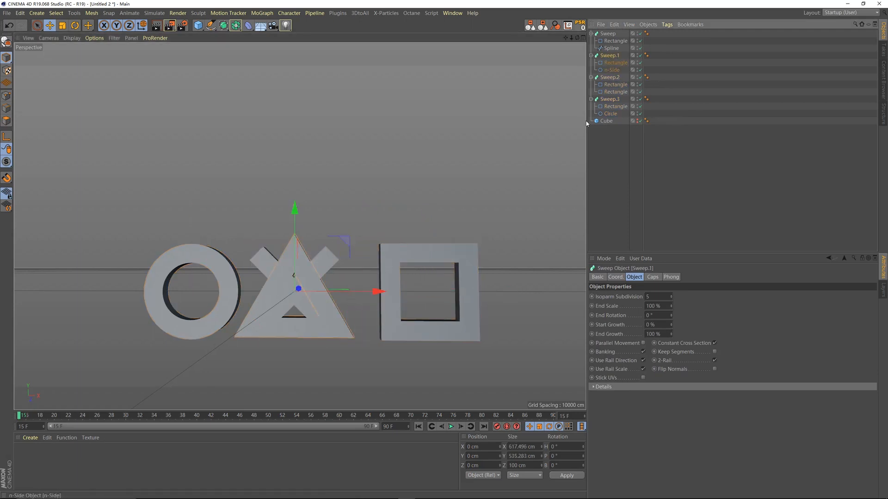
drag(376, 292, 584, 291)
scroll(309, 267, down, 5)
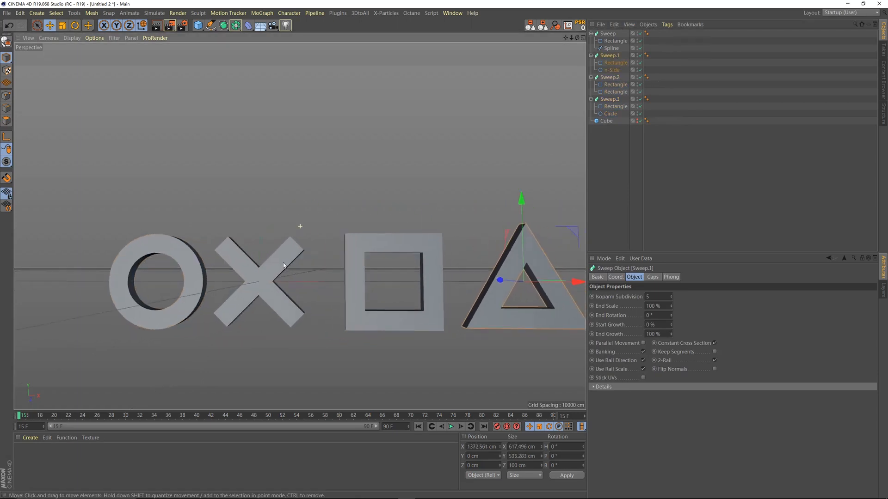
Add a Plane as the floor and stretch it to about 5269 cm wide and 15059 cm high.
alt+drag(277, 250, 241, 263)
drag(202, 29, 267, 46)
drag(281, 264, 501, 279)
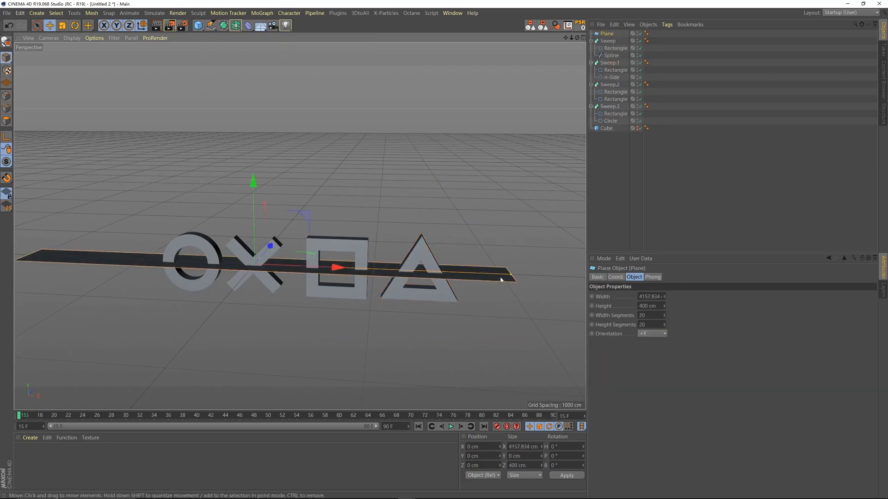
drag(254, 261, 436, 230)
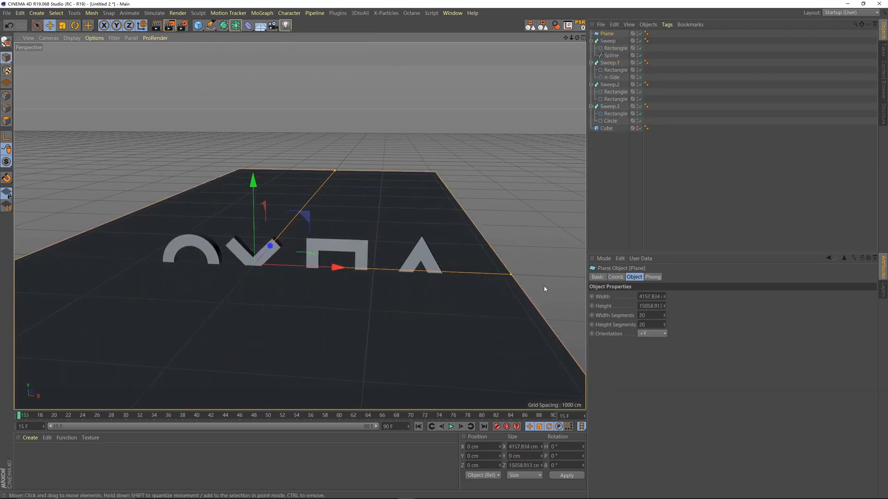
drag(512, 276, 585, 277)
Raise the path splines of all four sweeps together to about 201 cm in Y so the shapes stand on the floor.
mouse_move(417, 268)
alt+mouse_down()
mouse_move(436, 261)
mouse_move(422, 271)
mouse_move(425, 264)
alt+mouse_up()
click(610, 55)
ctrl+click(611, 77)
ctrl+click(615, 99)
ctrl+click(612, 116)
drag(302, 189, 305, 165)
Try to scale down the four selected path splines together.
click(62, 26)
drag(255, 82, 252, 121)
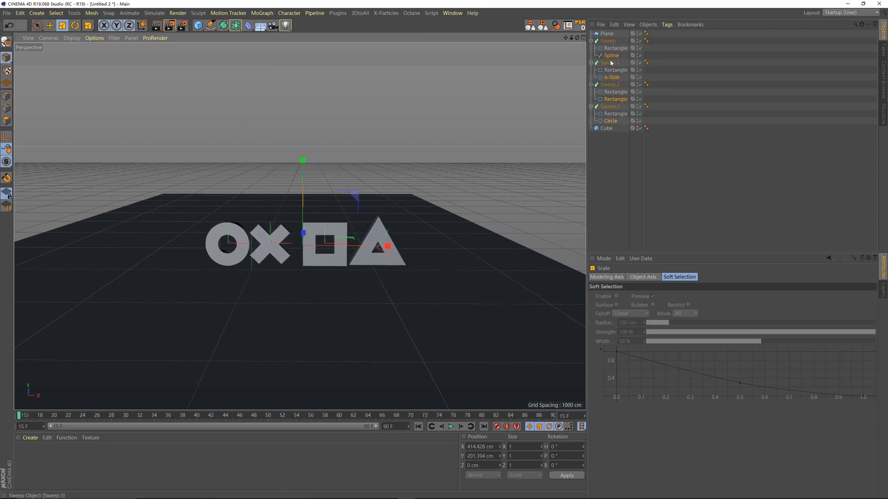
mouse_move(372, 133)
mouse_down()
mouse_move(283, 189)
mouse_move(376, 146)
mouse_up()
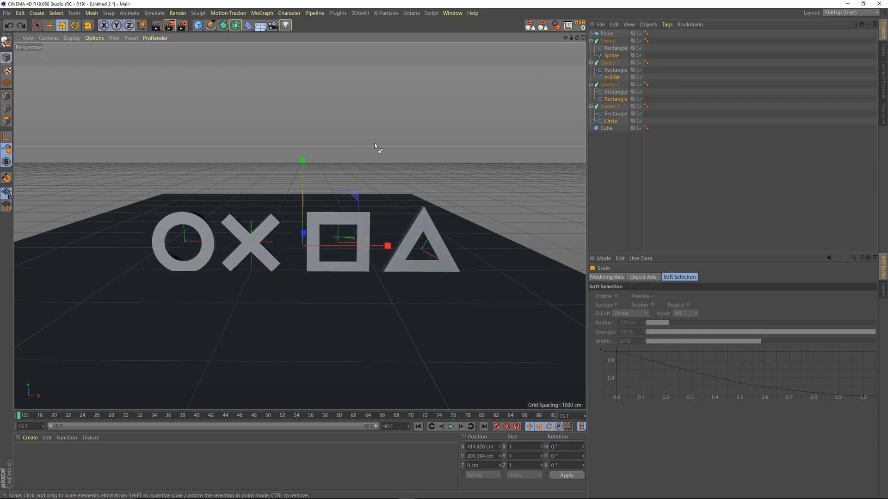
Scale the four sweep objects down together, bringing the circle to about 265 cm across and 53 cm deep.
click(607, 42)
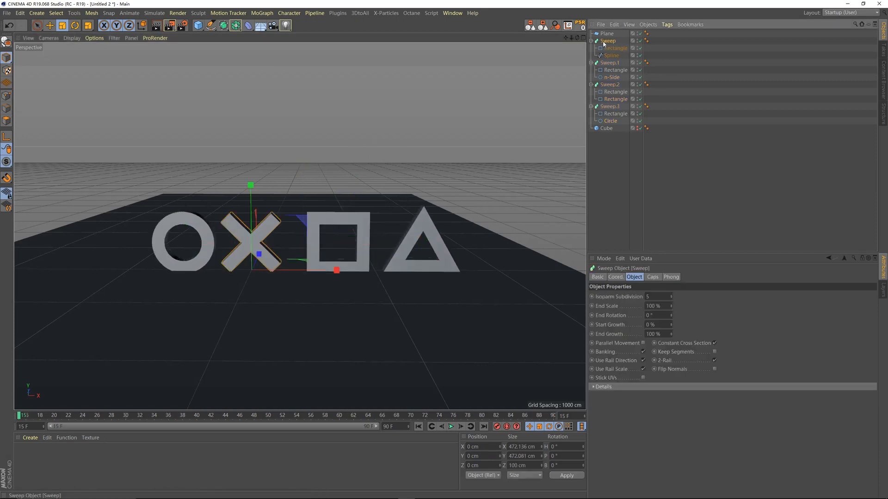
ctrl+click(610, 63)
ctrl+click(609, 84)
ctrl+click(609, 107)
drag(450, 107, 401, 200)
click(636, 177)
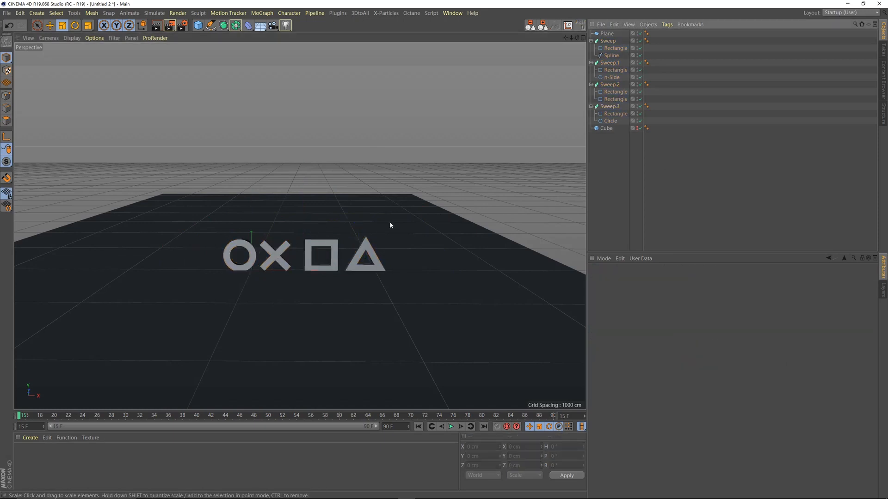
Rotate the four shapes flat to a pitch of -90° and raise them to about 28 cm in Y above the floor.
click(256, 254)
key(e)
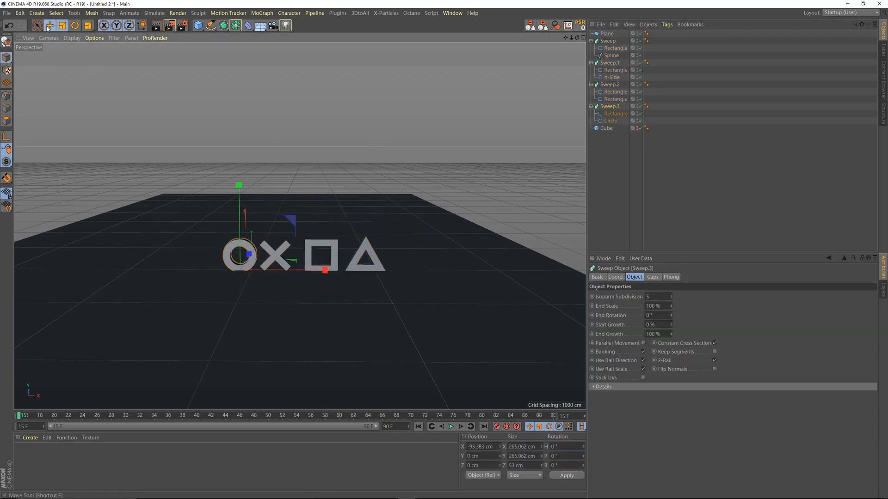
shift+click(282, 255)
shift+click(325, 244)
shift+click(365, 247)
key(r)
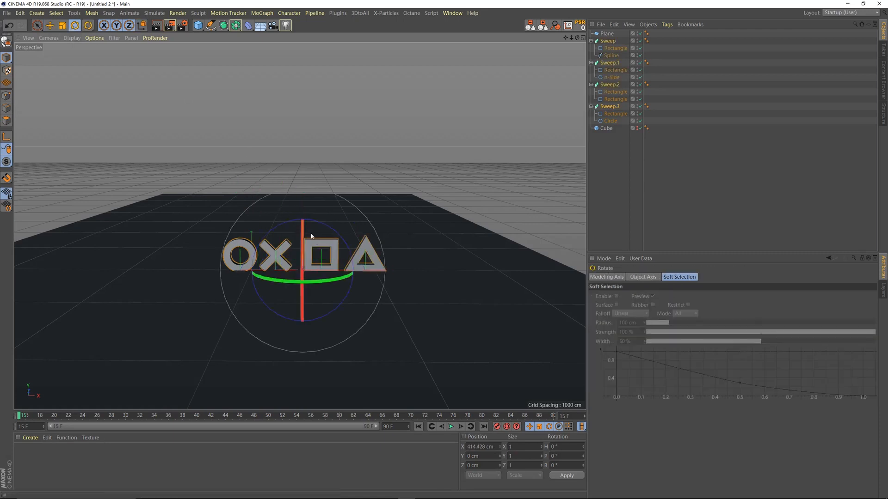
drag(311, 236, 312, 167)
key(e)
drag(306, 211, 305, 202)
Add a Collider Body simulation tag to the floor plane.
click(606, 33)
right_click(604, 33)
click(604, 33)
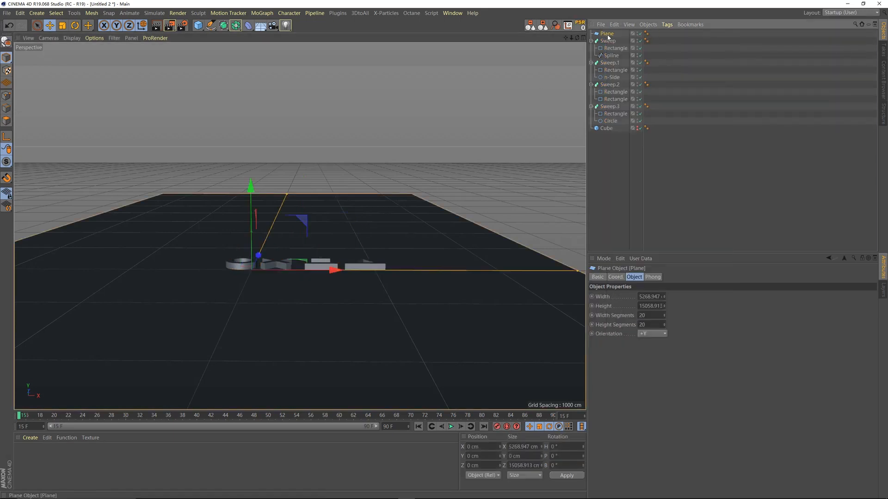
right_click(608, 36)
mouse_move(617, 41)
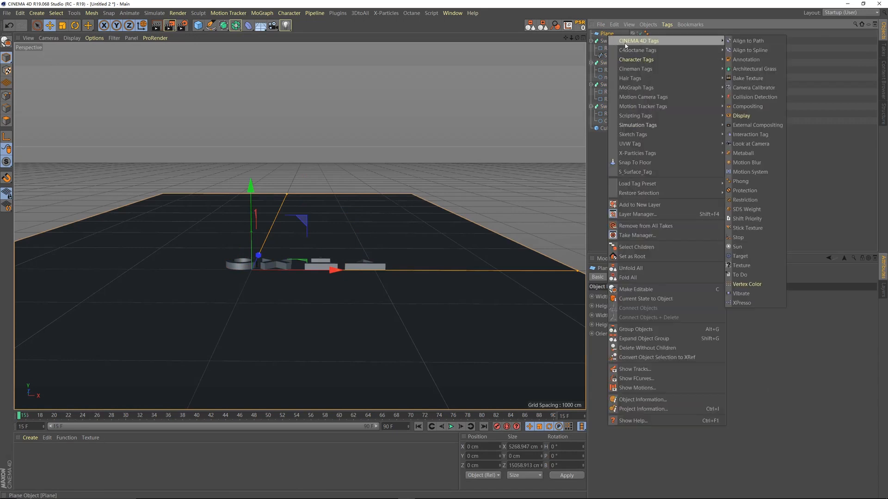
mouse_move(644, 127)
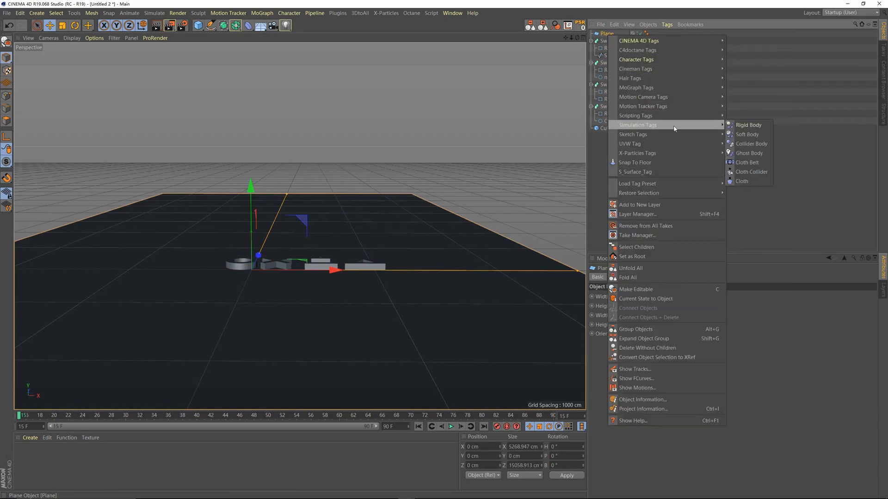
click(750, 143)
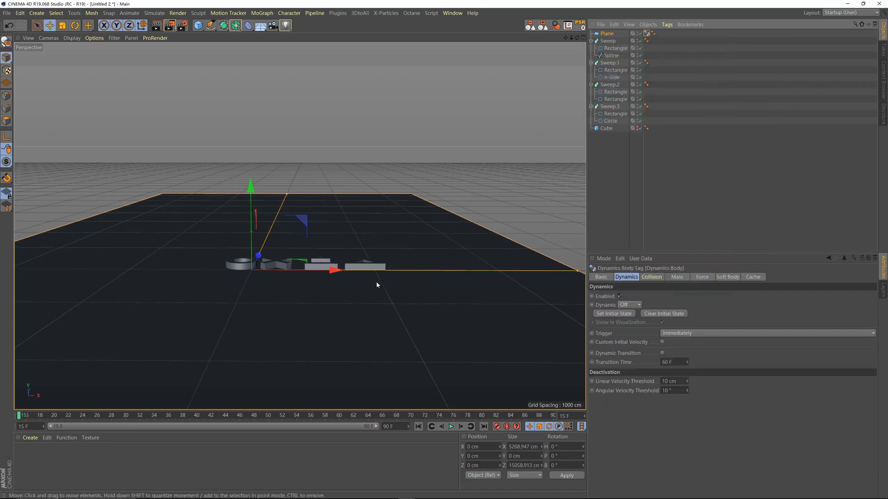
Add a Rigid Body simulation tag to all four sweep shapes.
click(605, 42)
ctrl+click(606, 64)
ctrl+click(609, 85)
ctrl+click(608, 106)
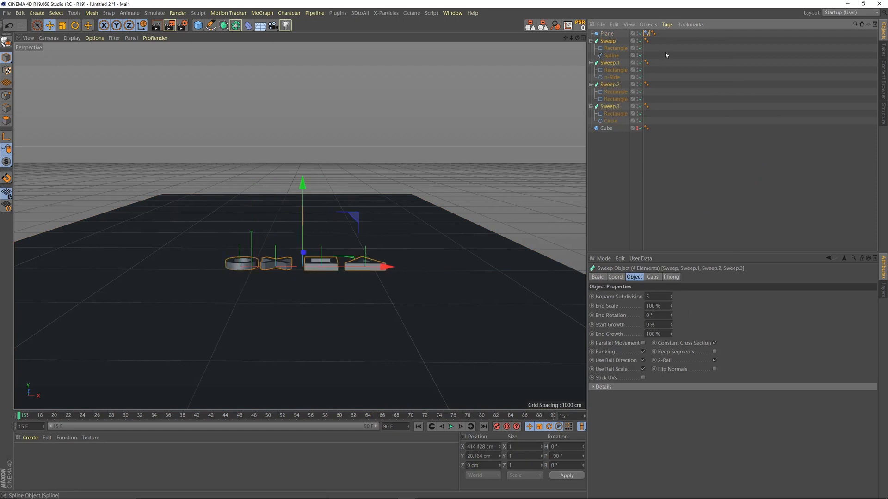
right_click(607, 44)
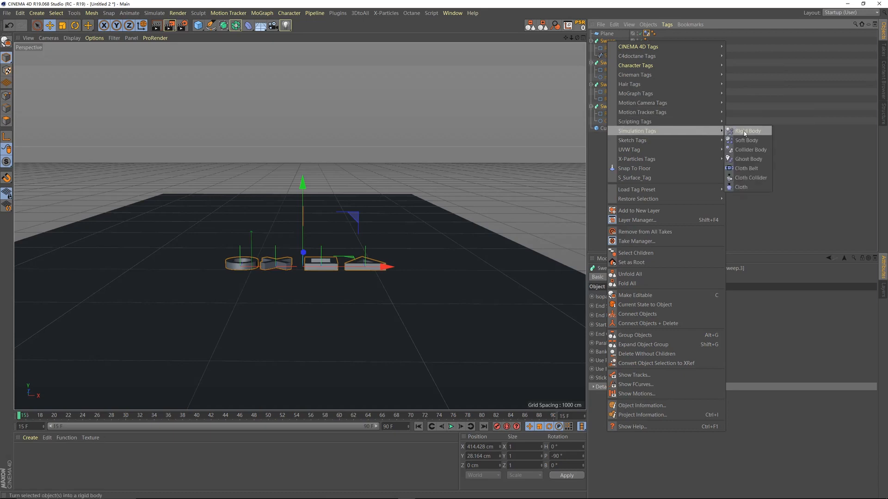
click(745, 132)
Play the simulation from frame 15 a few times to check how the shapes rest on the floor, rewinding each time.
click(452, 426)
click(418, 427)
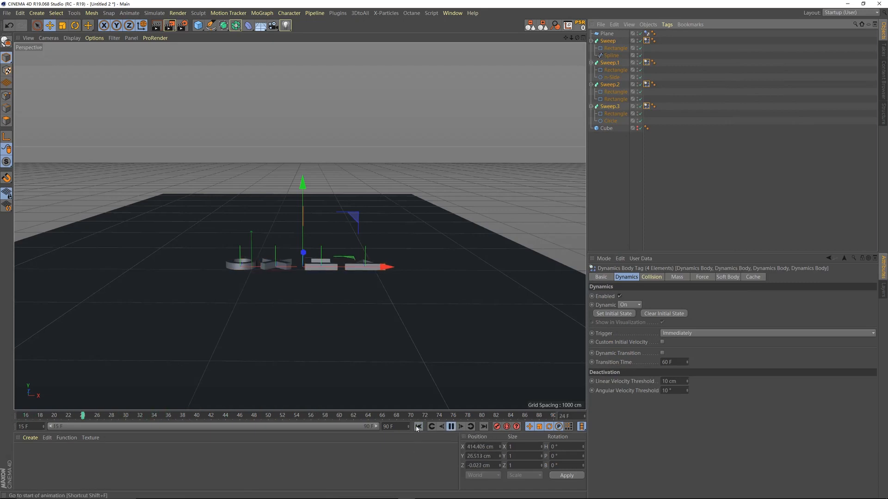
click(417, 426)
click(418, 426)
click(451, 426)
click(419, 428)
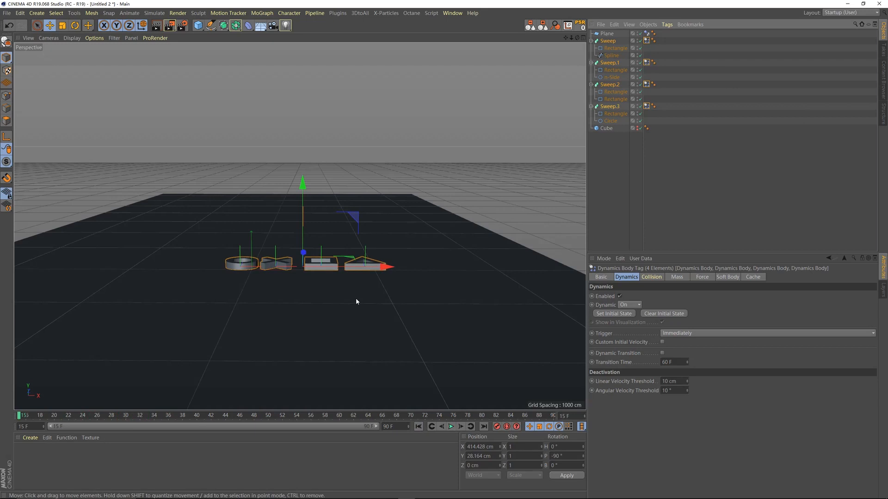
click(690, 133)
Enable Custom Initial Velocity on the four Dynamics Body tags, set the linear Y velocity to 2000 cm, and preview the simulation.
click(646, 107)
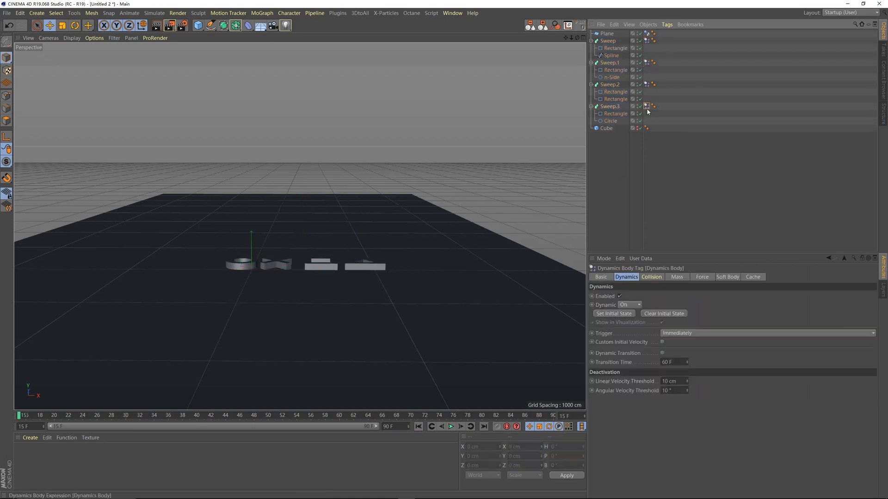
ctrl+click(646, 85)
ctrl+click(646, 63)
ctrl+click(646, 41)
click(627, 279)
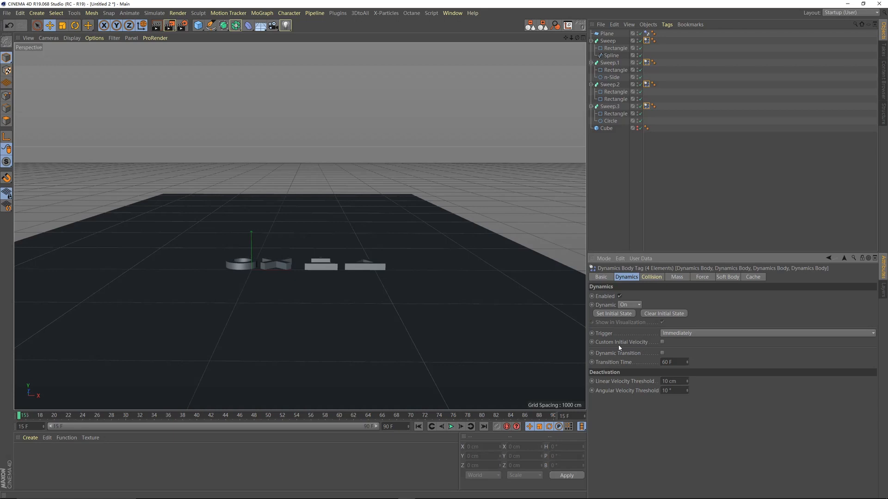
click(663, 343)
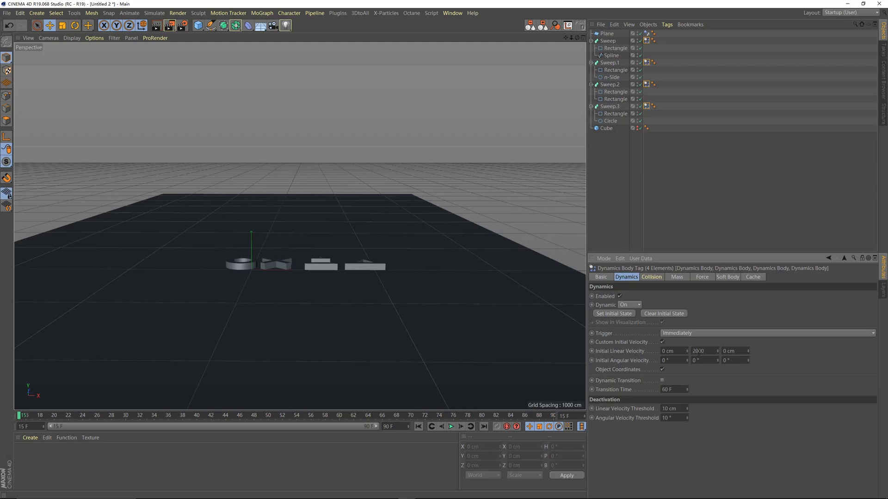
text(2000)
click(451, 426)
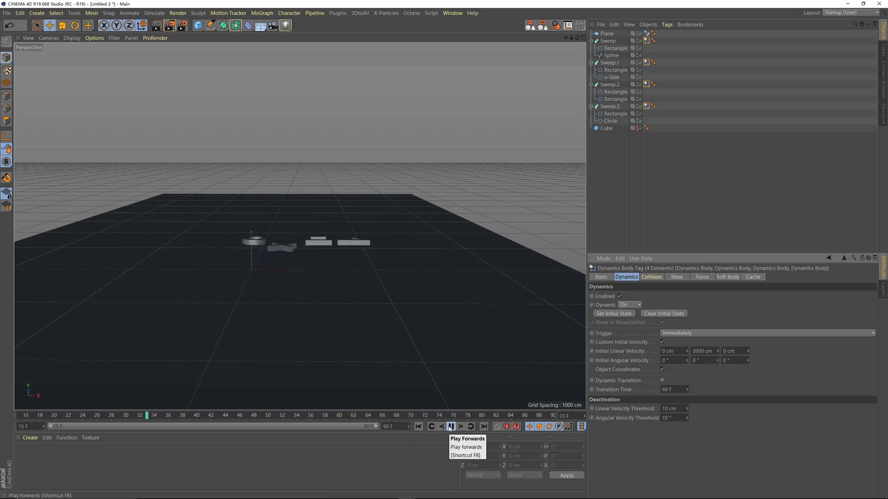
click(418, 427)
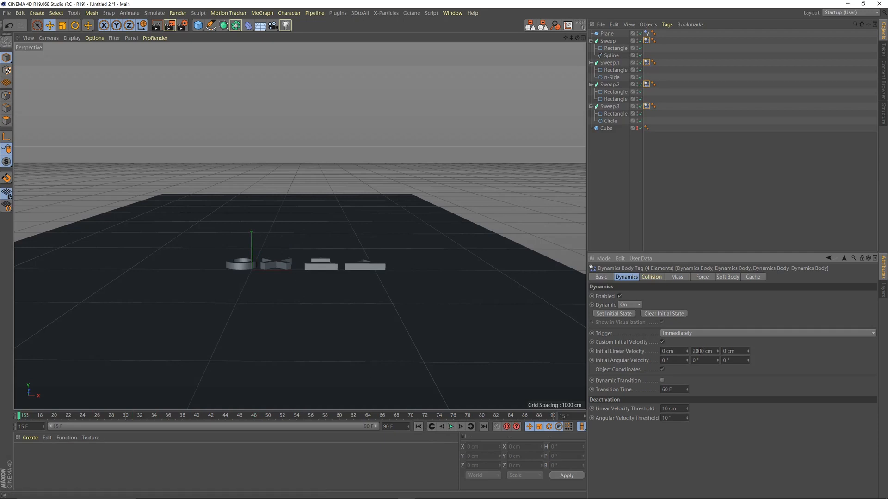
Try the initial linear velocity along X in place of Y on the four tags and preview the simulation.
double_click(698, 351)
key(BackSpace)
double_click(680, 352)
key(Return)
click(451, 426)
click(452, 427)
click(419, 427)
Set the initial linear velocity to 0 cm in X and 2000 cm in Z and play the simulation.
double_click(677, 352)
text(0)
key(Return)
text(2000)
click(450, 427)
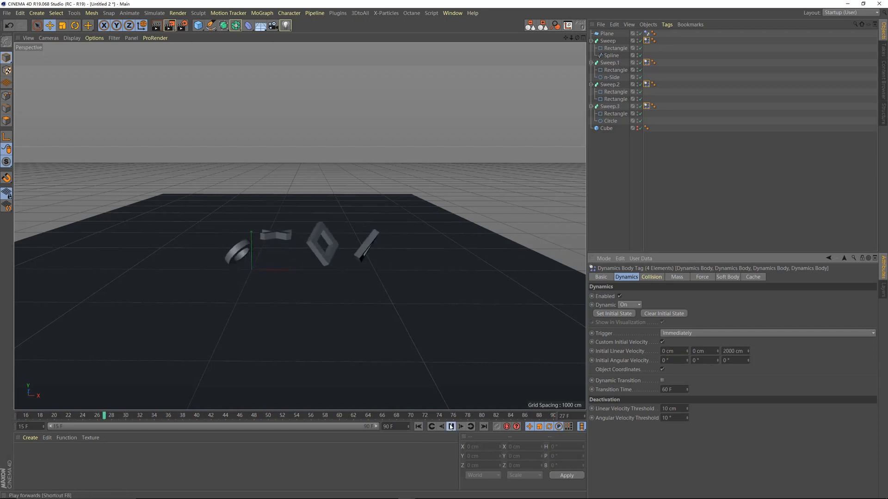
Replay the simulation from frame 15 and turn off Custom Initial Velocity for the four shapes.
click(419, 426)
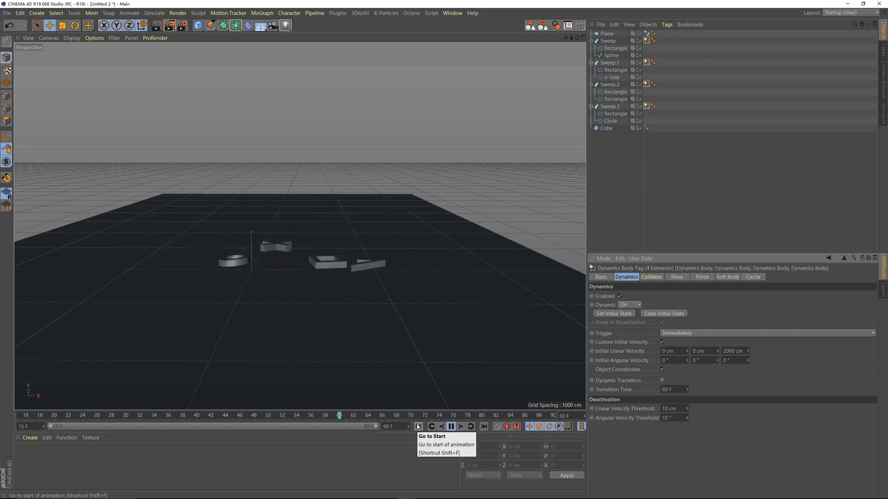
click(418, 426)
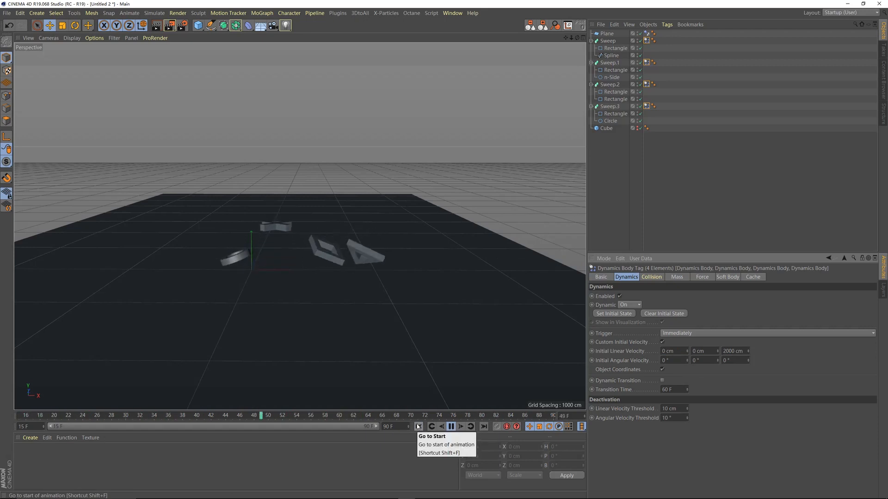
click(418, 426)
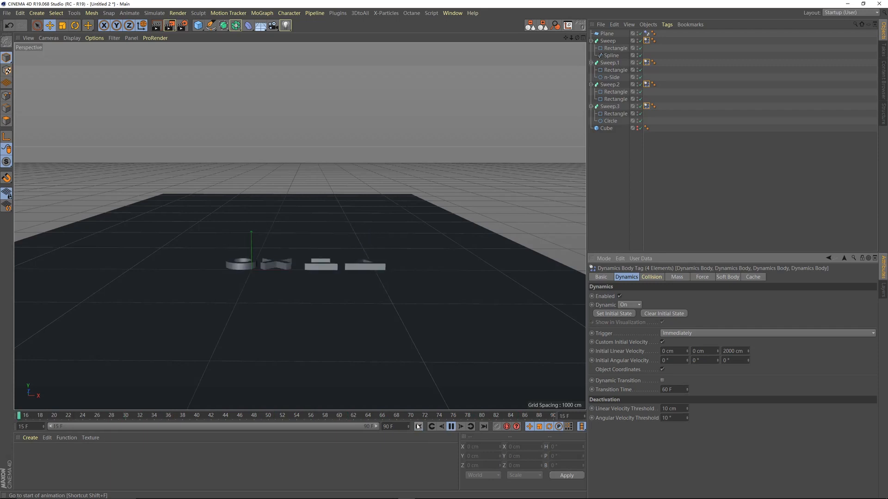
click(452, 426)
click(421, 426)
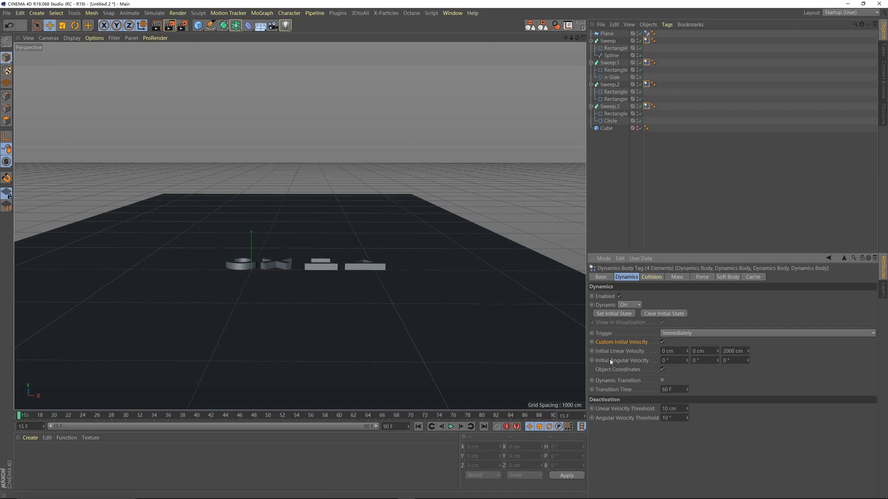
click(661, 343)
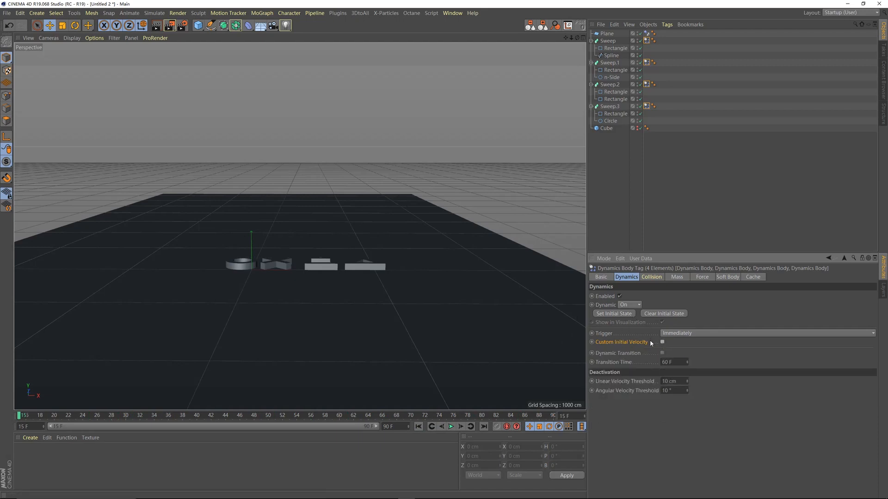
Move the shapes along X until they overlap in one spot, with the circle at about X 563 cm.
click(371, 270)
drag(371, 270, 345, 269)
click(277, 266)
click(239, 266)
drag(284, 267, 367, 270)
Play the simulation repeatedly from frame 15 to check how the overlapping shapes push each other apart.
click(653, 106)
click(647, 106)
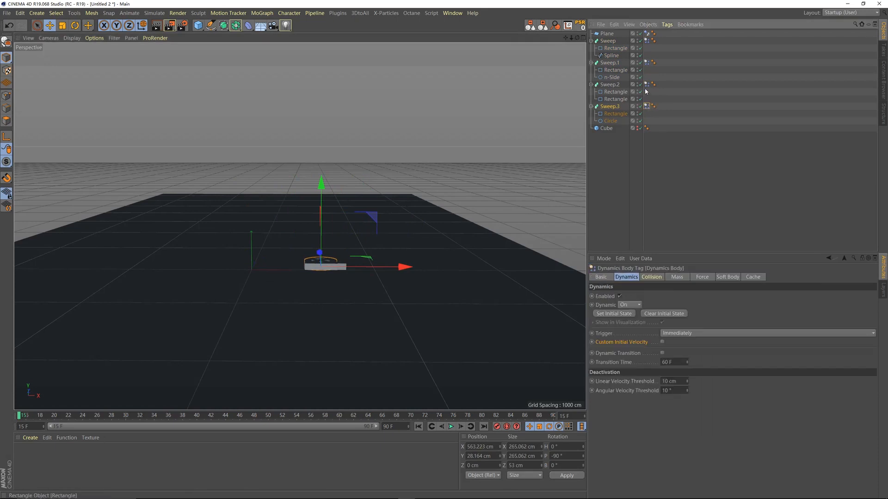
click(646, 91)
drag(646, 112, 647, 39)
click(450, 426)
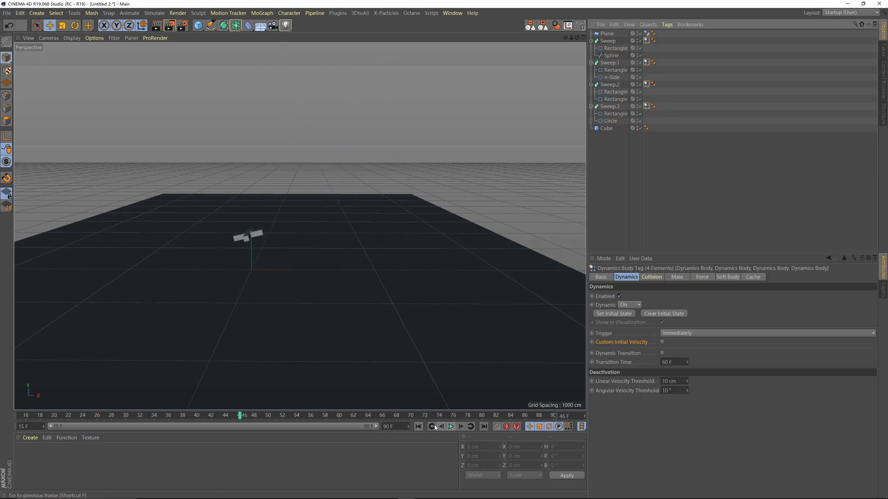
click(419, 426)
click(759, 211)
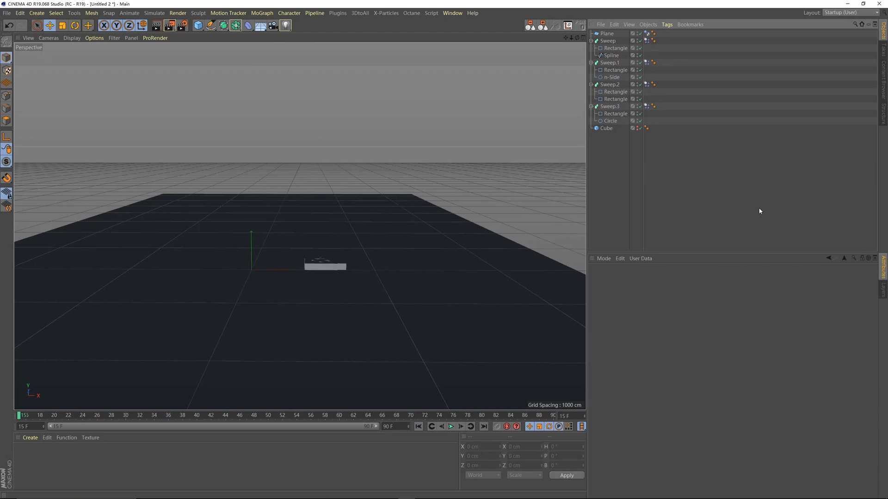
click(451, 426)
click(451, 426)
click(419, 426)
click(450, 426)
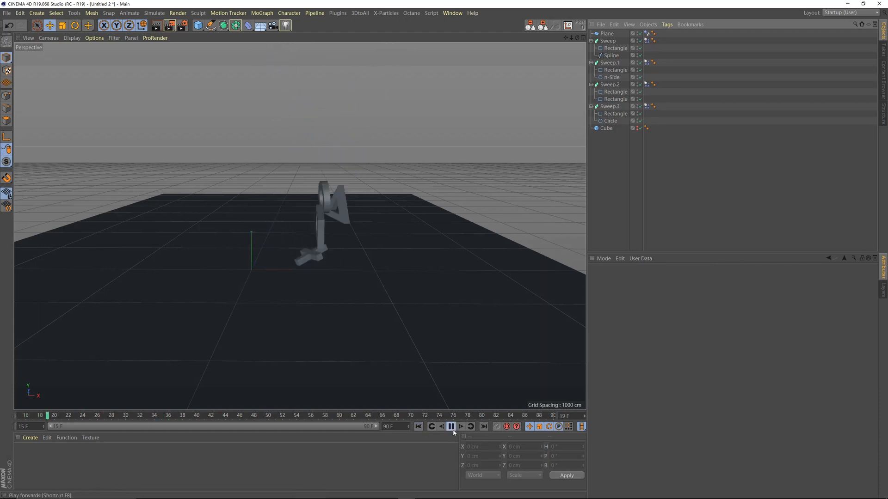
click(419, 426)
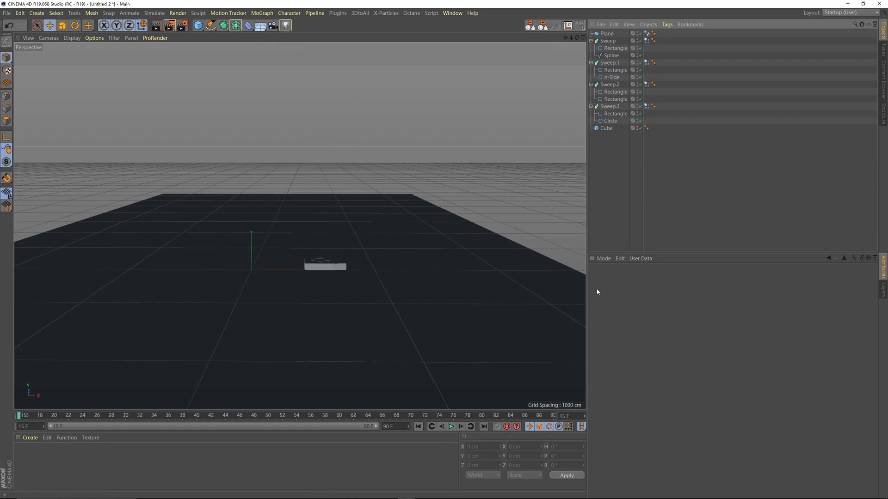
Set Follow Position and Follow Rotation to 1 in the force settings of all four Dynamics Body tags.
click(646, 106)
ctrl+click(646, 85)
ctrl+click(646, 63)
ctrl+click(646, 40)
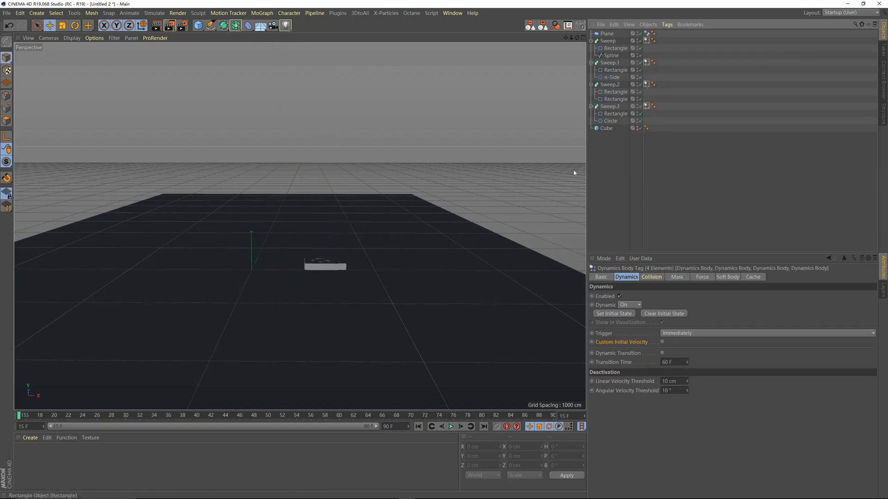
click(702, 277)
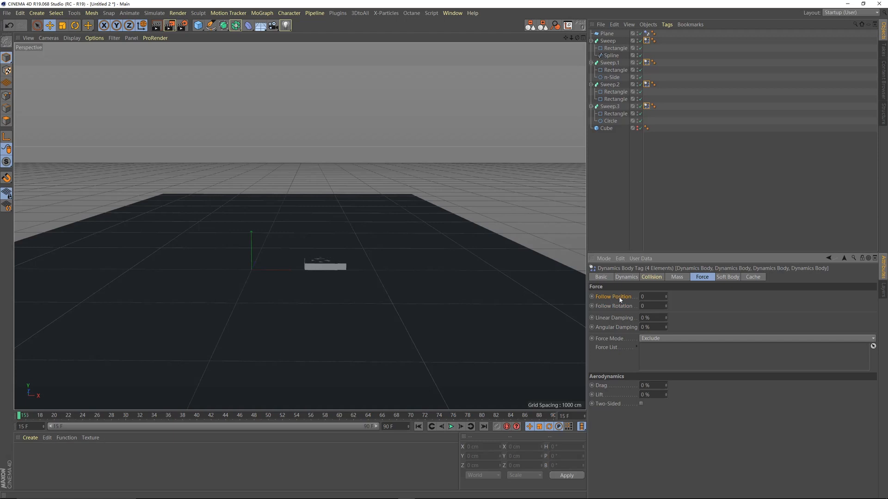
text(1)
key(Tab)
text(1)
Play the simulation from frame 15 twice to check the effect of the follow forces.
click(451, 426)
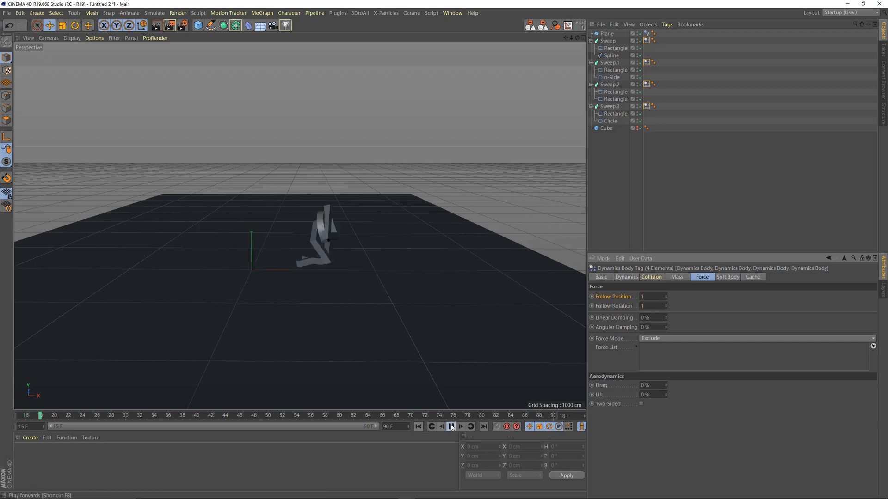
click(418, 426)
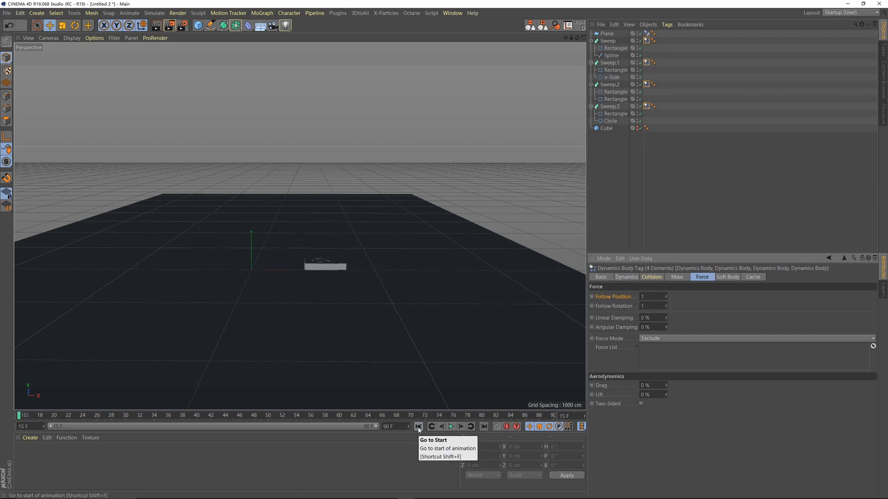
click(450, 426)
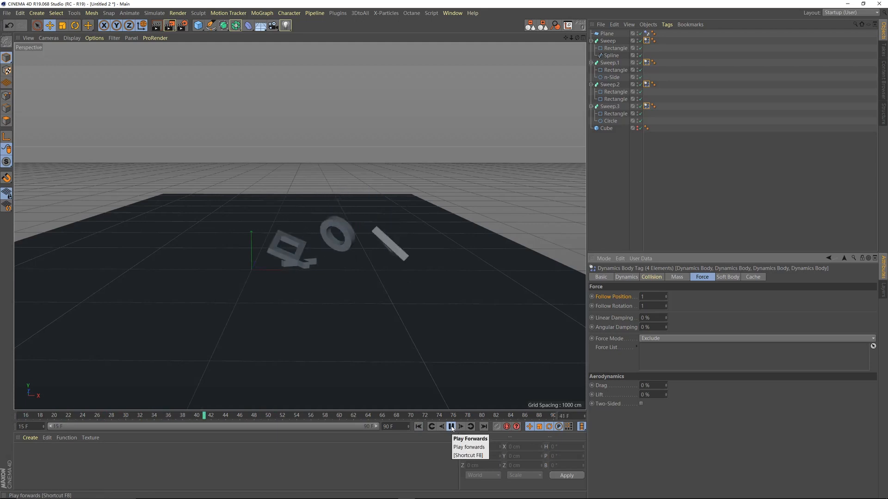
click(419, 426)
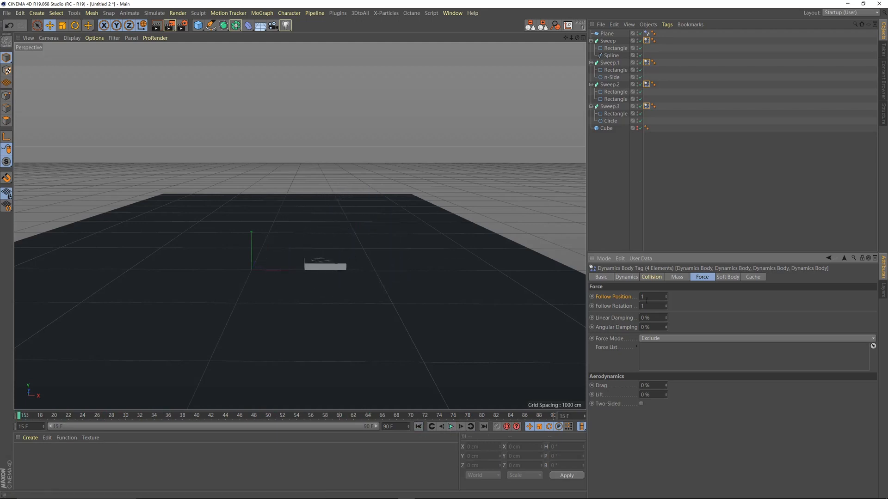
Try a Follow Position of 1.5 on the four tags and preview the simulation.
text(1)
click(451, 426)
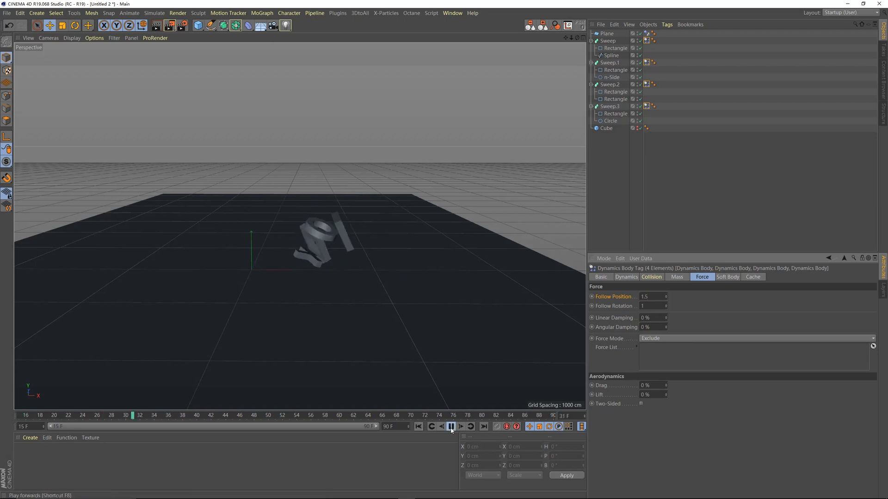
click(451, 426)
click(418, 426)
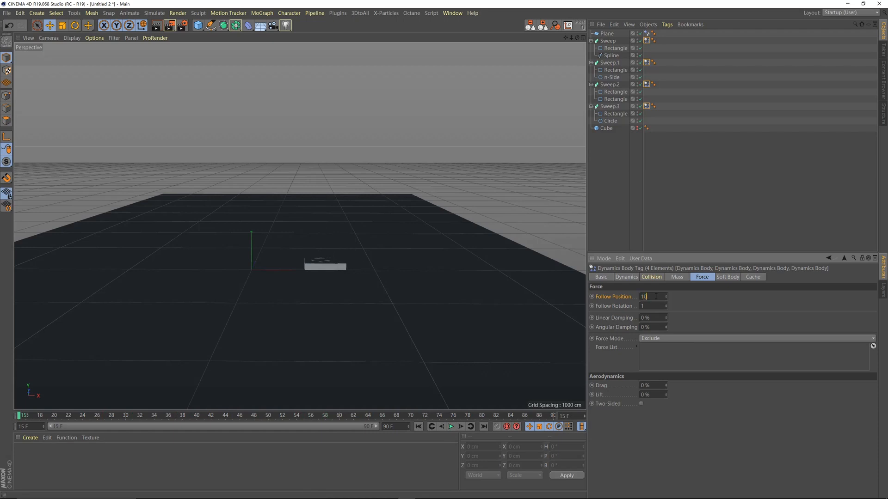
Try a Follow Position of 10 on the four tags and preview the simulation.
click(451, 426)
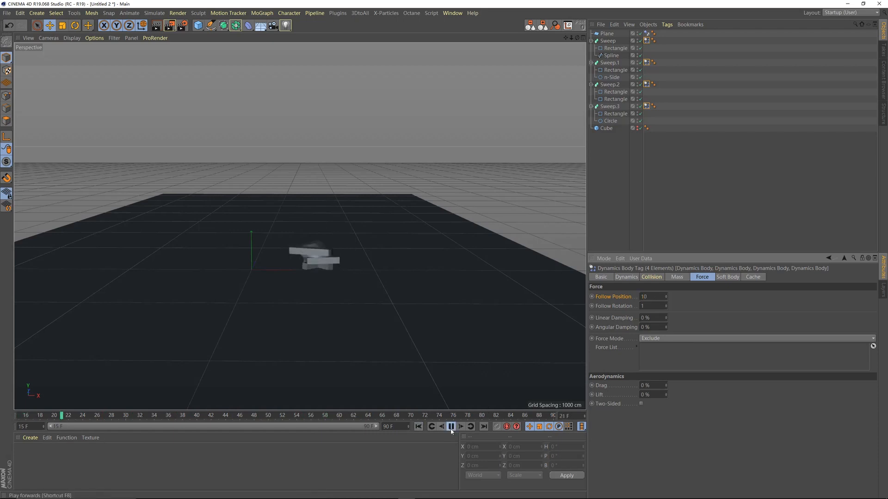
click(451, 428)
click(419, 426)
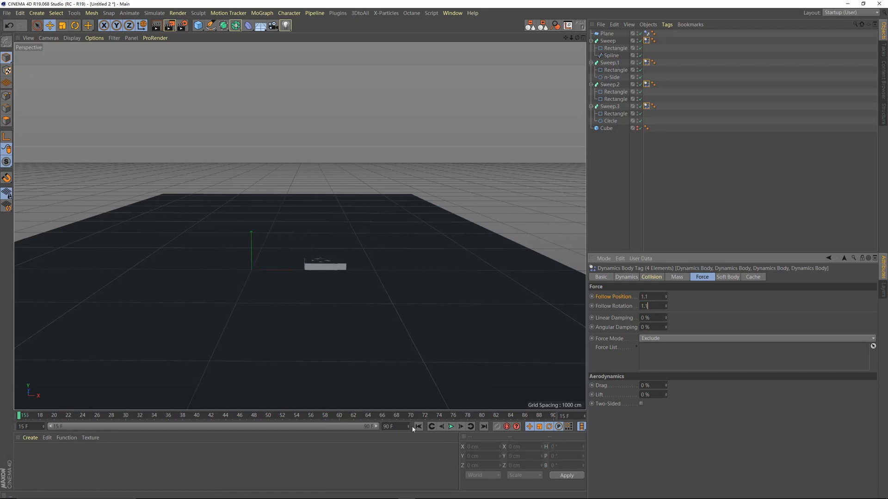
Set both Follow Position and Follow Rotation to 1.1 on the four tags and preview the simulation.
click(451, 426)
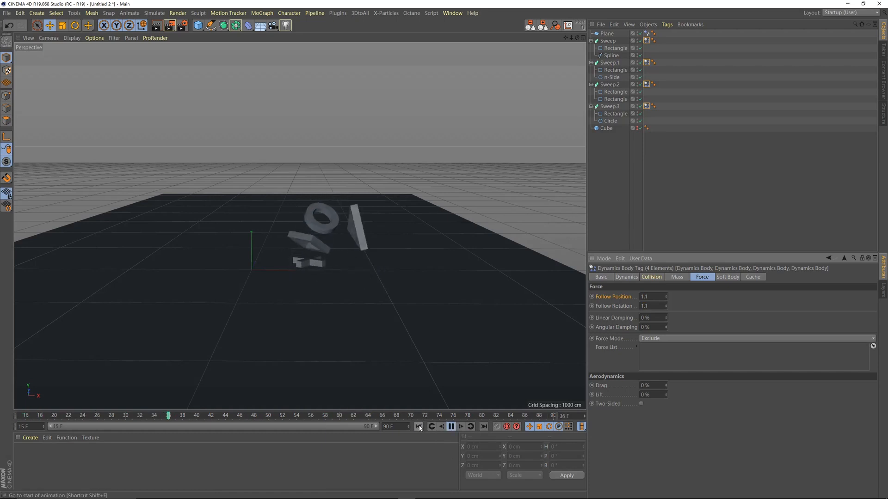
click(451, 426)
click(451, 426)
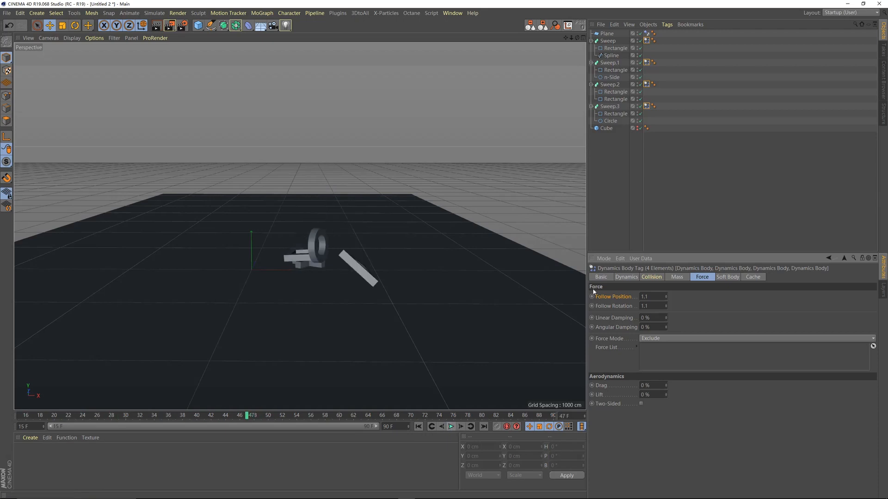
click(418, 426)
Raise the triangle sweep above the other shapes to about 60 cm in Y.
mouse_move(329, 261)
alt+mouse_down()
mouse_move(317, 309)
mouse_move(323, 270)
alt+mouse_up()
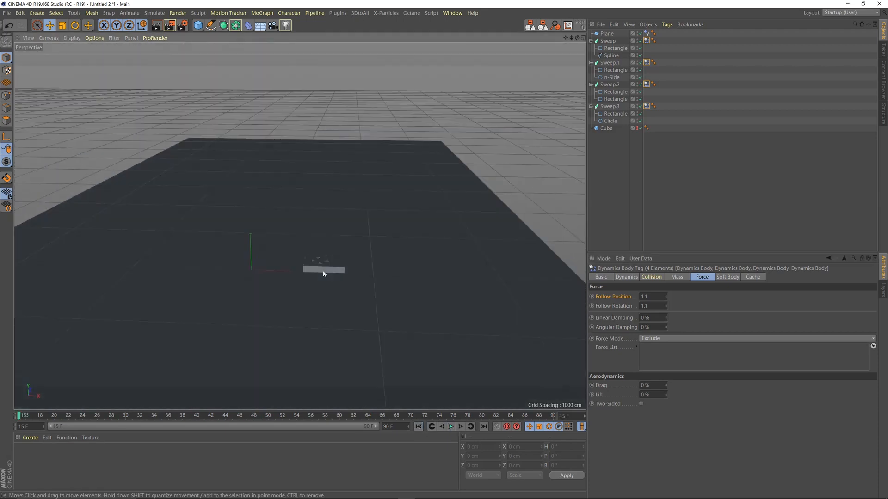
alt+right_drag(322, 271, 314, 267)
click(312, 264)
drag(325, 216, 263, 236)
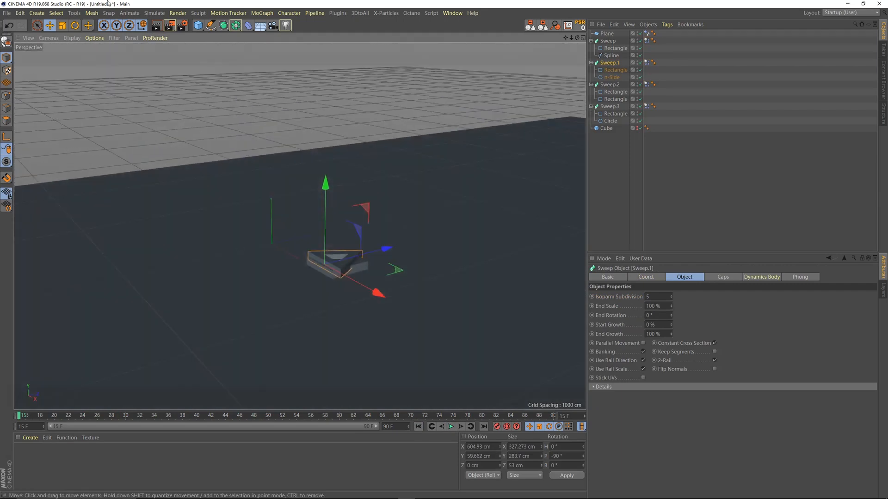
Switch the viewport display to wireframe lines and move the square sweep to about 485 cm in X.
click(74, 39)
click(79, 109)
alt+drag(373, 230, 363, 263)
click(366, 276)
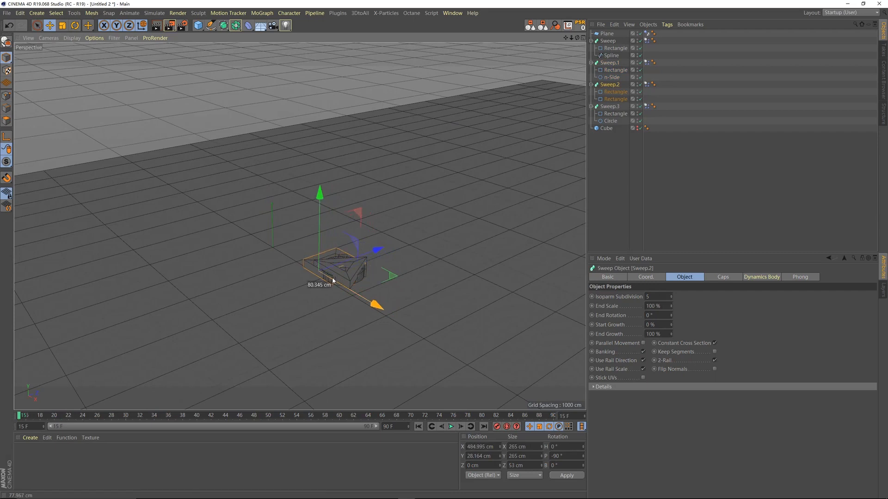
Move the circle sweep to about 625 cm in X and raise it to about 57 cm in Y.
click(362, 276)
drag(362, 298, 370, 303)
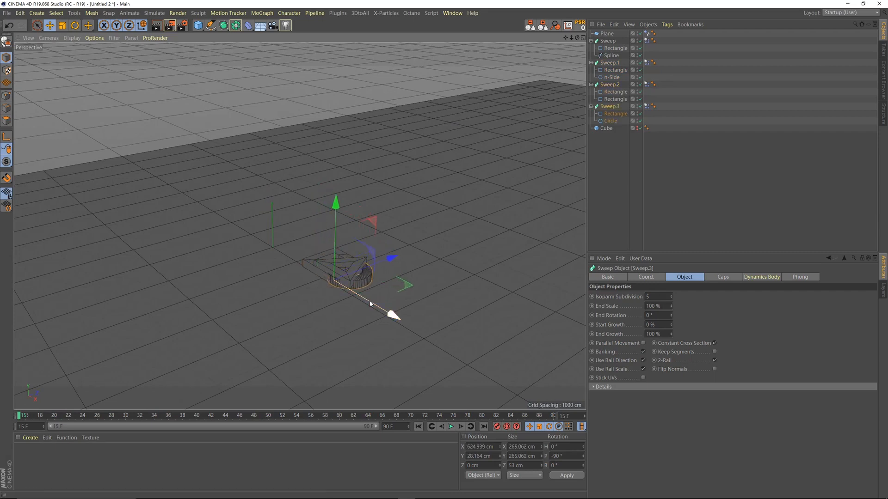
drag(336, 257, 349, 252)
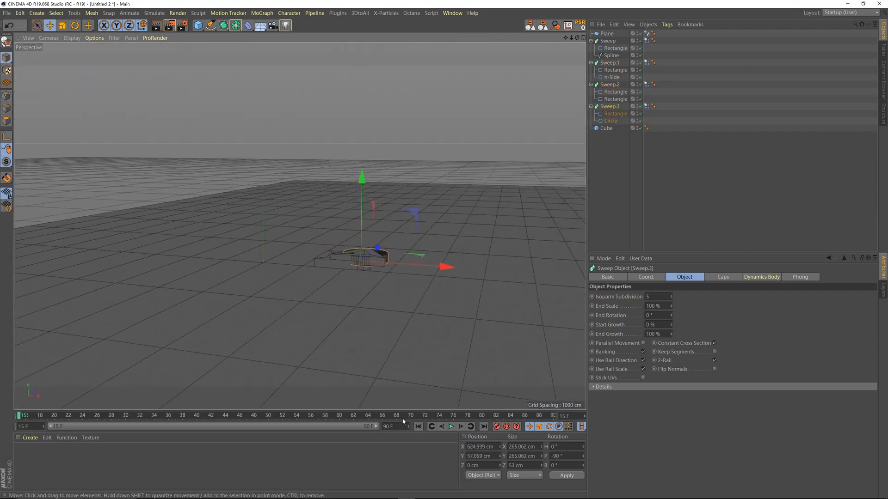
Preview the simulation with the repositioned square and circle, returning to the start frame.
click(451, 427)
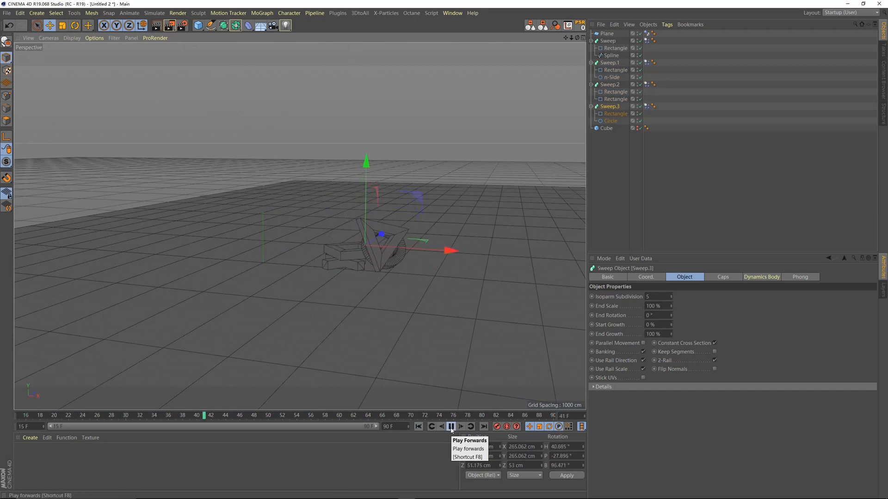
click(418, 427)
click(420, 428)
click(451, 427)
click(419, 427)
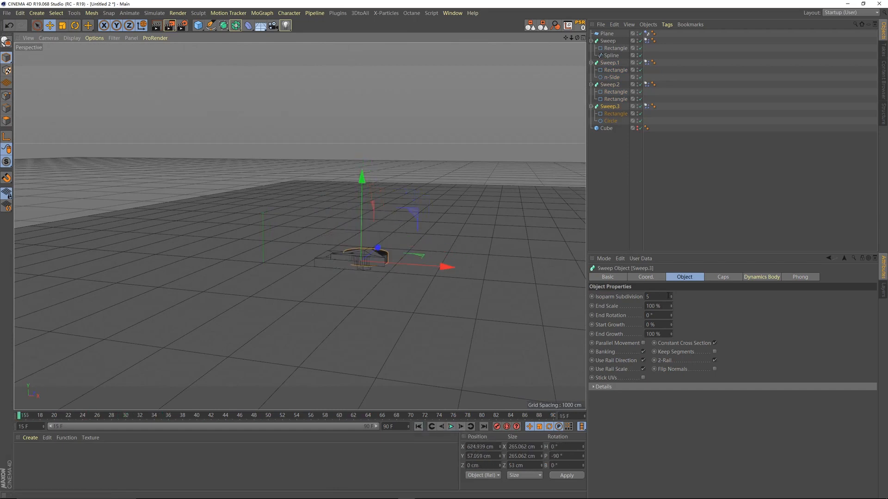
Try a Follow Position and Follow Rotation of 0.6 on the four sweeps' Dynamics Body tags and preview the simulation.
click(646, 41)
ctrl+click(646, 63)
ctrl+click(653, 84)
ctrl+click(646, 85)
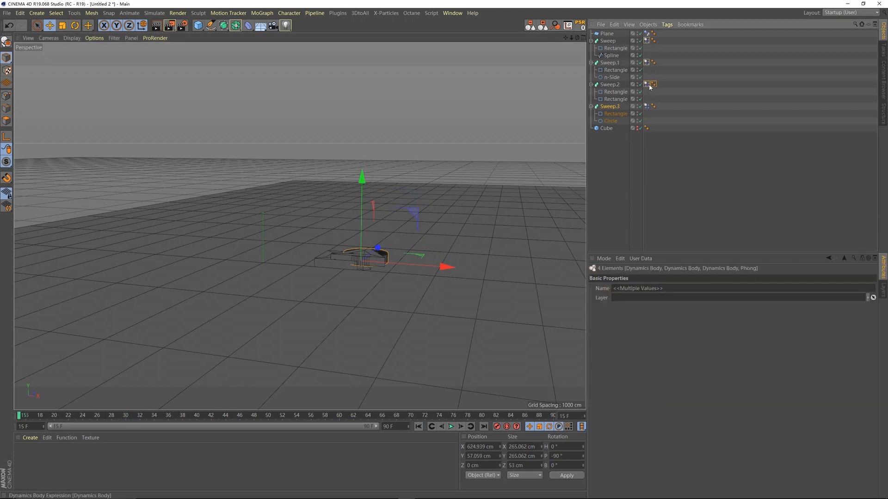
ctrl+click(652, 85)
ctrl+click(646, 107)
drag(655, 295, 599, 299)
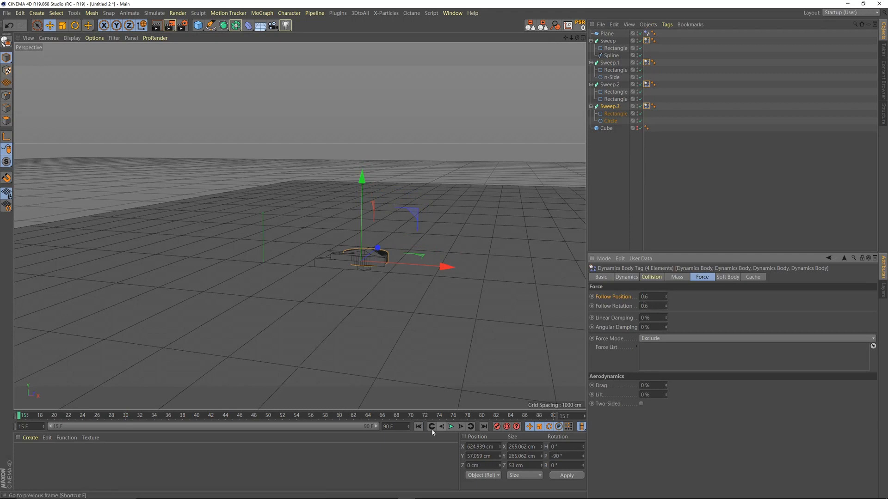
click(451, 426)
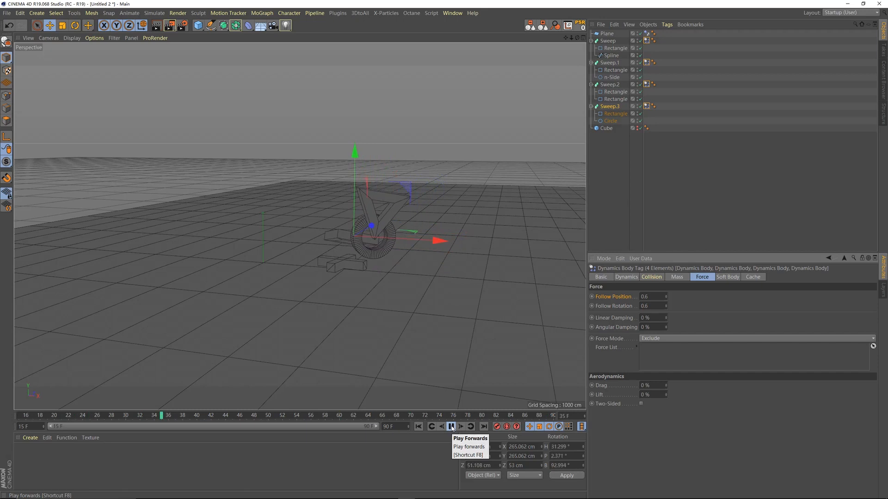
click(451, 426)
Try a Follow Position and Follow Rotation of 0.5 on the four tags and preview the simulation from the start.
click(418, 426)
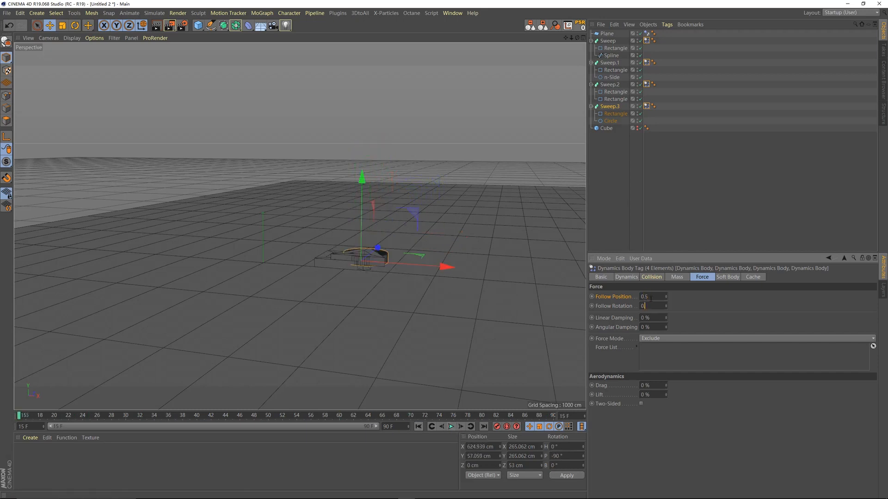
click(451, 426)
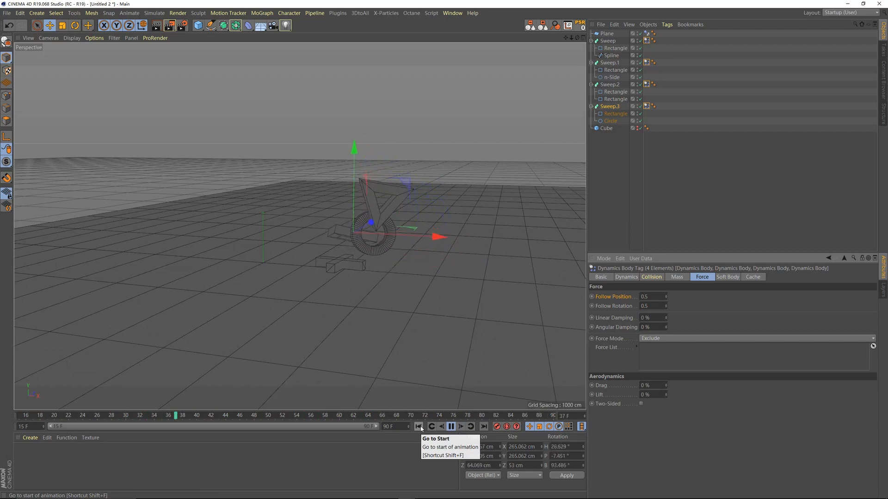
click(418, 426)
Offset the overlapping shapes, placing the cross sweep at about 553 cm in X, and preview the simulation.
alt+drag(325, 220, 397, 299)
click(396, 287)
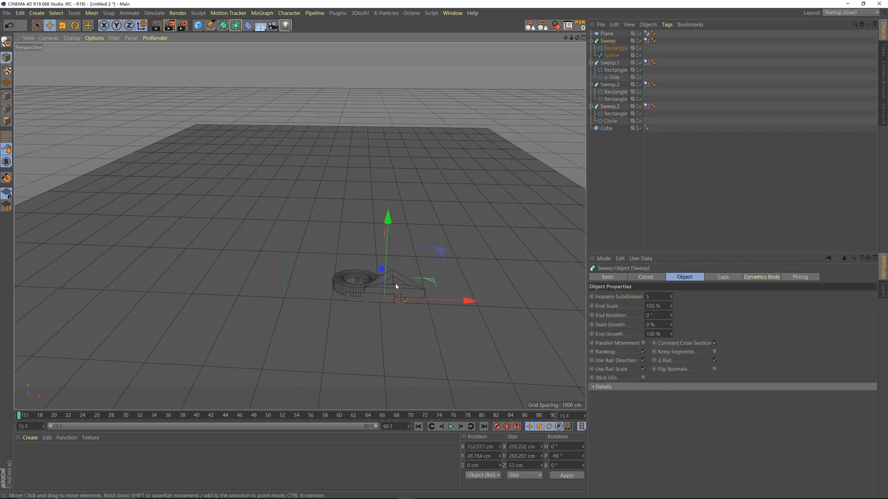
click(451, 426)
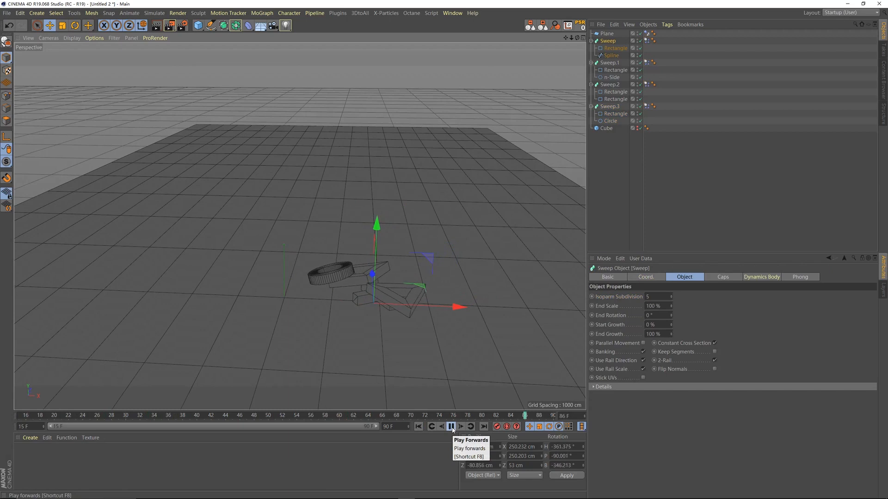
click(451, 427)
click(419, 427)
Replay the simulation from a low viewing angle and return to the start frame.
alt+drag(373, 319, 345, 291)
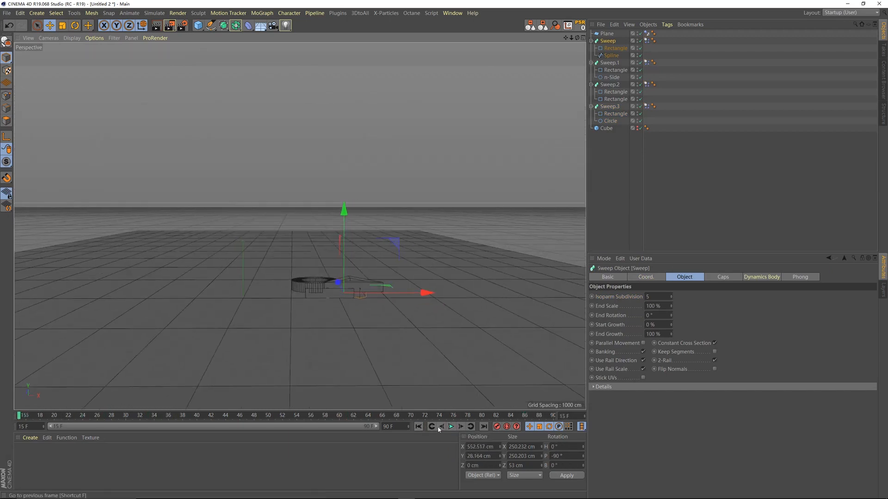
click(452, 427)
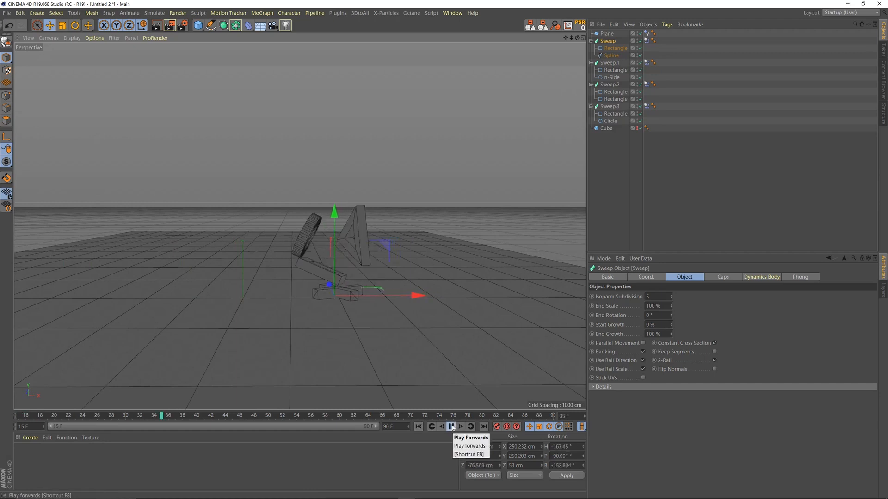
click(419, 427)
click(452, 428)
click(452, 427)
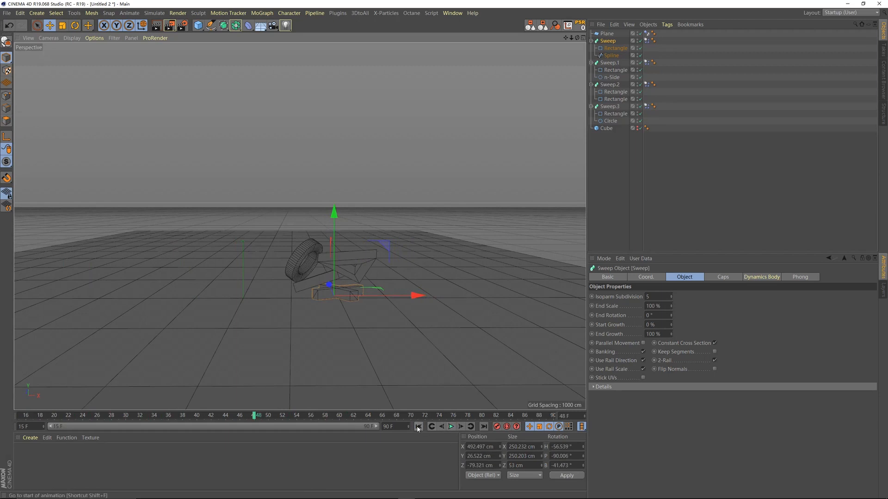
click(419, 427)
Set the Time Scale in the project's Dynamics settings to 200 % and preview the simulation.
click(715, 195)
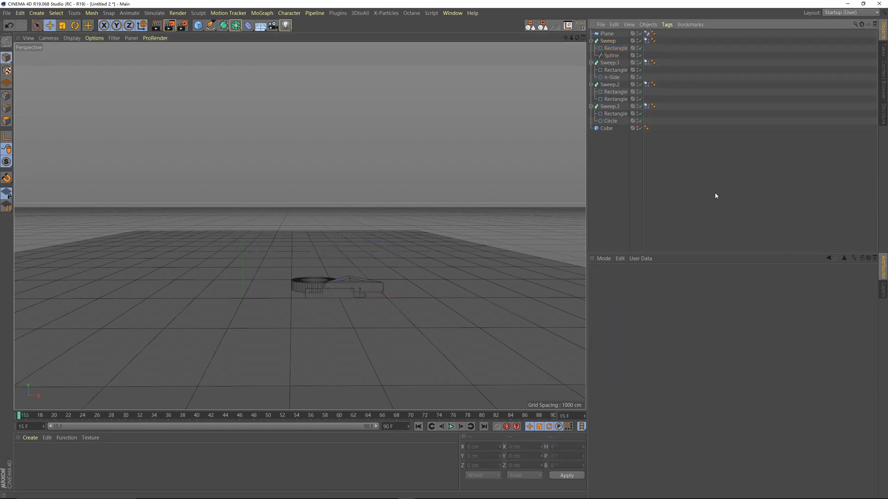
key(ctrl+d)
key(ctrl+e)
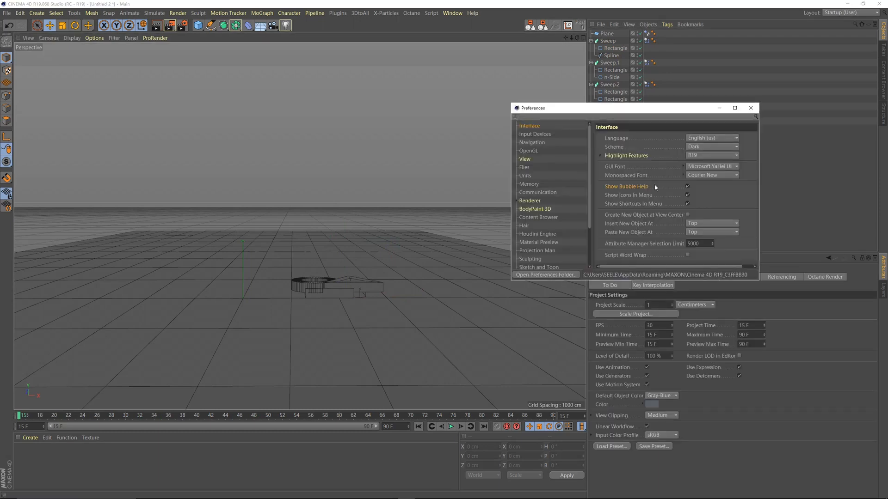
click(749, 109)
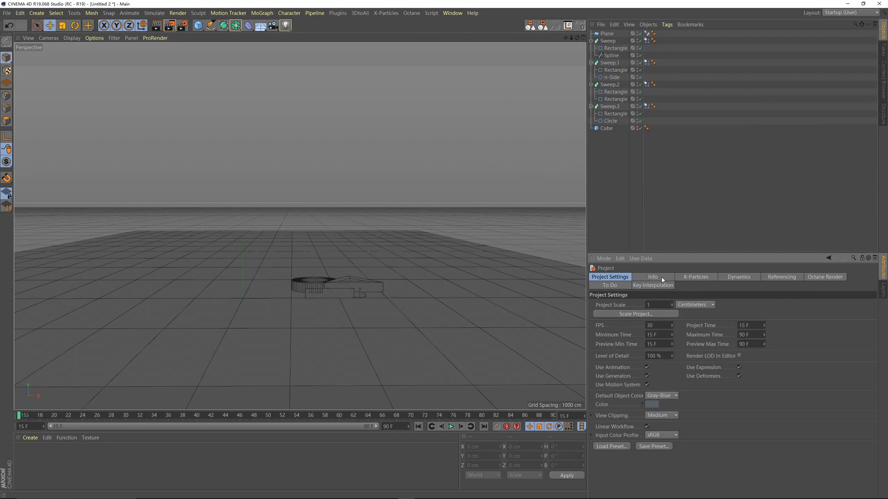
click(739, 278)
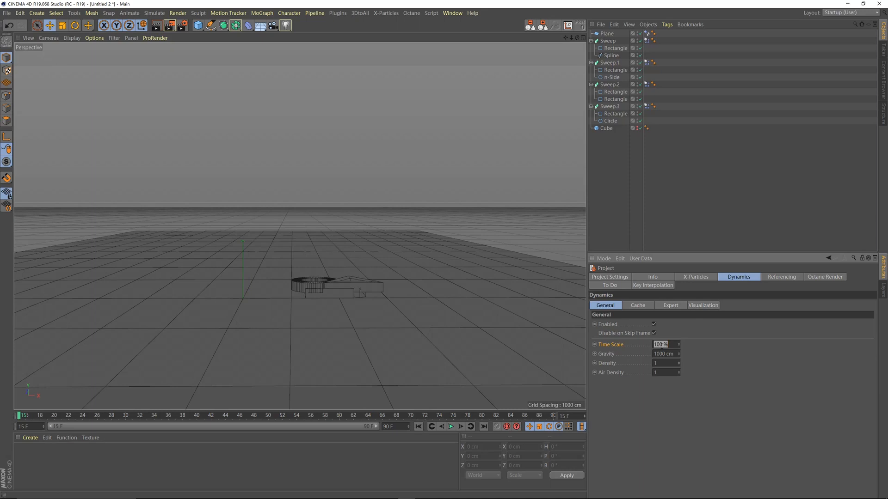
click(451, 427)
click(417, 427)
click(418, 427)
click(451, 426)
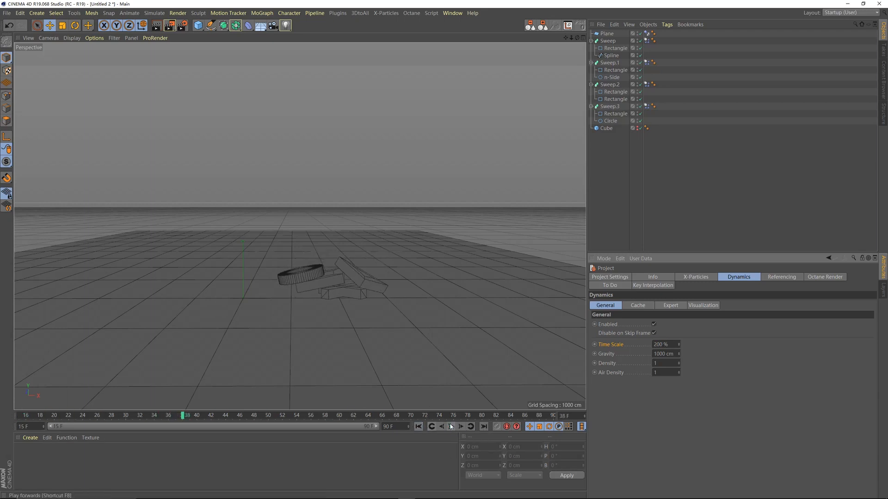
Set both Follow Position and Follow Rotation to 0.2 on the four sweeps' Dynamics Body tags and preview the simulation.
click(646, 106)
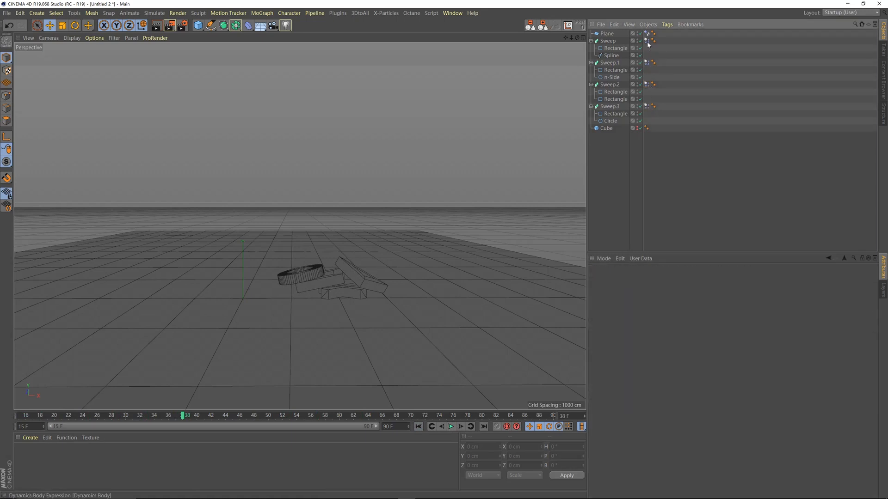
click(647, 85)
ctrl+click(647, 62)
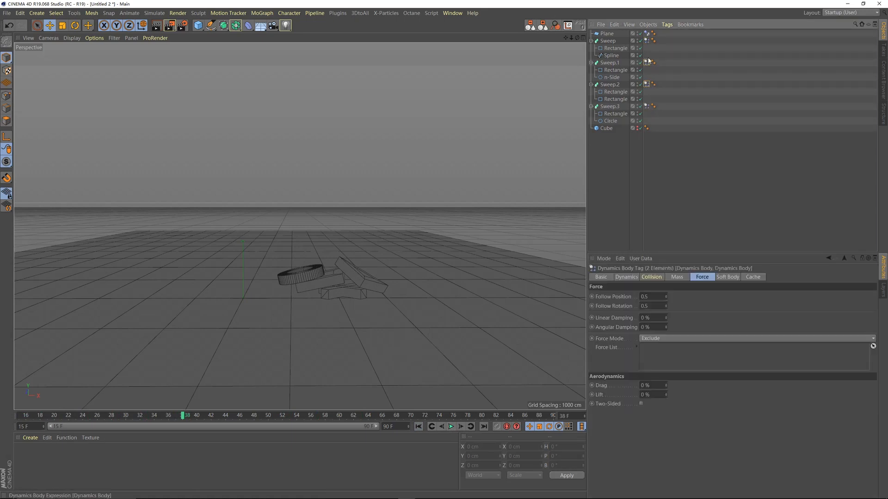
ctrl+click(646, 107)
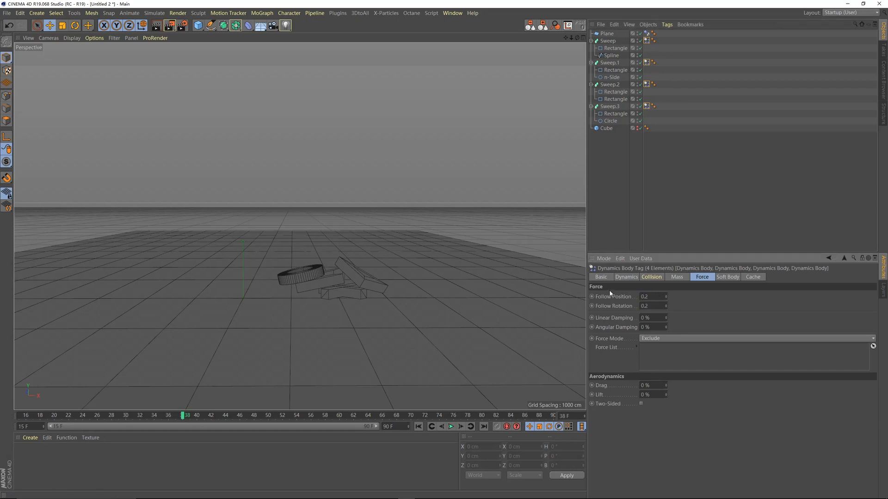
click(418, 426)
click(451, 427)
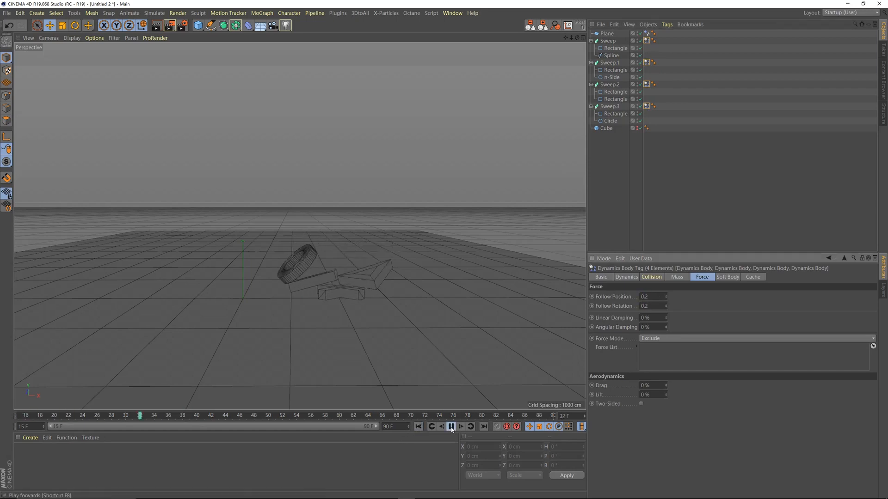
click(418, 427)
click(418, 427)
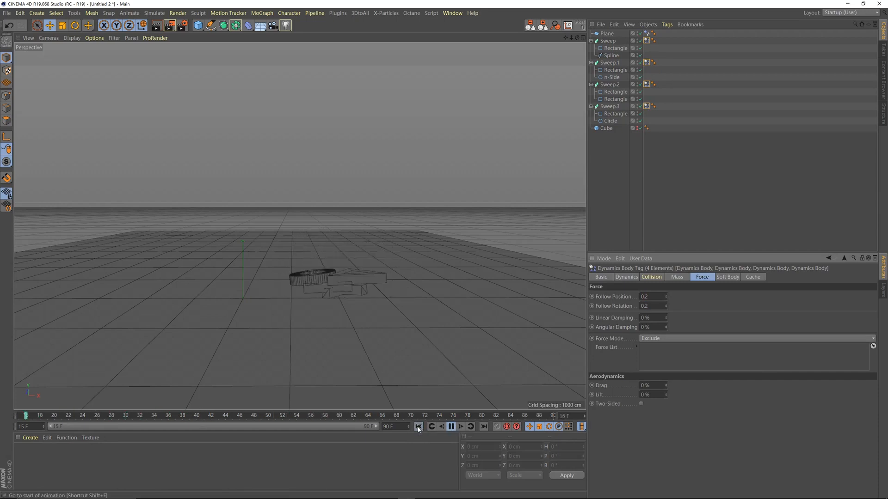
click(451, 427)
Replay the simulation from higher viewing angles to examine how the four shapes separate, returning to the start frame.
alt+drag(358, 233, 373, 359)
click(434, 427)
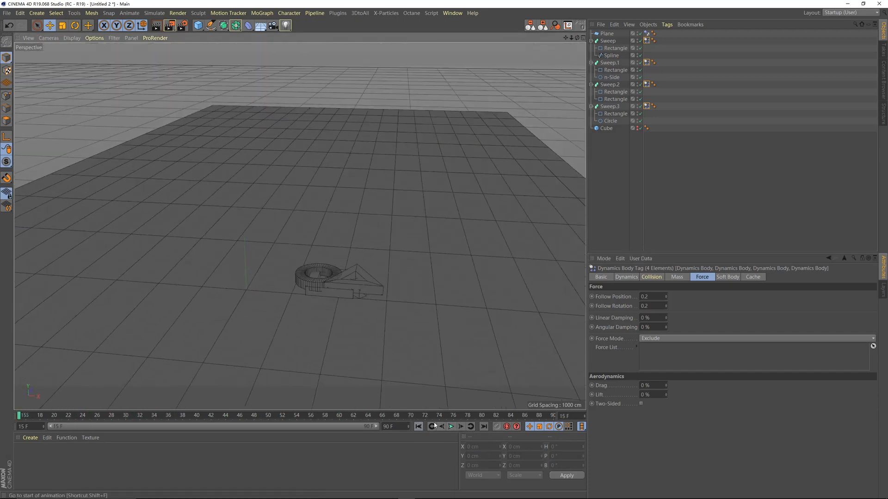
click(451, 426)
click(451, 427)
alt+drag(342, 296, 313, 248)
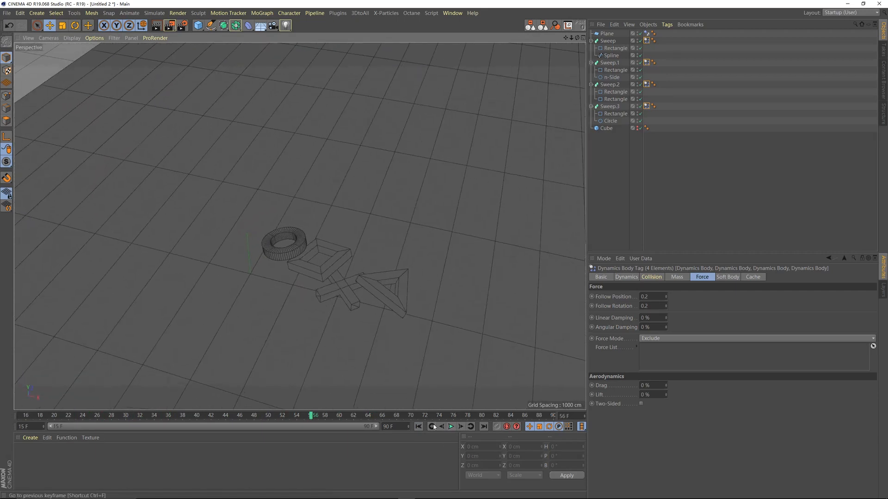
click(419, 427)
click(451, 426)
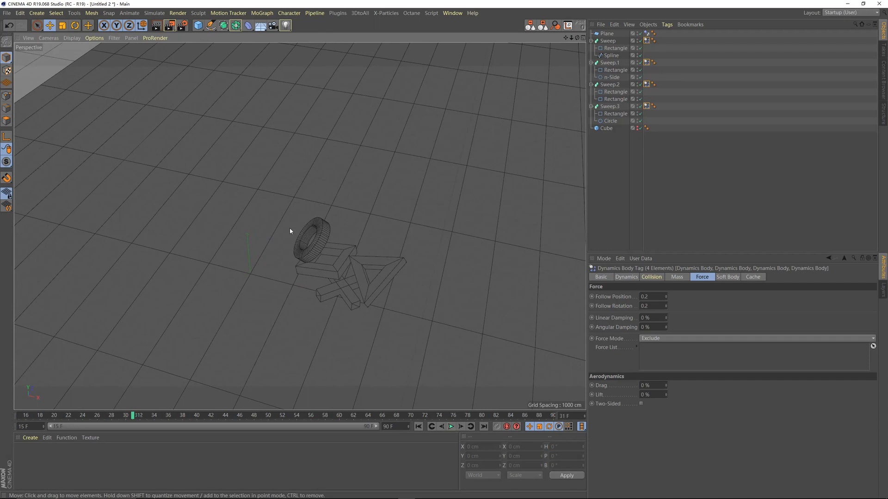
click(418, 427)
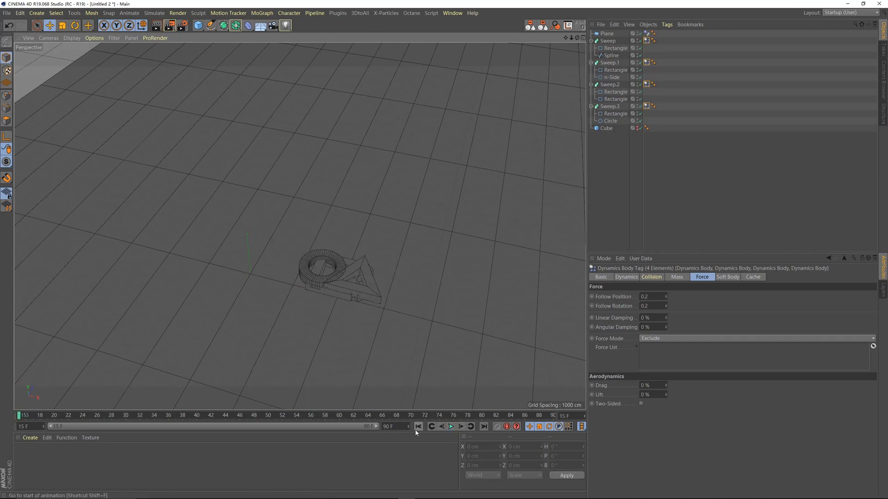
Move the triangle sweep to about -116 cm and the cross sweep to about 95 cm in Z, and preview the simulation.
click(352, 287)
click(370, 270)
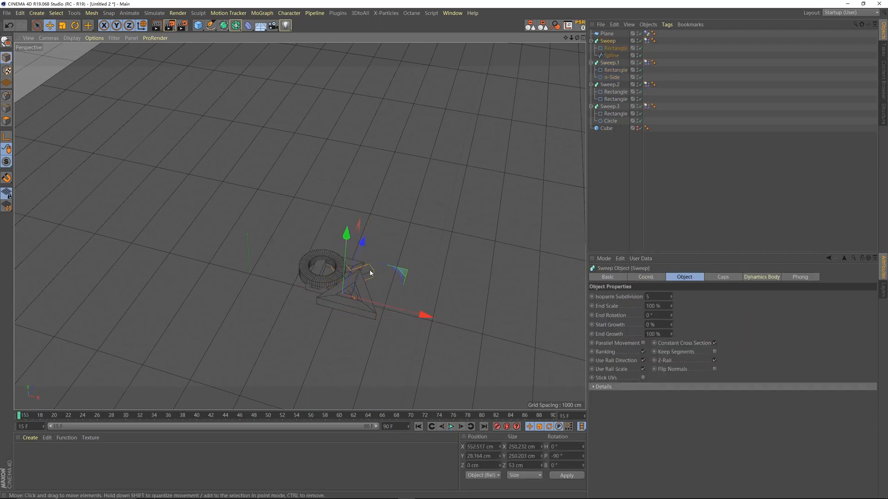
click(451, 426)
click(418, 426)
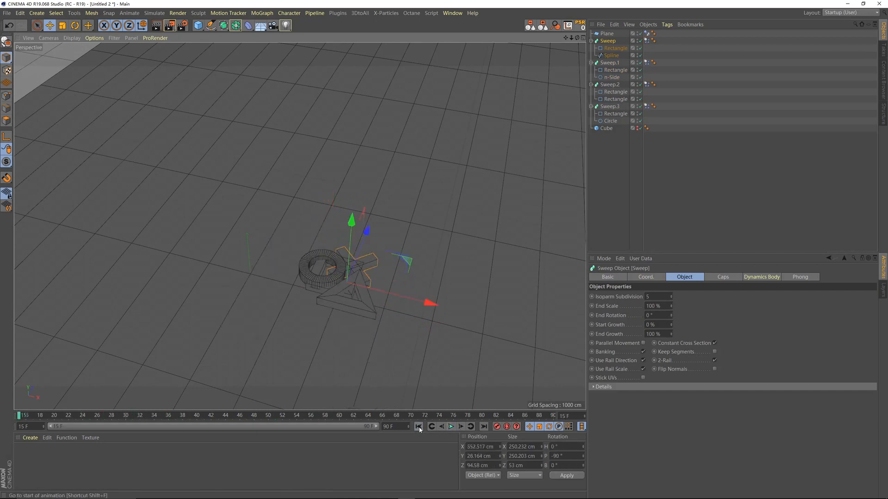
Move the triangle sweep to about 549 cm in X, preview the simulation and return to the start frame.
click(353, 303)
alt+drag(353, 306, 377, 311)
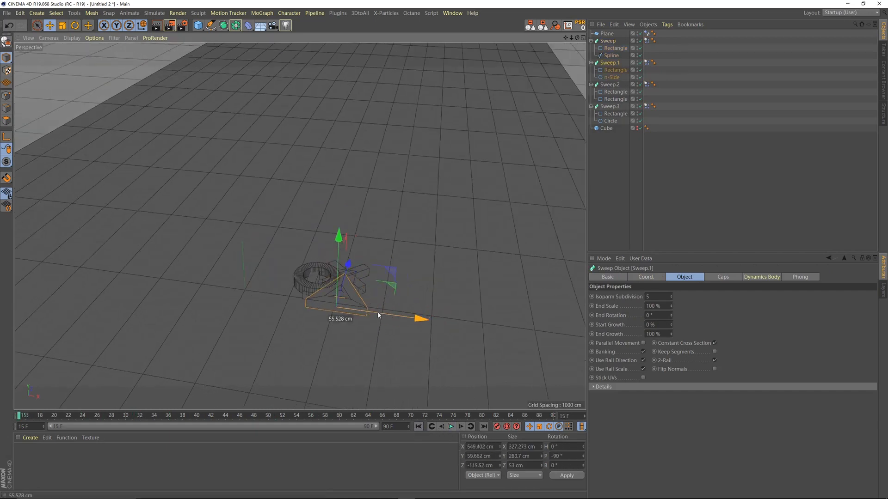
click(451, 427)
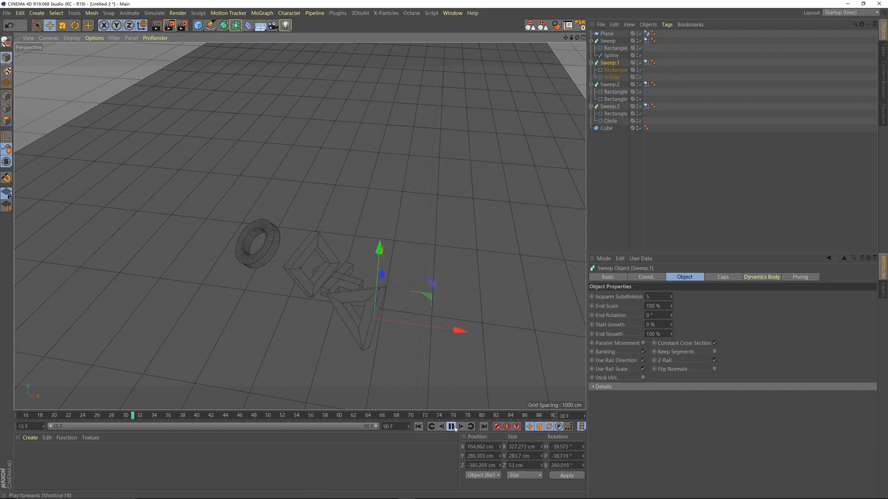
click(452, 427)
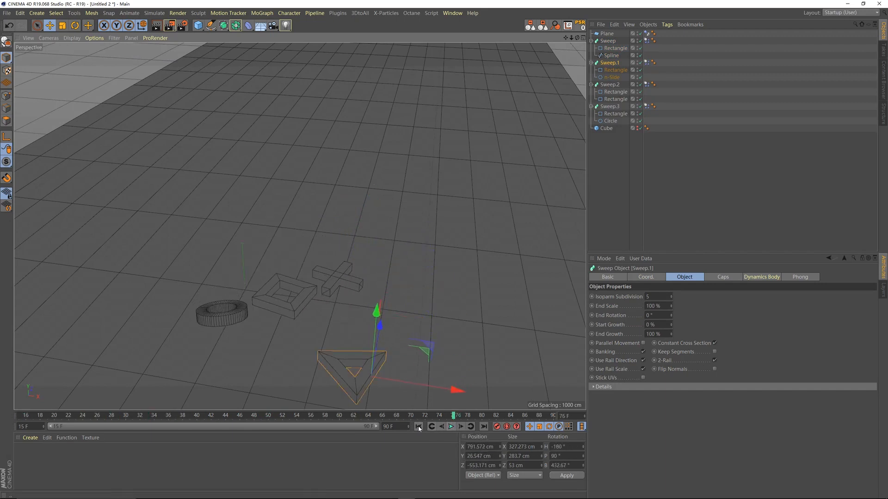
click(418, 427)
click(700, 176)
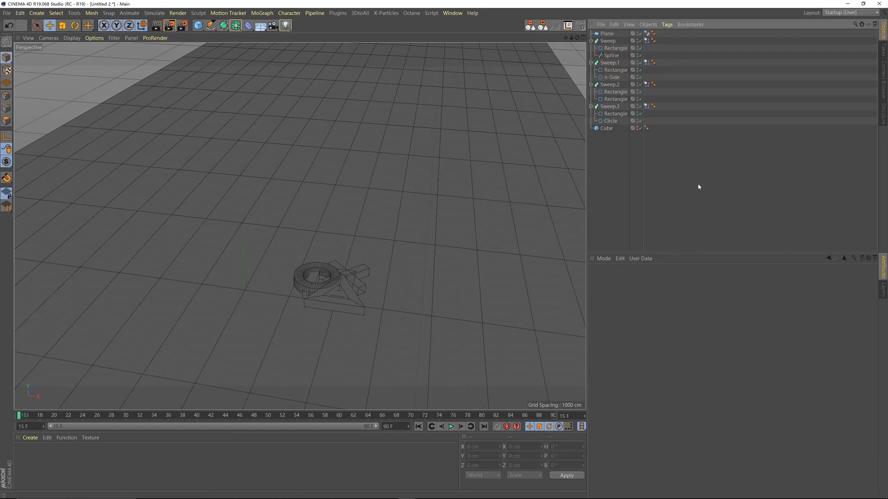
Set the project's dynamics Time Scale to 150 %, preview the simulation and return to the start frame.
key(ctrl+d)
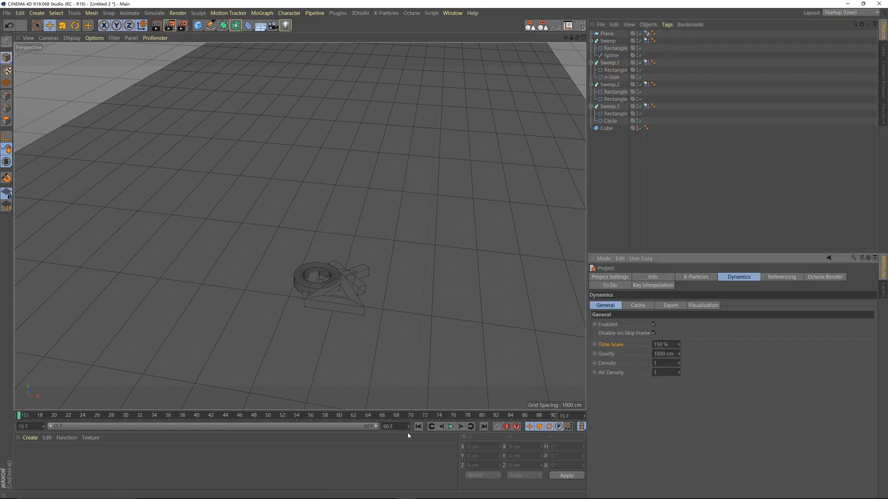
click(452, 427)
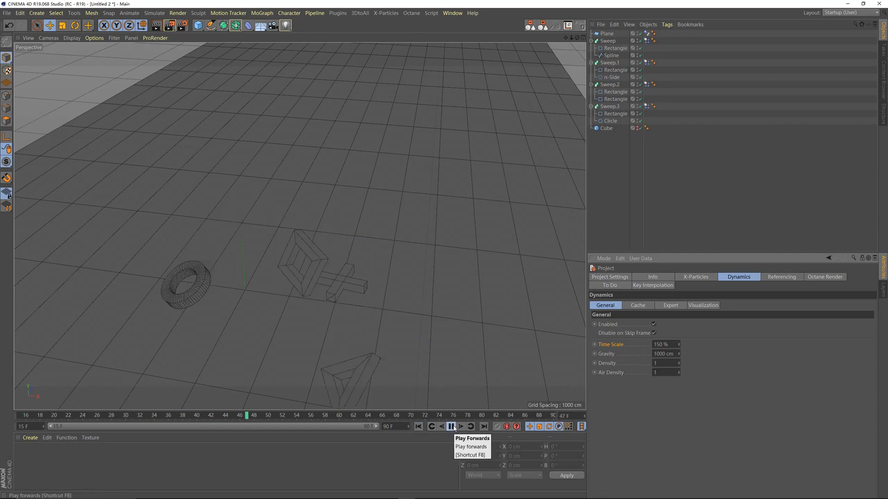
click(453, 428)
click(419, 427)
click(737, 368)
Set both Follow Position and Follow Rotation to 0.4 on the four sweeps' Dynamics Body tags and preview the simulation.
click(646, 107)
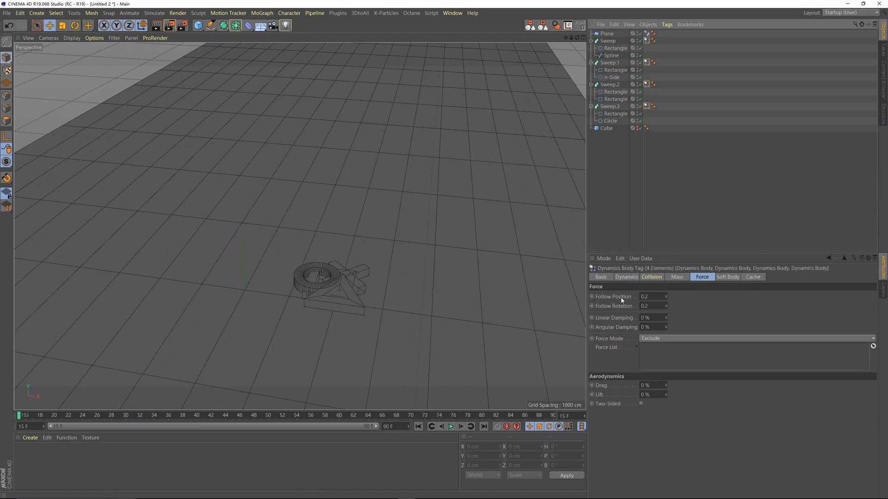
drag(651, 297, 632, 297)
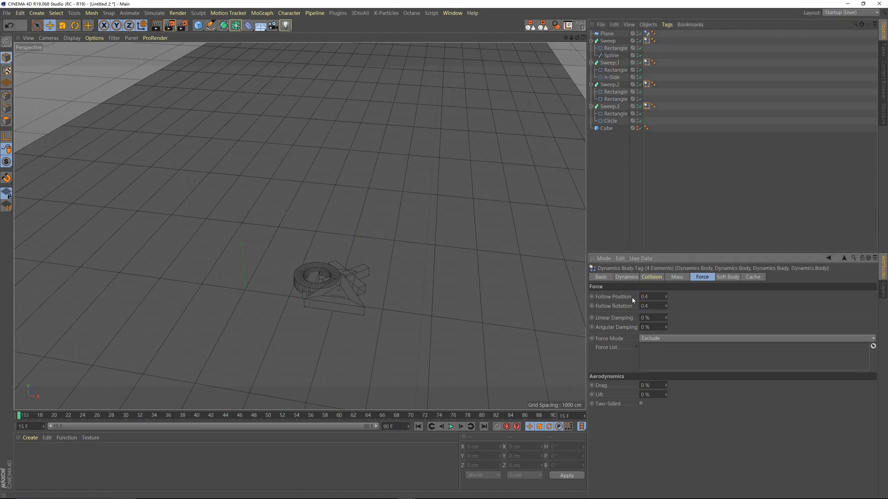
click(451, 426)
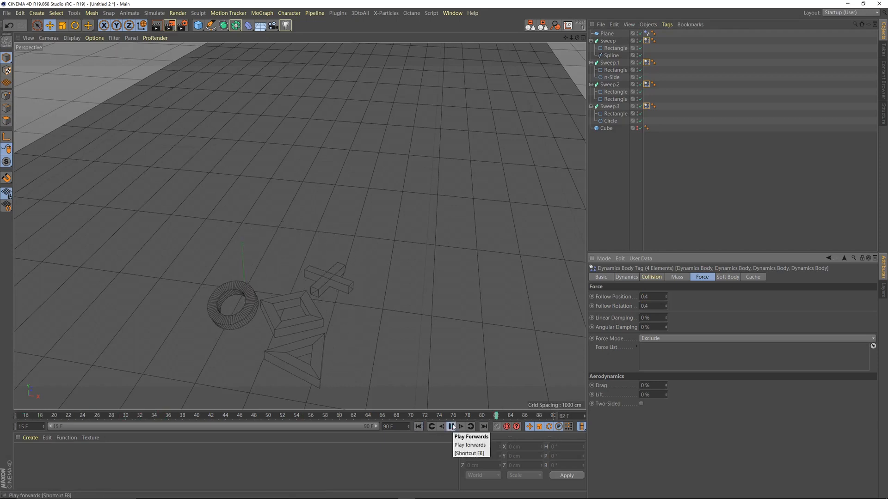
click(453, 427)
click(418, 427)
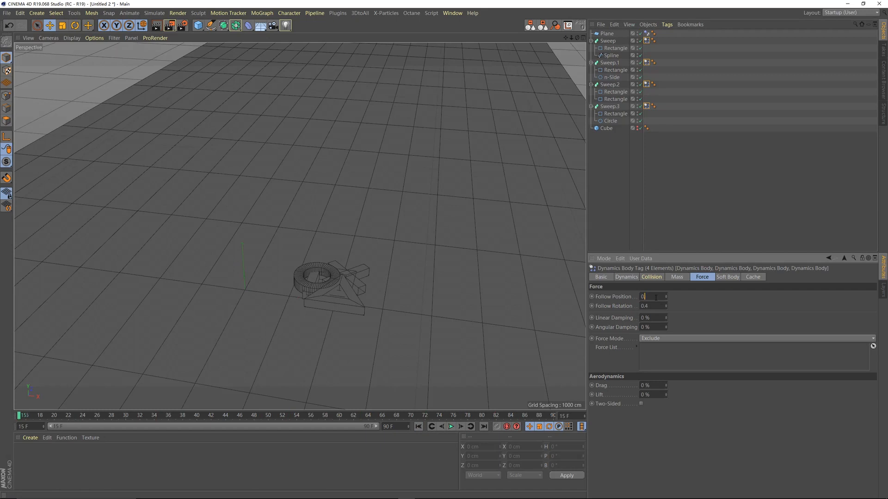
Raise Follow Position and Follow Rotation to 0.5 on the four Dynamics Body tags and preview the simulation from a lower angle.
click(452, 427)
alt+drag(336, 298, 347, 278)
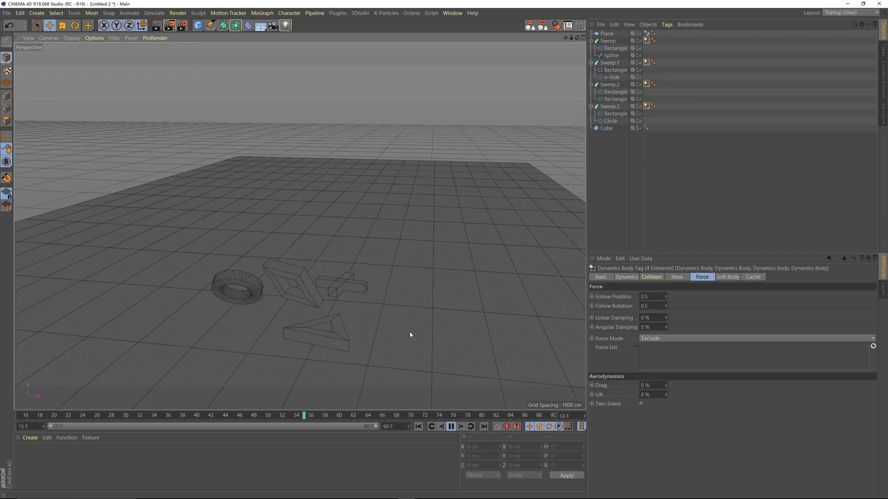
click(418, 427)
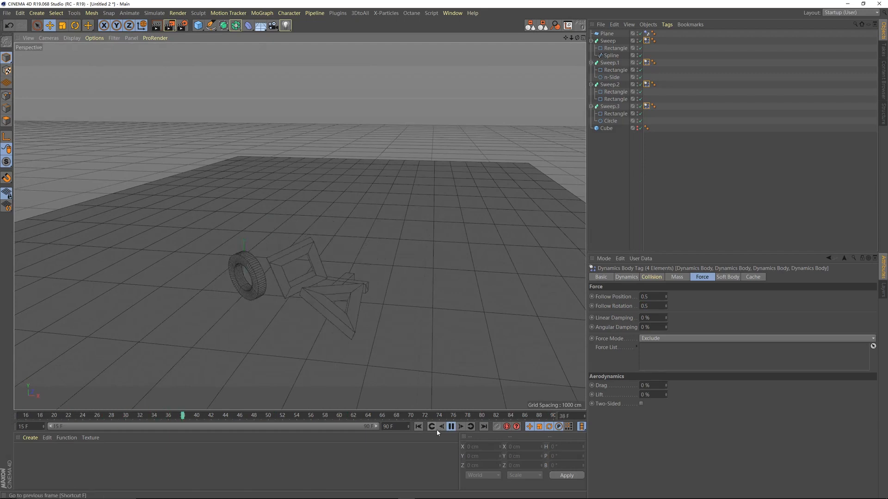
click(451, 426)
Set Follow Position and Follow Rotation to 0.6 on the four Dynamics Body tags, preview the simulation and return to the start frame.
click(656, 296)
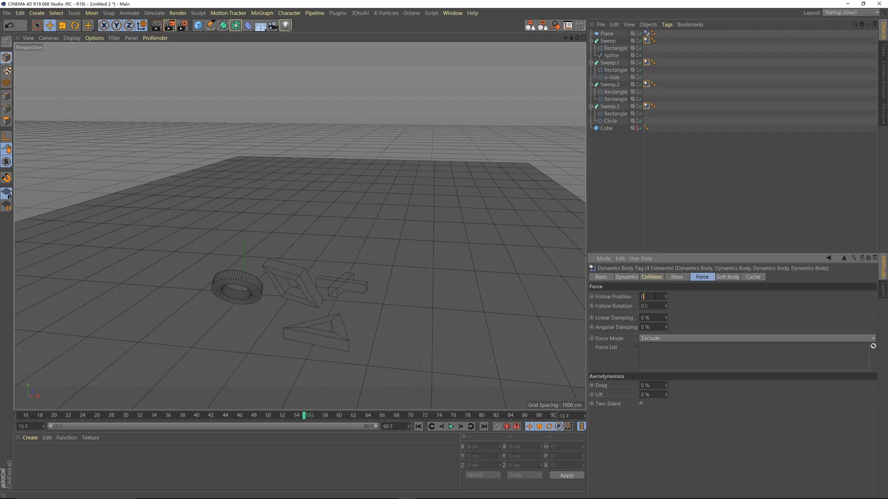
click(417, 426)
click(452, 426)
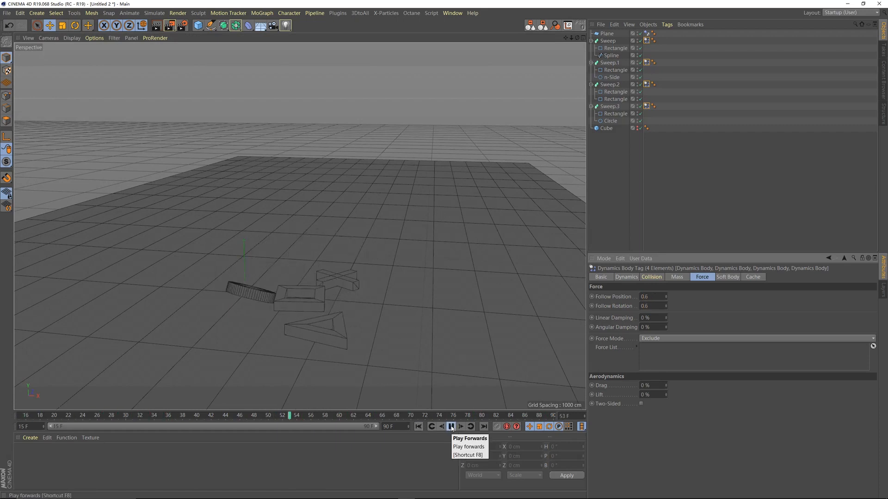
click(452, 427)
click(418, 427)
alt+drag(338, 278, 349, 279)
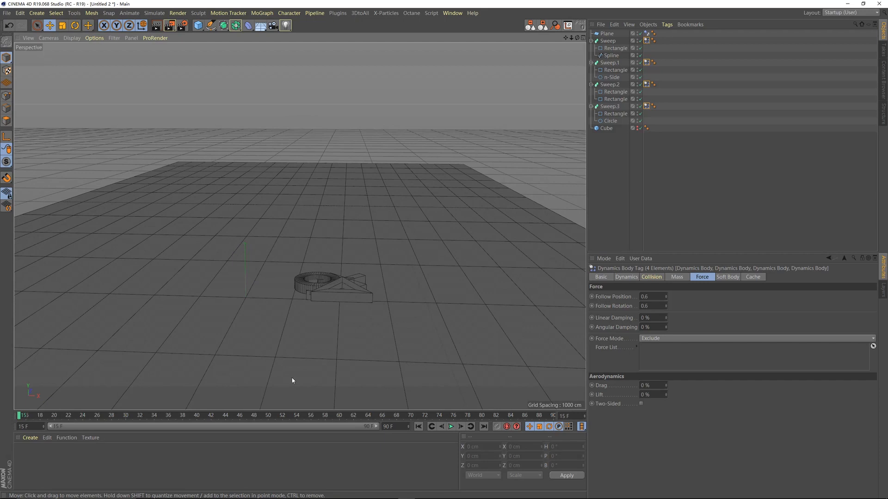
Set the animation's start to frame 0, extend the preview range to it, and load the Cube's keys into the Timeline's dope sheet.
click(33, 427)
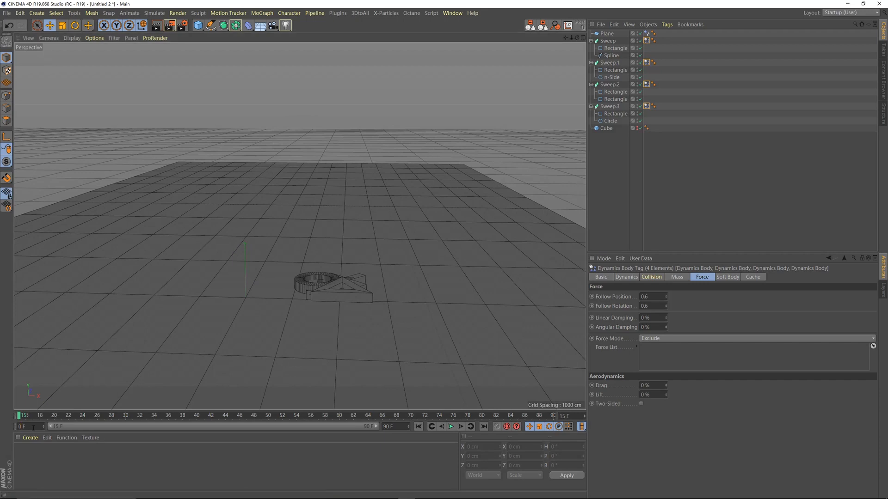
drag(104, 428, 50, 427)
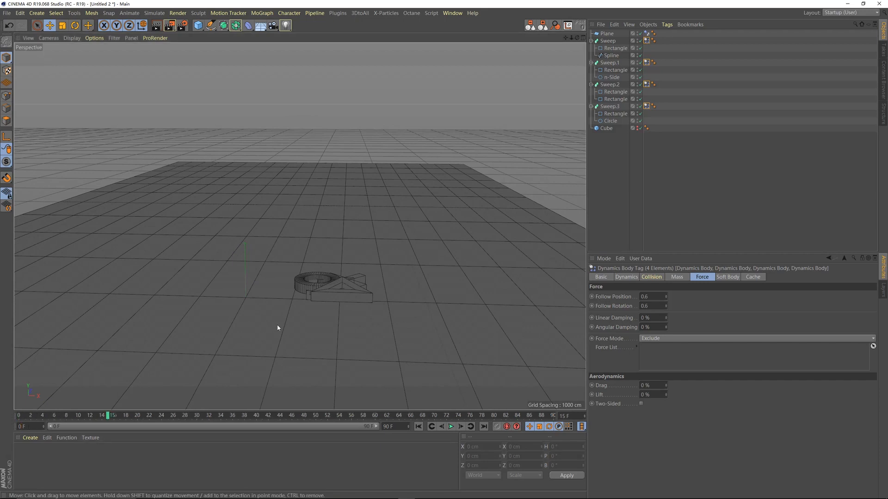
key(shift+F3)
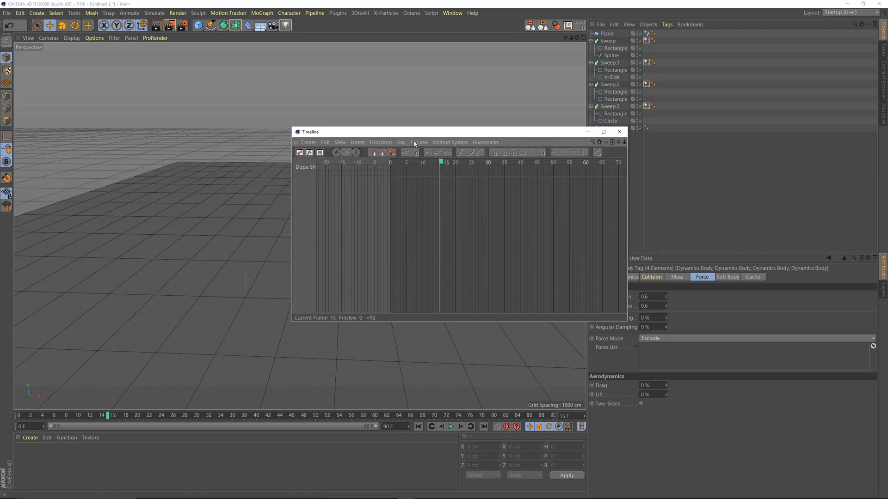
drag(546, 137, 453, 112)
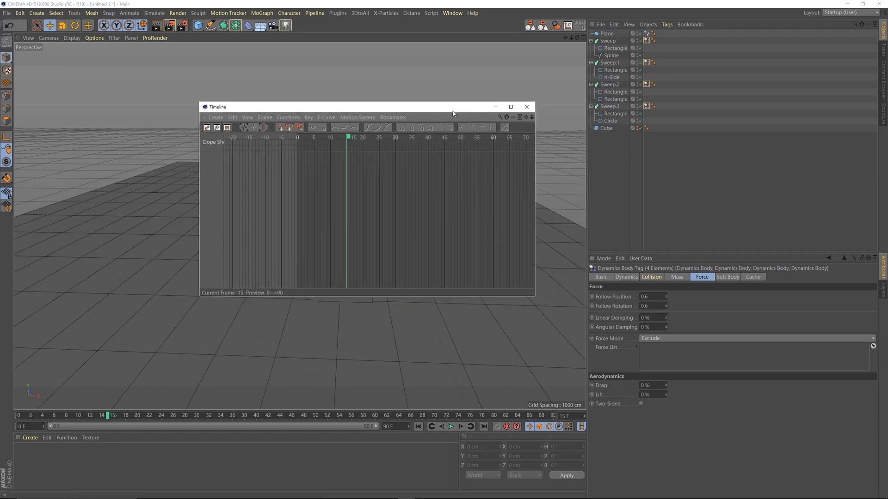
click(618, 130)
drag(350, 109, 472, 119)
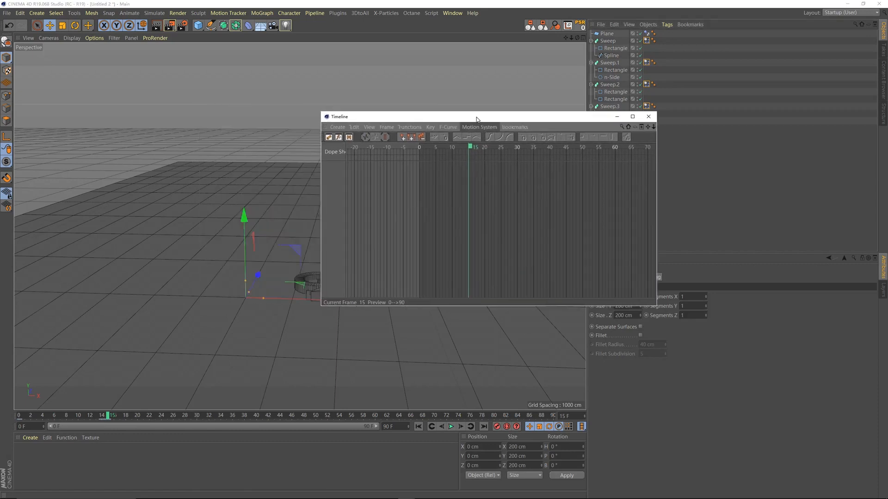
drag(537, 116, 409, 118)
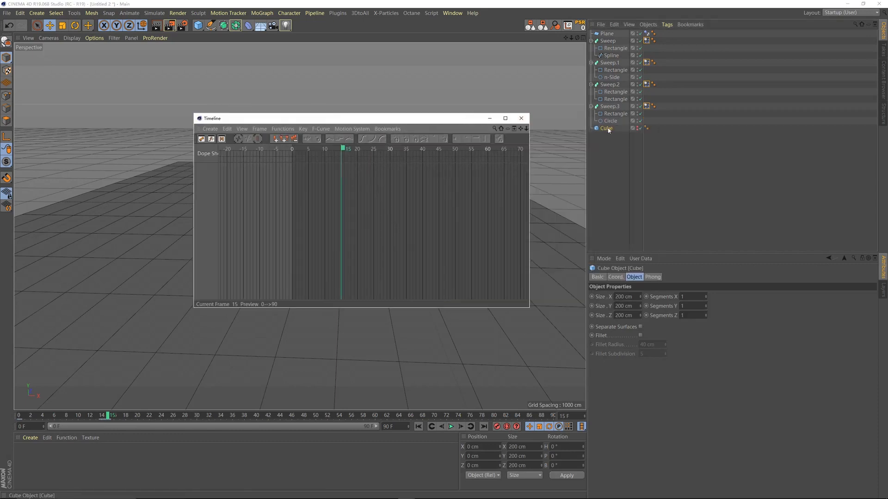
drag(608, 130, 348, 205)
drag(359, 119, 283, 141)
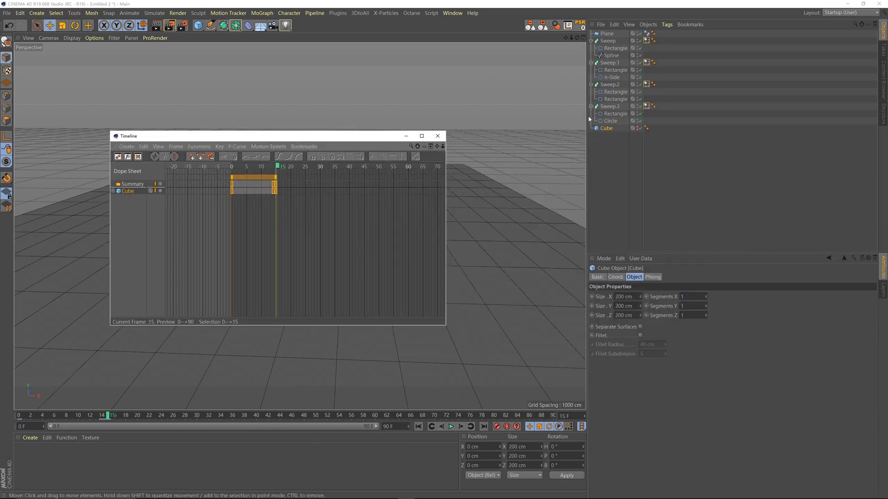
Select the four sweep objects and move the current frame to 14, keeping the Timeline clear of the shapes.
click(611, 108)
ctrl+click(610, 85)
ctrl+click(609, 63)
ctrl+click(608, 41)
drag(310, 139, 455, 312)
drag(421, 339, 419, 339)
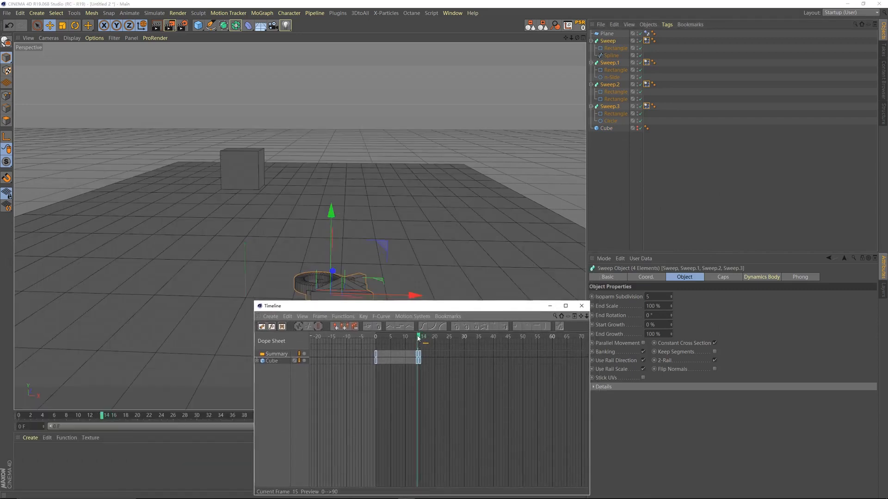
drag(435, 305, 250, 331)
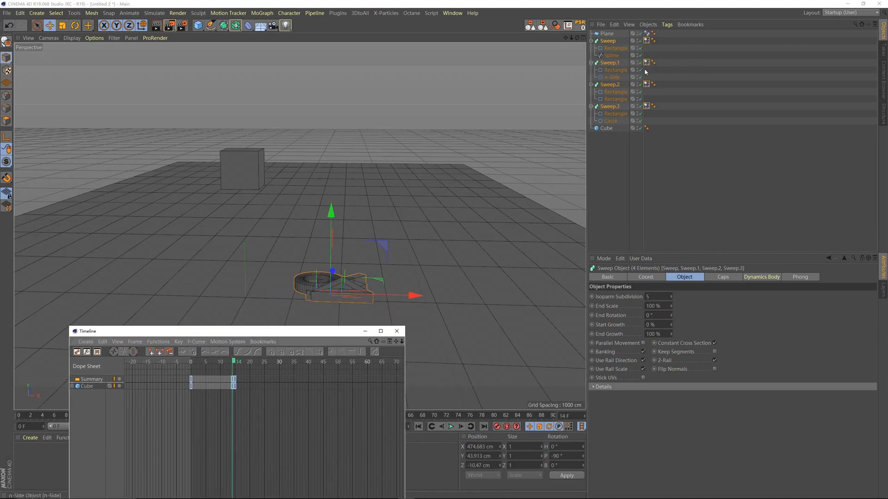
click(612, 42)
ctrl+click(613, 64)
ctrl+click(614, 78)
ctrl+click(614, 78)
ctrl+click(610, 85)
ctrl+click(610, 107)
Set Visible in Editor and Visible in Renderer to Off for the four sweeps and keyframe both at frame 14.
click(672, 278)
click(608, 277)
click(651, 317)
click(652, 333)
click(652, 324)
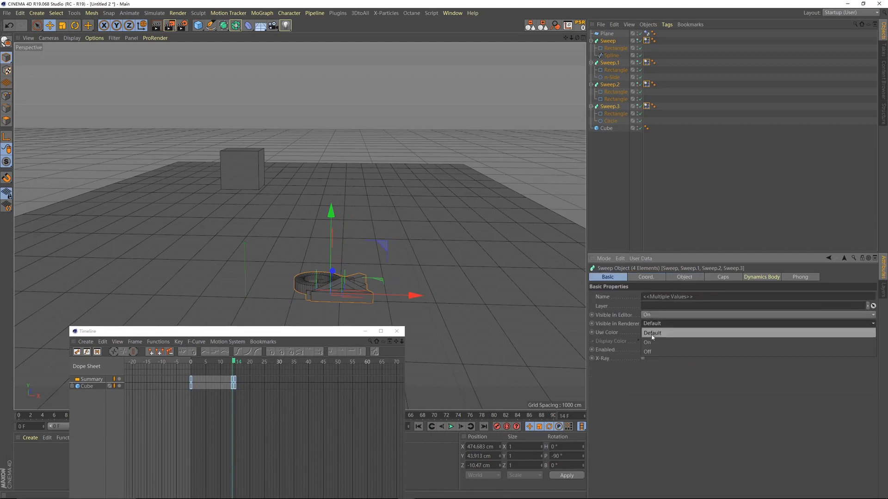
click(655, 352)
click(654, 316)
click(653, 343)
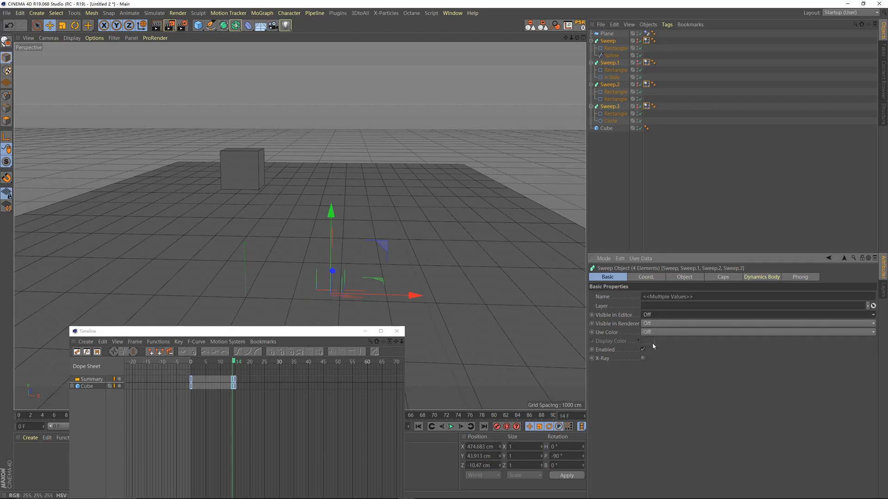
ctrl+click(591, 316)
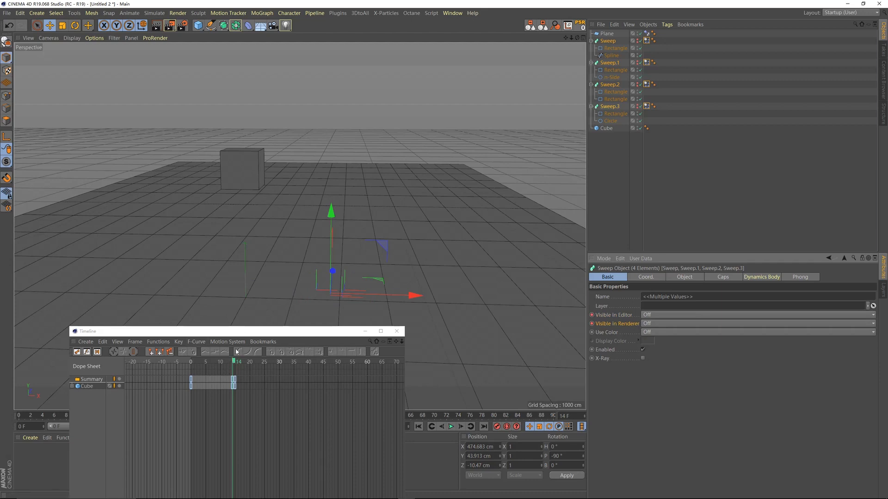
Turn the four sweeps' editor and renderer visibility back on and keyframe both at frame 15.
click(234, 363)
drag(237, 365, 239, 363)
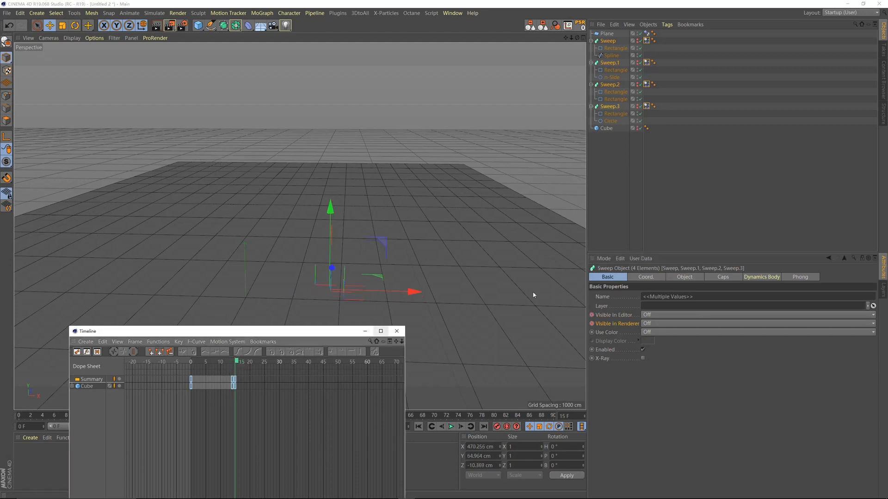
click(647, 314)
click(647, 317)
click(647, 323)
click(648, 325)
Keyframe the Enabled option of the four sweeps' Dynamics Body tags off at frame 14 and on at frame 15.
drag(242, 362, 234, 364)
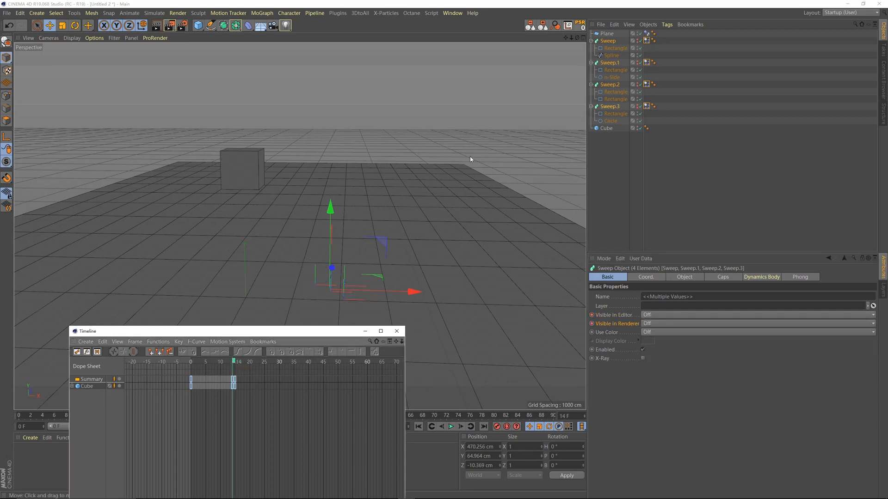
click(647, 41)
shift+click(647, 62)
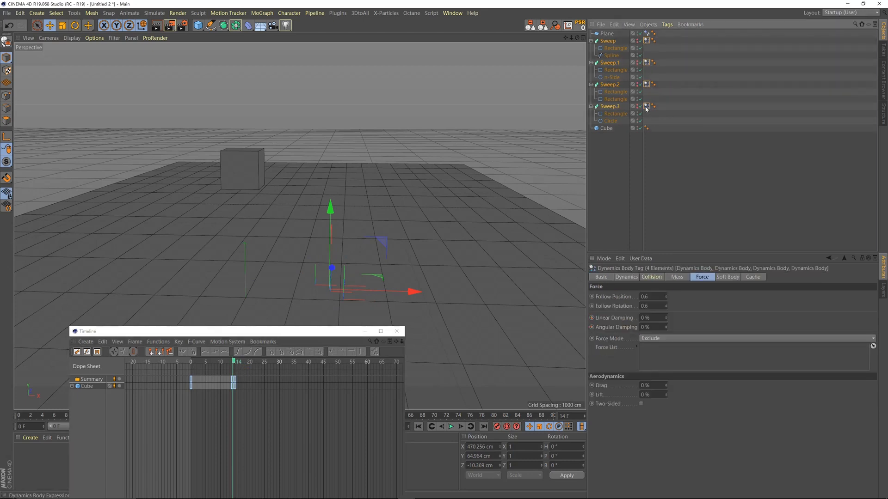
click(656, 280)
click(681, 280)
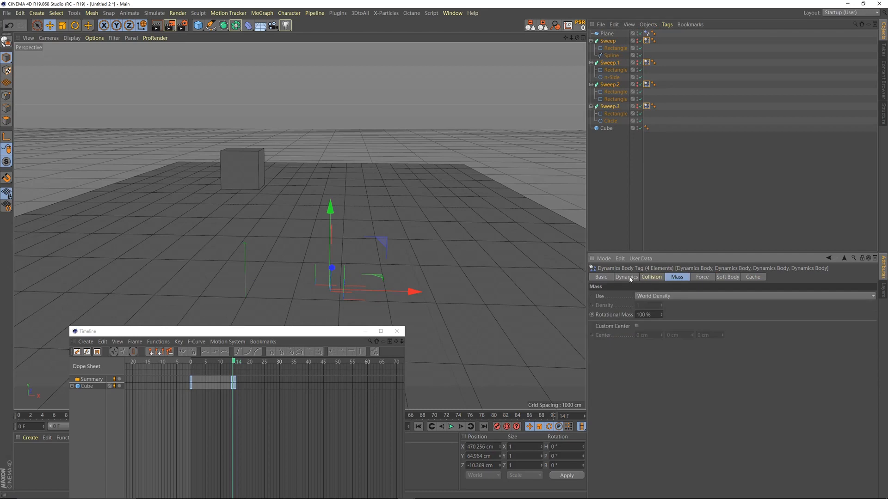
click(630, 279)
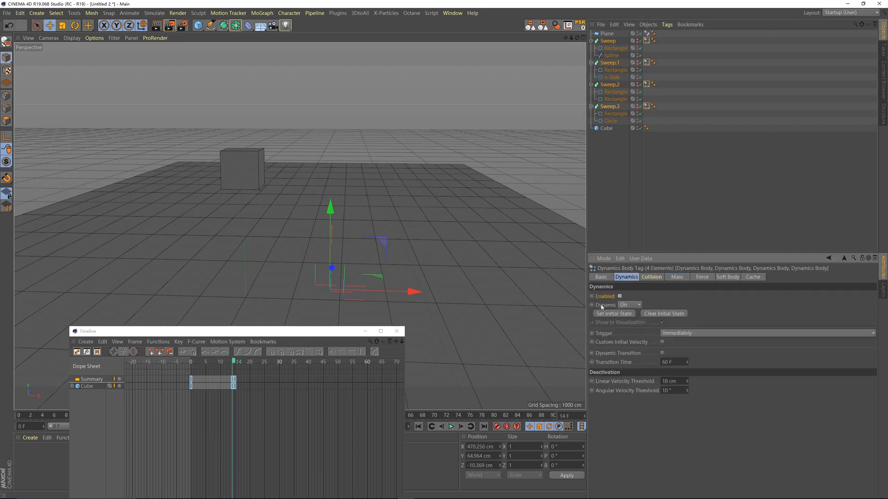
click(237, 363)
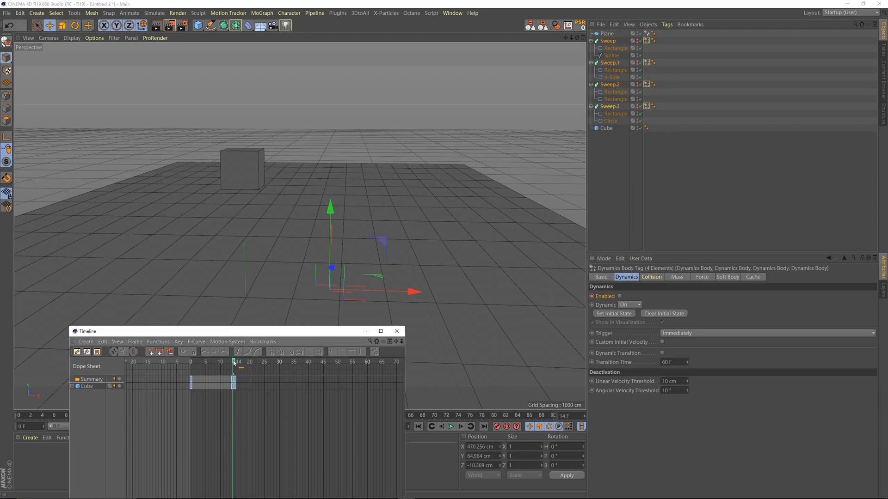
click(620, 297)
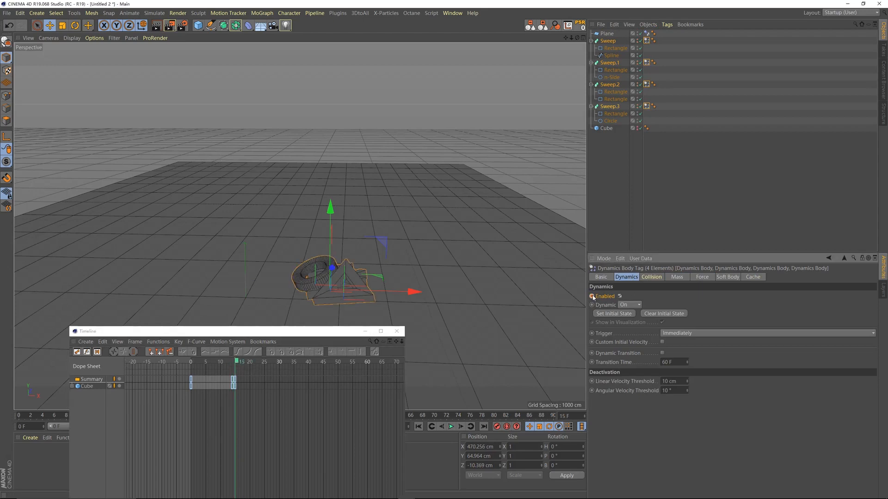
Play the whole animation from frame 0 to examine the switch from cube to shapes, returning to the start frame.
drag(334, 331, 714, 338)
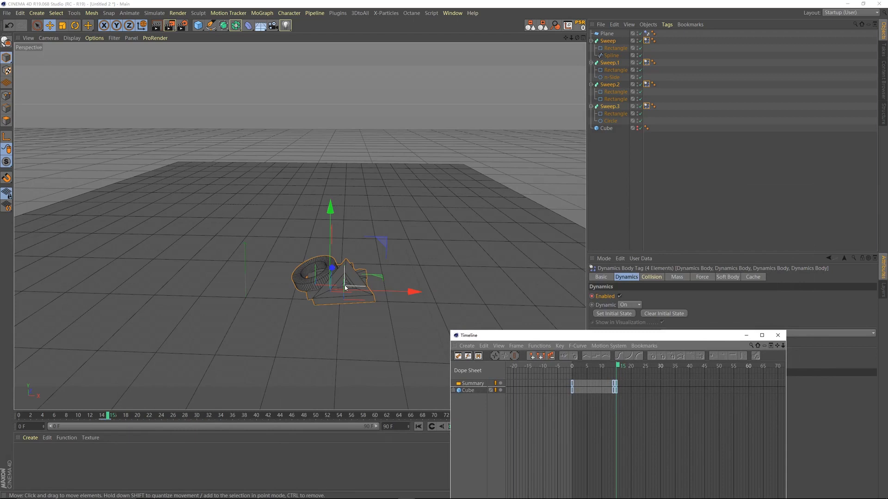
drag(503, 336, 639, 225)
click(419, 427)
click(451, 427)
click(419, 428)
click(418, 429)
click(418, 429)
click(450, 428)
click(418, 428)
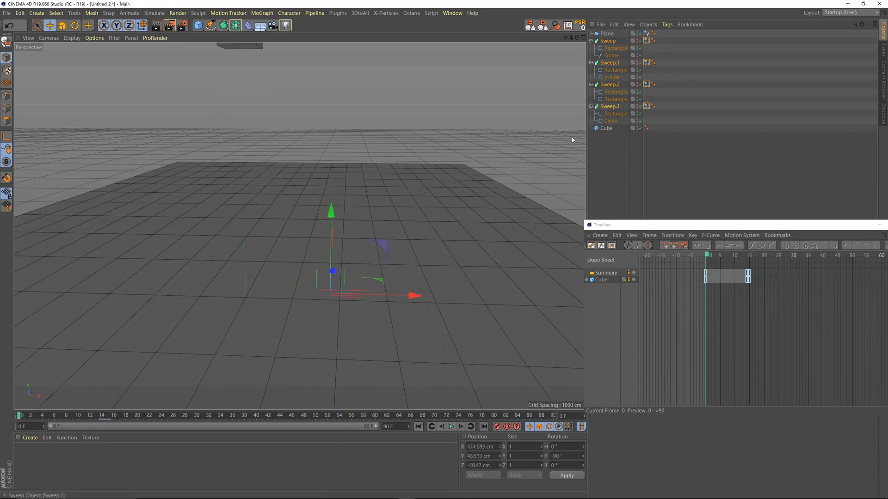
Move the four sweeps along negative X to beneath the falling cube, preview the animation from a low angle and deselect them.
drag(410, 294, 325, 293)
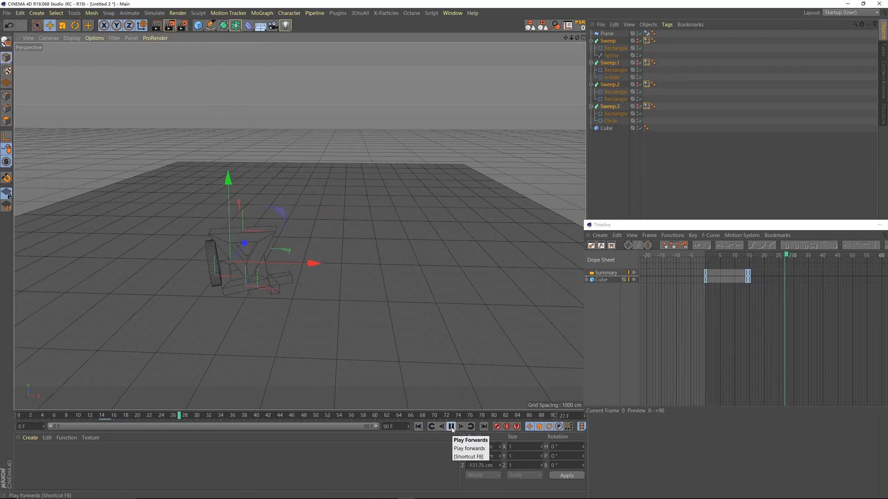
mouse_move(285, 273)
alt+mouse_down()
mouse_move(302, 252)
mouse_move(272, 269)
alt+mouse_up()
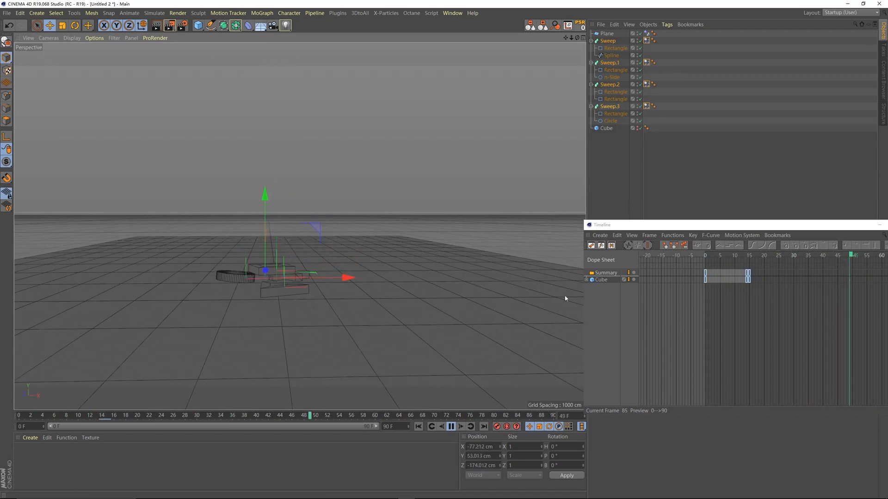
click(723, 119)
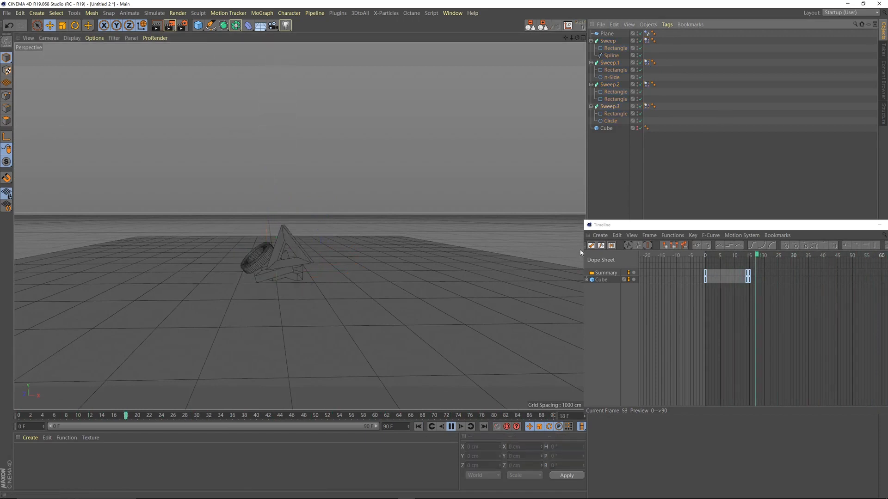
Stop playback, close the timeline window and review the Mass, Force and Soft Body settings of the four sweeps' Dynamics Body tags at frame 15.
click(450, 426)
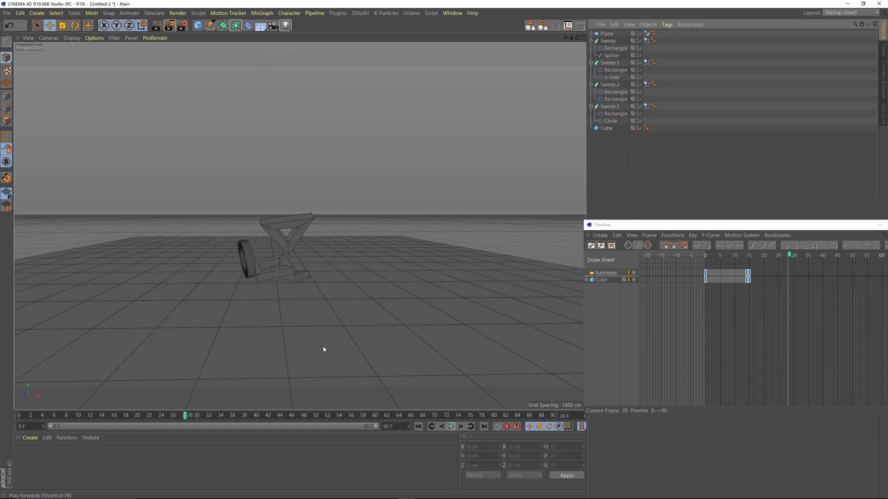
click(304, 235)
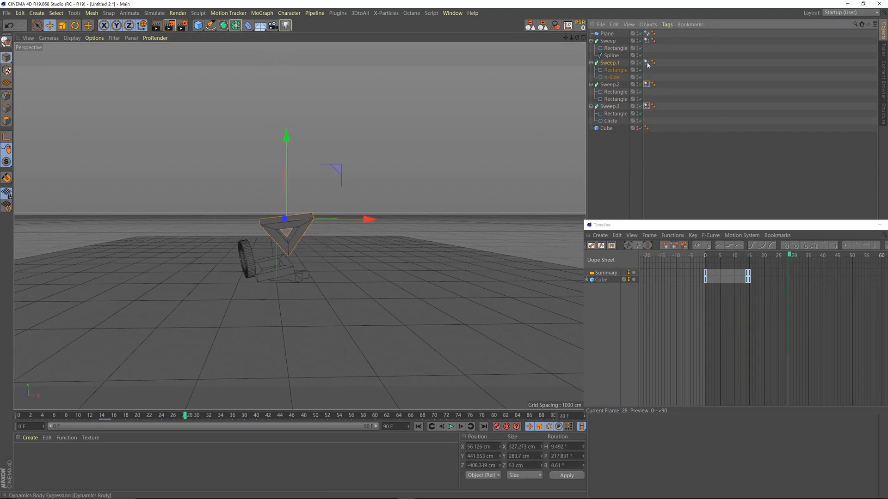
drag(694, 221, 340, 327)
click(473, 311)
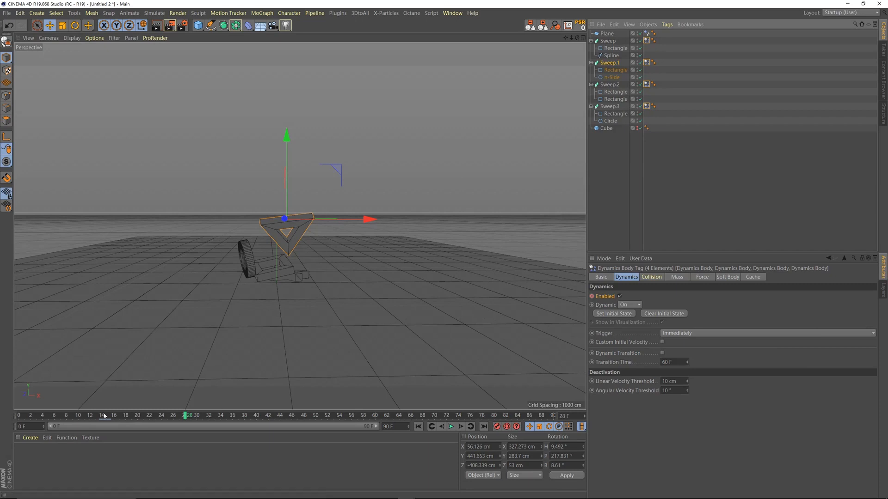
drag(104, 416, 109, 416)
click(677, 277)
click(702, 277)
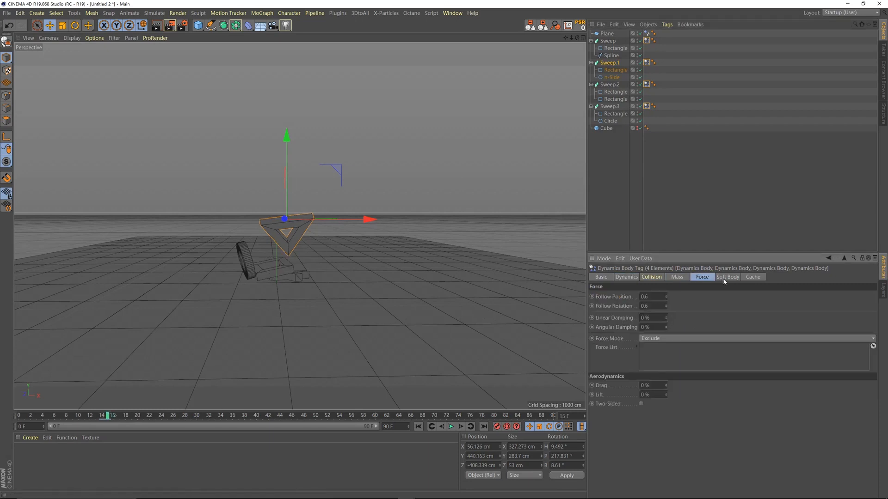
click(725, 277)
click(699, 279)
Check the project's general Dynamics settings and replay the animation from the start frame to examine how the shapes scatter.
key(ctrl+d)
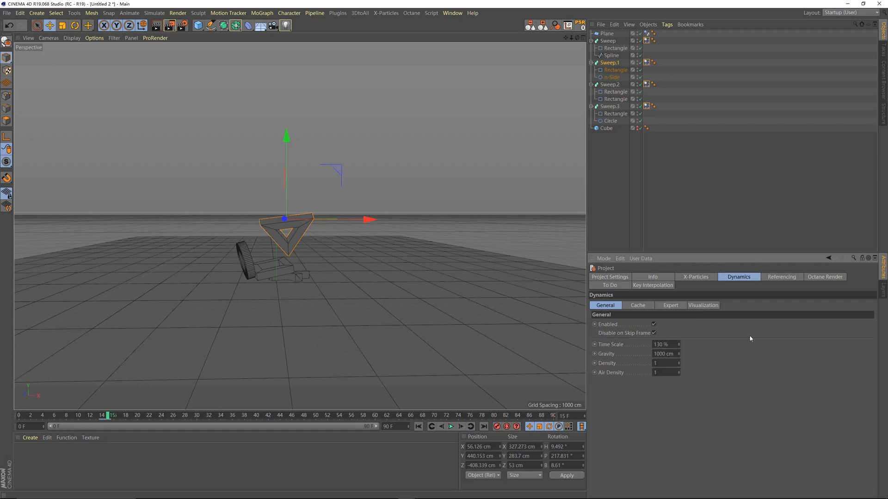
click(418, 427)
click(452, 426)
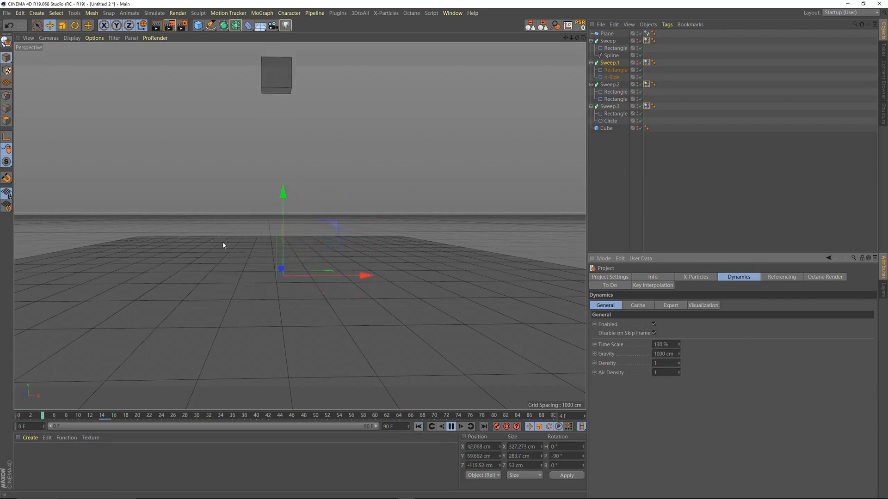
click(452, 426)
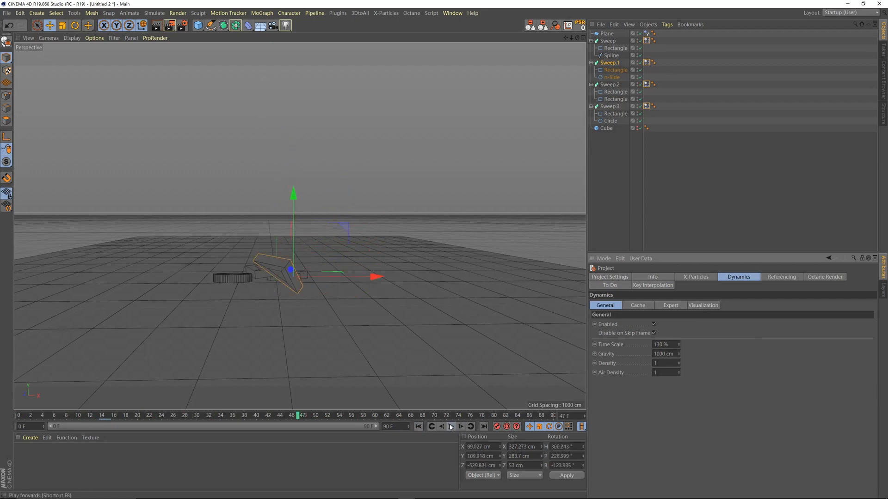
Set Follow Position and Follow Rotation to 0.8 on the four sweeps' Dynamics Body tags and preview the animation from frame 0.
click(646, 106)
shift+click(646, 85)
shift+click(646, 63)
shift+click(647, 41)
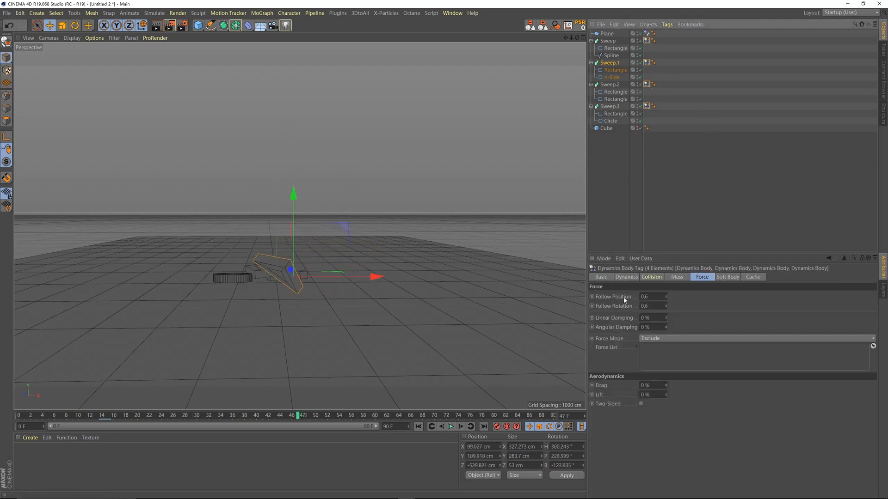
click(652, 296)
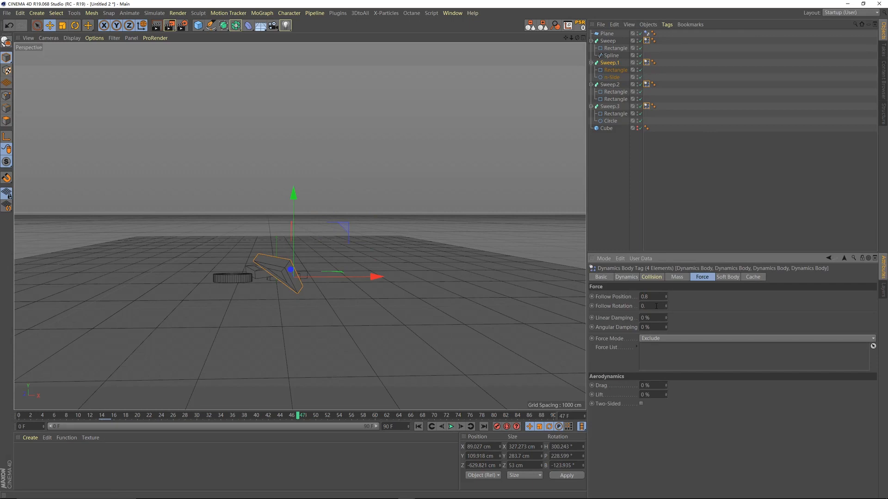
click(418, 426)
click(451, 426)
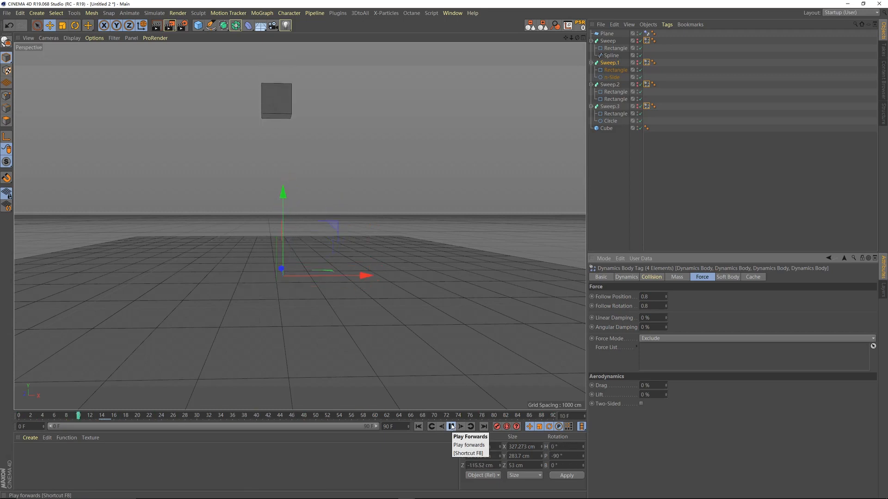
Stop playback, return to frame 0 and move the triangle sweep along Z to about 102 cm.
click(310, 242)
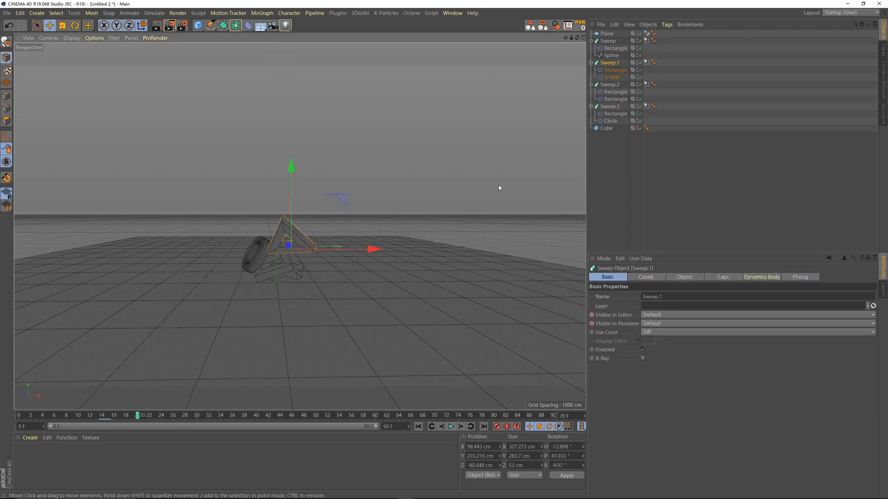
click(610, 62)
click(418, 426)
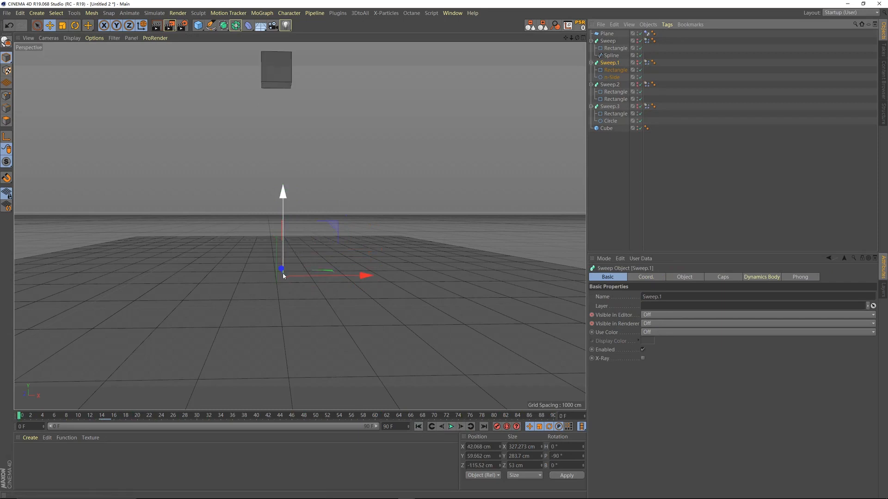
mouse_move(279, 279)
alt+mouse_down()
mouse_move(270, 278)
mouse_move(280, 267)
alt+mouse_up()
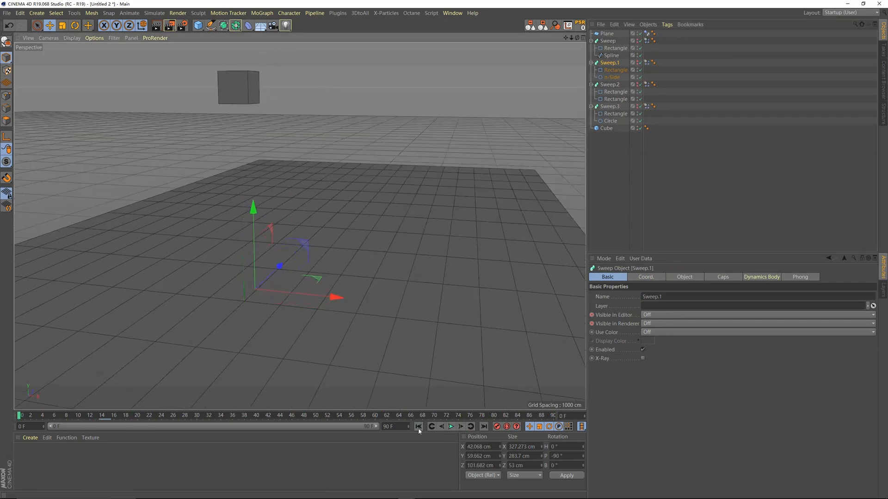
Play the animation from a low angle to examine how the shapes burst and land, returning to frame 0 with the cube selected.
click(450, 427)
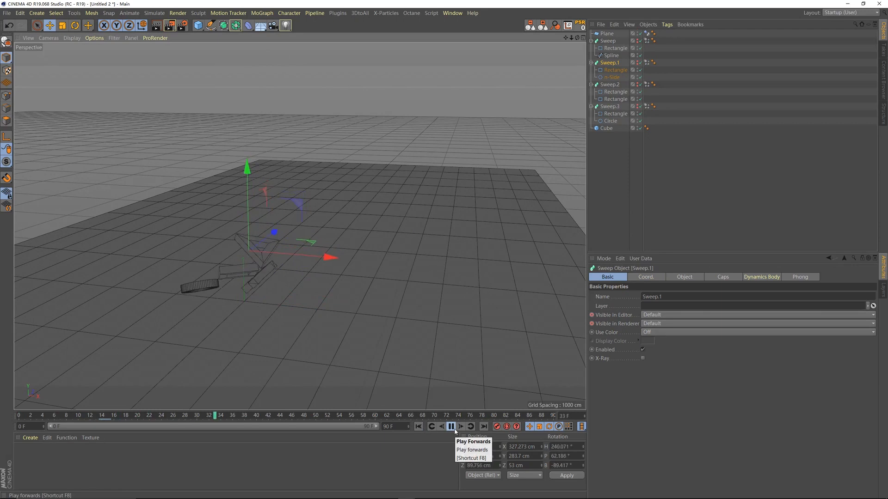
alt+drag(334, 335, 311, 280)
alt+middle_drag(265, 295, 310, 300)
alt+drag(282, 304, 294, 287)
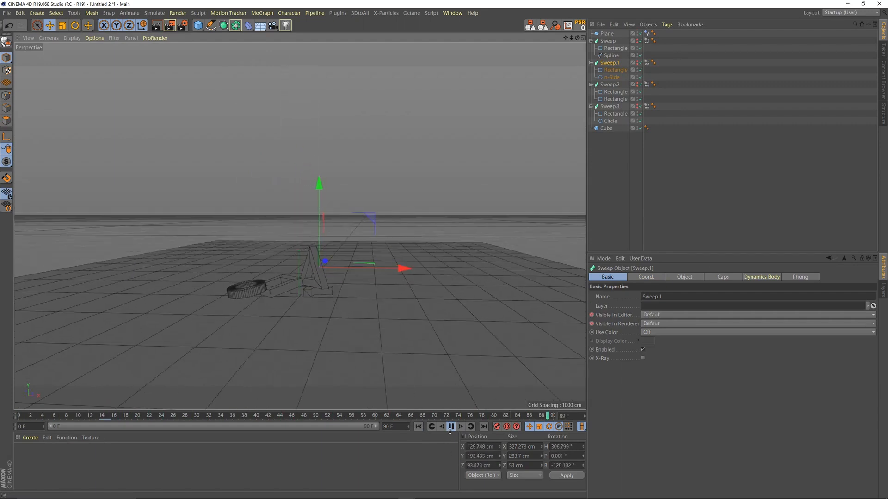
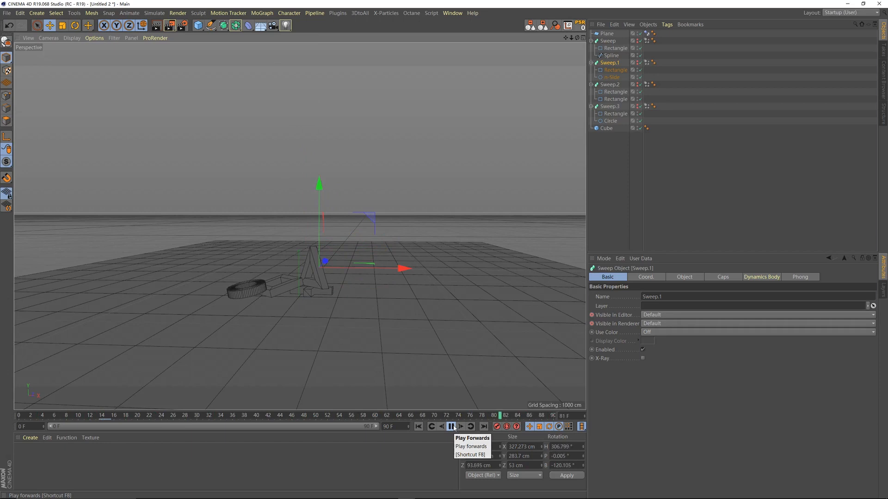
click(451, 426)
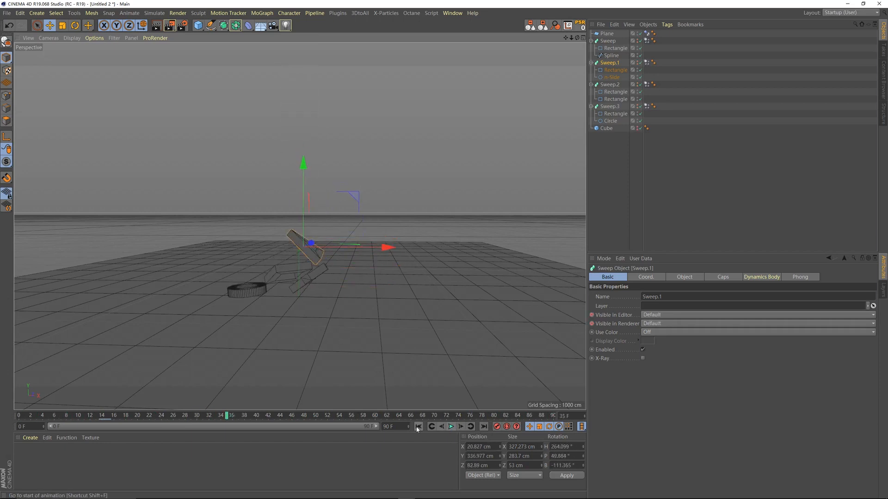
click(418, 427)
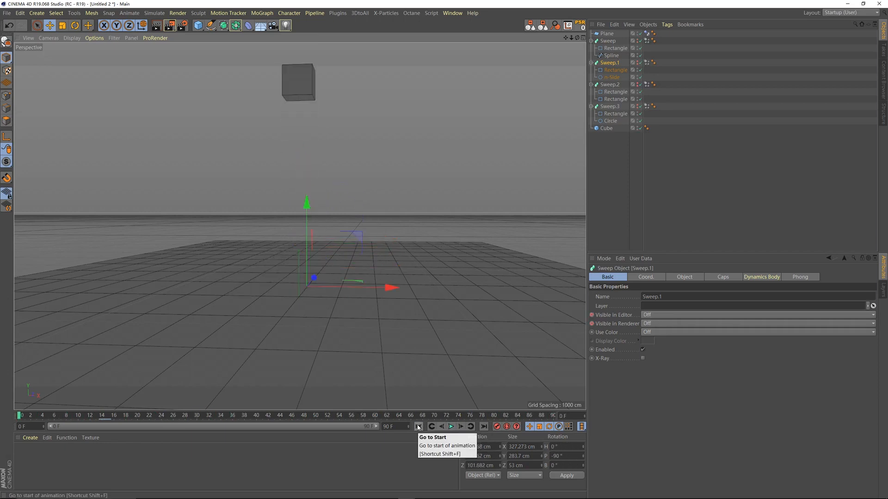
click(313, 81)
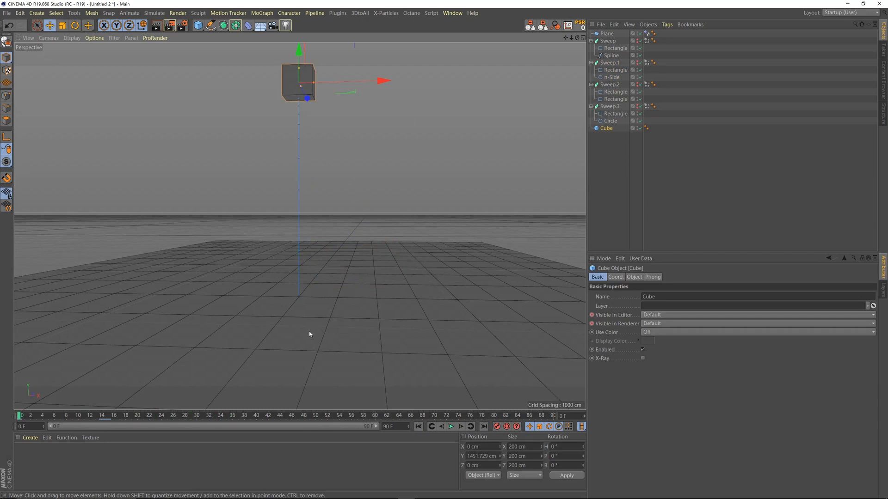
Preview the animation briefly and open the Timeline's dope sheet in a repositioned floating window.
click(450, 427)
click(450, 427)
key(shift+f)
key(shift+F3)
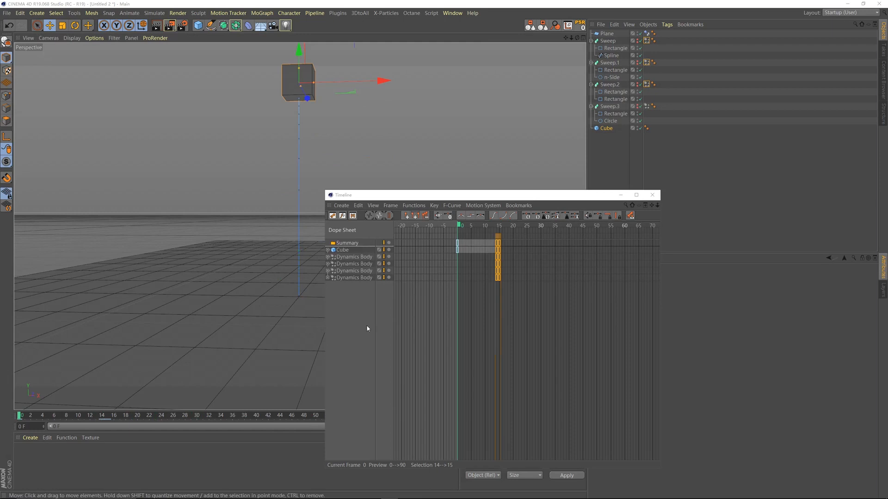
click(452, 206)
drag(463, 197, 496, 181)
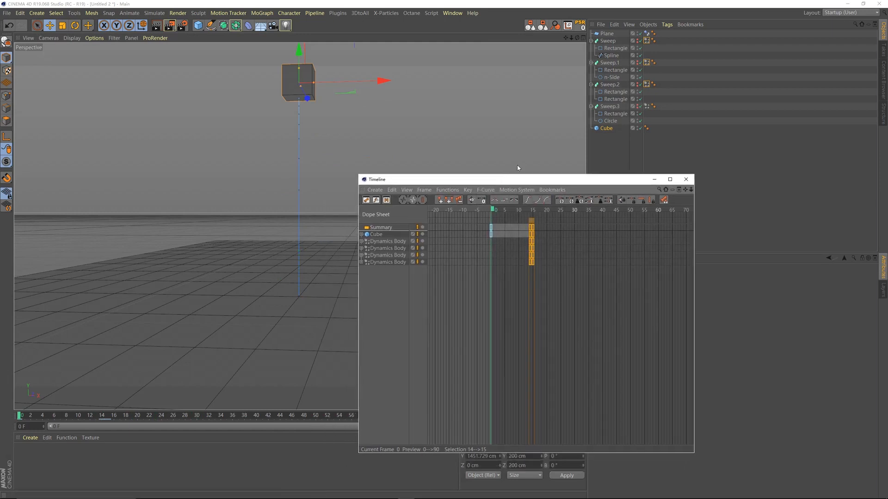
Select the Dynamics Body tags of the sweeps and the plane so the dope sheet lists their tracks.
click(648, 63)
shift+click(646, 41)
shift+click(646, 33)
click(401, 309)
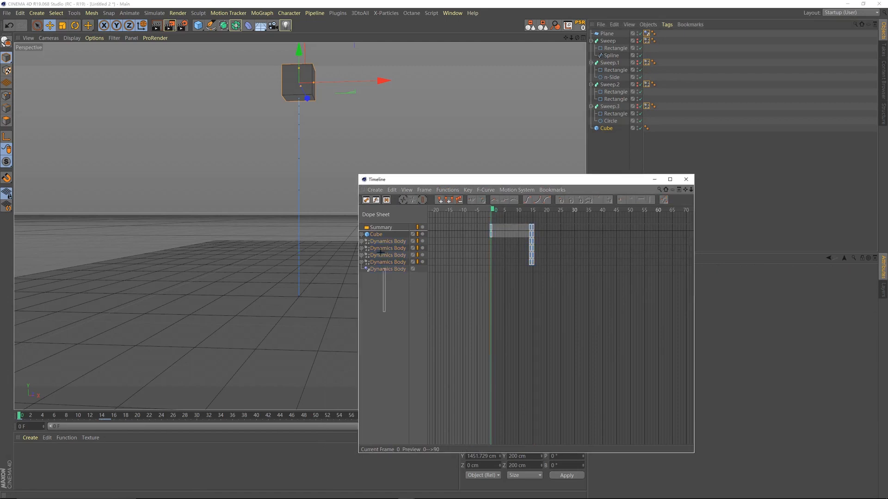
click(543, 318)
drag(445, 183, 486, 141)
click(362, 238)
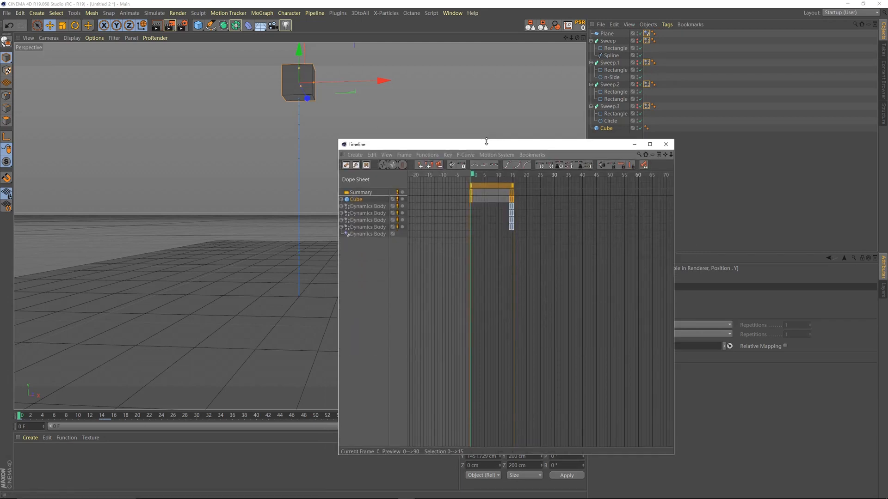
click(516, 277)
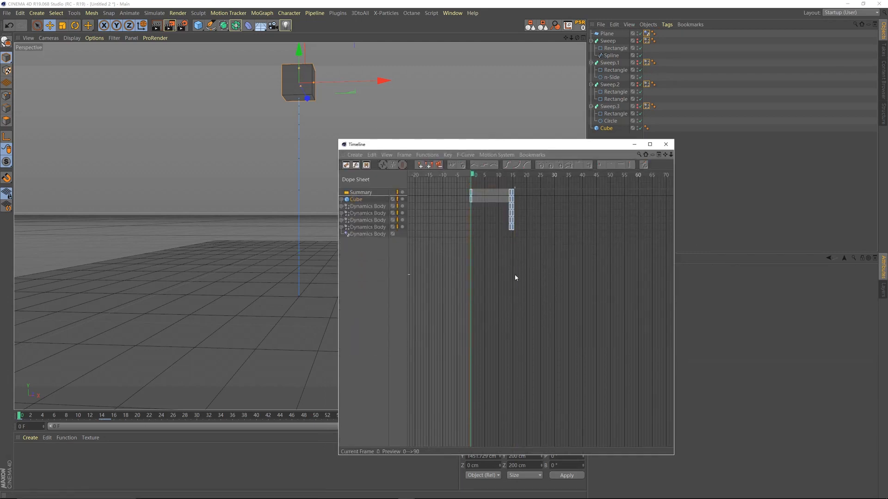
List all scene objects in the dope sheet and shift all their keys 13 frames forward.
key(alt+a)
drag(558, 379, 362, 156)
click(530, 308)
drag(516, 145, 504, 167)
drag(537, 335, 481, 129)
drag(515, 171, 553, 179)
click(523, 181)
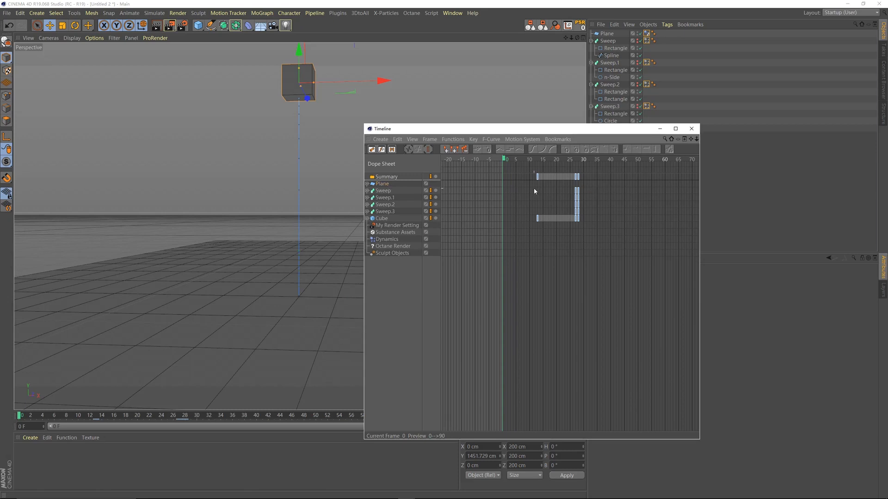
Show the cube's position F-curve and move its two keys back to frames 0 and 15.
click(288, 79)
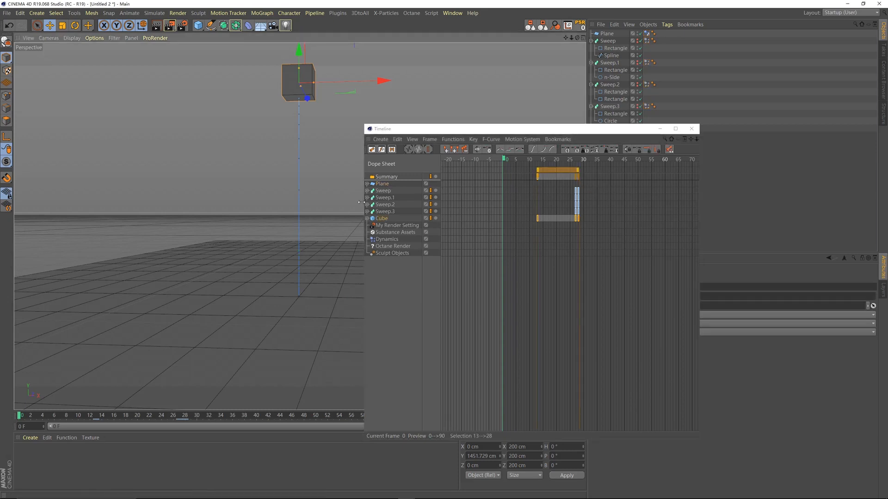
click(382, 149)
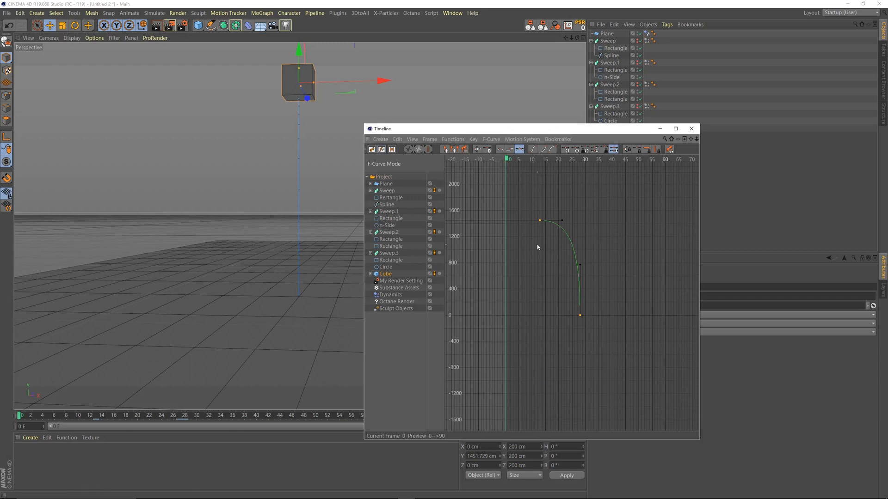
drag(525, 200, 601, 349)
drag(540, 218, 507, 218)
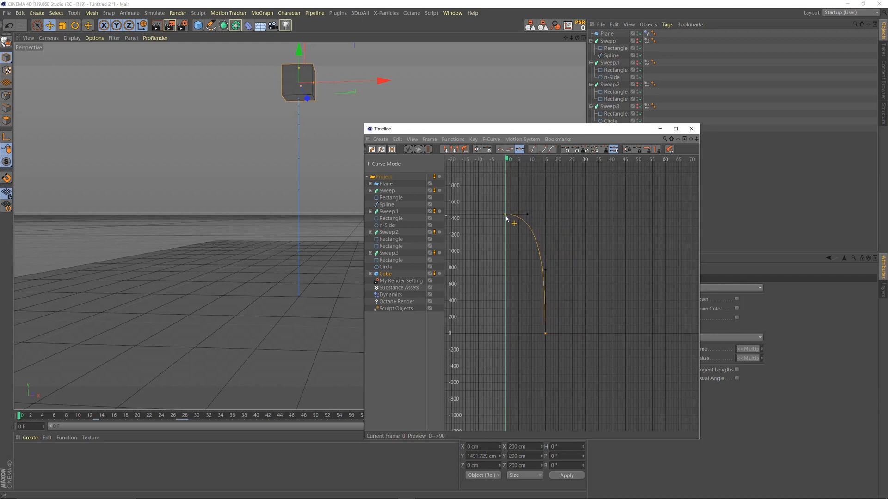
Play and scrub the cube's fall to check its timing, returning to frame 0.
key(F8)
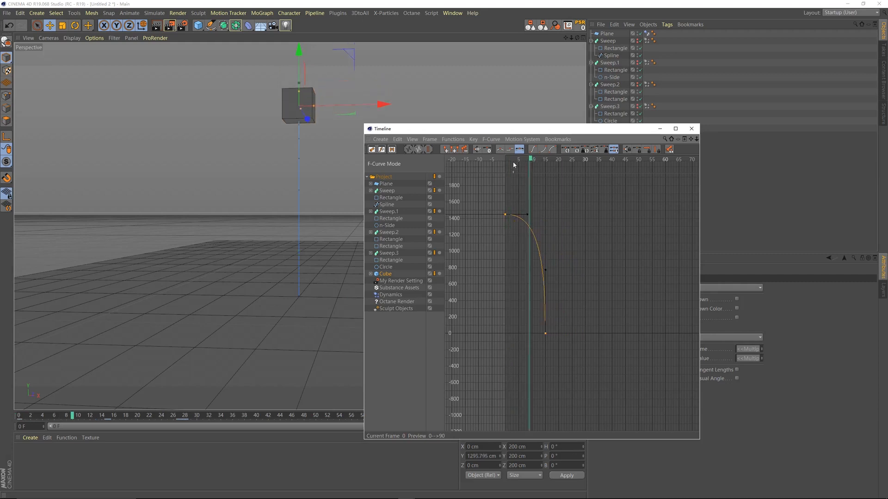
click(517, 161)
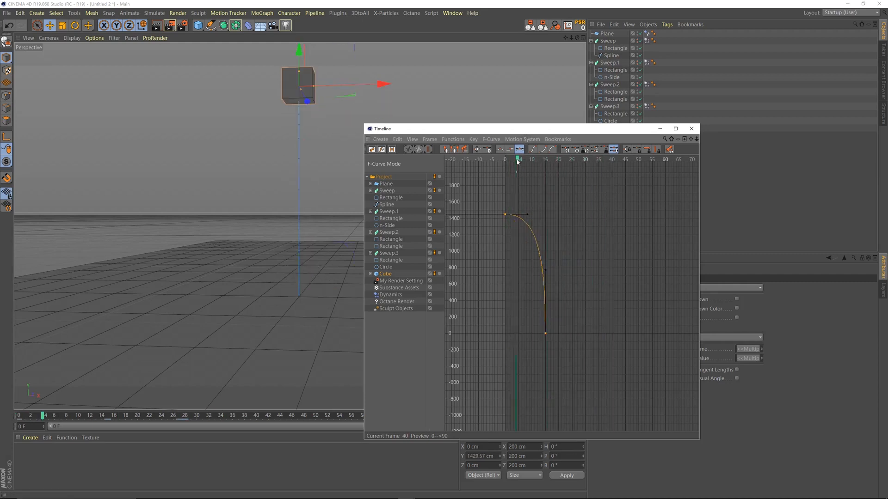
drag(518, 160, 485, 189)
click(564, 183)
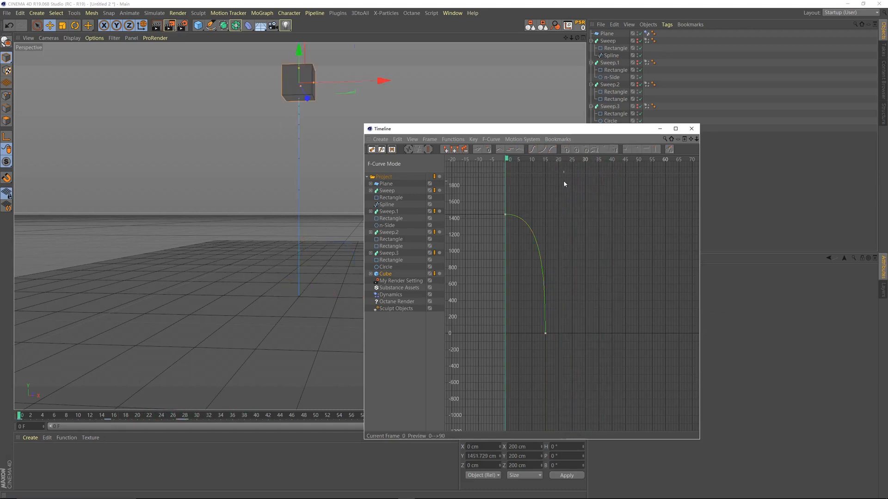
Add a cube height key at frame 25 at about 1035 cm and lower the frame 15 key to about -93 cm.
drag(541, 134, 593, 91)
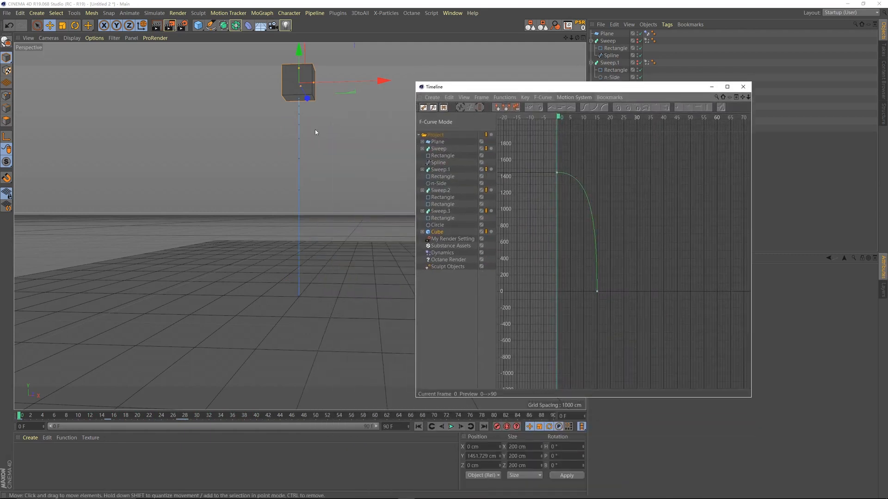
alt+drag(311, 153, 252, 284)
drag(567, 120, 600, 118)
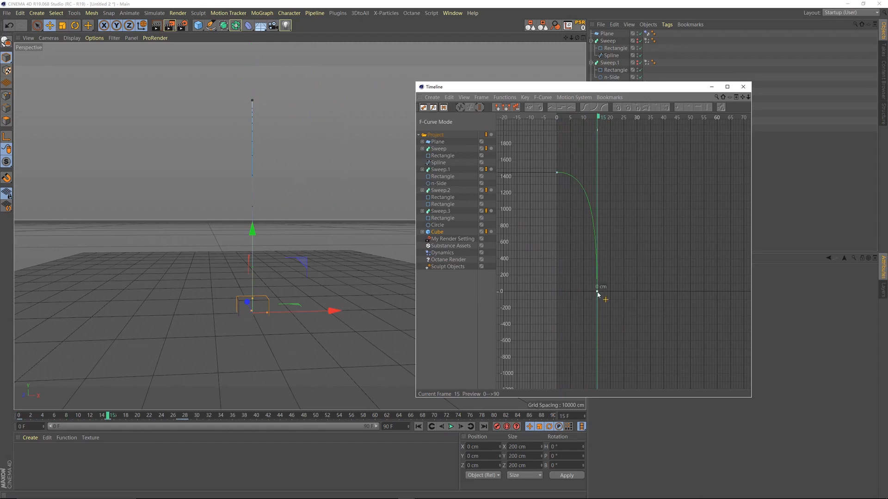
ctrl+drag(598, 292, 624, 199)
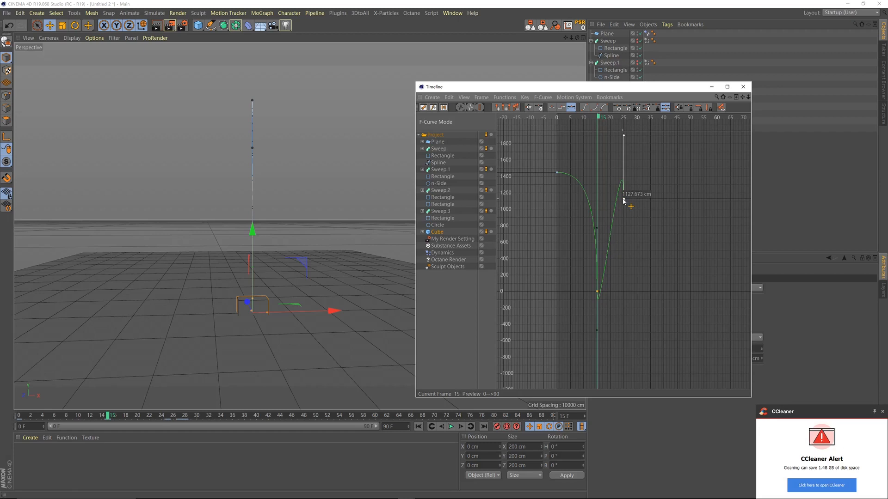
drag(624, 207, 624, 210)
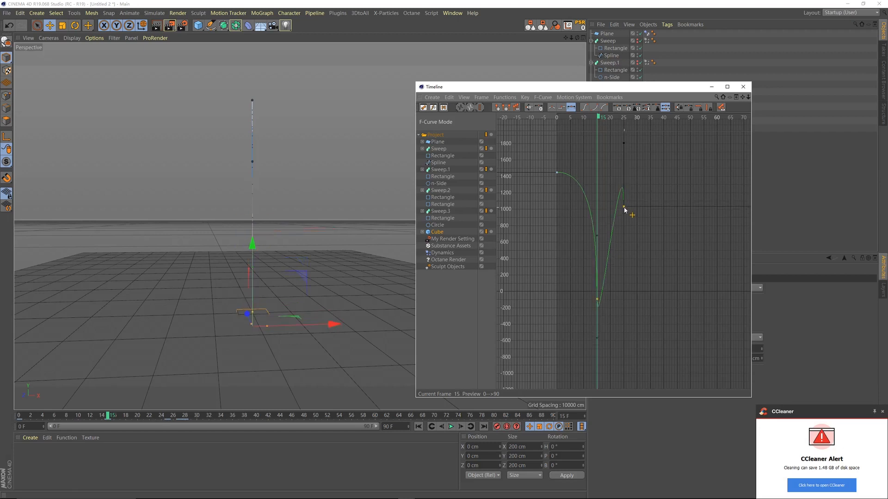
Reshape the curve tangents into a sharp bounce at frame 15 and a flat, eased peak at frame 25.
click(591, 357)
drag(579, 276, 581, 278)
drag(597, 341, 597, 288)
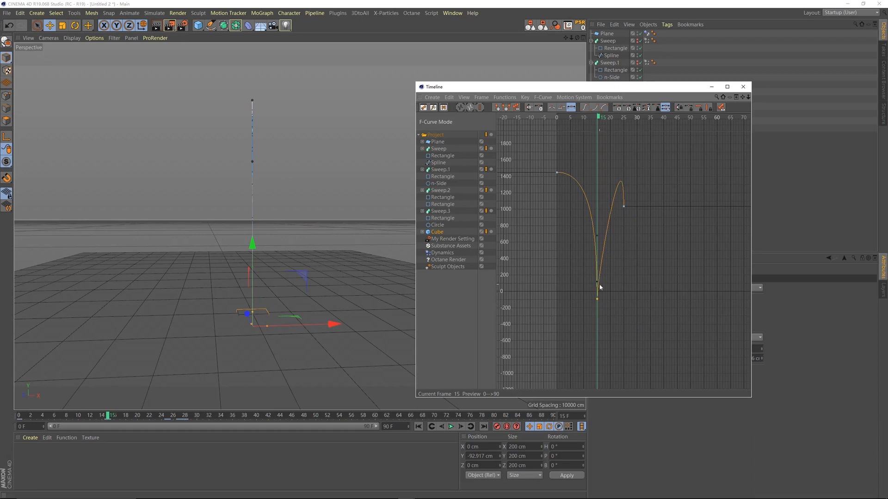
click(623, 206)
drag(623, 145, 604, 195)
Play and scrub the cube's first bounce, stopping at the peak on frame 25.
drag(591, 121, 556, 121)
key(F8)
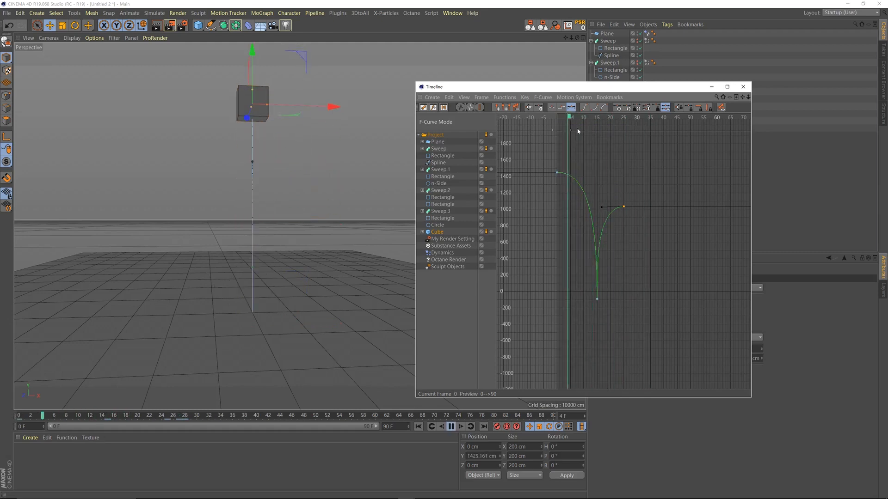
key(F8)
drag(616, 123, 615, 157)
drag(621, 157, 629, 159)
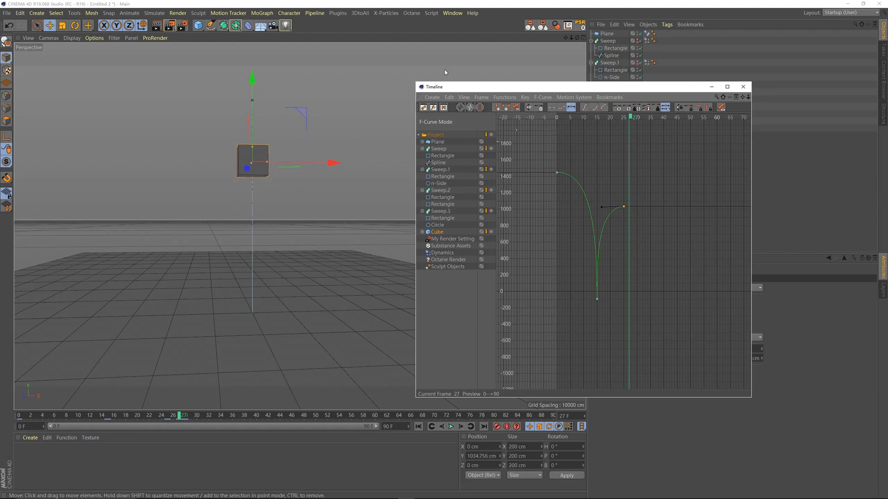
mouse_move(628, 134)
mouse_down()
mouse_move(557, 132)
mouse_move(624, 137)
mouse_up()
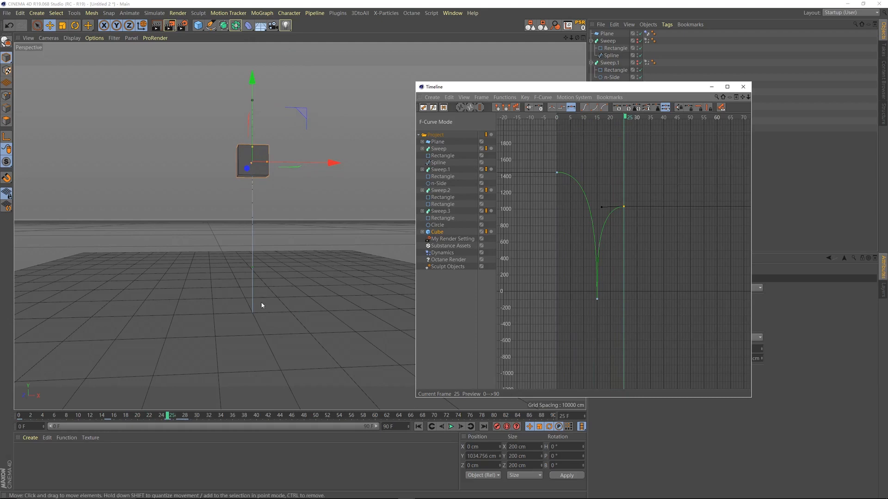
Add a cube height key at frame 33 at about -110 cm for the second landing.
alt+middle_drag(637, 162, 608, 156)
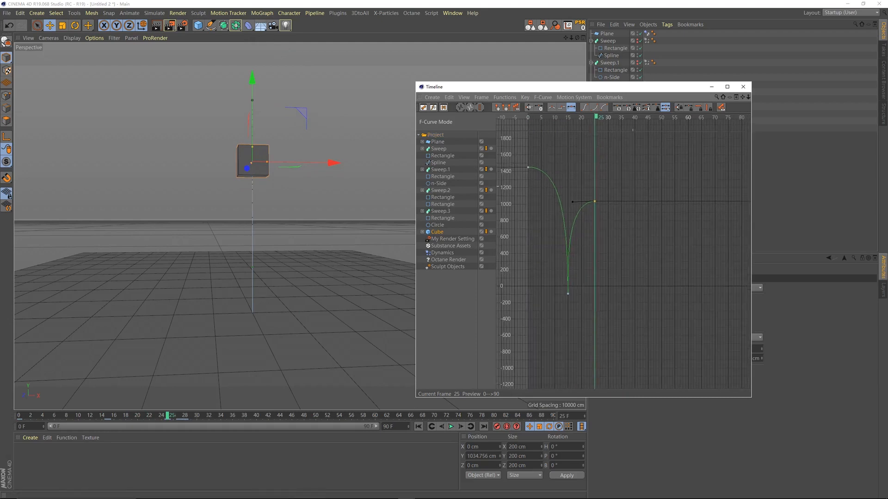
ctrl+click(603, 211)
drag(611, 257, 623, 278)
key(ctrl+z)
click(615, 295)
Flatten the frame 25 key's tangents and lengthen them on both sides into a rounded bounce arc.
click(594, 201)
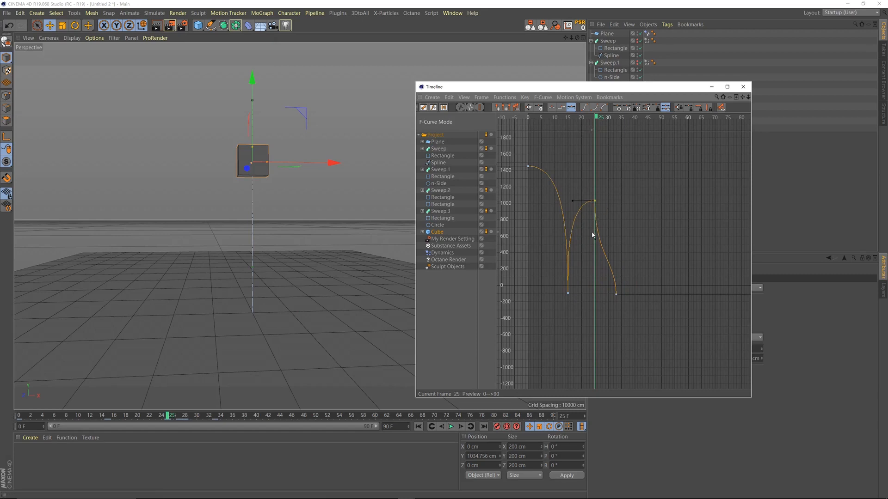
drag(595, 241, 572, 192)
key(ctrl+z)
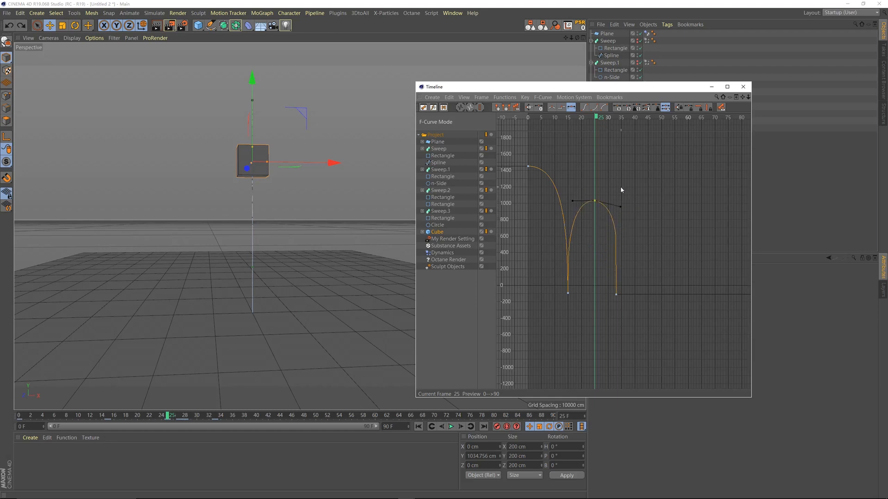
click(583, 109)
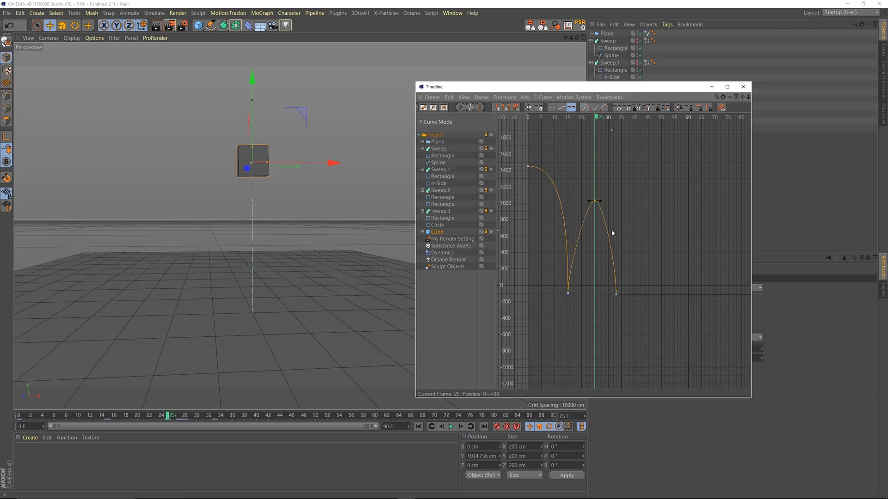
drag(600, 203, 612, 218)
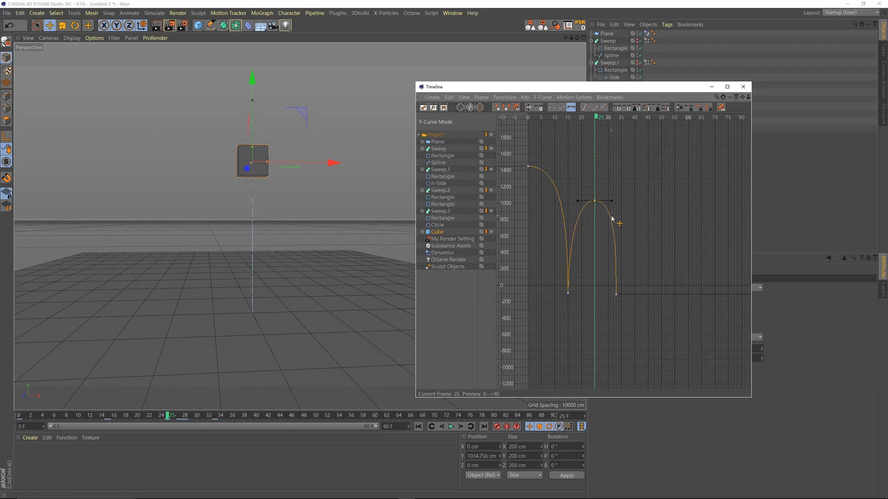
Play the full bounce animation and scrub to frame 30 to check when the sweep pieces appear.
key(F8)
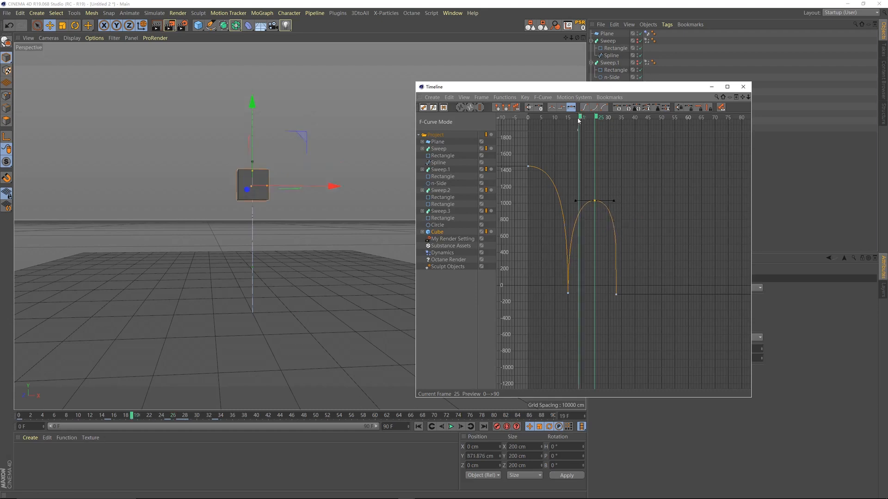
key(F8)
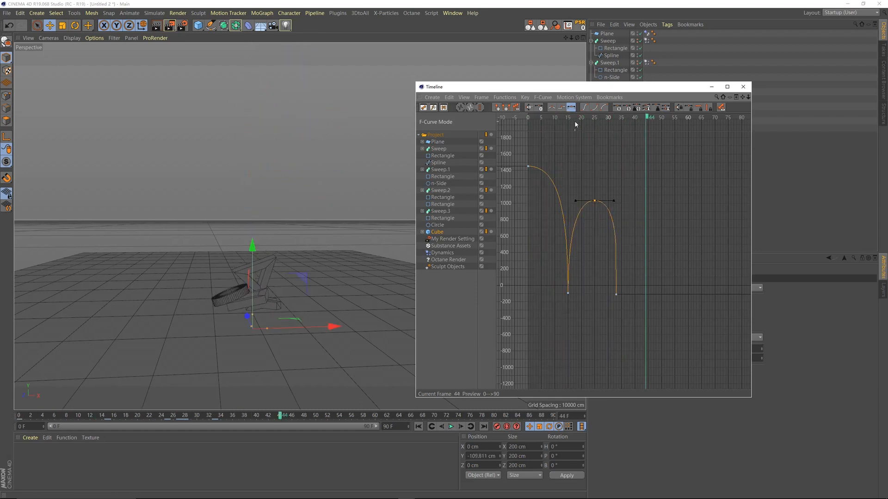
key(F8)
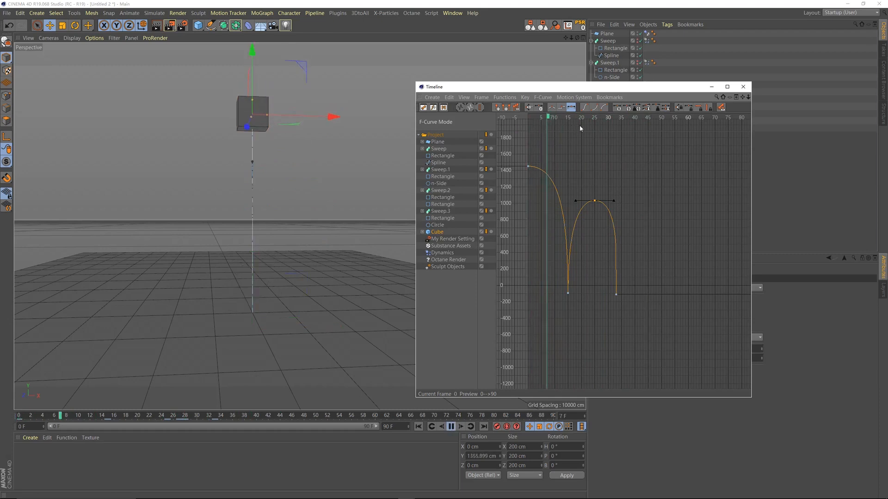
drag(594, 120, 608, 149)
In the dope sheet, move the sweeps' keys and the cube's frame 27–28 keys to frames 45–46.
click(259, 268)
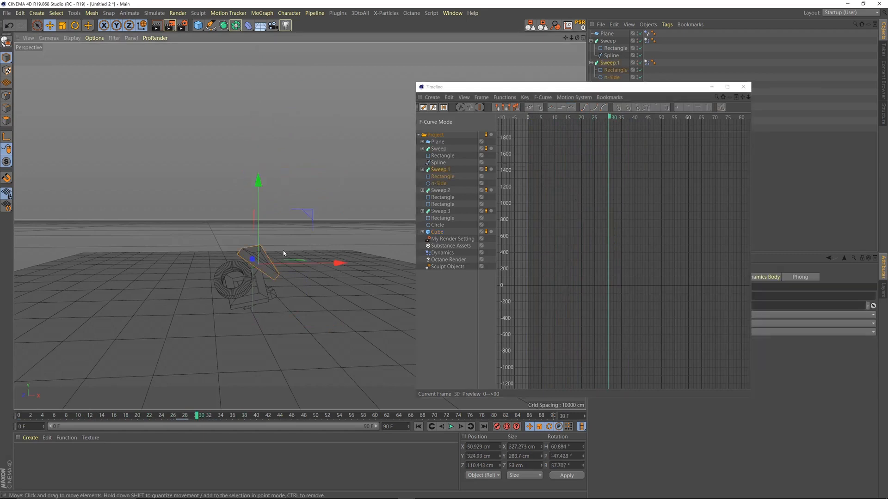
click(450, 184)
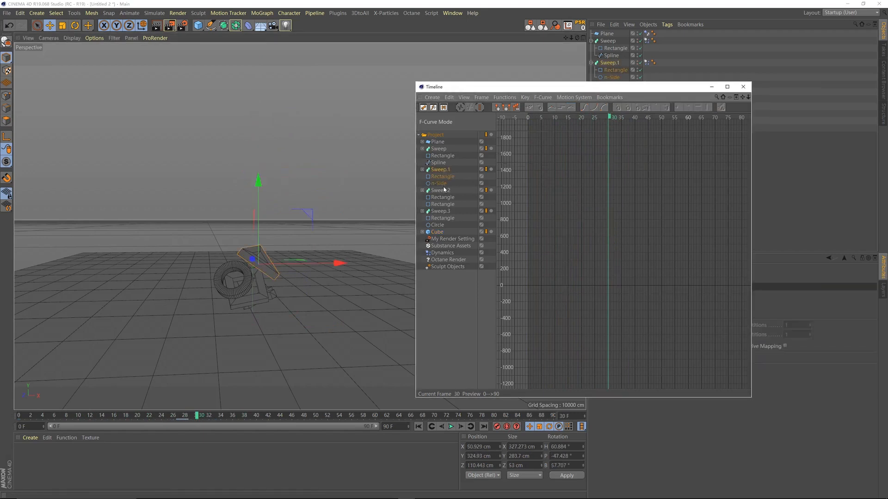
click(424, 108)
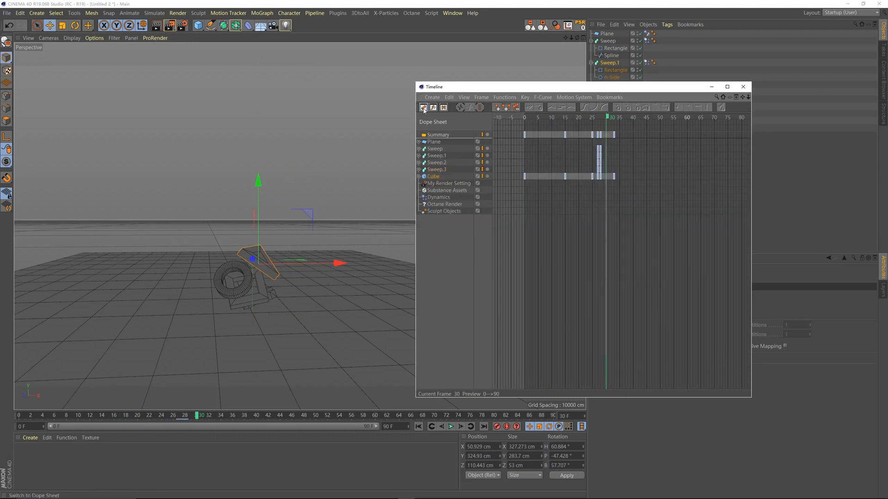
click(449, 155)
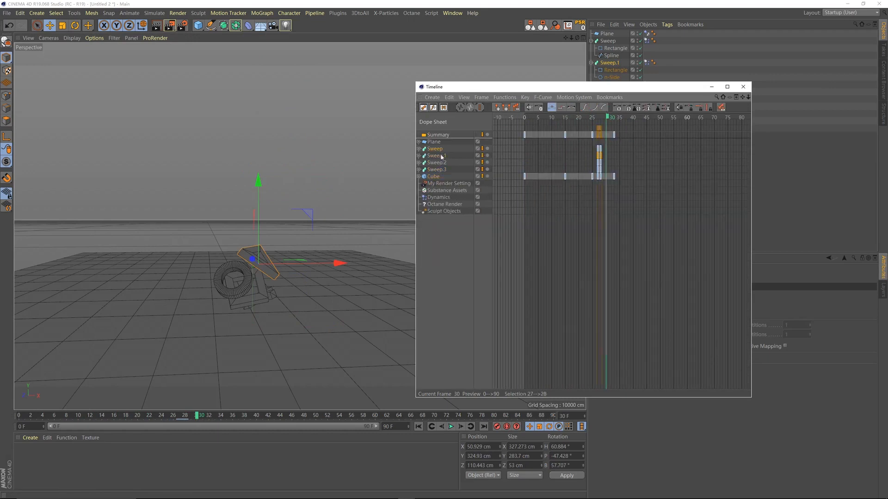
shift+click(440, 171)
drag(597, 149, 607, 154)
key(ctrl+z)
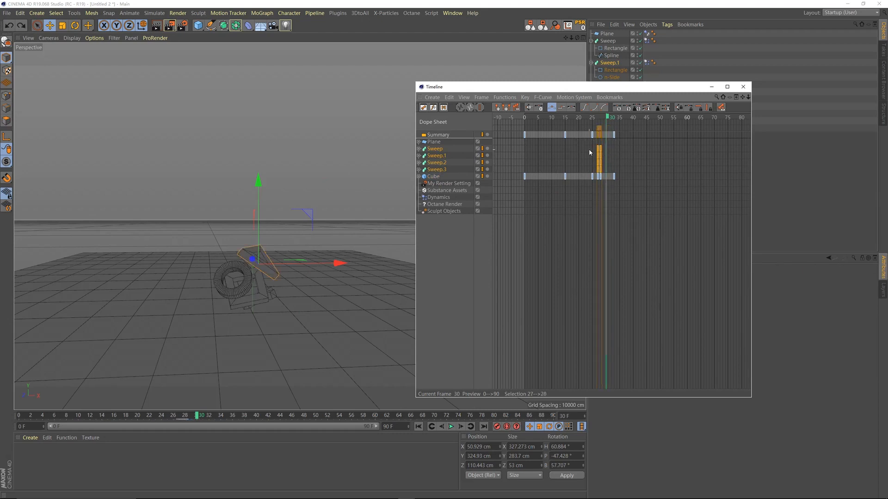
click(607, 180)
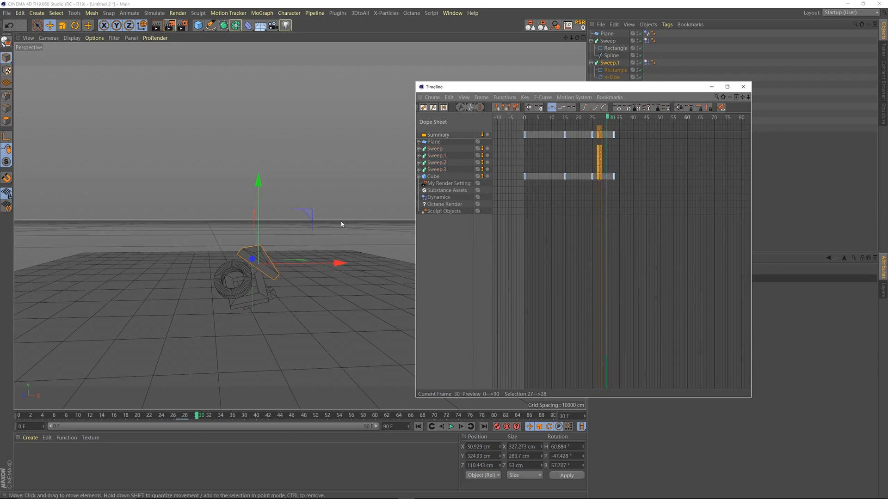
drag(596, 180, 647, 177)
Scrub and play the animation to check the second bounce with the retimed keys.
drag(570, 115, 610, 144)
key(F8)
key(F8)
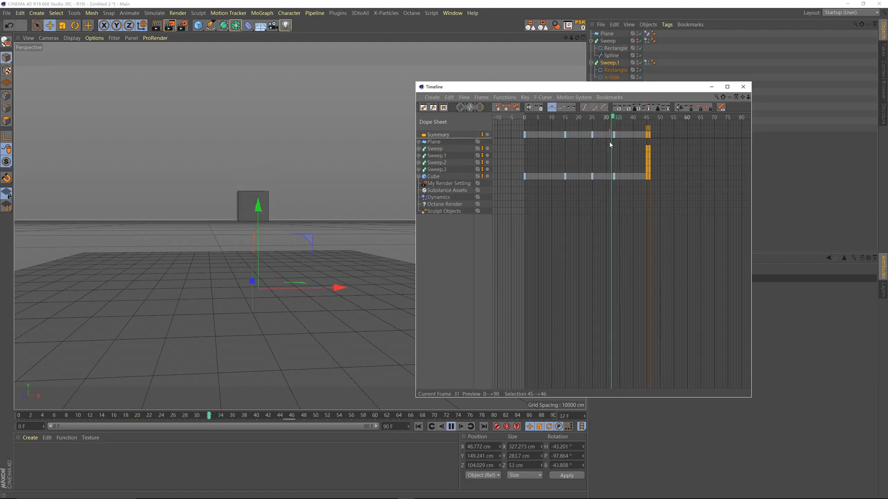
In F-Curve mode, raise the cube's Position Y keys at frames 15 and 33 to about 95 cm so it lands on the plane.
key(F8)
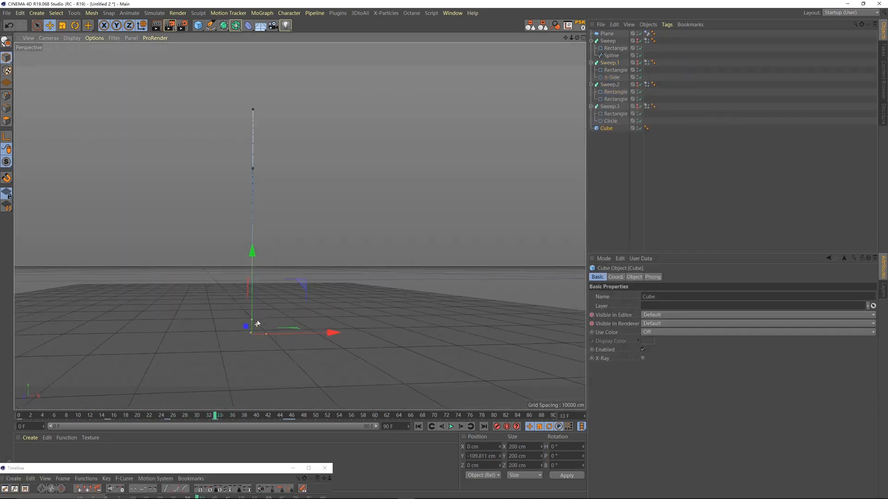
alt+drag(258, 312, 263, 339)
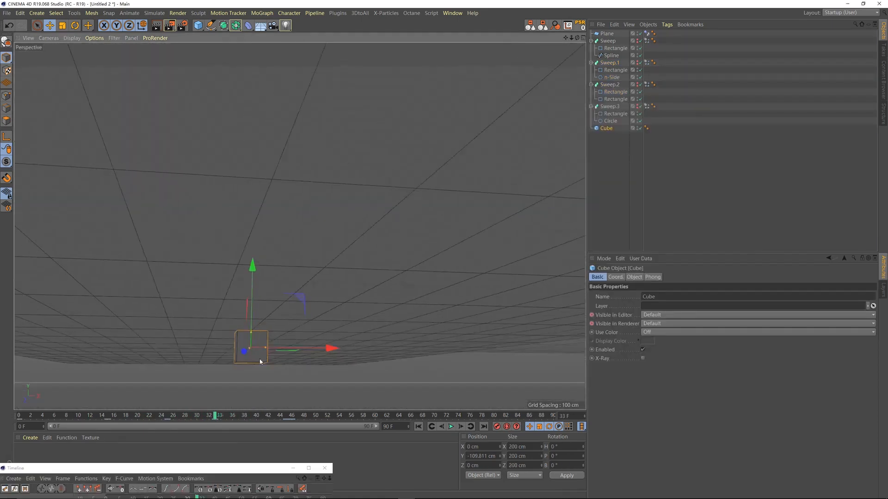
drag(245, 469, 746, 85)
alt+drag(351, 241, 320, 243)
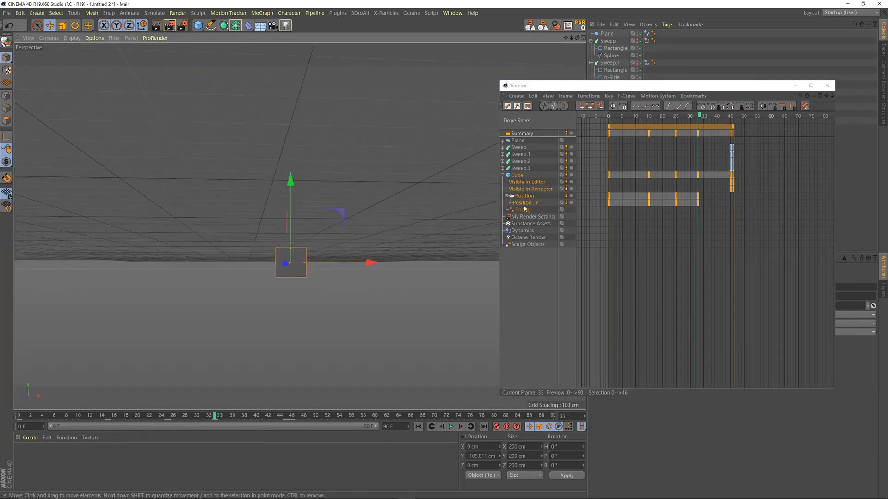
click(517, 107)
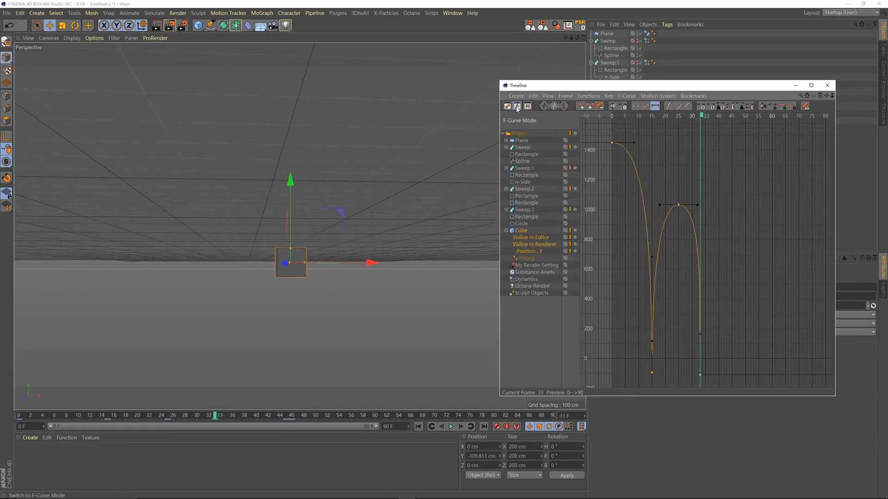
drag(642, 361, 722, 393)
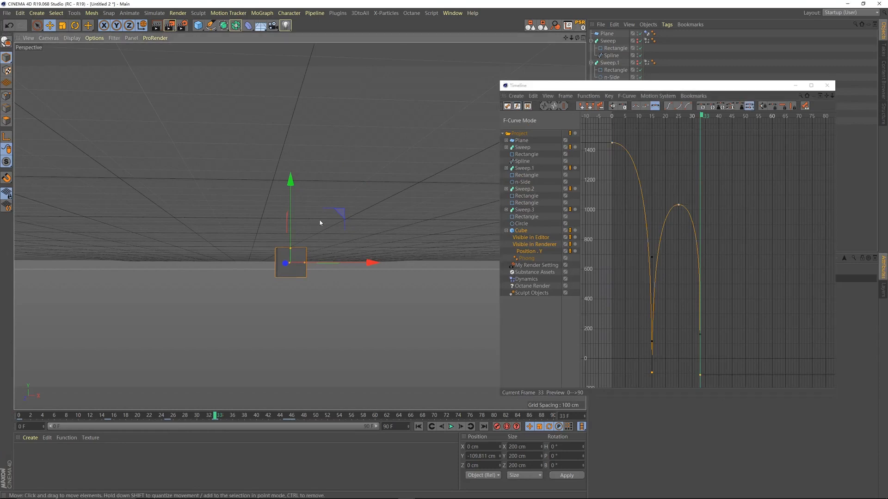
alt+drag(321, 223, 319, 238)
drag(701, 377, 703, 347)
alt+drag(371, 195, 325, 256)
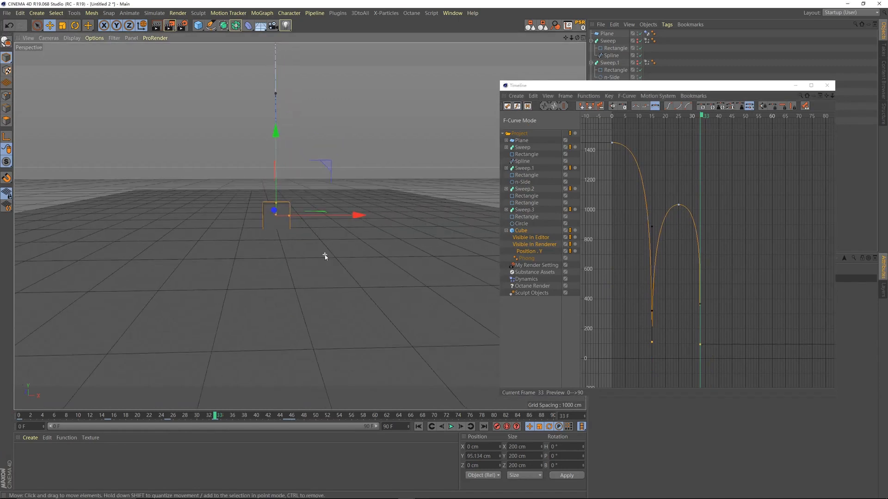
Scrub and play the animation to check the cube's corrected landing height on the plane.
scroll(325, 257, down, 2)
alt+middle_drag(319, 227, 307, 253)
drag(648, 117, 719, 330)
key(F8)
click(647, 116)
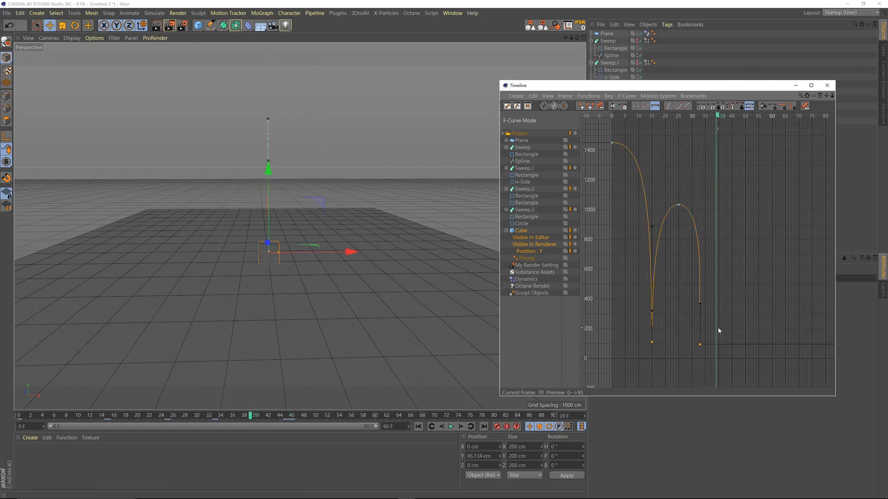
Duplicate the frame 15–33 bounce keys to frames 33–51 and raise the new bounce's peak to about 1800 cm.
key(h)
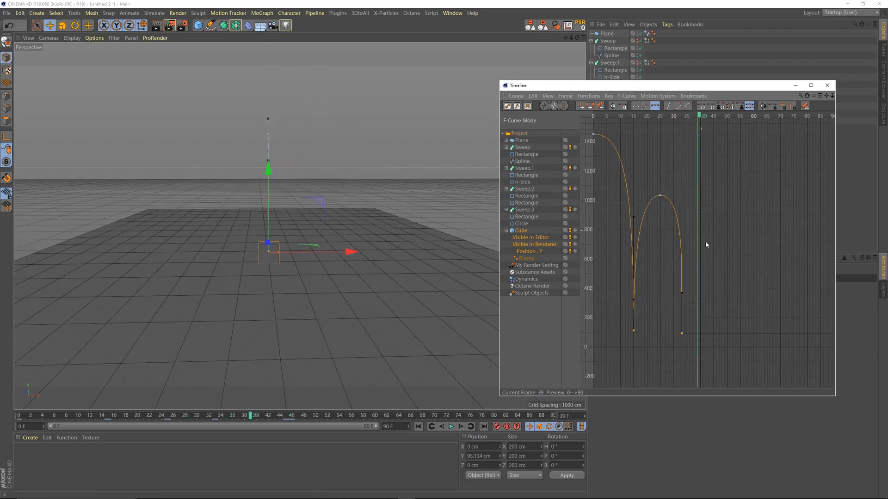
drag(632, 209, 633, 210)
ctrl+drag(635, 332, 682, 334)
click(737, 282)
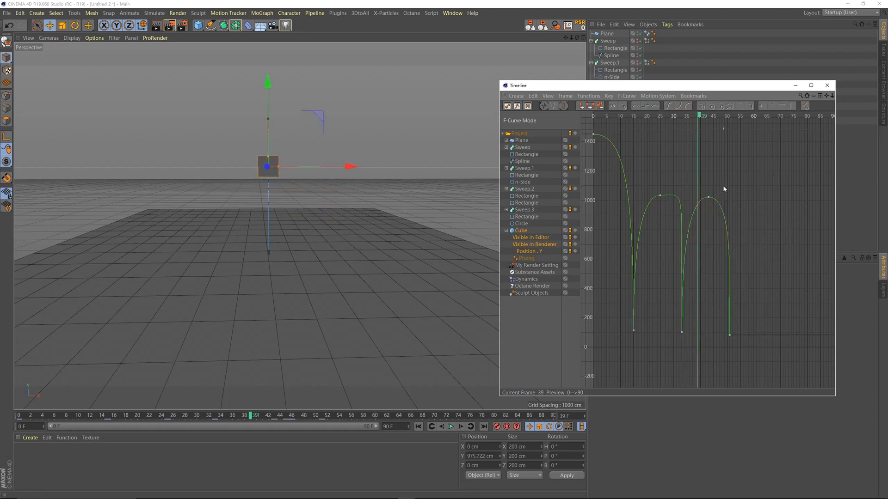
drag(709, 197, 709, 140)
scroll(707, 169, down, 2)
Reshape the tangents around the frame 25 and 33 keys into a rounded arc, and move the higher bounce's peak to frame 42.
drag(644, 195, 675, 216)
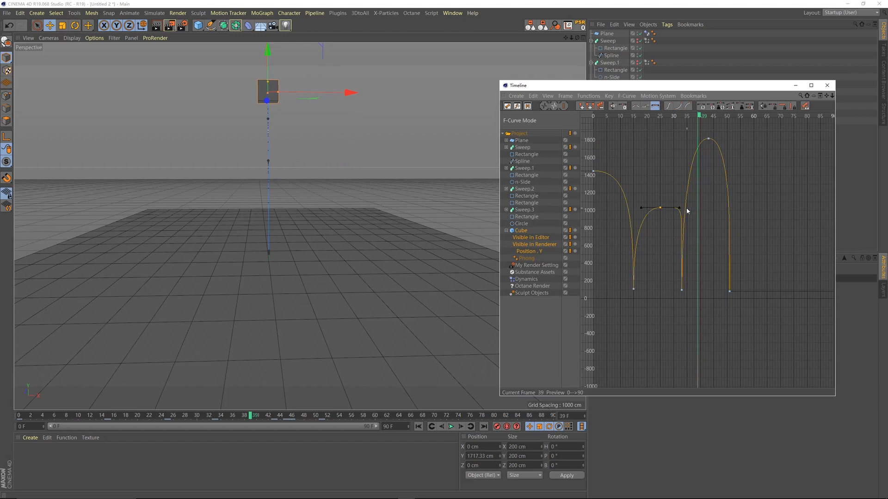
drag(666, 296, 685, 275)
drag(681, 223, 686, 263)
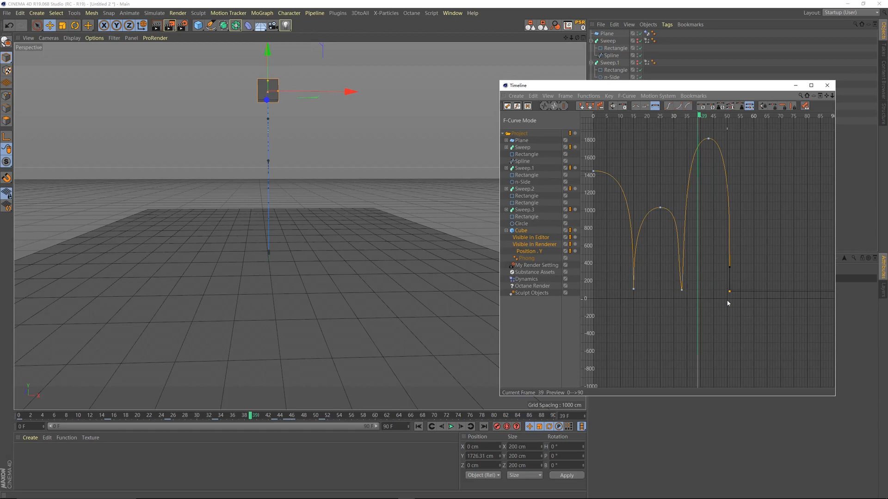
drag(728, 274, 729, 280)
drag(736, 140, 708, 141)
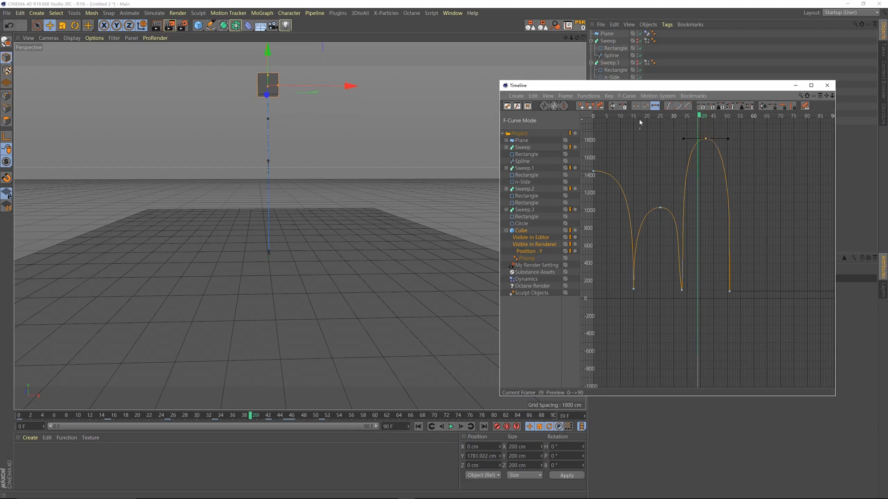
Play and scrub the animation from the start to check the timing of both bounces.
key(F8)
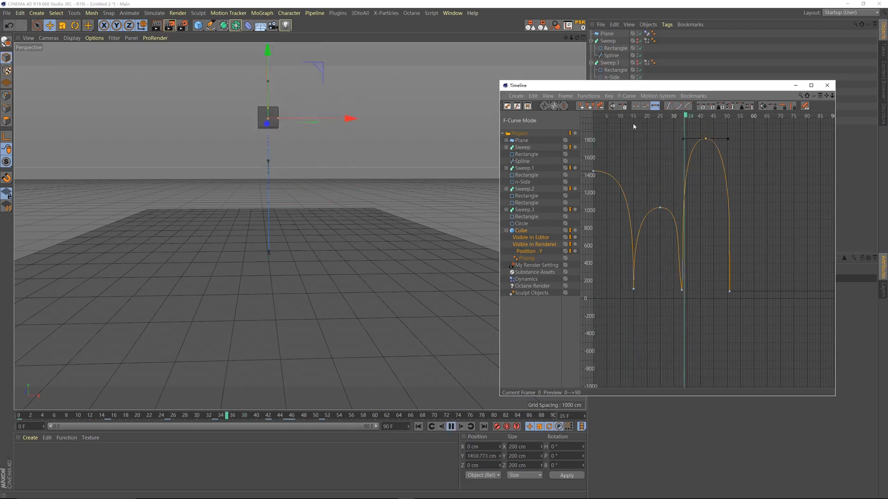
key(F8)
drag(652, 118, 582, 119)
key(F8)
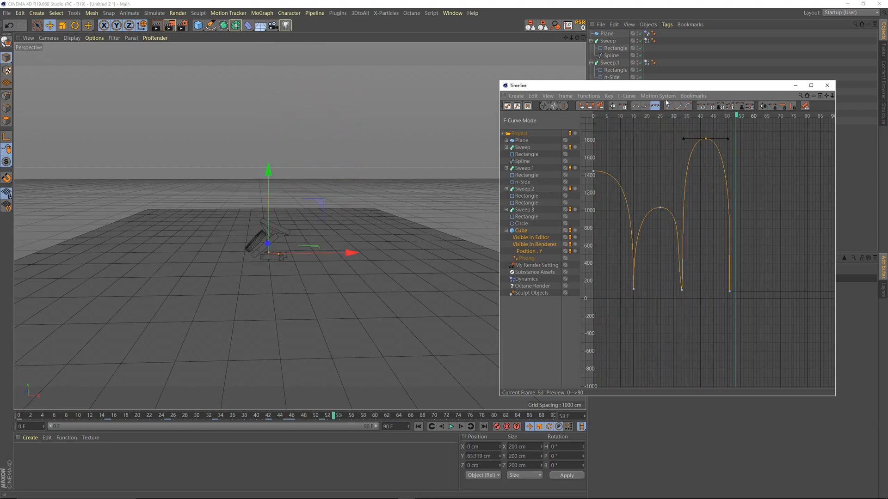
drag(722, 117, 574, 124)
Move all the cube's Position Y keys after frame 0 four frames earlier and adjust the first key's tangent.
alt+middle_drag(717, 204, 725, 238)
drag(780, 359, 608, 125)
drag(713, 175, 702, 175)
drag(636, 191, 620, 209)
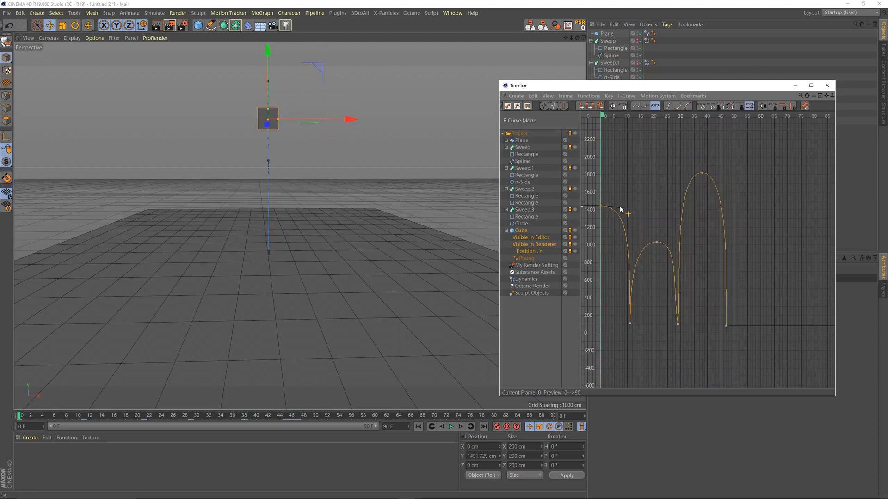
Play and scrub the animation to check the faster initial fall.
key(F8)
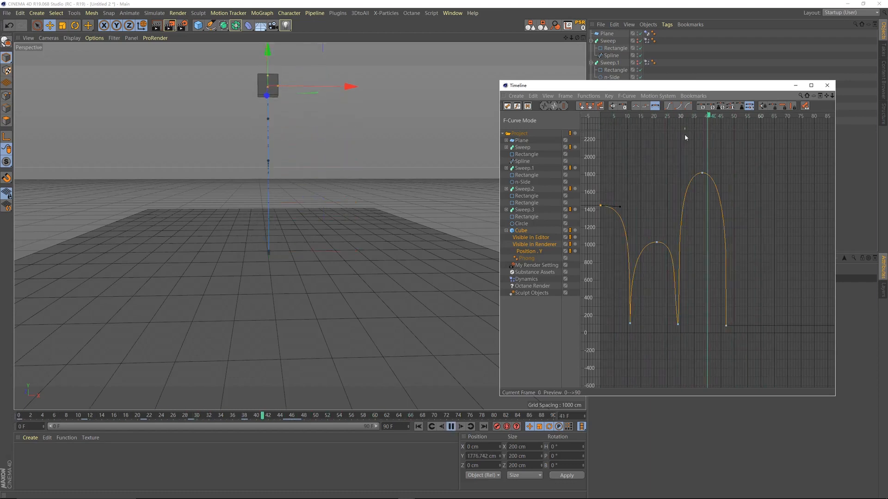
key(F8)
drag(683, 121, 694, 182)
key(F8)
Tighten the bounce timing by moving the peaks to frames 20 and 36 and the landings to frames 27 and 45.
shift+drag(761, 255, 718, 329)
shift+drag(731, 162, 651, 366)
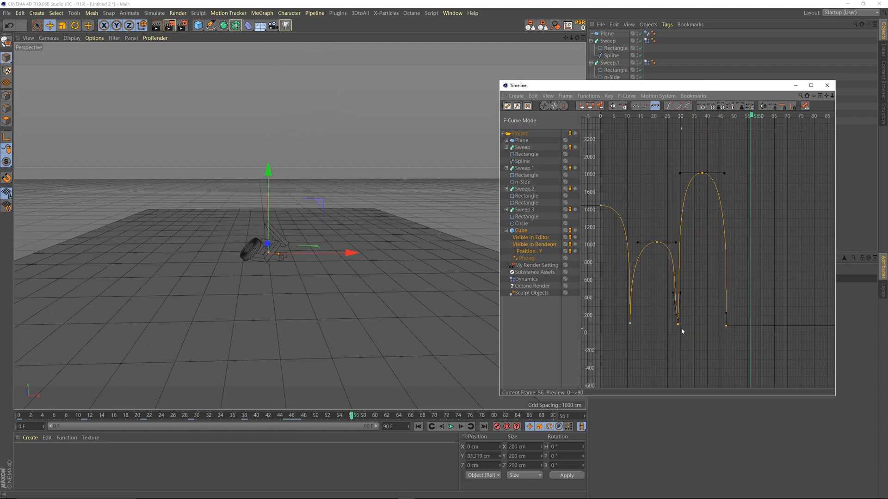
drag(678, 327, 675, 325)
drag(697, 144, 730, 258)
drag(723, 327, 673, 327)
drag(677, 148, 710, 180)
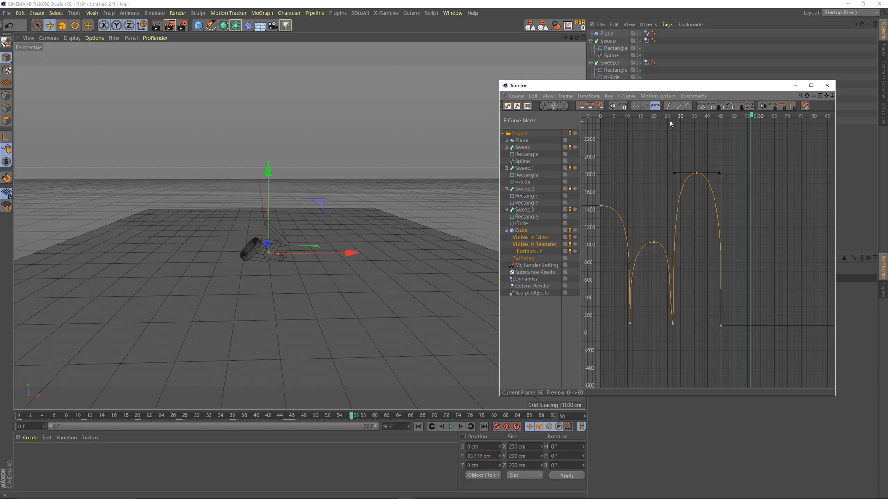
Replay the animation from the first frame to check the tightened bounce timing.
key(shift+f)
key(F8)
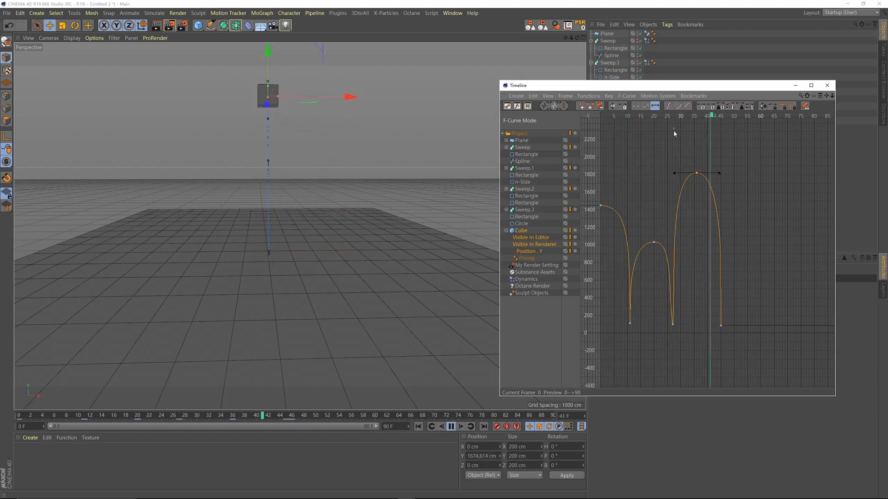
key(F8)
drag(687, 119, 600, 119)
key(F8)
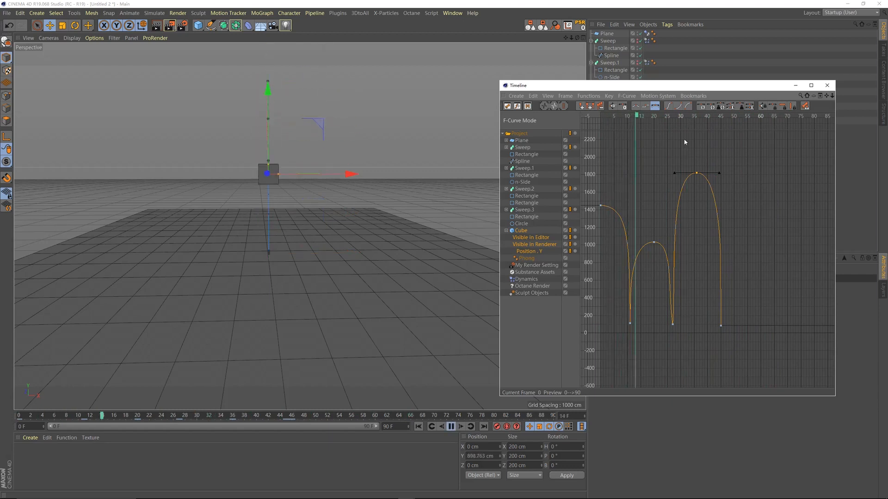
key(F8)
In the dope sheet, move the sweeps' keys and the cube's visibility keys one frame earlier, to frames 44–45.
drag(747, 153, 523, 403)
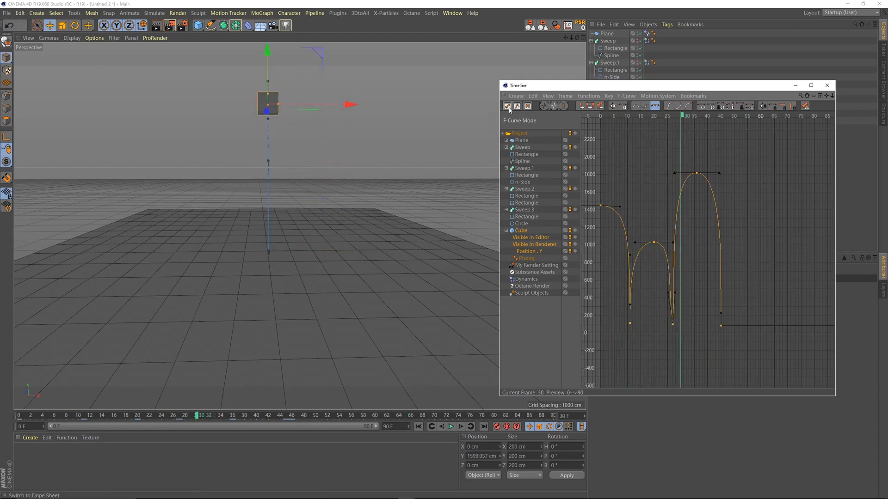
click(507, 106)
alt+middle_drag(706, 193, 692, 192)
drag(672, 119, 709, 132)
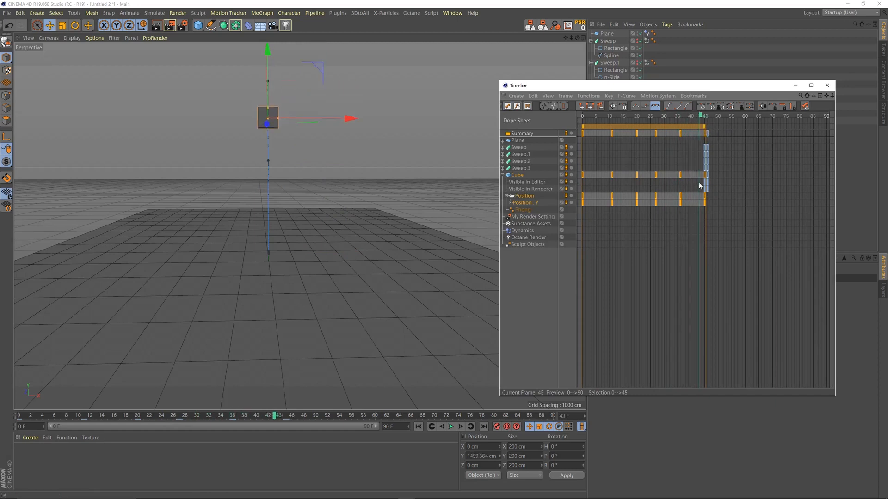
click(706, 119)
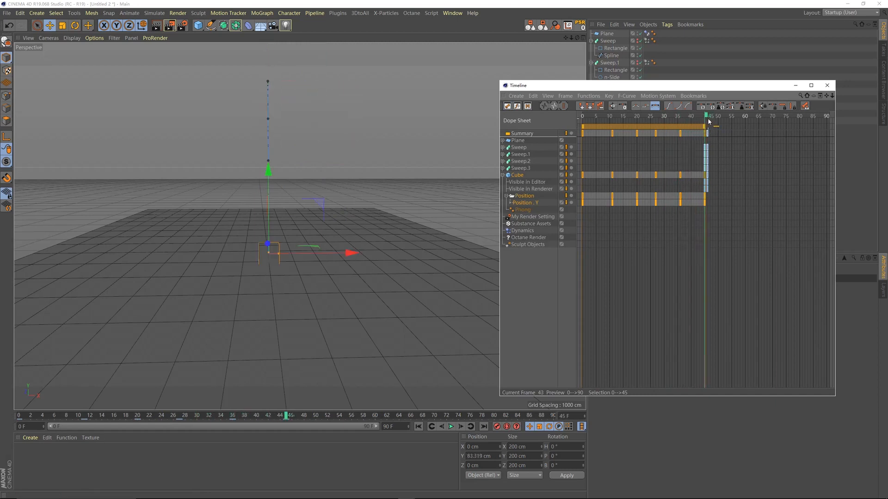
drag(695, 189, 696, 190)
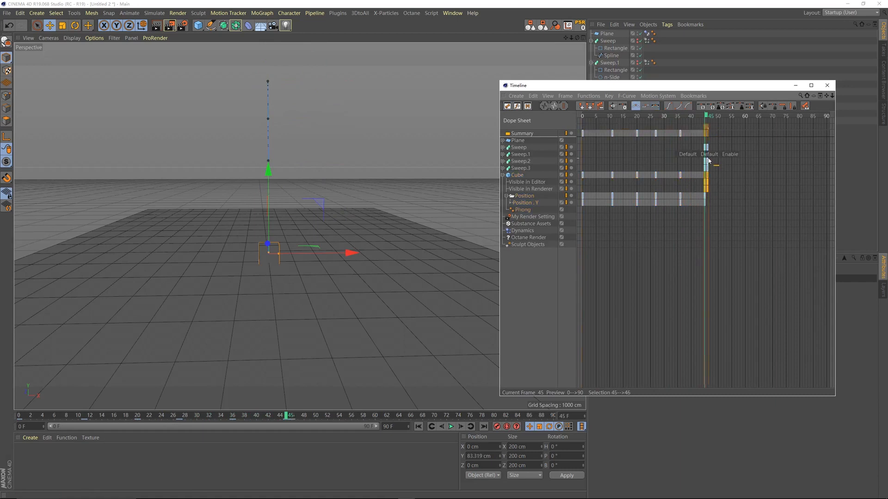
drag(708, 148, 706, 148)
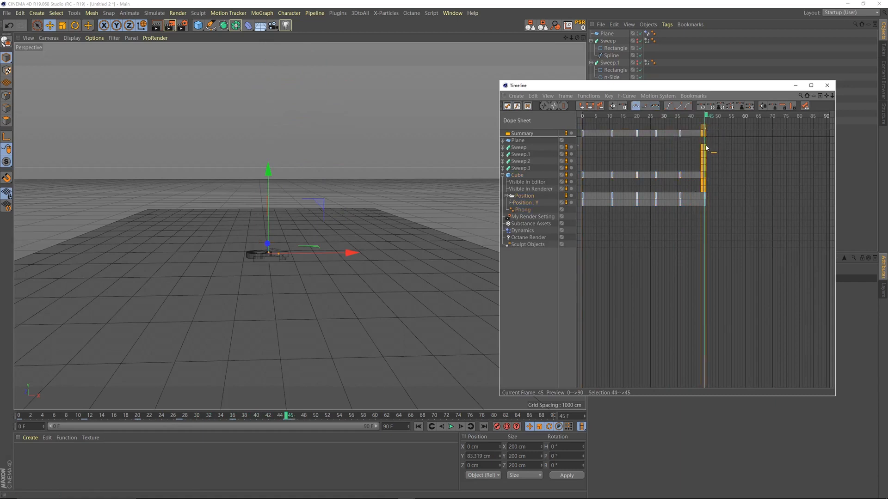
Play the full animation repeatedly to check the bounces and the break into sweep pieces, ending back at frame 0.
key(F8)
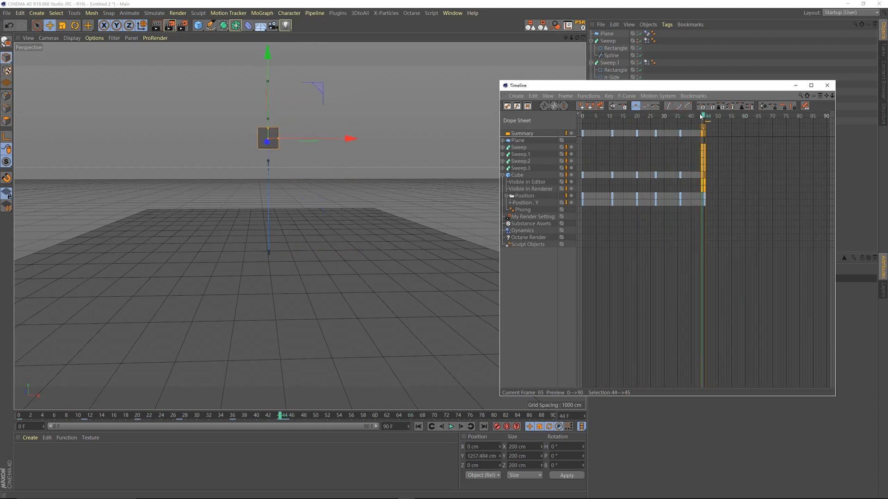
drag(675, 127, 477, 153)
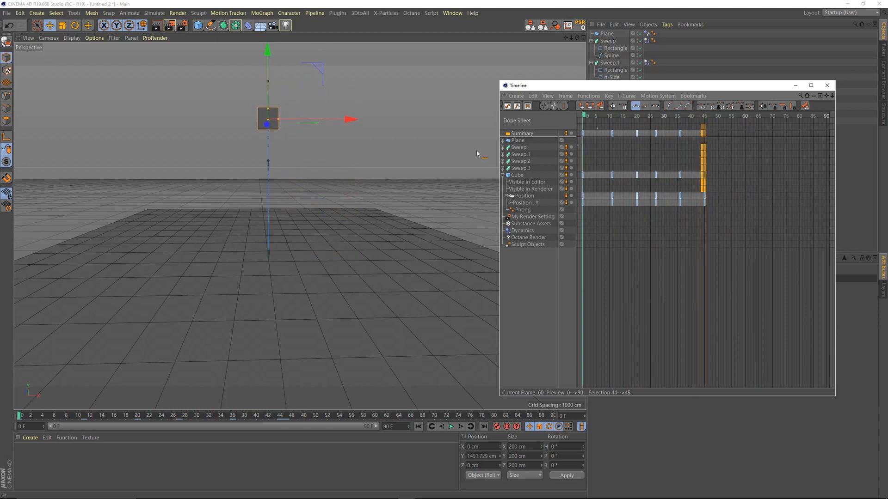
click(450, 426)
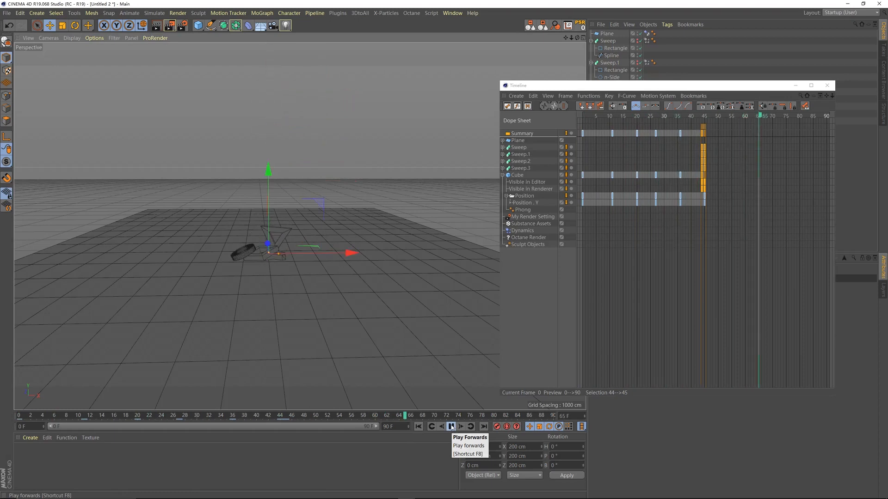
click(418, 427)
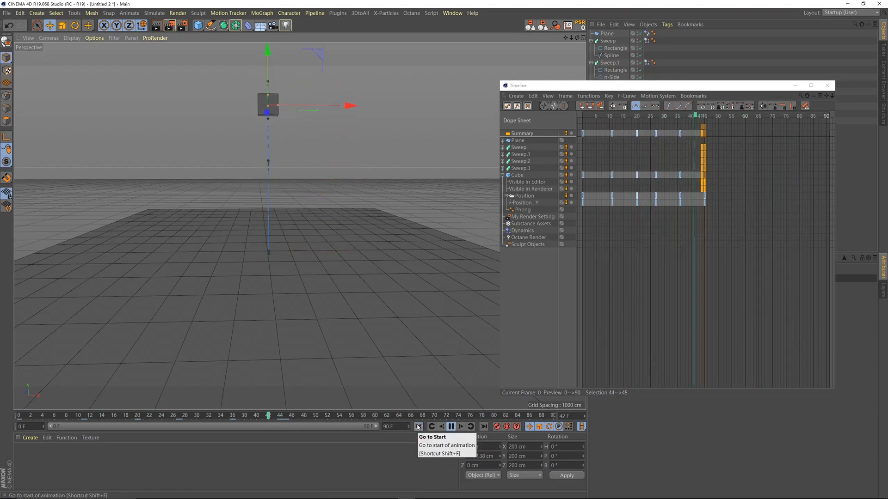
click(418, 426)
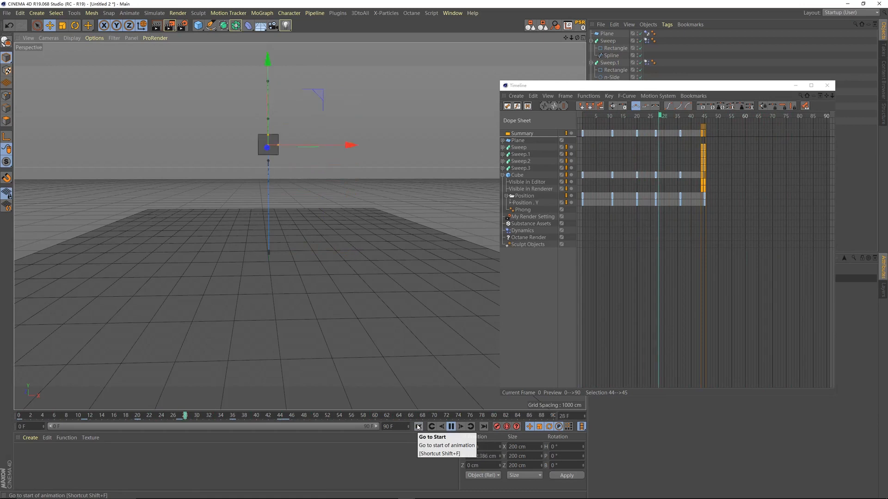
click(418, 427)
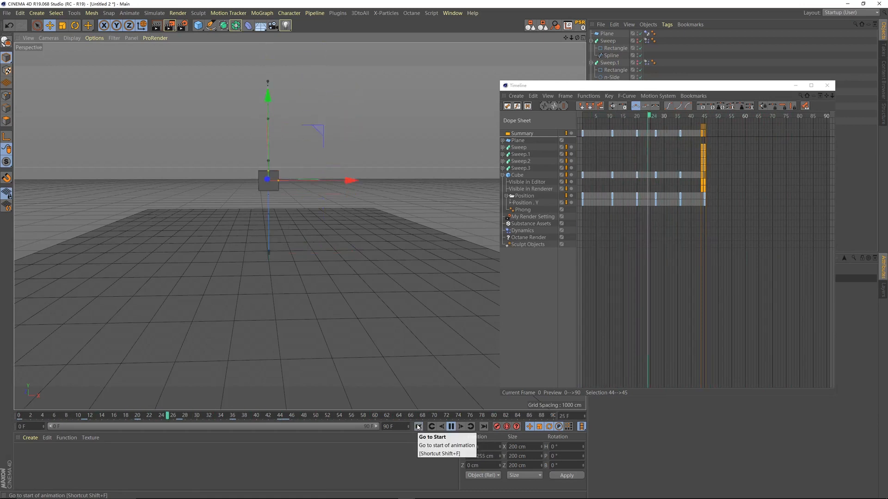
click(418, 427)
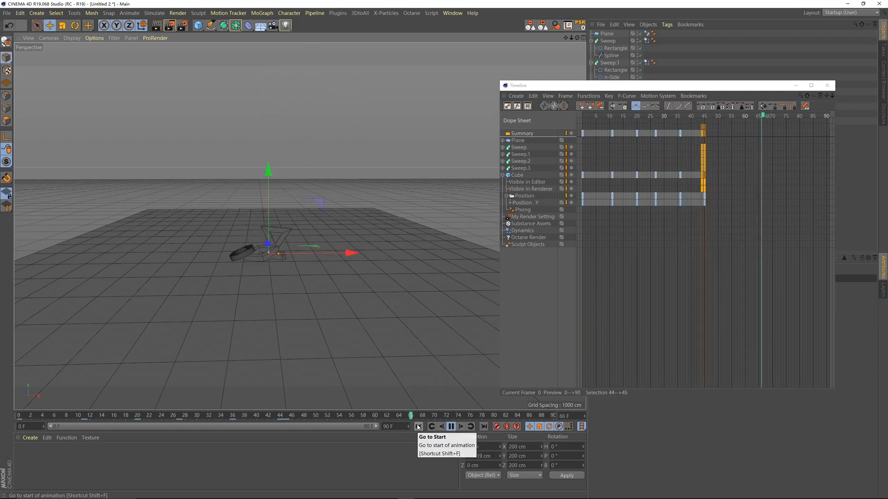
click(455, 426)
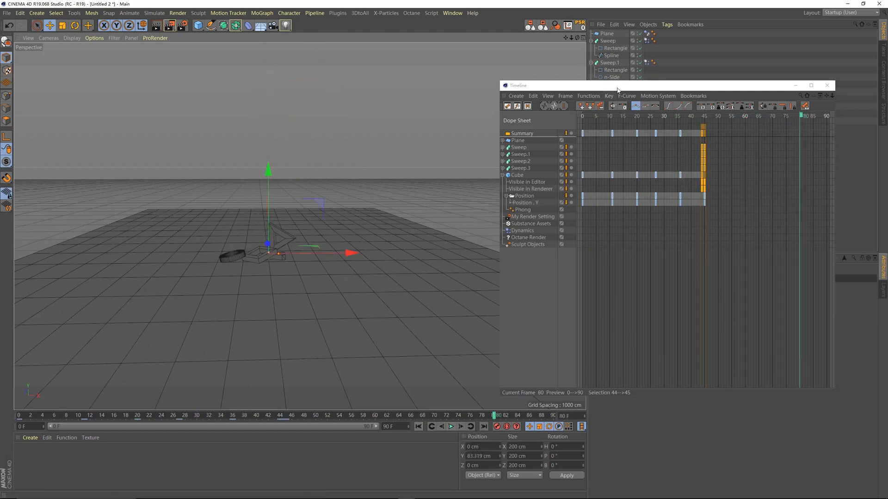
drag(616, 88, 652, 114)
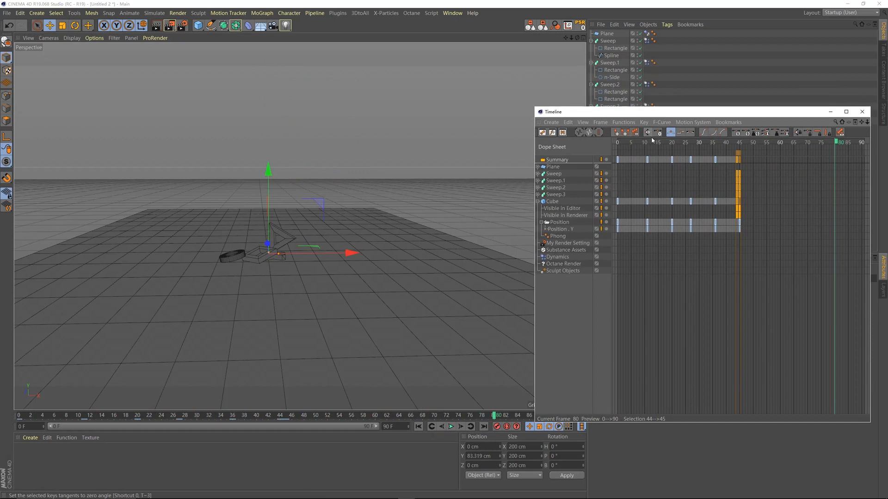
drag(631, 143, 618, 163)
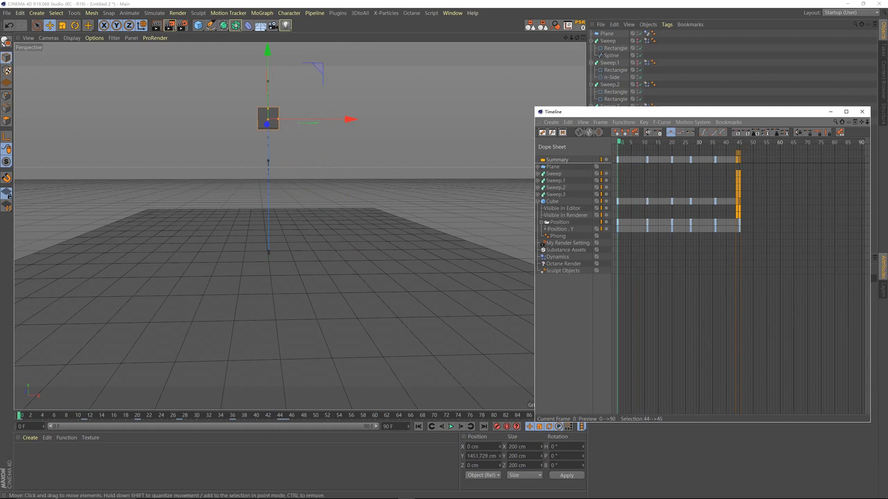
Show the cube's animation tracks as F-curves and place the Timeline clear of the cube.
drag(560, 111, 367, 131)
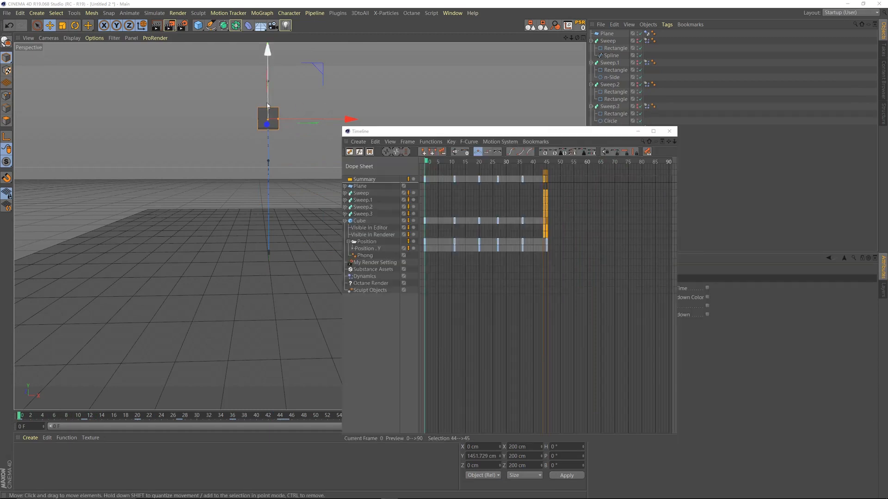
click(360, 221)
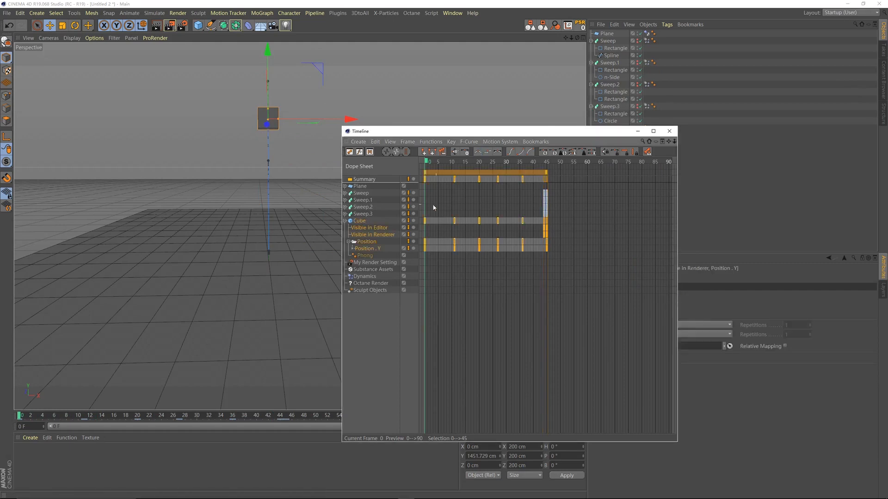
click(360, 152)
scroll(473, 257, down, 1)
drag(443, 132, 198, 263)
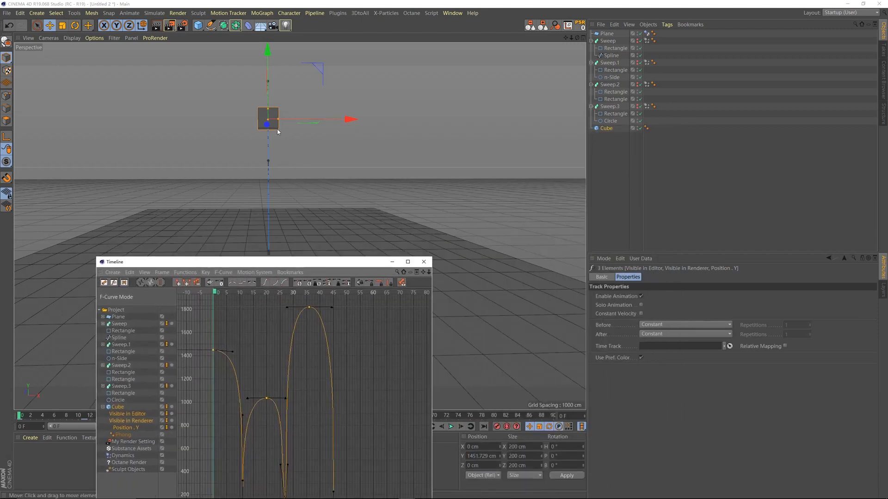
Try stretching the cube to a Y scale of 4.11 about its centred axis, and undo it.
click(609, 130)
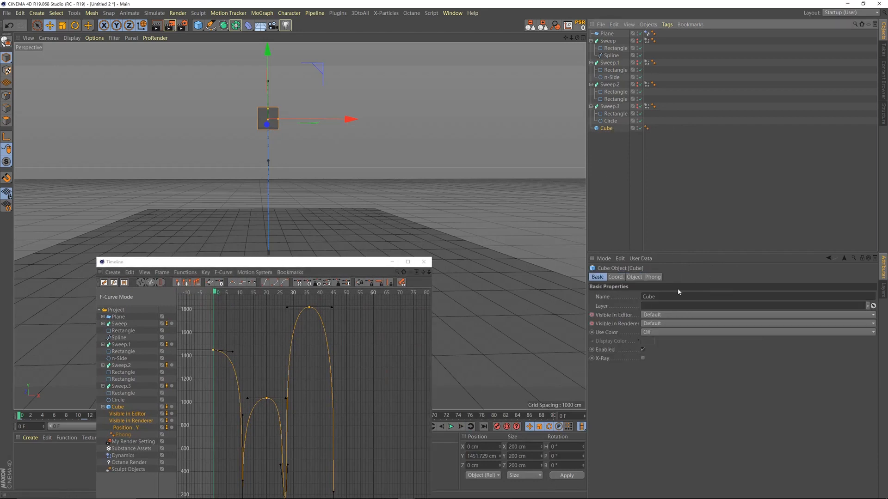
click(618, 277)
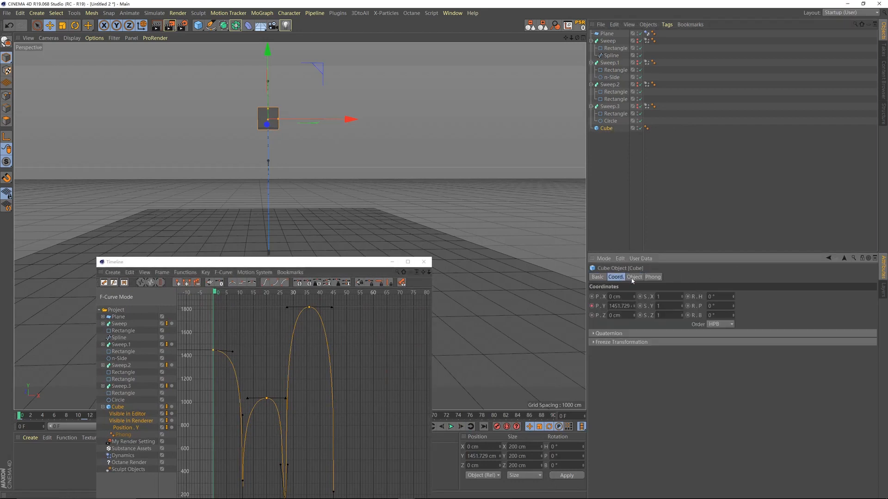
drag(681, 306, 682, 161)
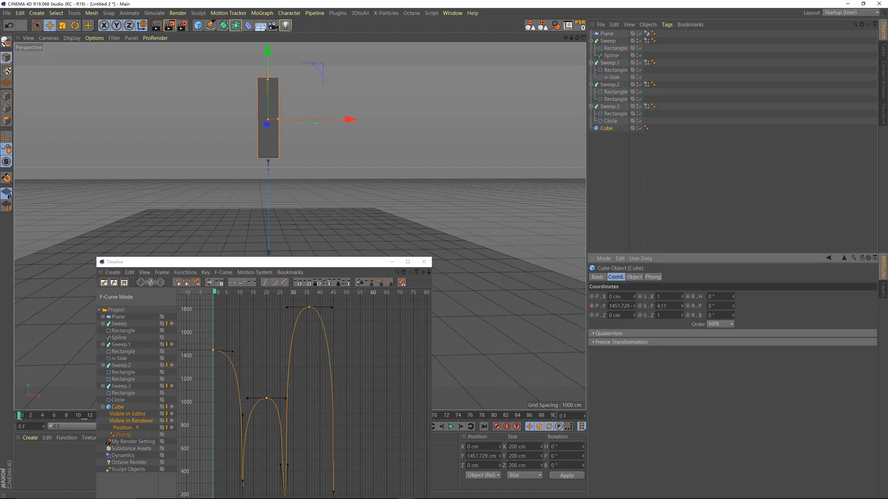
key(ctrl+z)
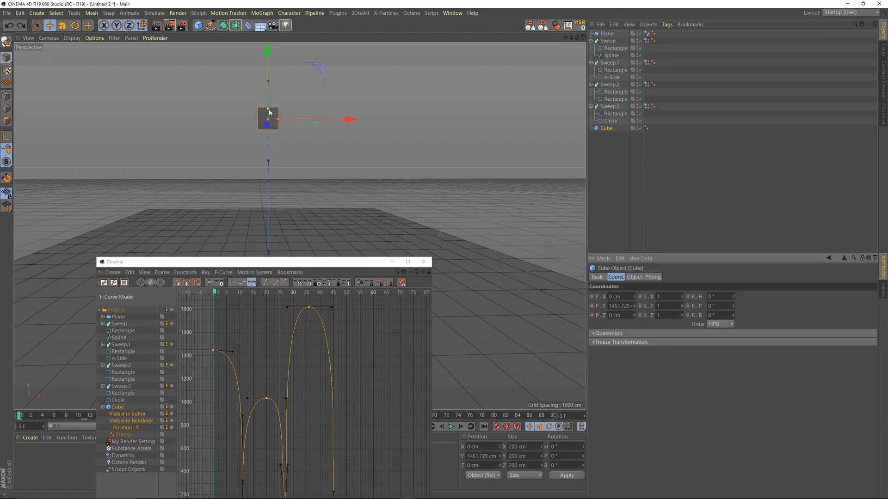
Make the cube editable and move its axis to its top face using Axis Center with Y at 100%.
click(568, 26)
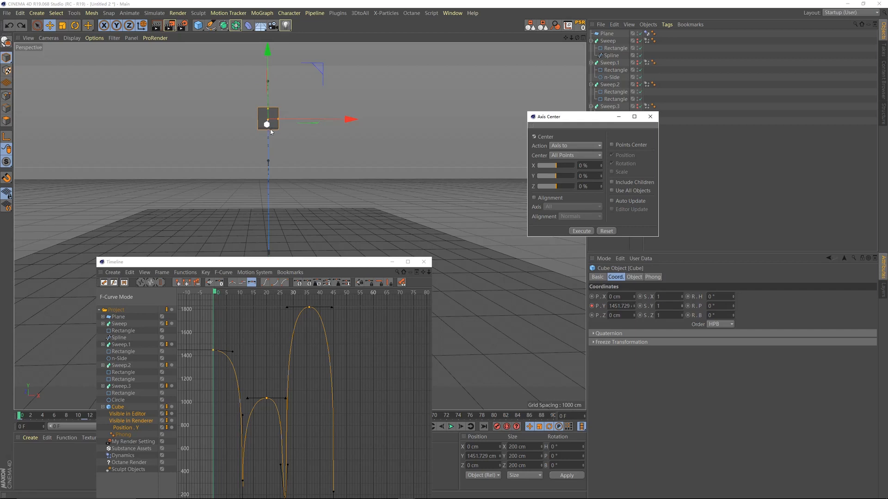
click(650, 118)
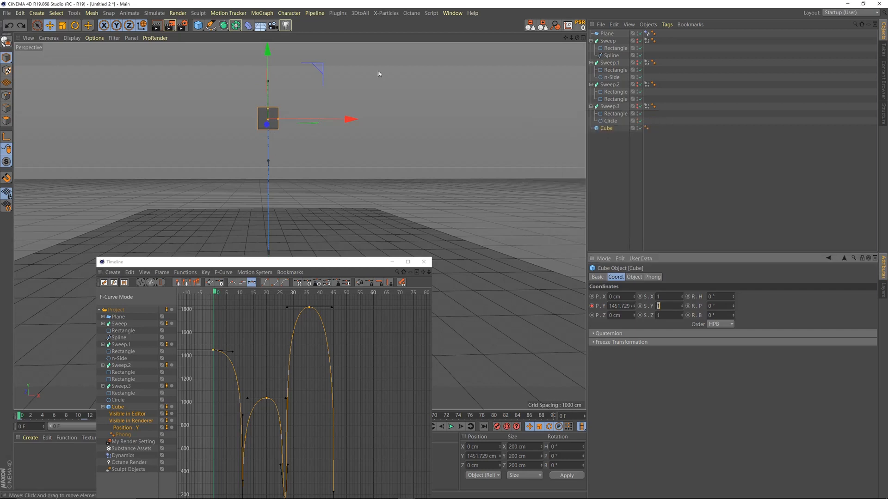
click(6, 42)
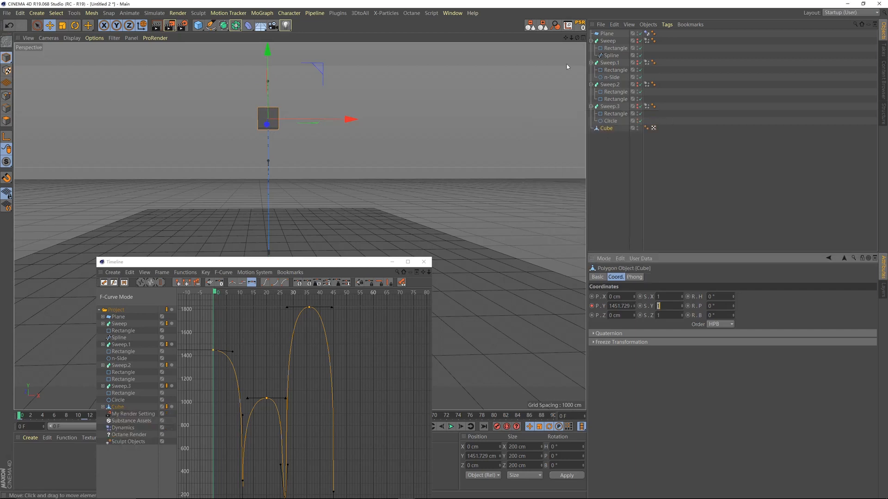
click(568, 27)
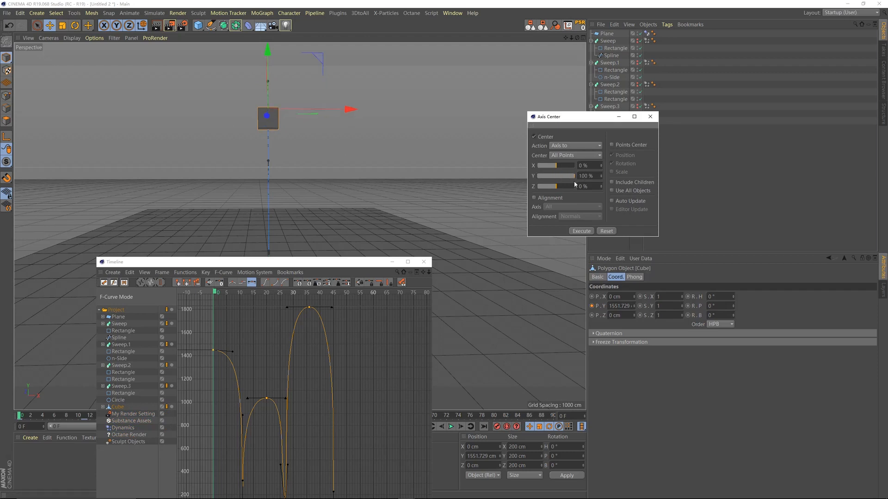
click(650, 117)
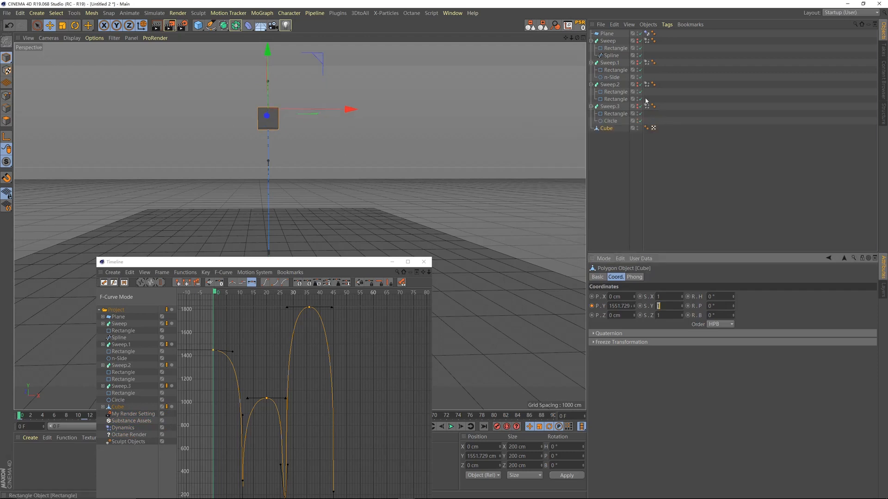
Test stretching the cube along Y from its top axis, and undo the test stretch.
click(604, 128)
drag(682, 306, 678, 293)
key(ctrl+z)
Key the cube's Y scale of 1 at frame 0.
drag(236, 265, 606, 211)
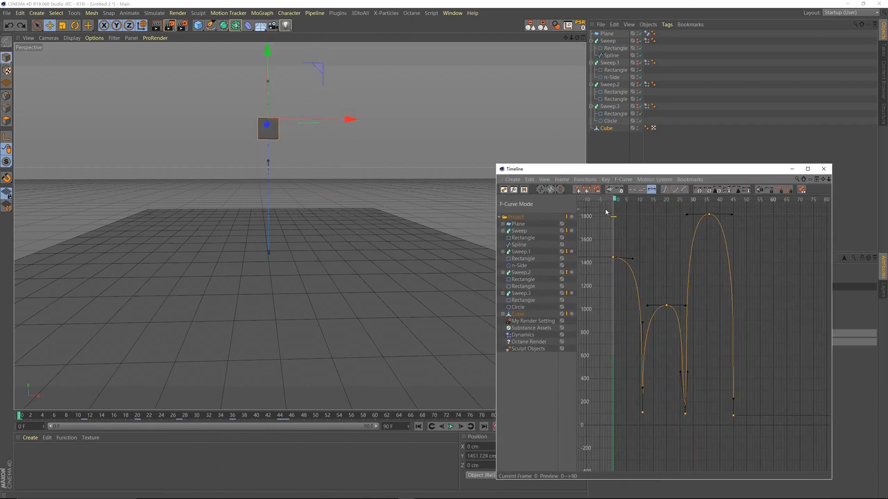
drag(622, 173, 336, 219)
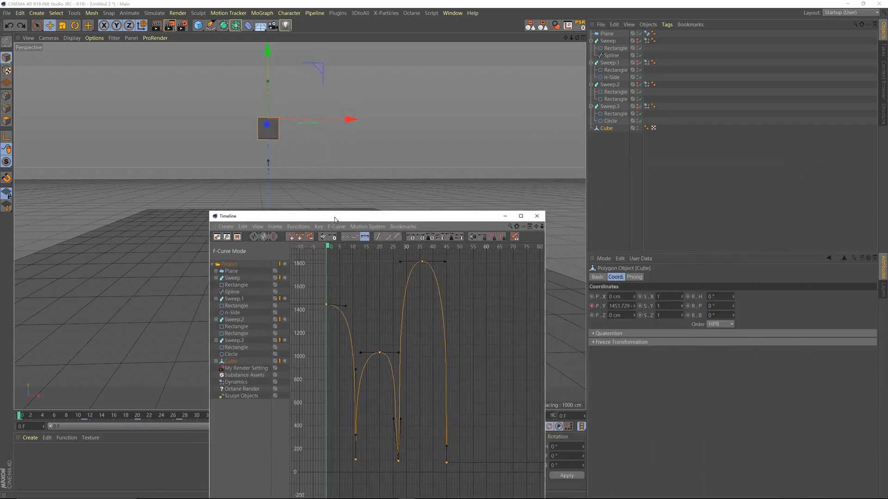
right_click(642, 308)
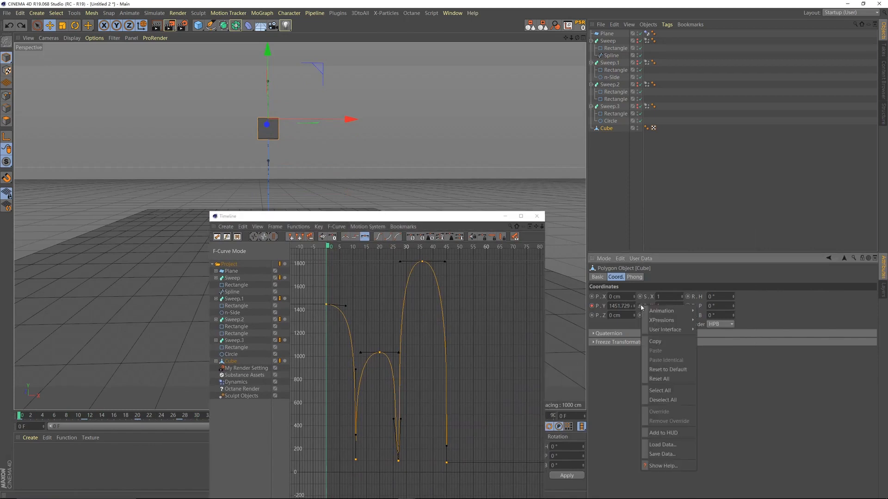
click(642, 306)
Stretch the cube to a Y scale of 3.4 at frame 6 and key it.
drag(331, 249, 355, 252)
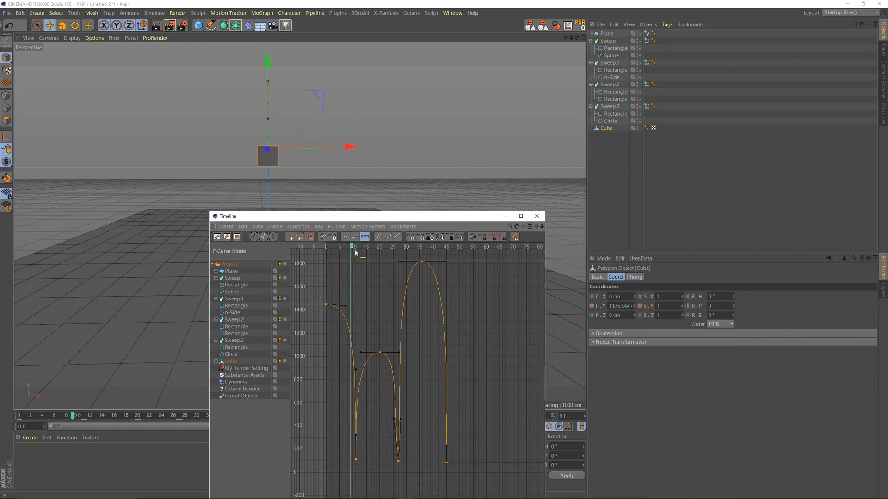
drag(359, 219, 456, 234)
drag(484, 204, 361, 304)
drag(683, 307, 682, 273)
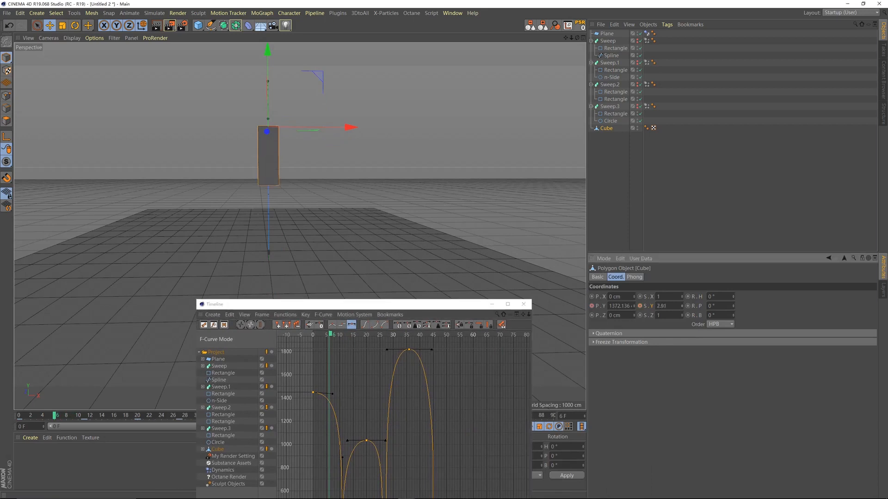
drag(363, 303, 373, 283)
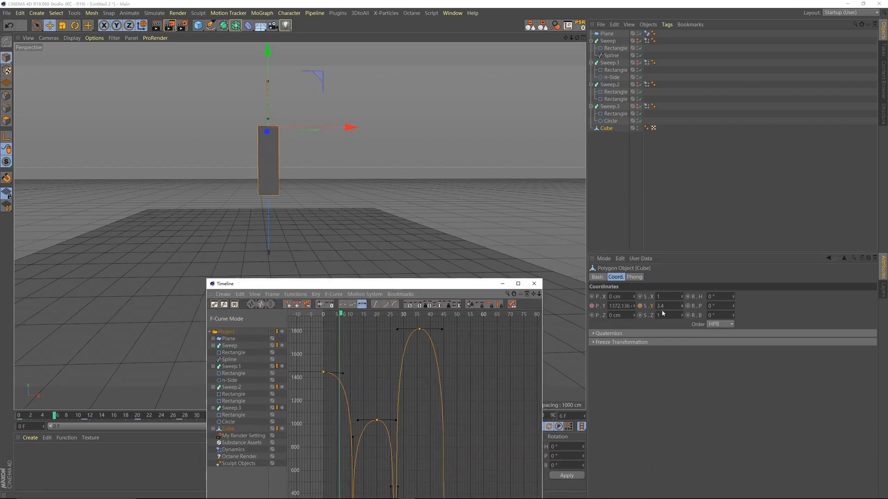
Key the cube's Y scale back to 1 at frame 11 and replay the fall from frame 0.
drag(343, 314, 355, 319)
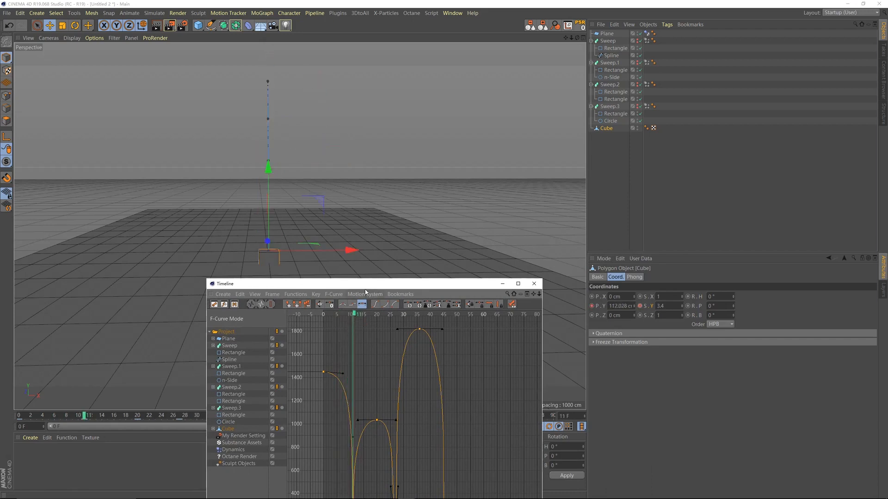
double_click(675, 307)
drag(343, 316, 323, 316)
key(F8)
Expand the cube's tracks in the Timeline and display only the Scale Y curve, framed to fit.
drag(346, 288, 460, 62)
click(327, 203)
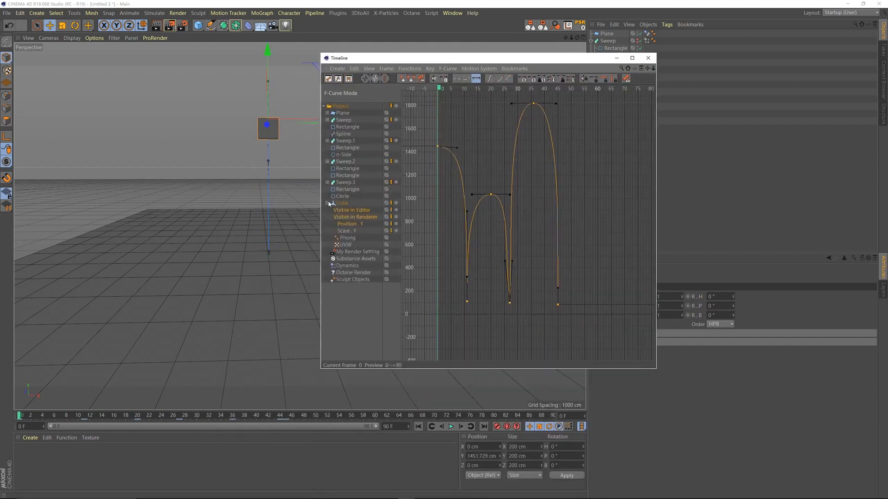
click(350, 224)
click(353, 230)
key(ctrl+a)
alt+middle_drag(482, 264, 491, 253)
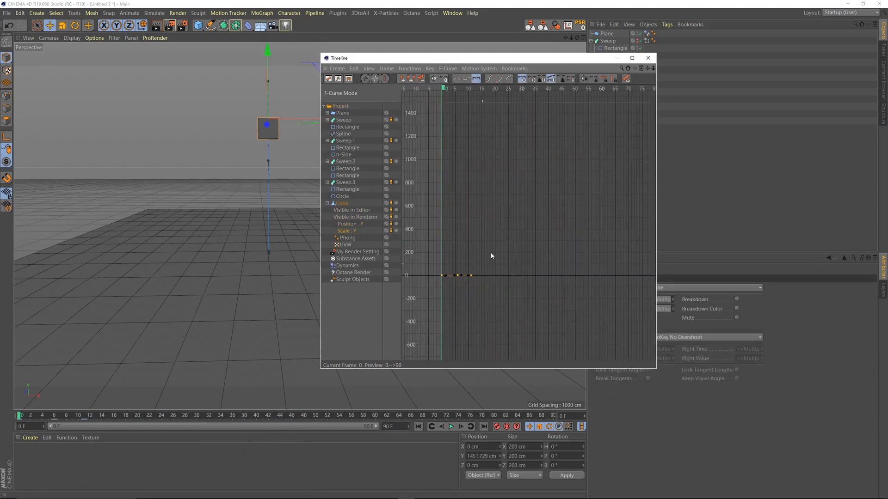
drag(653, 69, 630, 60)
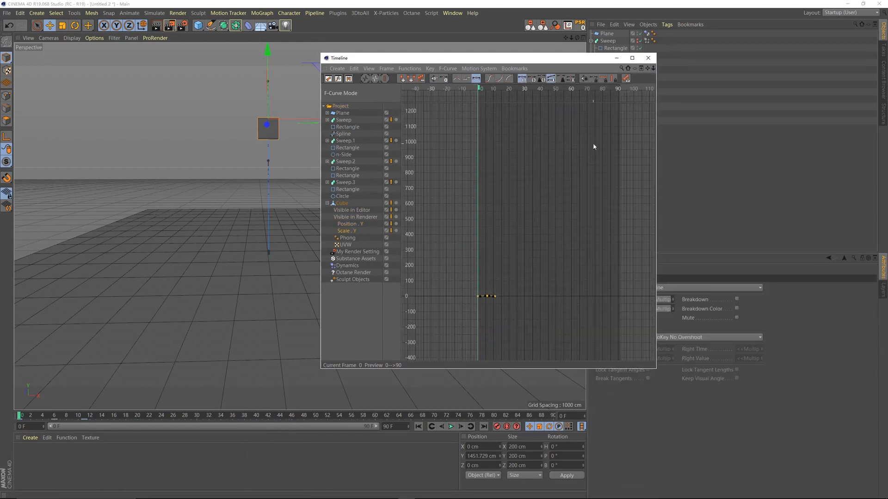
key(h)
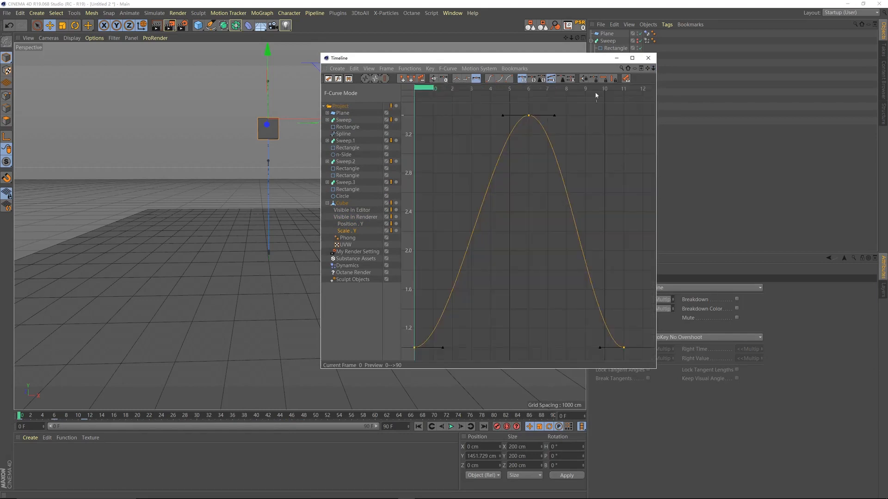
Move the Scale Y curve's peak key to frame 9 and replay the fall.
drag(537, 62, 657, 99)
drag(562, 129, 631, 151)
click(631, 154)
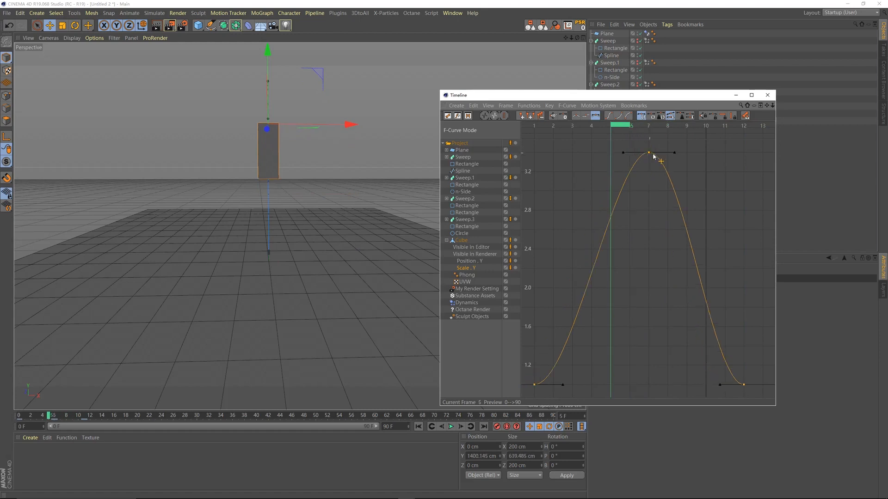
drag(773, 397, 639, 296)
drag(630, 154, 687, 153)
key(F8)
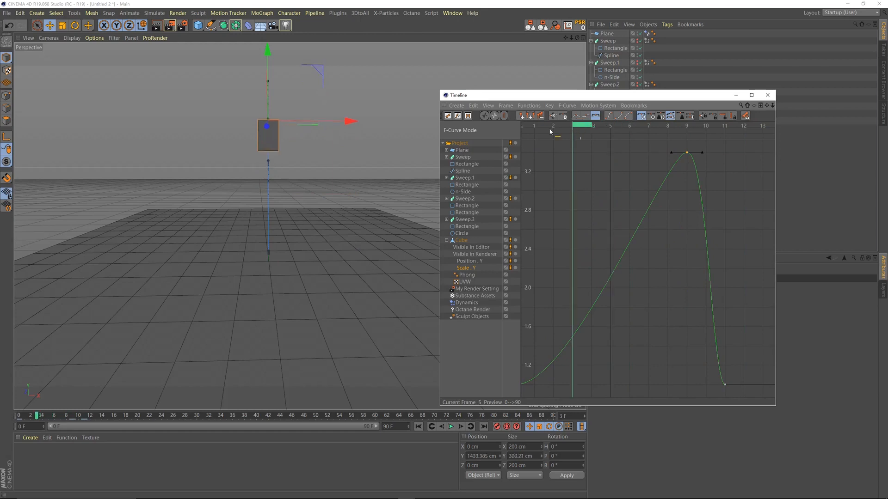
drag(597, 127, 722, 165)
key(F8)
Turn the frame 11 Scale Y key's incoming tangent straight up with a value of about 1.3, and replay the fall.
drag(691, 96, 611, 68)
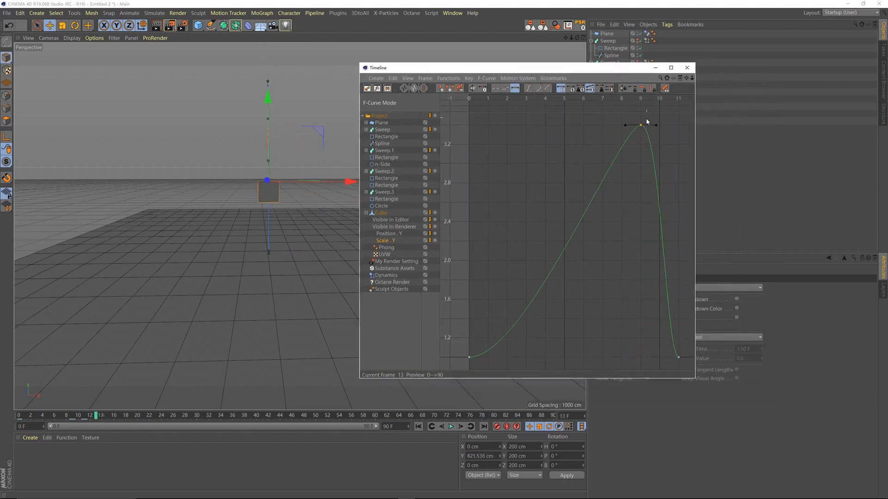
click(650, 332)
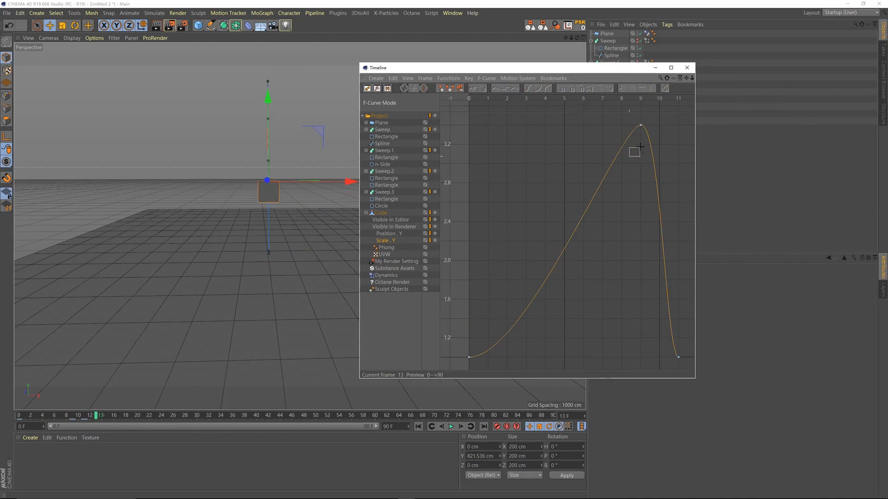
click(678, 358)
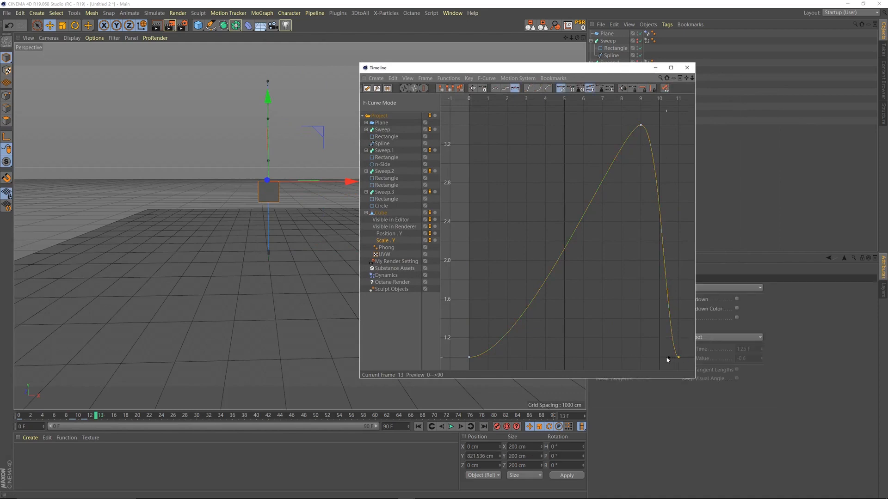
drag(670, 358, 631, 229)
key(F8)
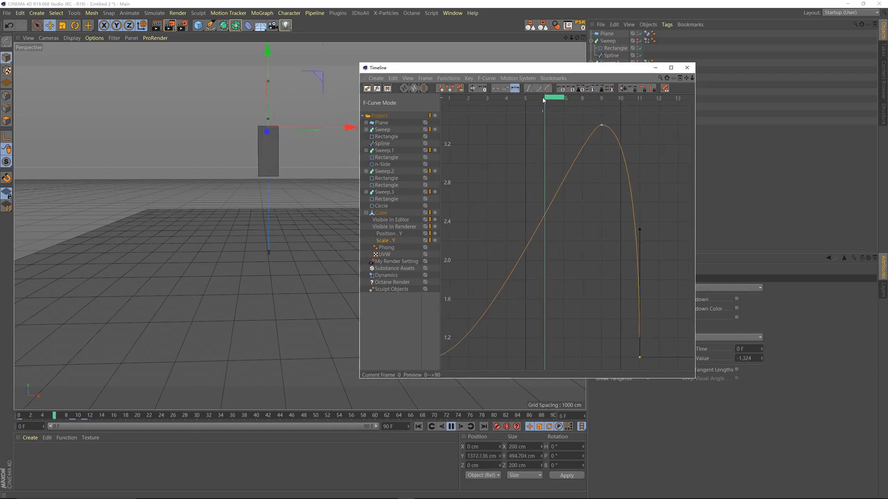
mouse_move(536, 106)
mouse_down()
mouse_move(520, 105)
mouse_move(663, 125)
mouse_move(683, 123)
mouse_move(601, 120)
mouse_move(755, 109)
mouse_up()
drag(691, 79, 669, 85)
Raise the Scale Y peak at frame 9 to about 4.8, replaying the animation to judge the stretch.
click(603, 158)
drag(589, 180, 588, 161)
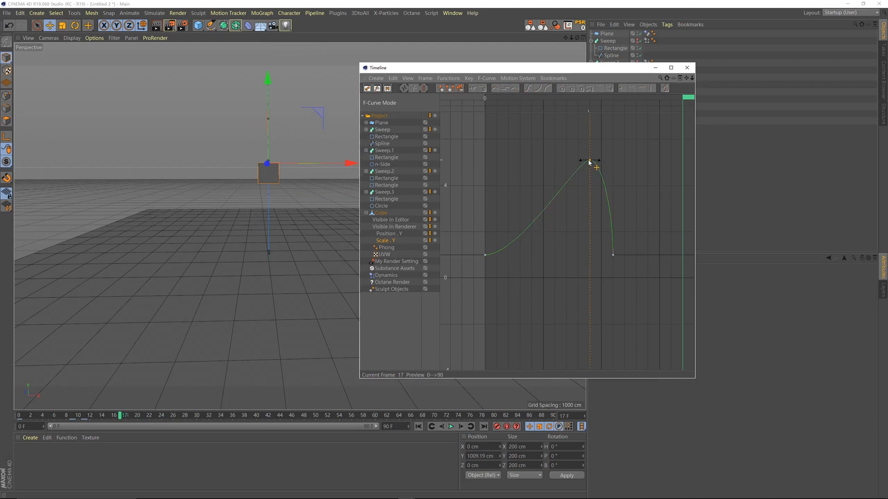
mouse_move(581, 97)
mouse_down()
mouse_move(511, 107)
mouse_move(636, 116)
mouse_move(406, 109)
mouse_up()
key(F8)
key(F8)
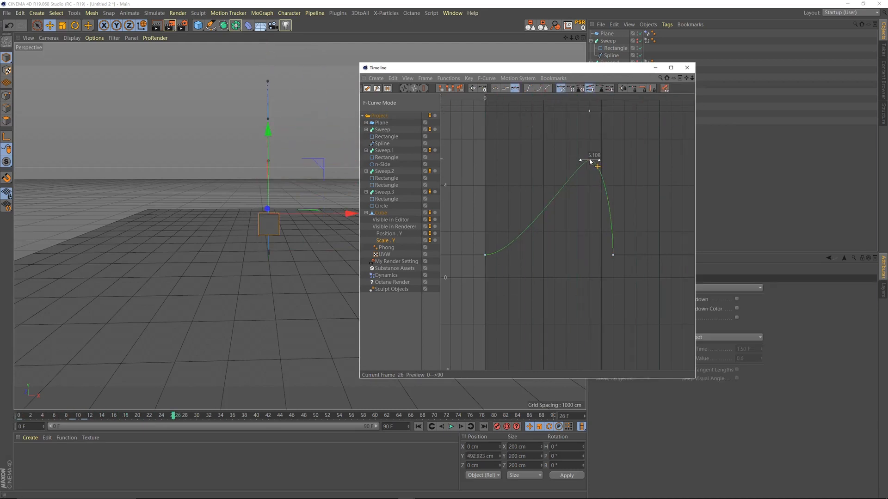
drag(590, 162, 591, 168)
Lengthen the frame 0 Scale Y key's outgoing tangent to about 4.59 frames and replay the fall.
drag(510, 258, 539, 256)
key(F8)
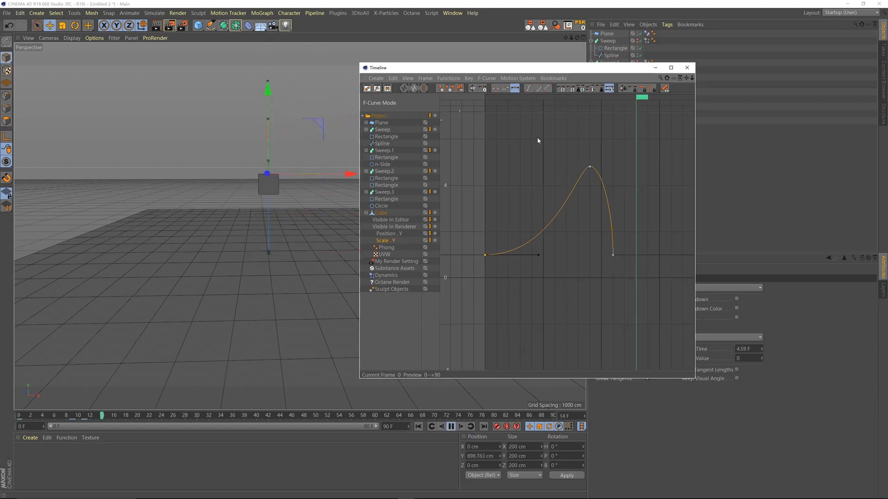
drag(527, 99, 420, 112)
drag(540, 99, 463, 111)
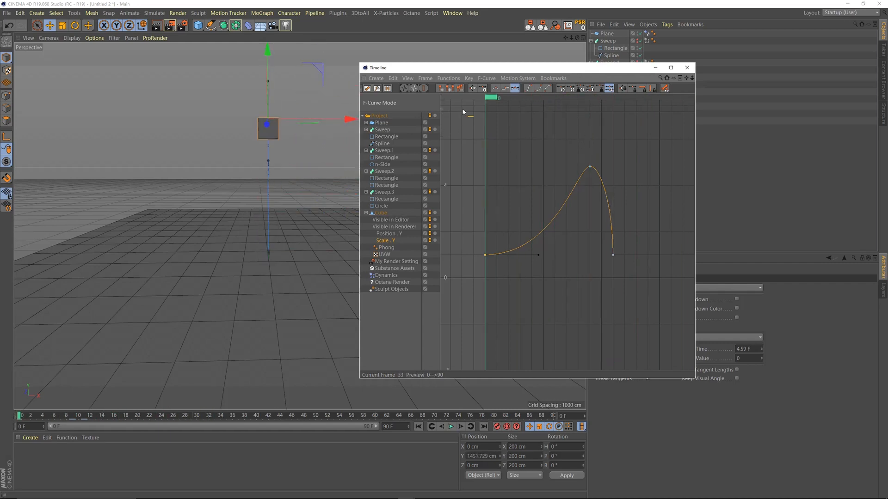
drag(492, 73, 415, 104)
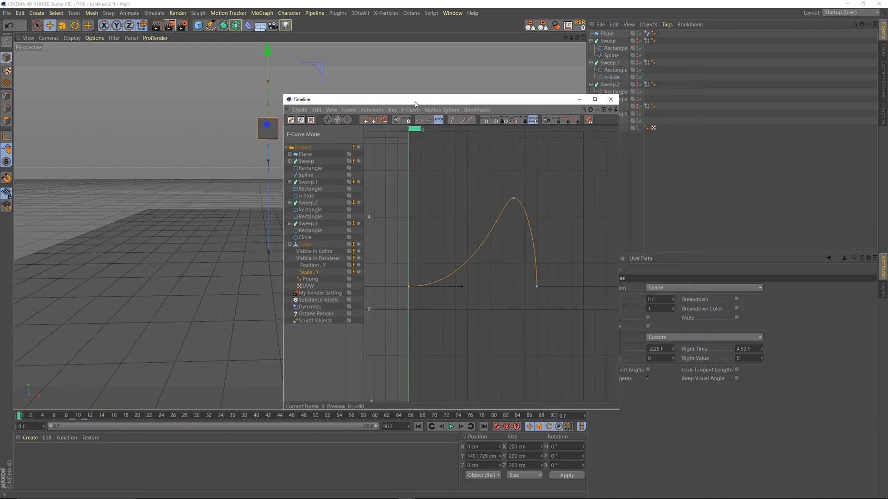
scroll(491, 254, down, 3)
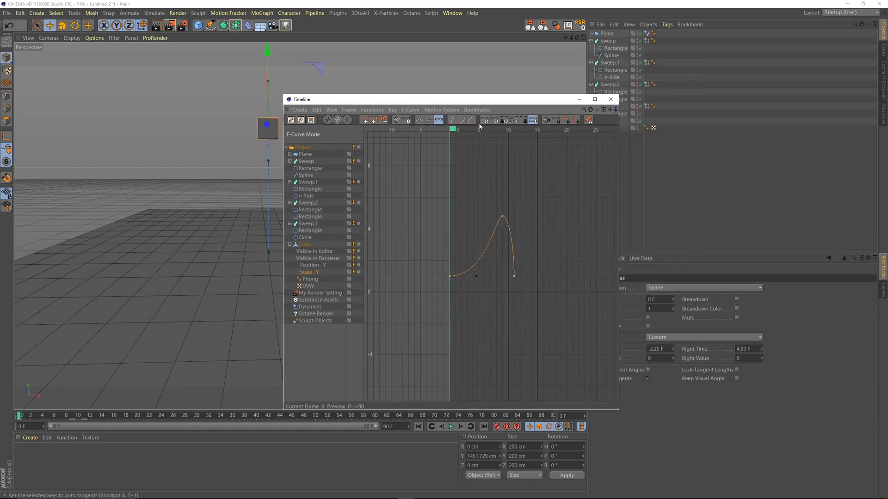
Copy the cube's Scale Y stretch keys so a second hump peaks at frame 20 and ends at frame 22.
click(492, 132)
drag(492, 134, 513, 142)
drag(503, 99, 589, 93)
drag(603, 122, 600, 272)
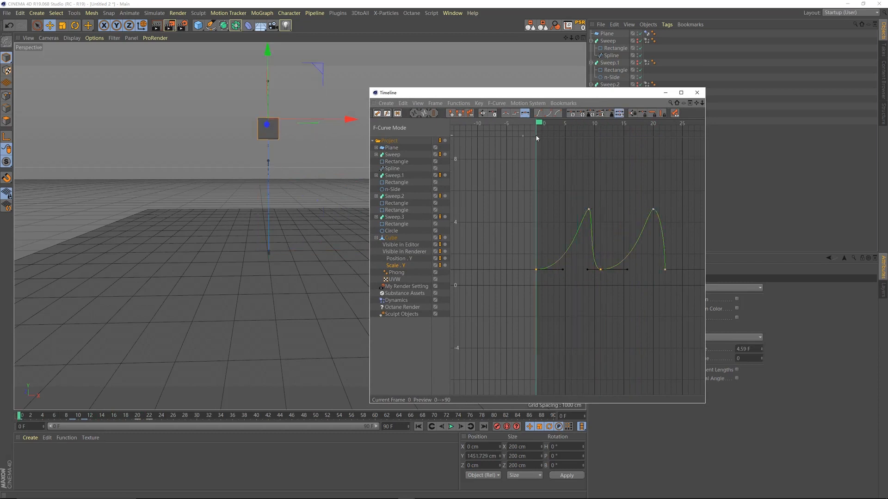
drag(599, 126, 617, 167)
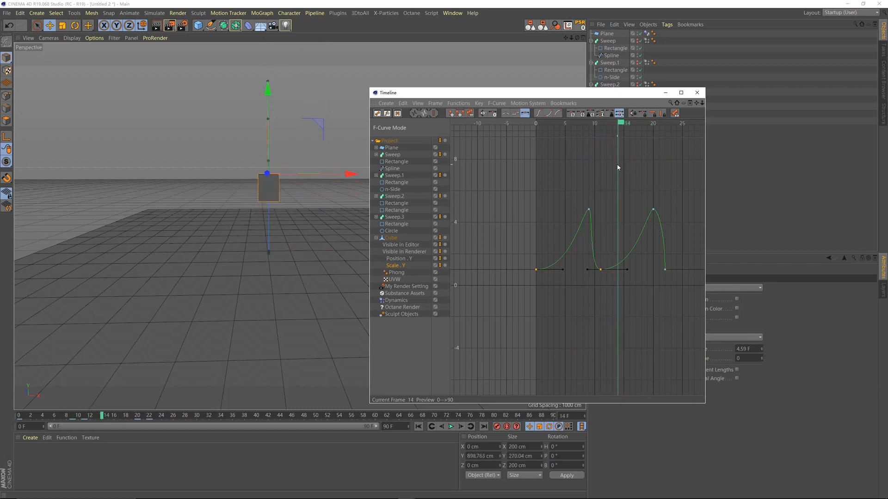
Move the second Scale Y peak to frame 12 and lower it to about 4.27, replaying the fall.
drag(653, 211, 620, 213)
drag(578, 124, 621, 142)
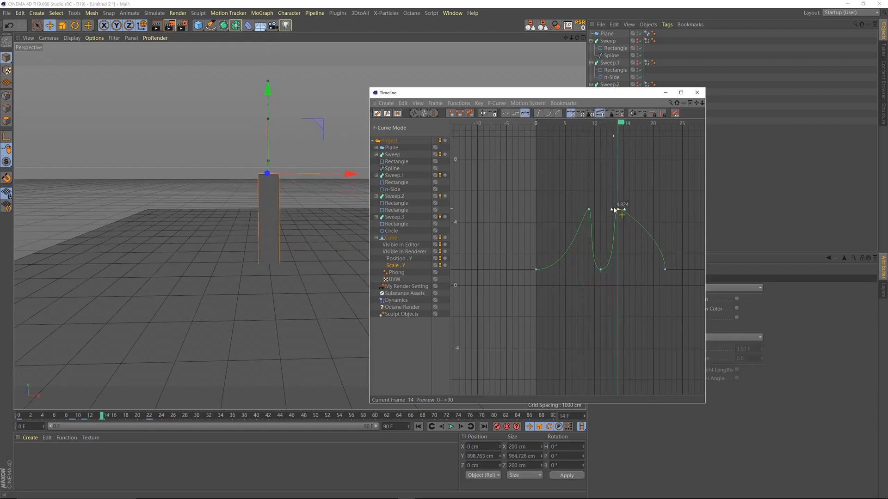
mouse_move(619, 211)
mouse_down()
mouse_move(620, 247)
mouse_move(622, 227)
mouse_up()
key(F8)
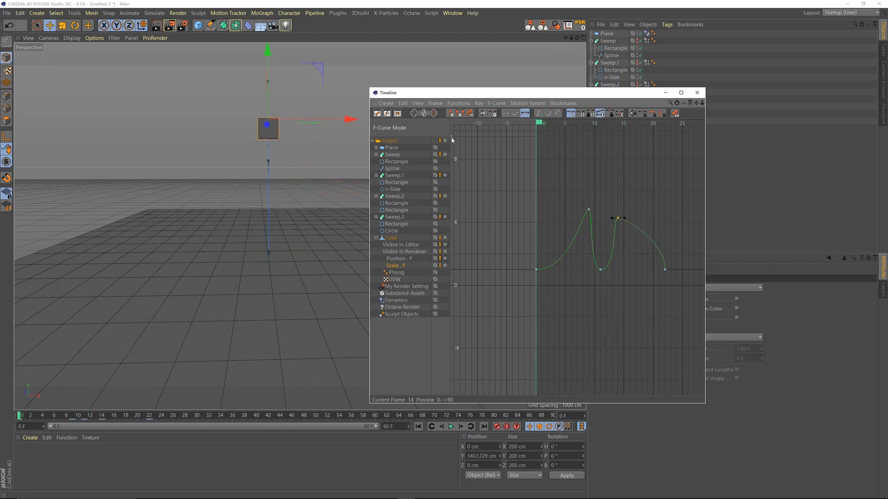
drag(590, 137, 615, 136)
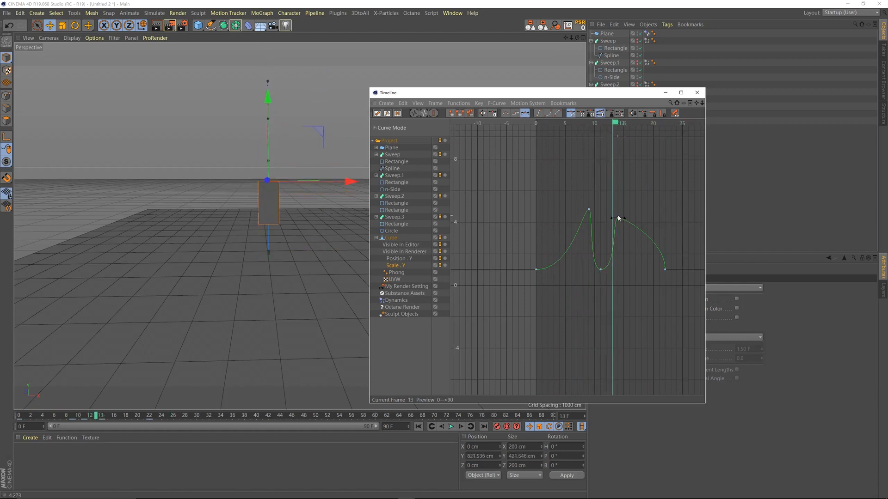
drag(618, 220, 607, 220)
drag(574, 121, 607, 136)
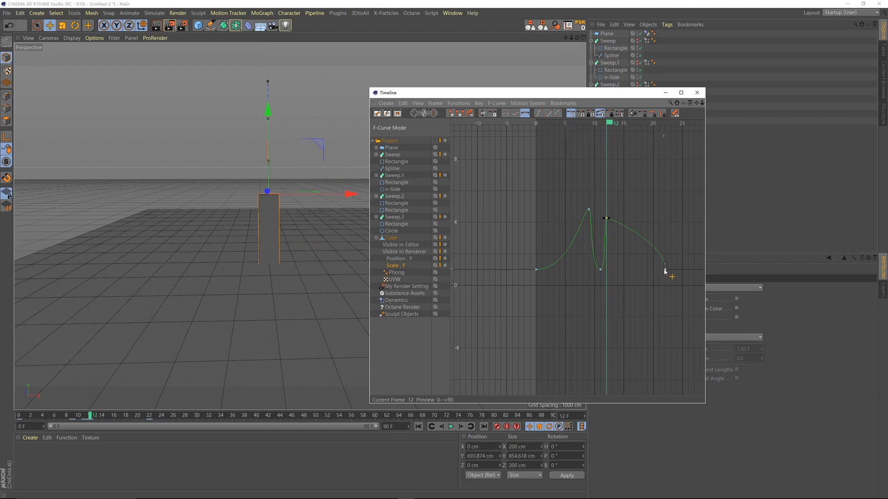
Move the second Scale Y hump's end key to frame 13 and replay the animation.
click(612, 269)
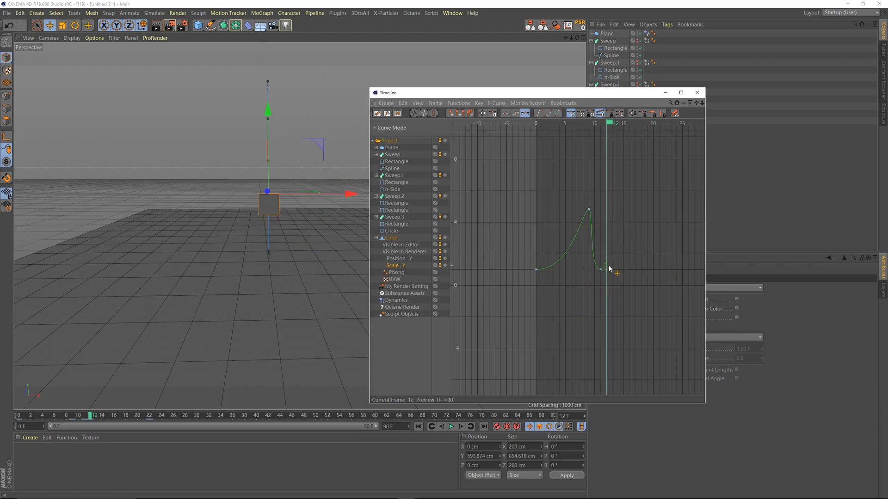
mouse_move(609, 125)
mouse_down()
mouse_move(617, 127)
mouse_move(607, 129)
mouse_up()
key(shift+f)
key(F8)
drag(550, 124, 593, 137)
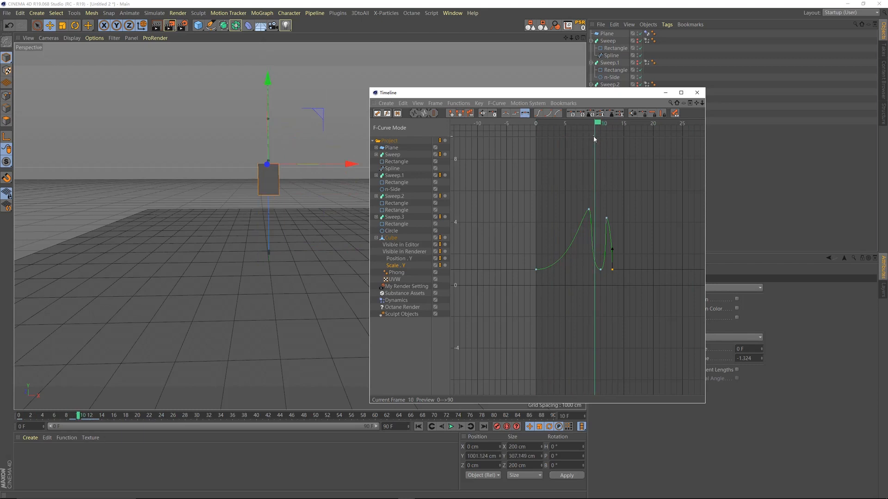
Try shifting the Scale Y keys at frames 11 to 13 one frame earlier, replay, and undo the shift.
drag(603, 278, 595, 273)
drag(580, 130, 597, 158)
key(F8)
key(F8)
click(523, 132)
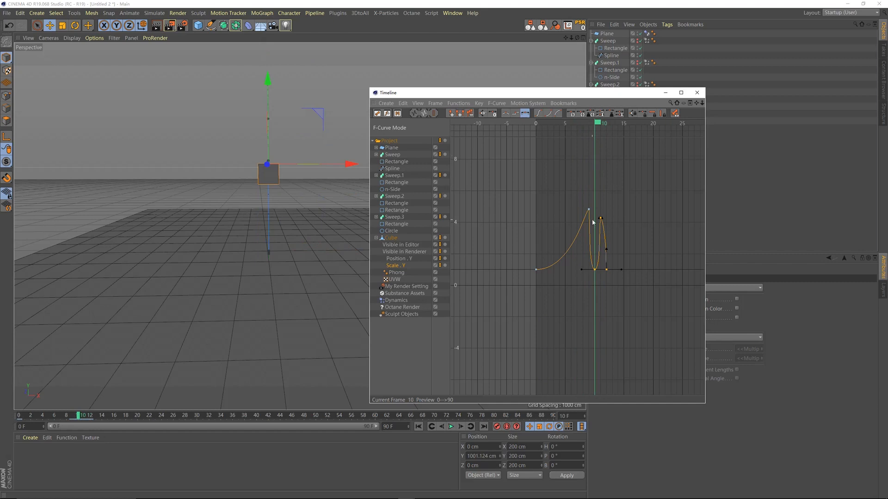
key(ctrl+z)
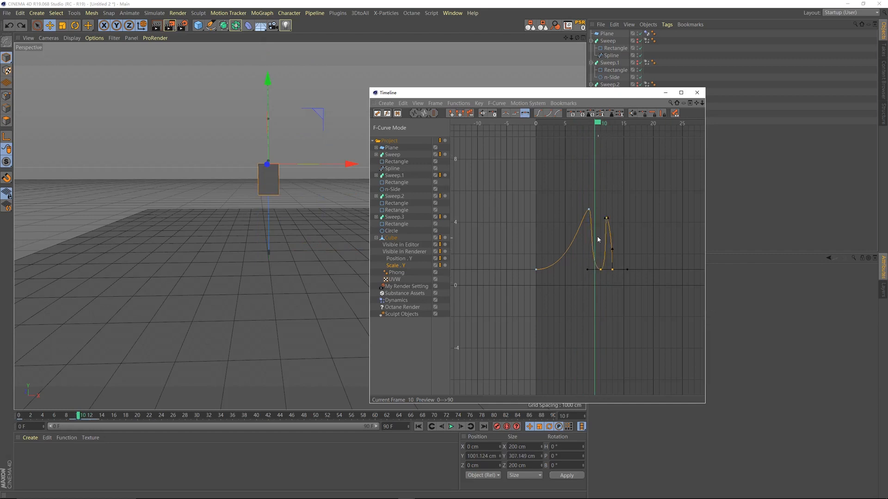
Move the first Scale Y peak to frame 10 and replay the fall.
drag(589, 209, 595, 210)
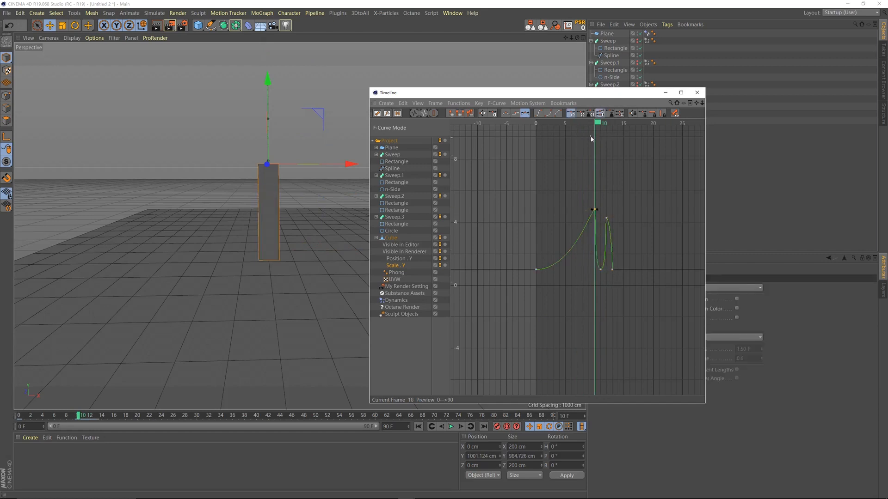
drag(593, 127, 534, 125)
key(F8)
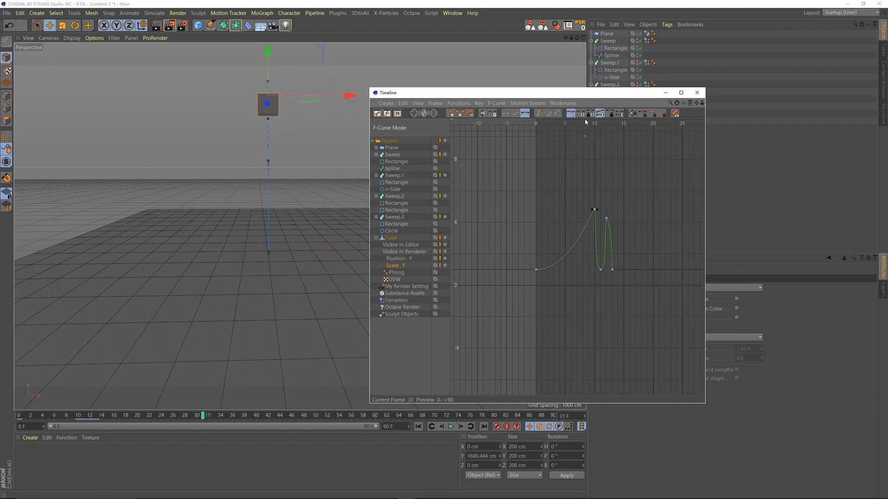
drag(582, 128, 534, 176)
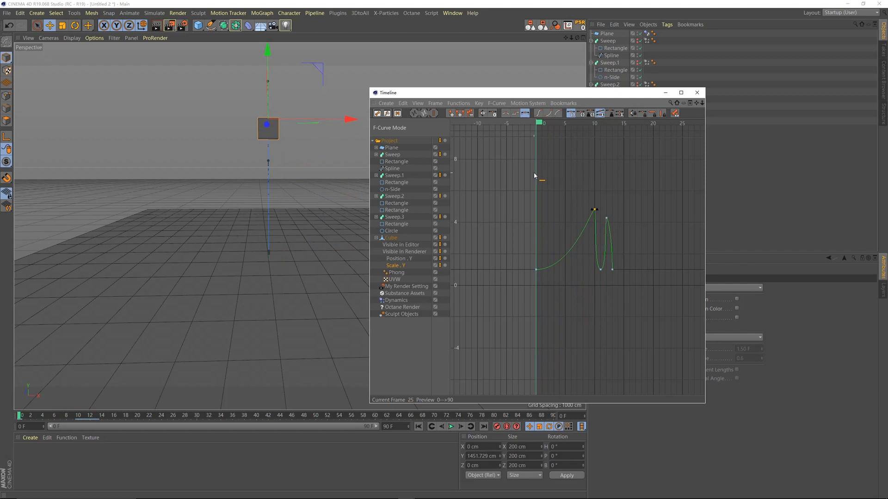
Add a base-level Scale Y key at frame 20 and flatten the curve between frames 13 and 20.
drag(572, 97, 534, 94)
drag(520, 123, 620, 167)
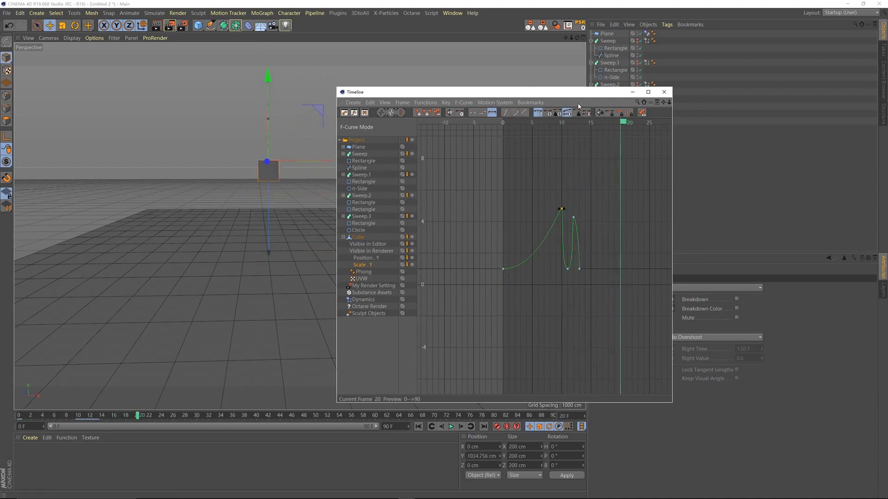
drag(623, 125, 648, 112)
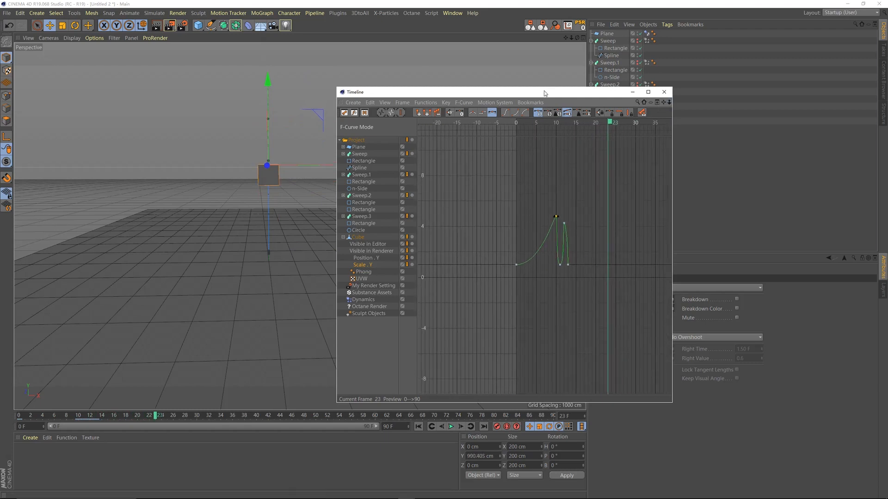
drag(544, 91, 528, 87)
mouse_move(591, 123)
mouse_down()
mouse_move(612, 124)
mouse_move(505, 123)
mouse_move(609, 135)
mouse_move(582, 135)
mouse_up()
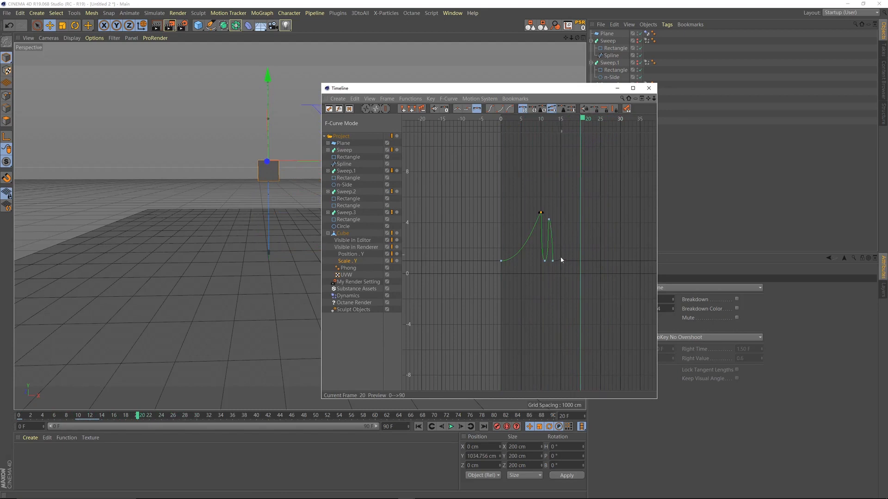
mouse_move(582, 263)
mouse_down()
mouse_move(582, 246)
mouse_move(577, 270)
mouse_up()
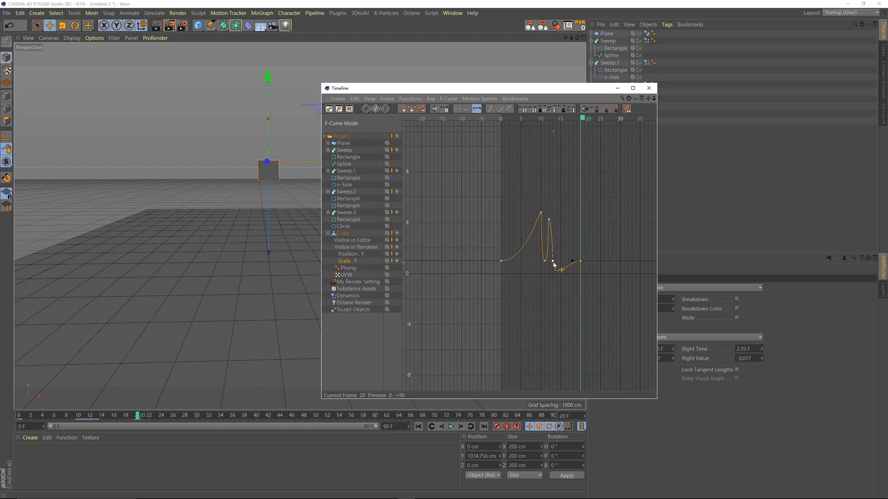
key(ctrl+z)
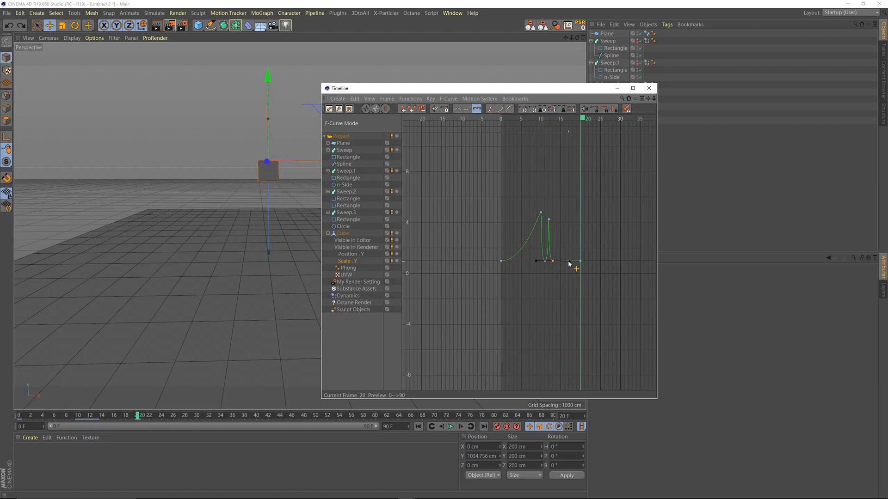
drag(574, 254, 591, 272)
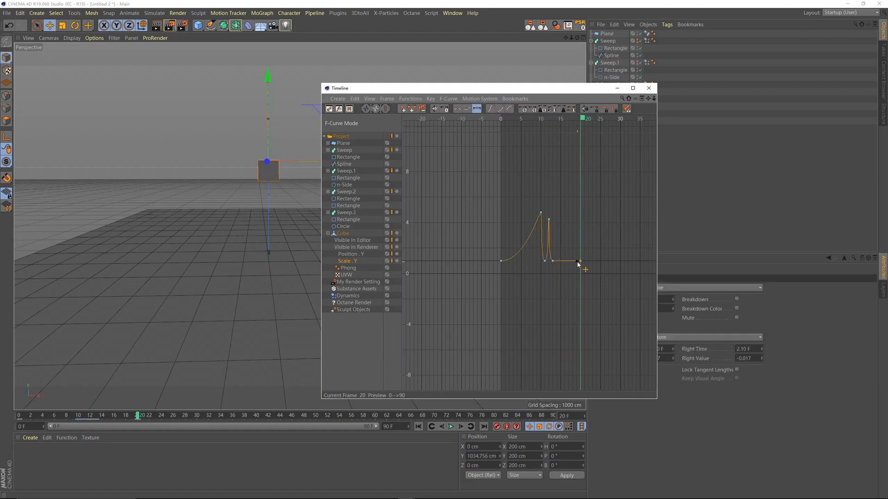
Replay the fall and add a second-bounce stretch by copying the Scale Y peak to frame 23 and a base key to frame 27.
click(527, 121)
key(shift+f)
key(F8)
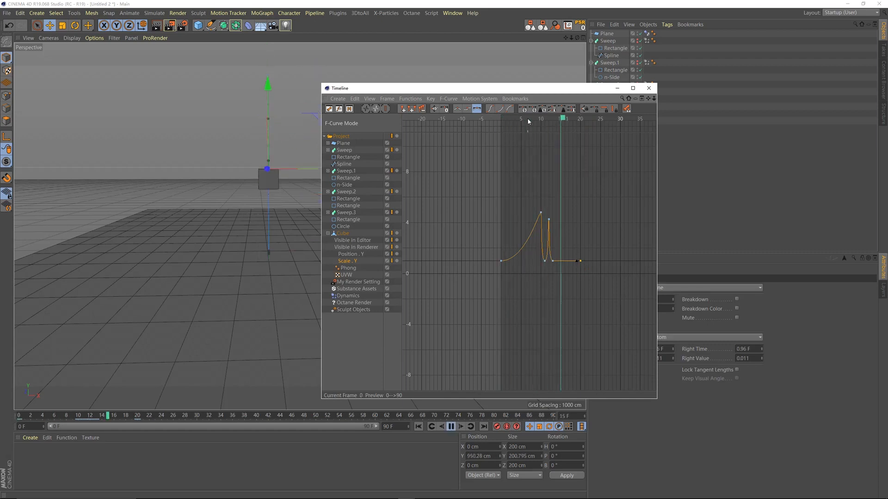
key(F8)
click(531, 121)
drag(532, 123, 588, 153)
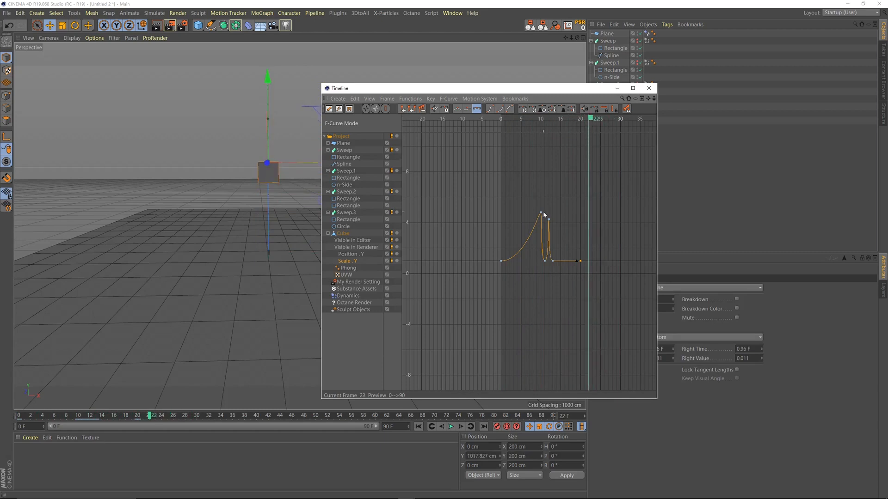
ctrl+click(591, 213)
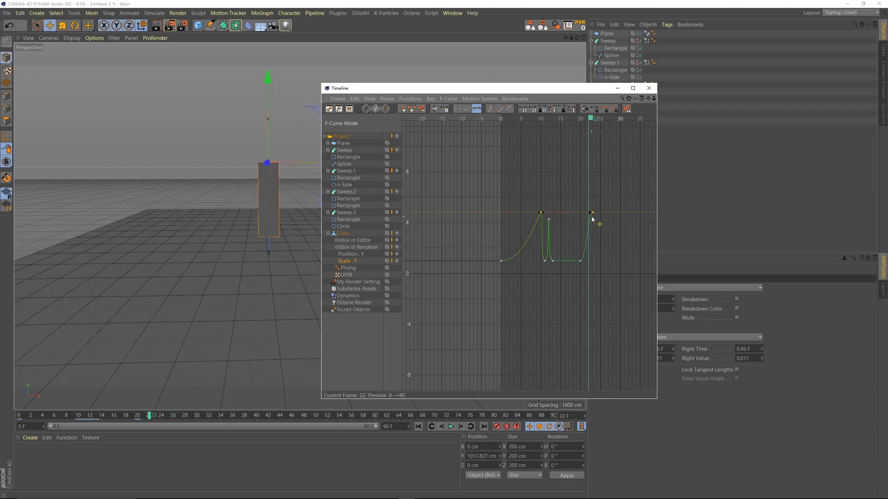
drag(579, 126, 608, 137)
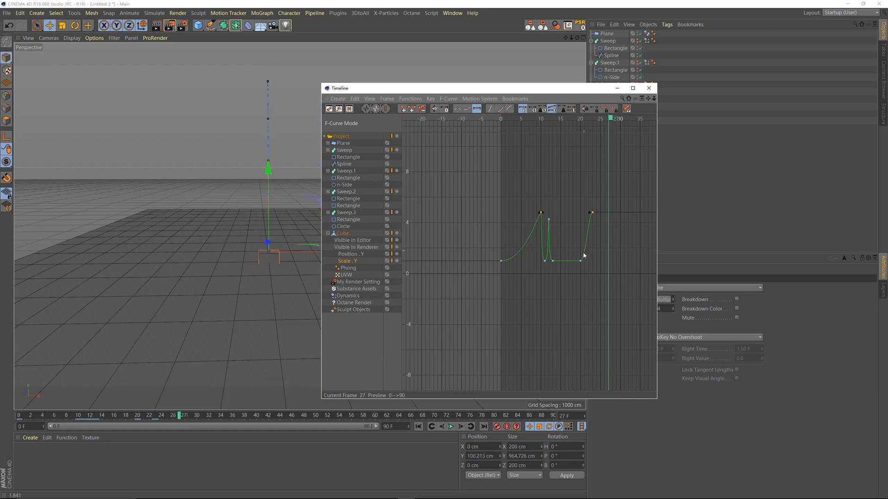
click(608, 263)
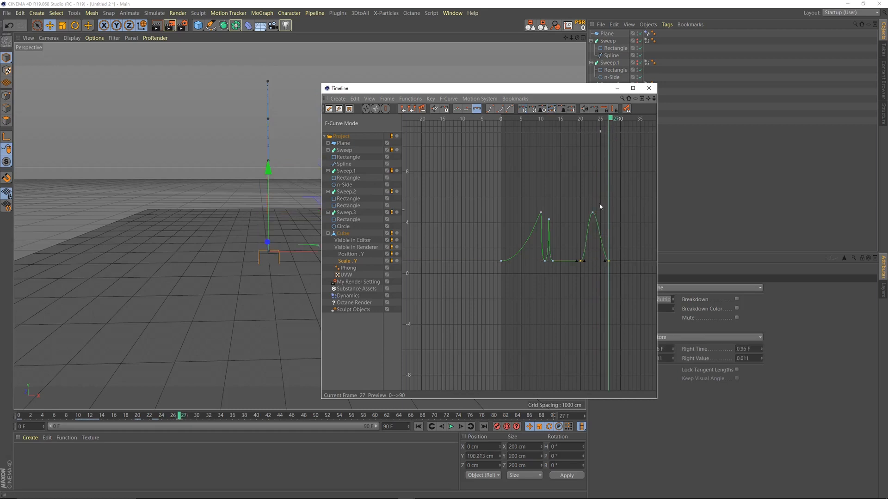
Move the frame 23 Scale Y peak to frame 26, replaying the animation to judge the second bounce.
click(569, 119)
key(F8)
drag(569, 120, 607, 119)
key(F8)
drag(591, 215, 602, 216)
key(F8)
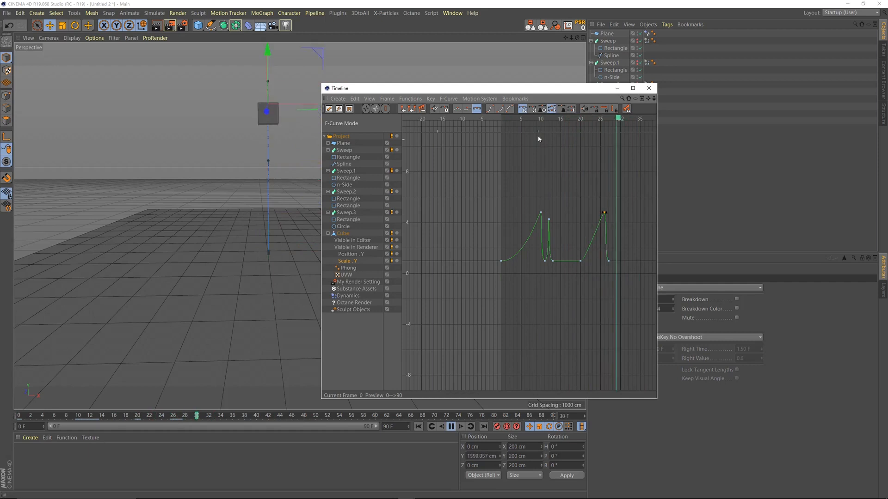
key(F8)
key(F8)
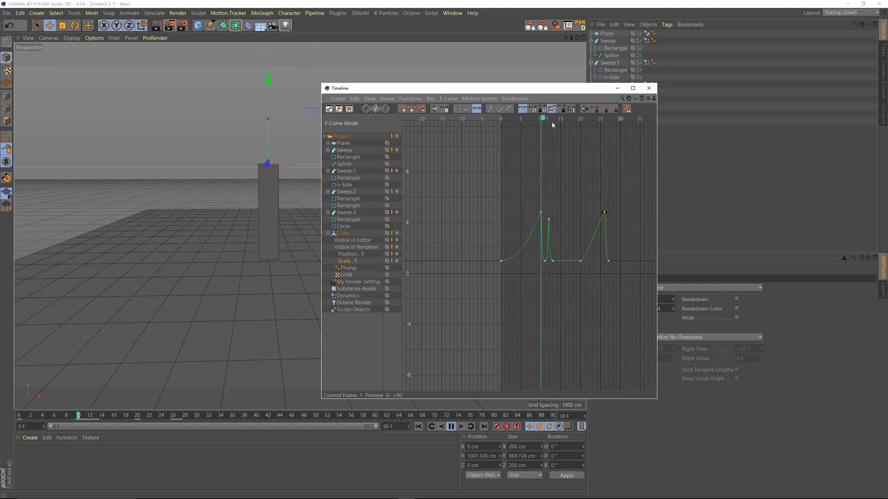
Copy the frame 27 base-level Scale Y key to frame 36, keeping the curve flat between them.
drag(537, 121, 628, 145)
drag(648, 98, 561, 126)
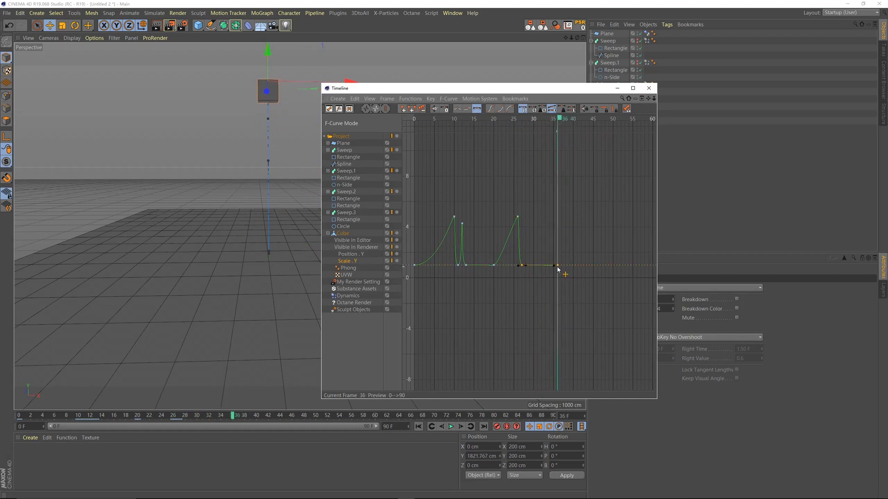
click(557, 266)
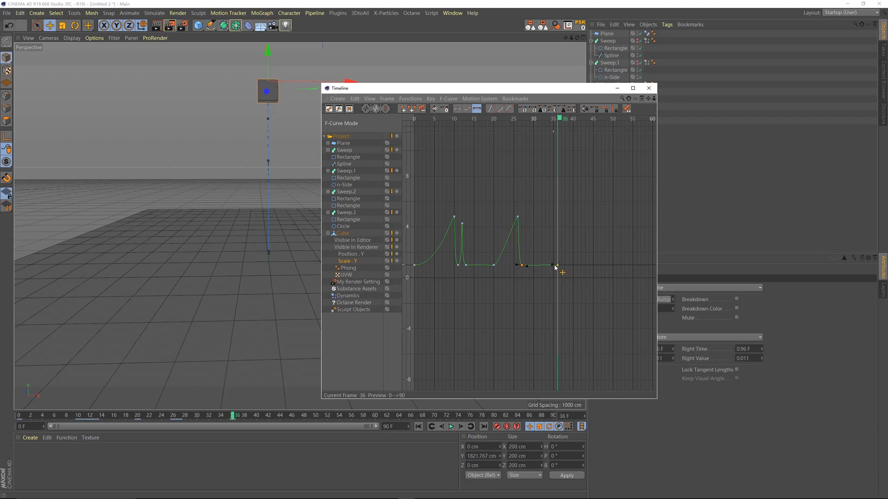
key(ctrl+z)
Copy the Scale Y peak to frame 42 and the base key to frame 46 for the last fall.
ctrl+drag(518, 217, 571, 221)
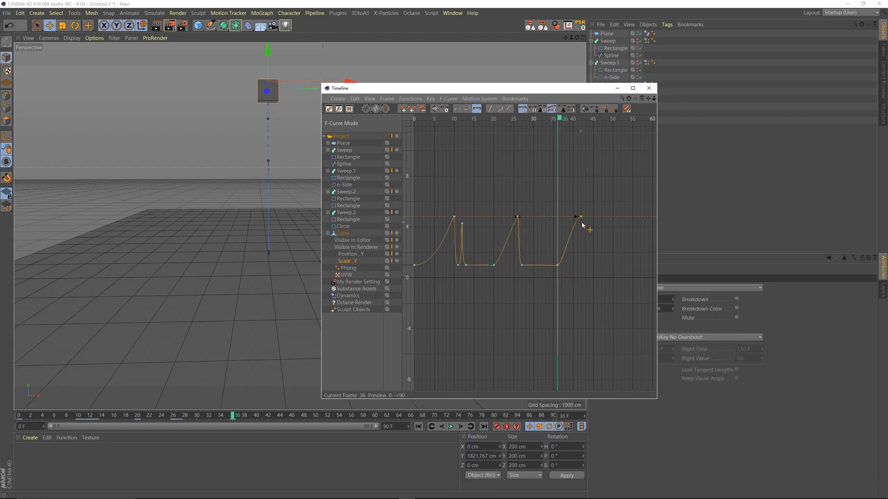
drag(560, 126, 586, 130)
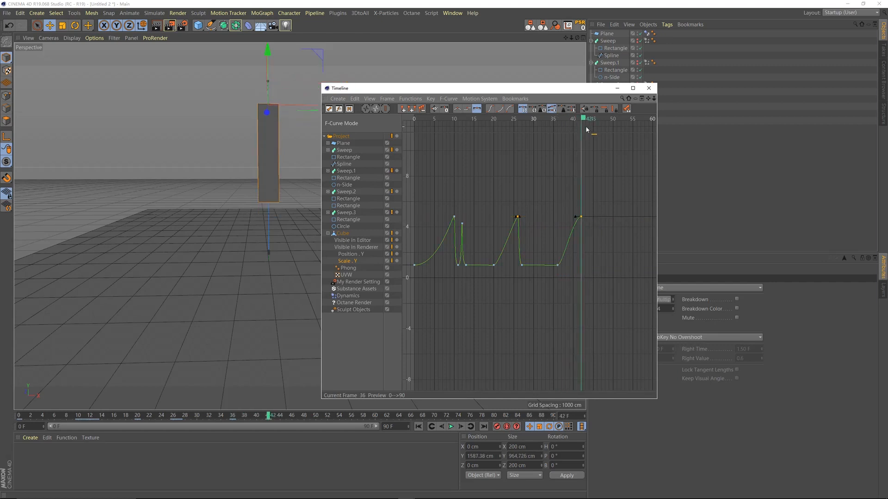
ctrl+drag(557, 267, 596, 271)
Replay and scrub the last impact around frames 44 and 45, and move the final Scale Y key to frame 45.
click(536, 120)
key(F8)
click(540, 121)
drag(544, 122, 596, 120)
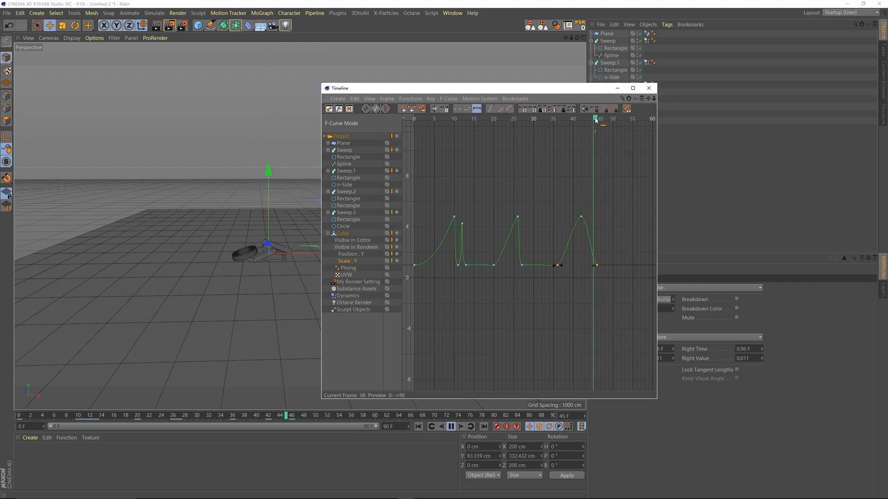
click(592, 119)
key(F8)
click(594, 119)
drag(594, 118, 591, 118)
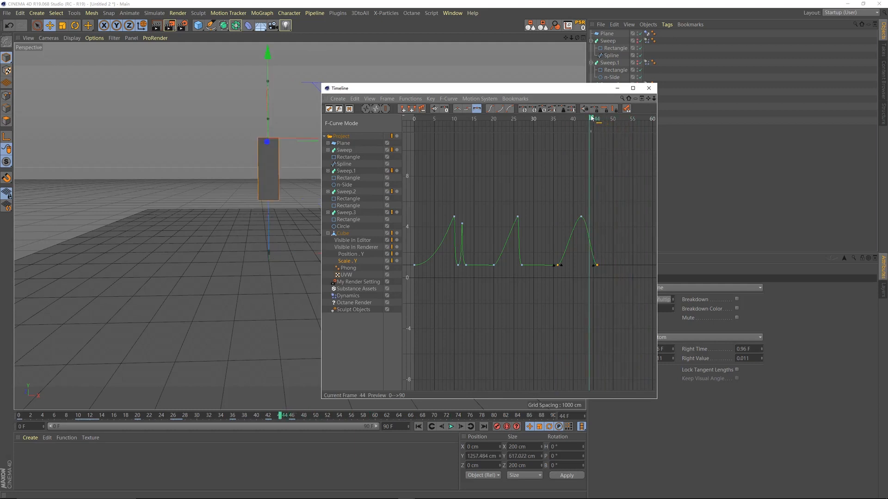
ctrl+drag(597, 264, 592, 267)
Turn the frame 45 Scale Y key's incoming tangent straight up with a value of about 2.96, and replay.
click(605, 261)
click(596, 266)
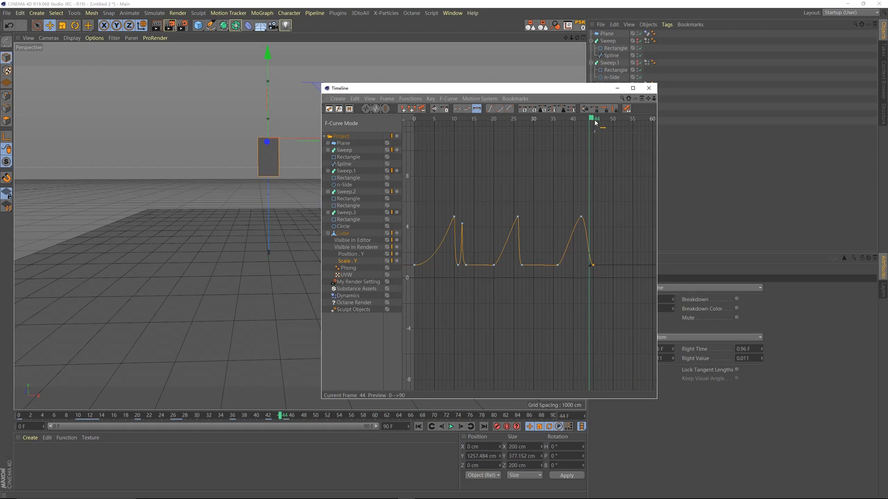
drag(596, 123, 597, 125)
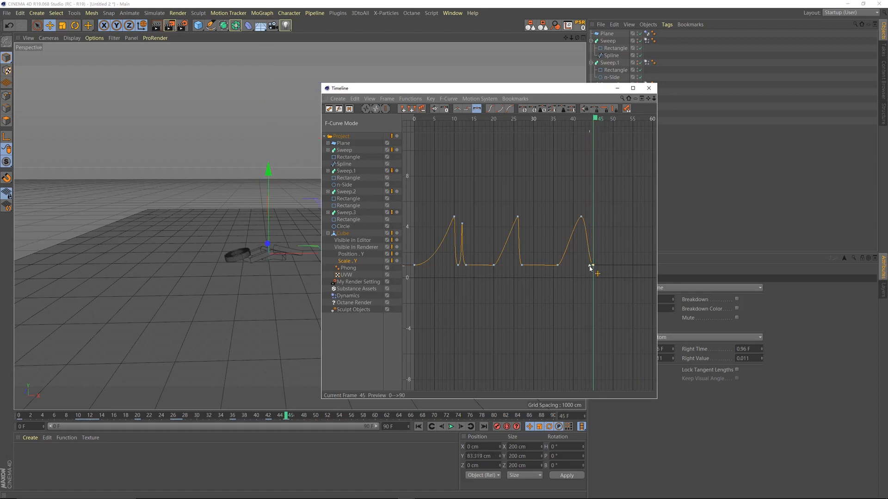
key(F8)
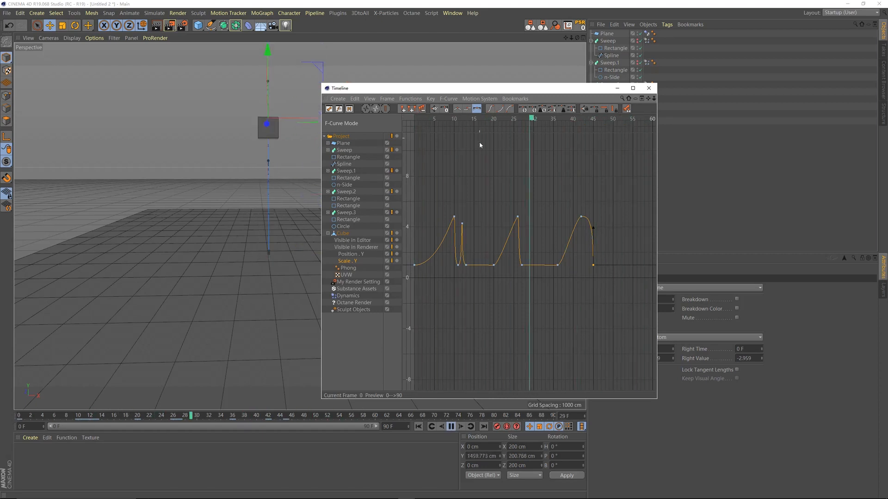
Lengthen the frame 36 Scale Y key's outgoing tangent to about 5.97 frames, and replay the last fall.
key(F8)
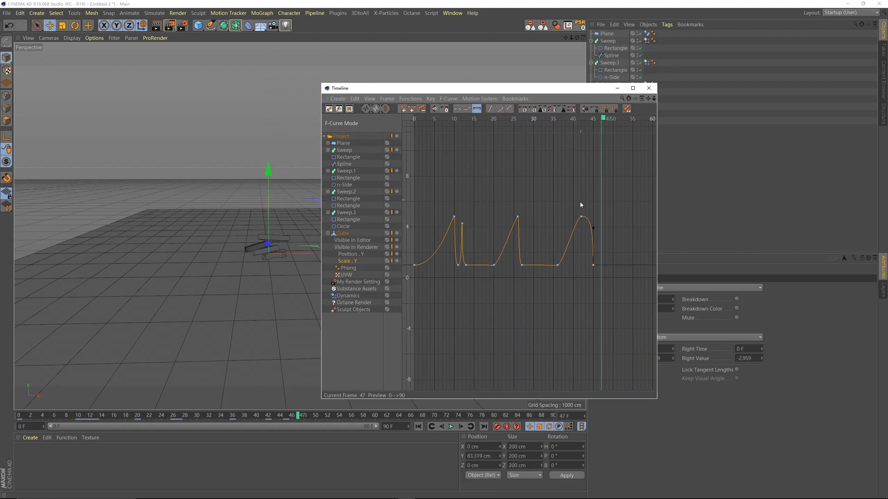
click(554, 121)
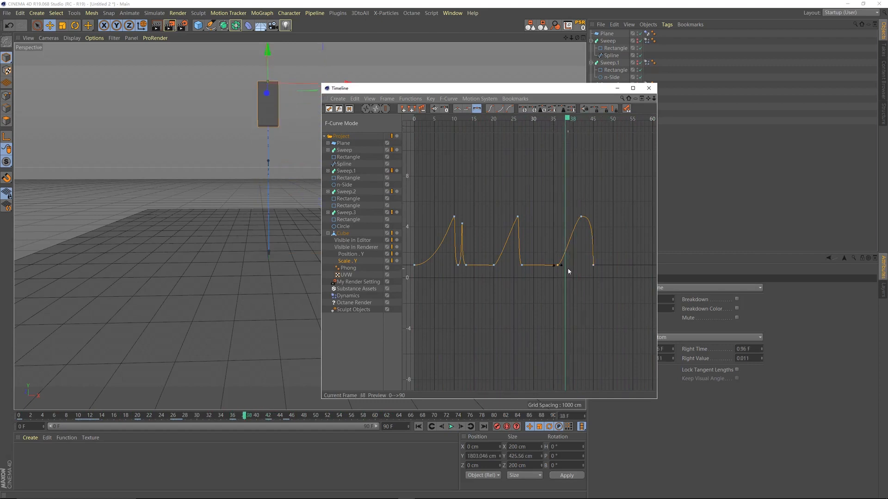
drag(562, 267, 575, 271)
click(545, 120)
key(F8)
key(F8)
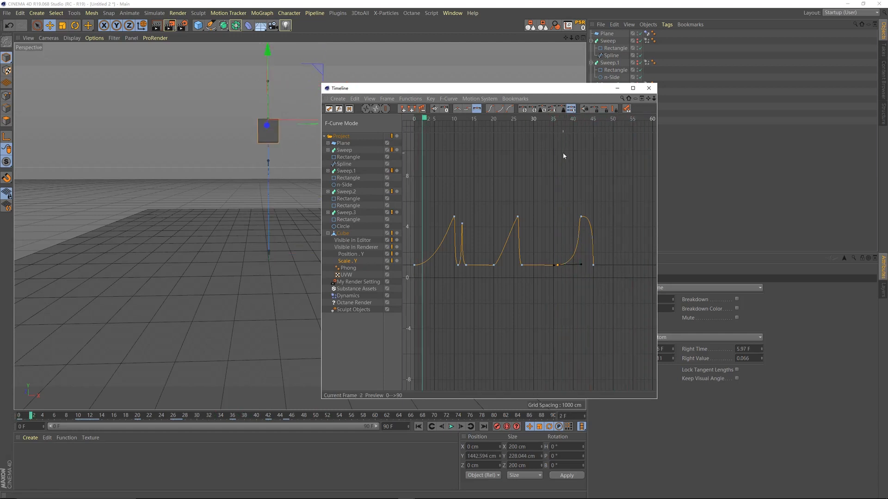
Replay the animation several times to check the stretch timing across all three falls.
key(F8)
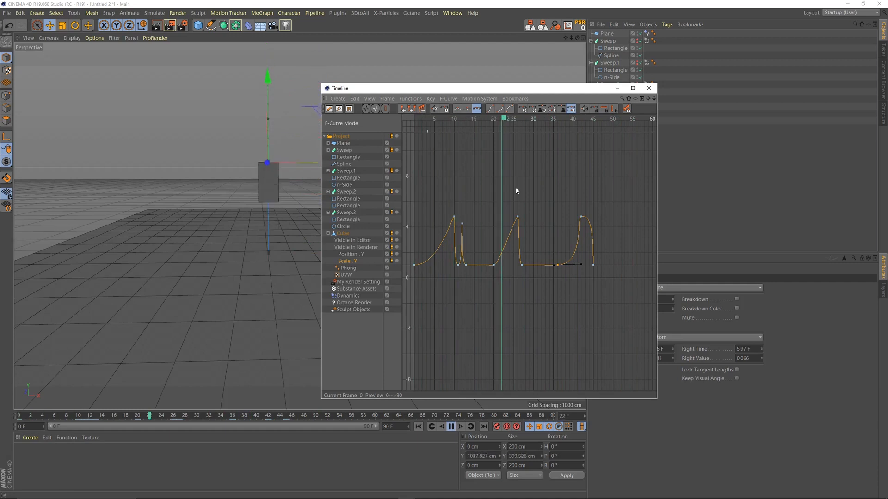
key(F8)
key(F8)
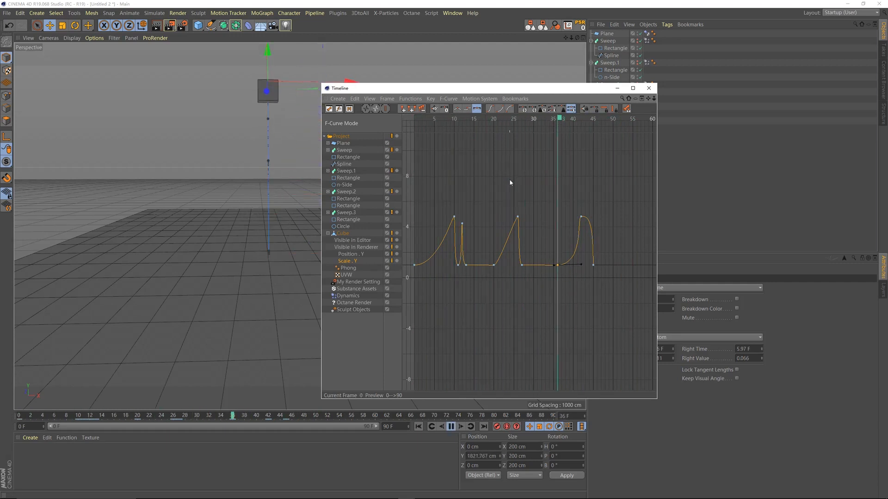
key(F8)
key(F8)
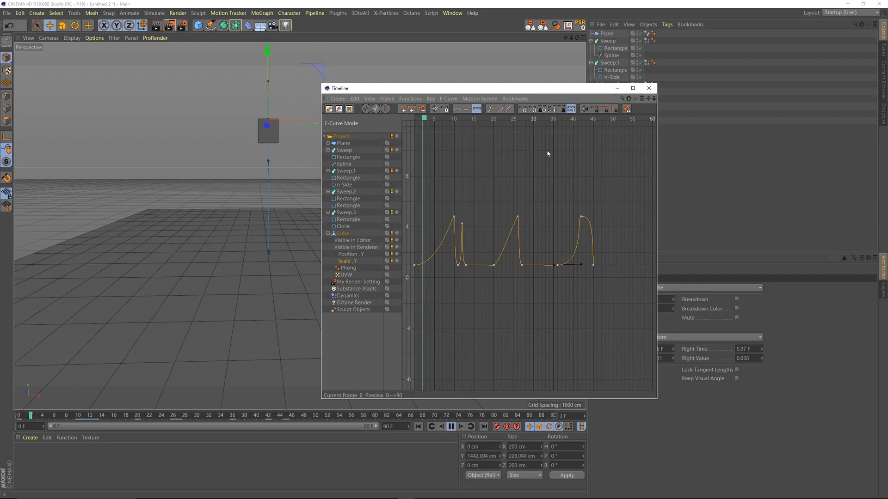
key(F8)
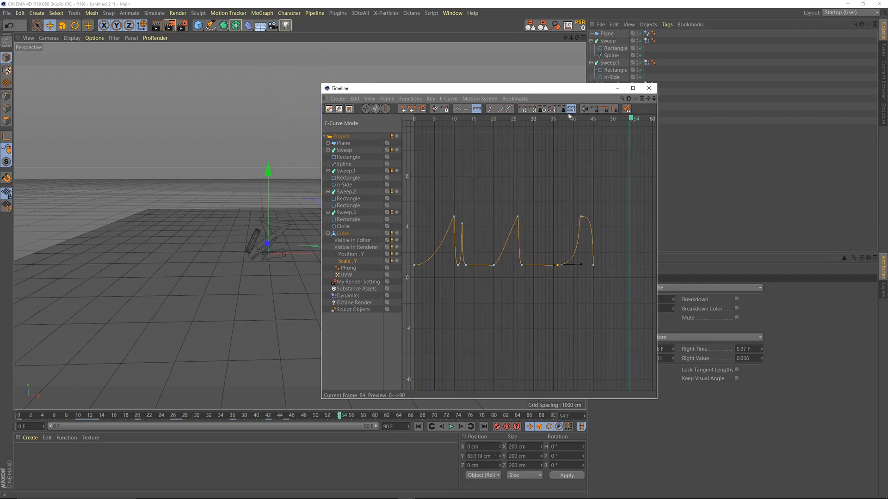
Tilt the frame 45 Scale Y key's incoming tangent toward the peak, about 1.41 frames and 3.04 in value, and replay.
click(573, 119)
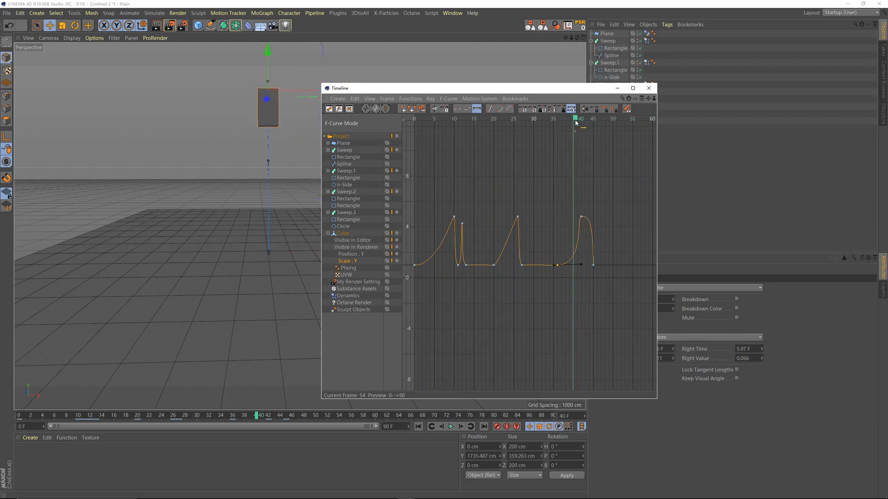
click(581, 217)
click(593, 265)
key(F8)
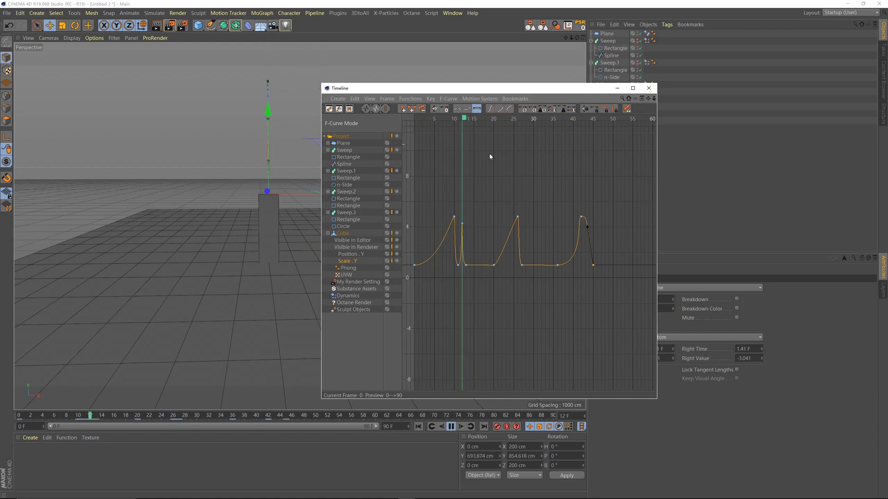
key(F8)
key(F8)
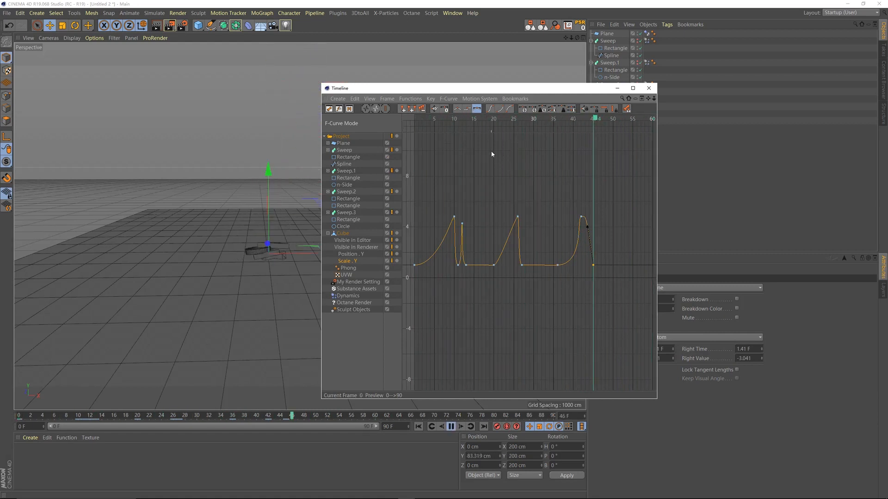
key(F8)
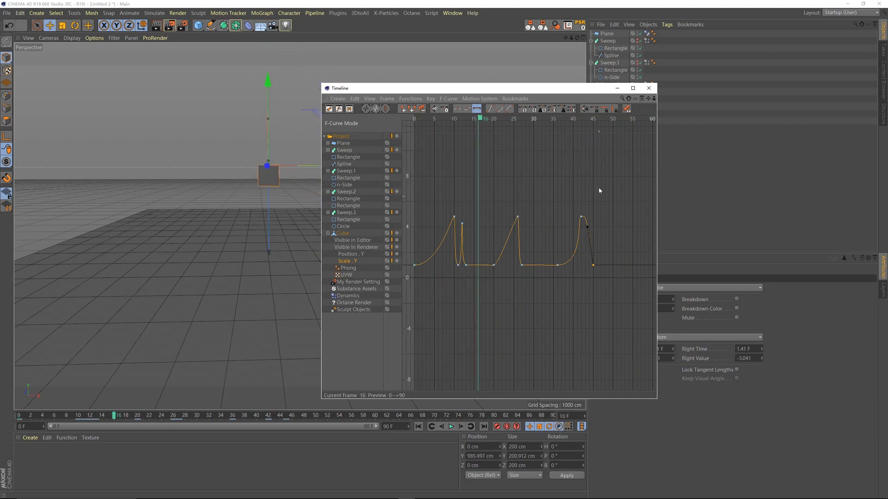
Raise the frame 42 Scale Y peak to about 6.9 and replay the final fall.
click(582, 121)
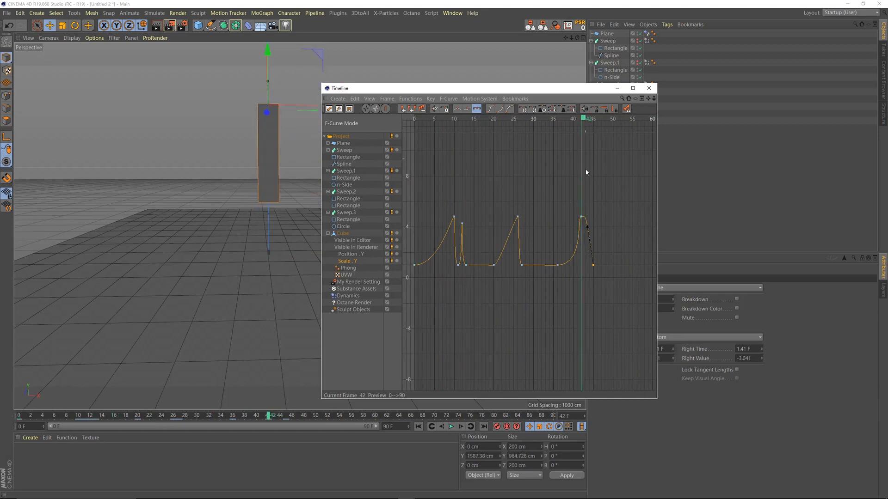
drag(582, 215, 583, 200)
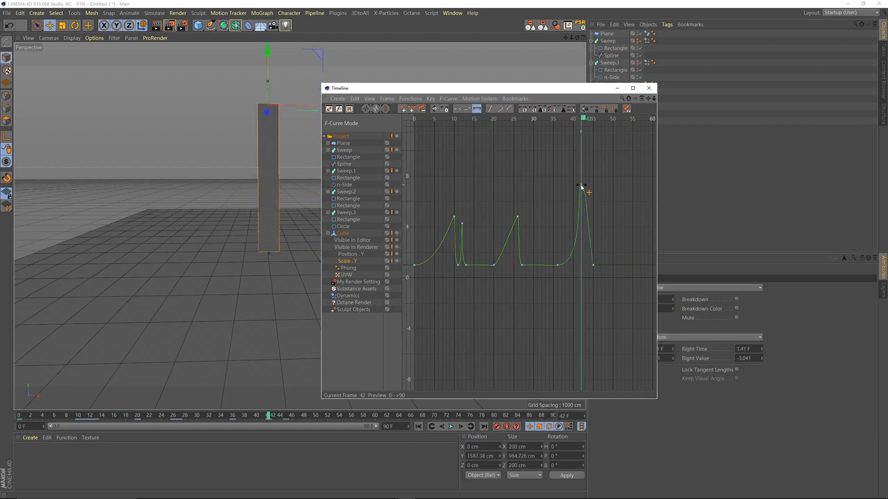
key(F8)
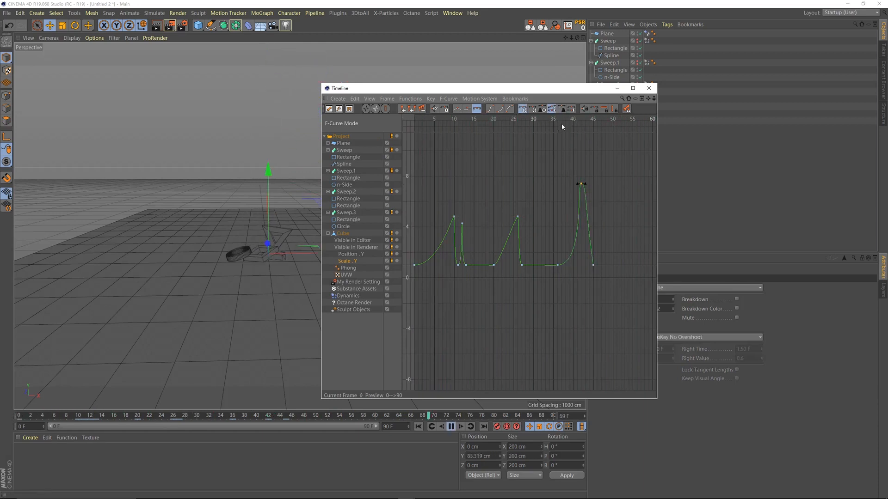
key(F8)
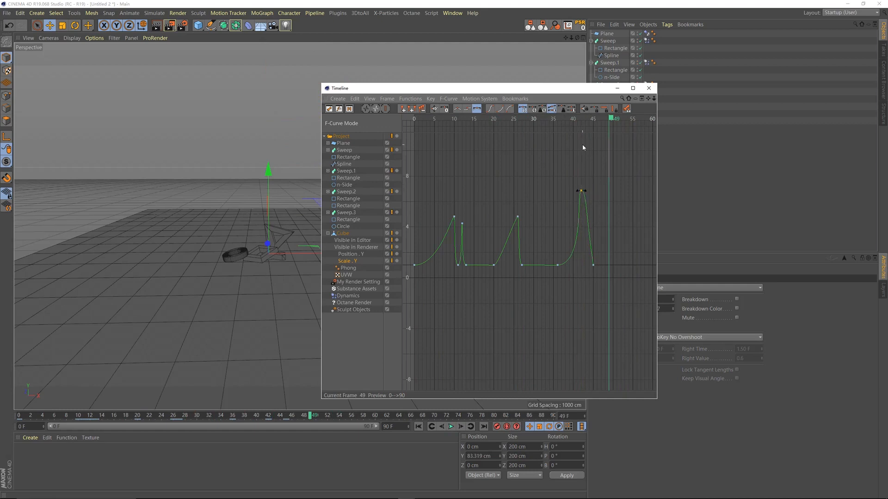
key(F8)
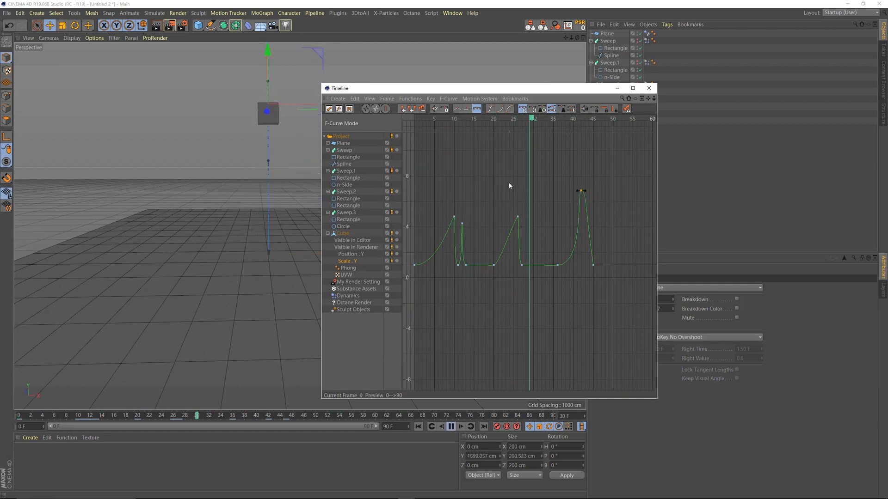
key(F8)
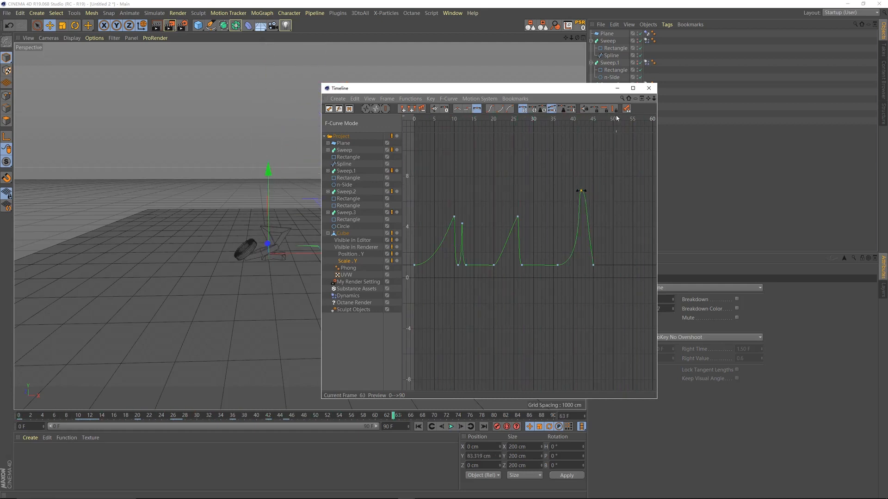
Scrub back and forth through the animation to examine the cube's stretch, ending on the first fall.
mouse_move(540, 120)
mouse_down()
mouse_move(582, 133)
mouse_move(413, 144)
mouse_up()
mouse_move(612, 171)
mouse_down()
mouse_move(518, 220)
mouse_move(528, 230)
mouse_up()
click(613, 179)
drag(613, 182, 437, 279)
click(594, 291)
drag(626, 280, 413, 151)
click(428, 150)
drag(434, 122, 451, 131)
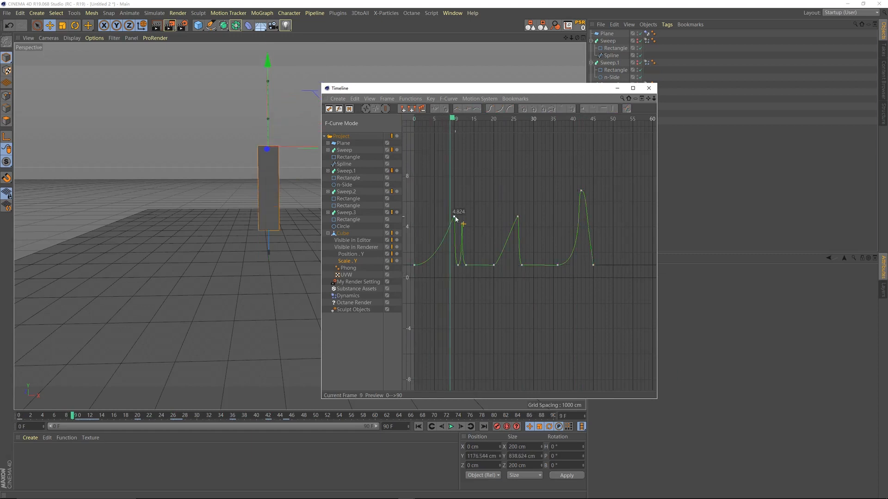
Try deleting the frame 12 Scale Y peak key, replay the first bounce, and undo the deletion.
drag(456, 224, 460, 225)
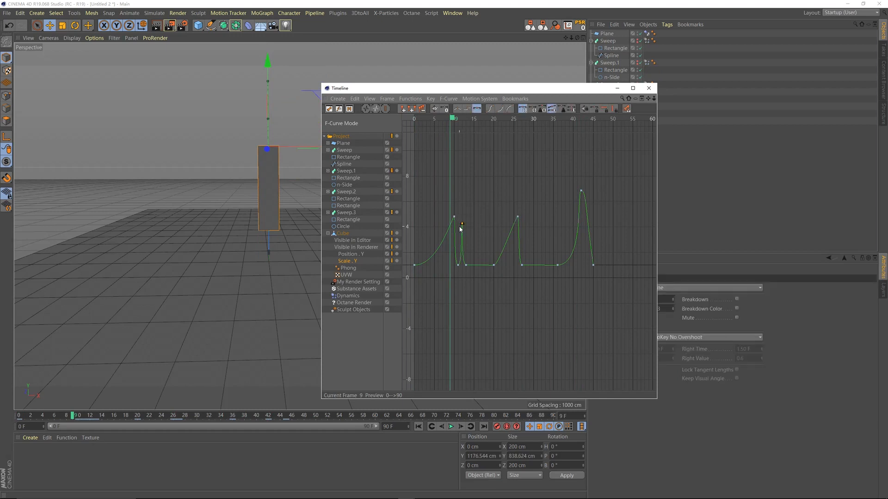
key(Delete)
key(F8)
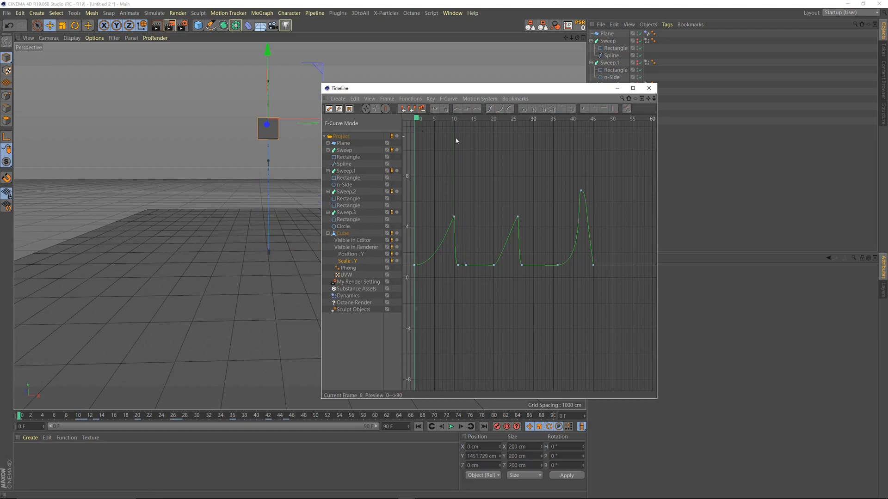
key(F8)
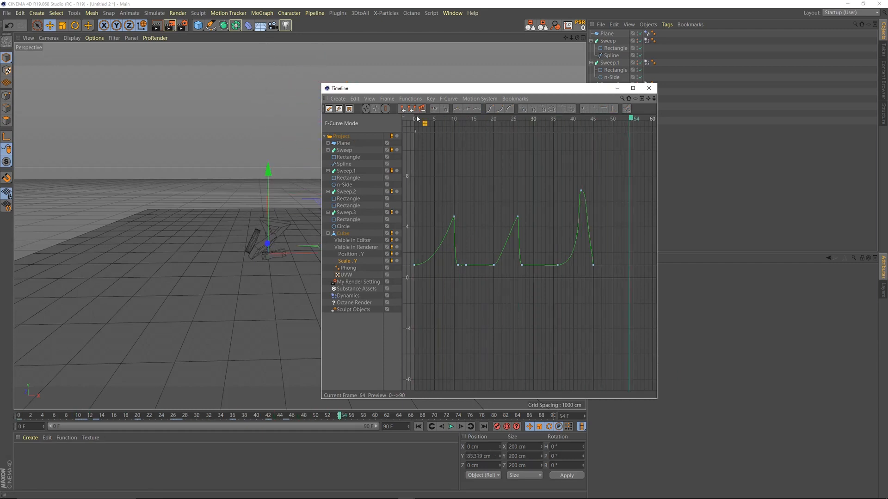
key(ctrl+z)
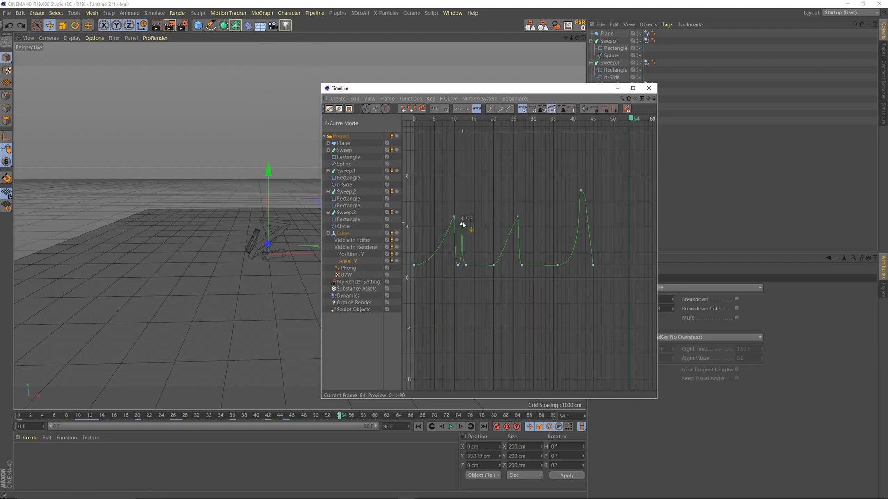
Add a base-level Scale Y key at frame 30 and a peak of about 7.4 at frame 29, and replay.
drag(457, 123, 529, 174)
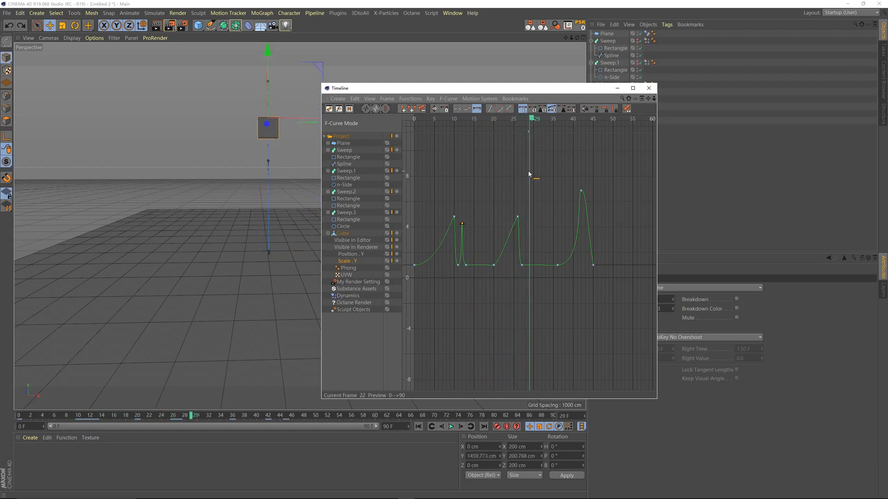
ctrl+click(534, 264)
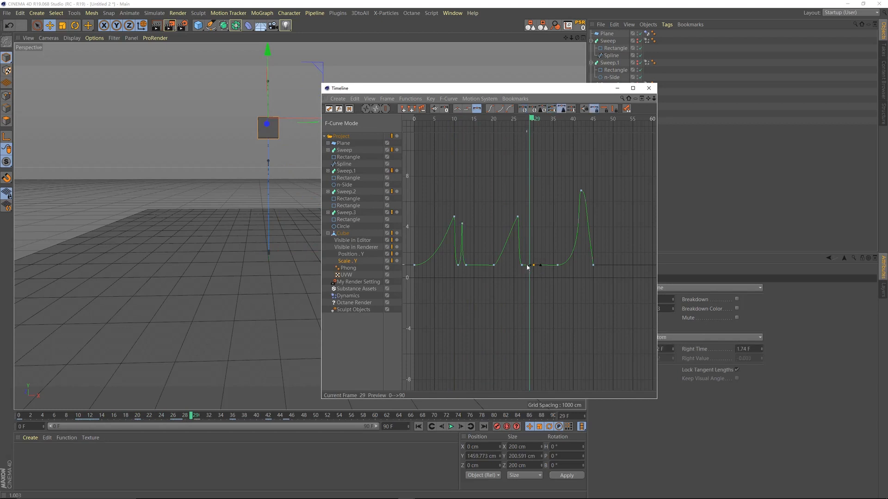
drag(530, 258, 530, 223)
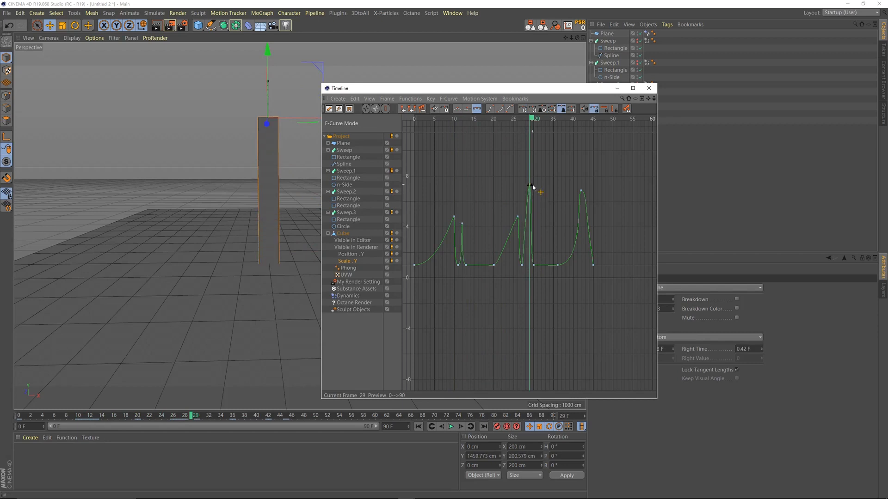
key(F8)
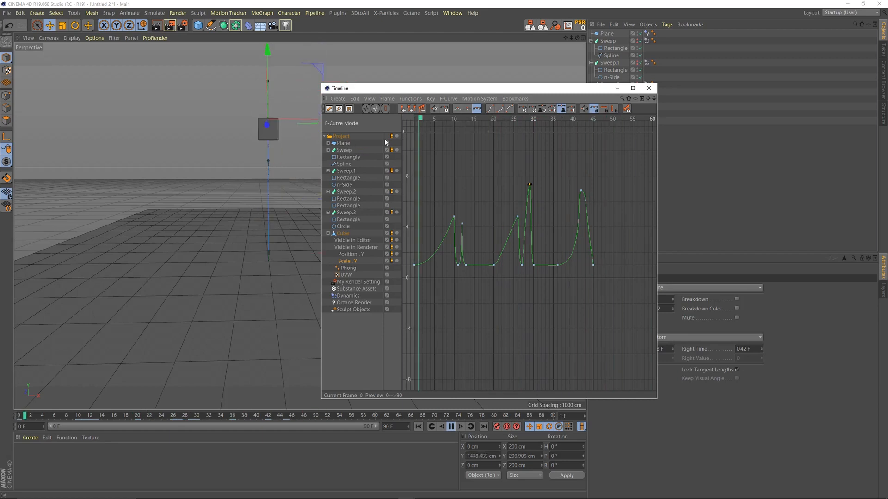
key(F8)
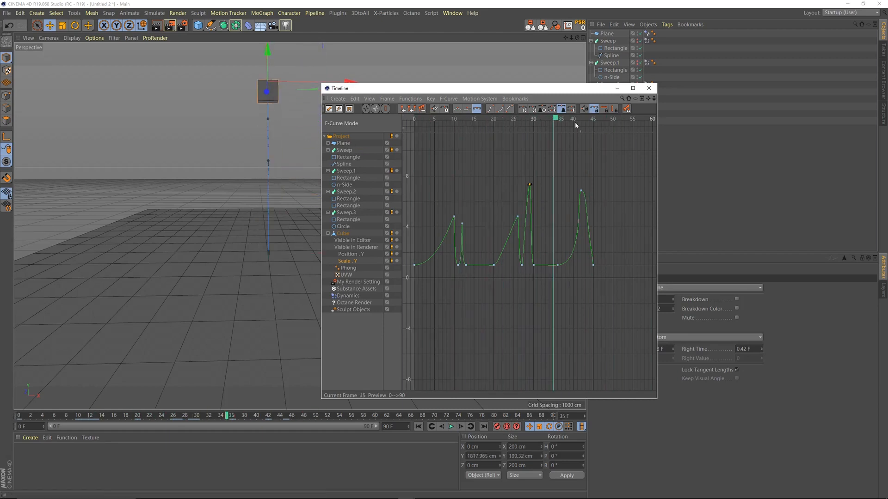
Try moving the final Scale Y key from frame 45 to frame 44, and undo the move.
drag(553, 120, 591, 121)
click(593, 265)
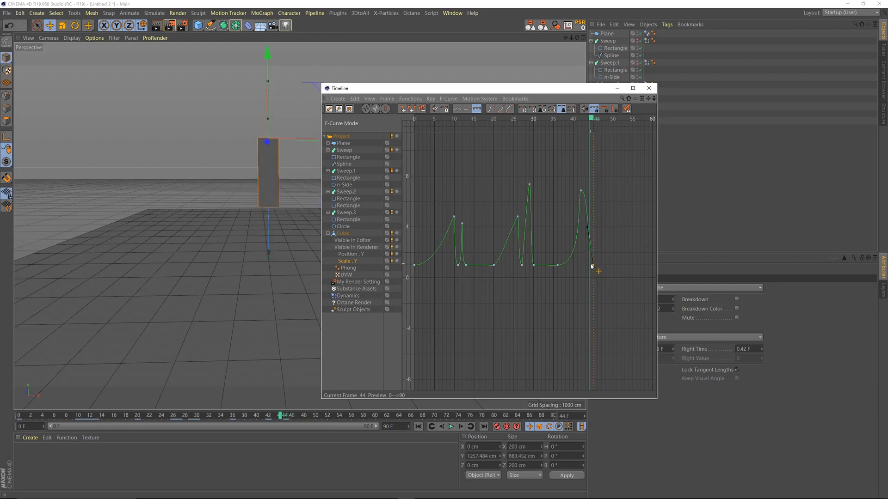
drag(591, 266, 589, 266)
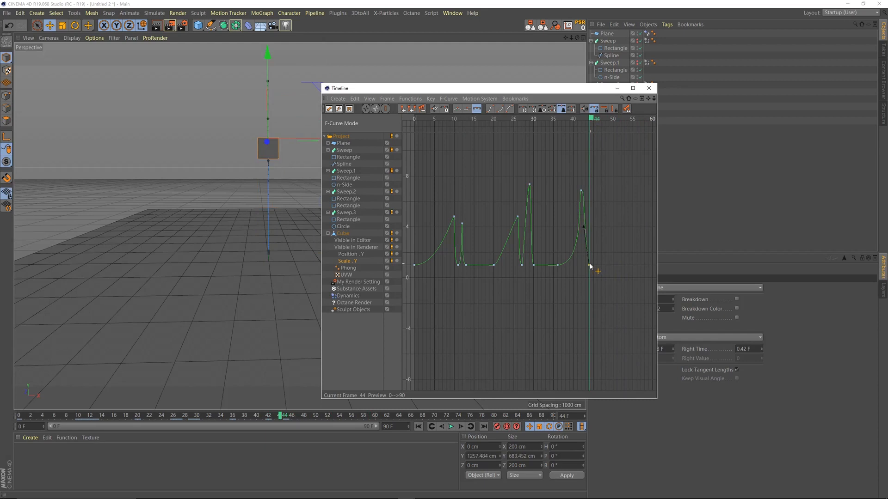
key(ctrl+z)
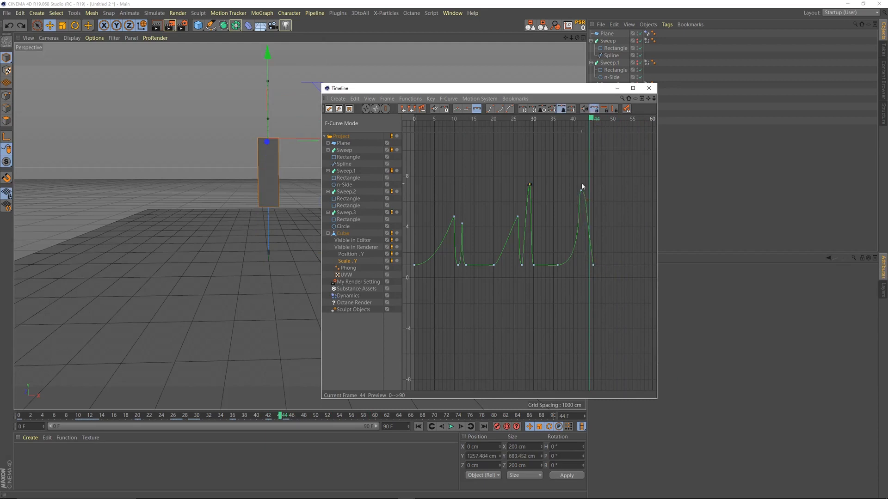
Move the last Scale Y peak to frame 43 and turn the frame 45 key's incoming tangent straight up, about 3.1 in value.
drag(582, 191, 593, 194)
click(593, 264)
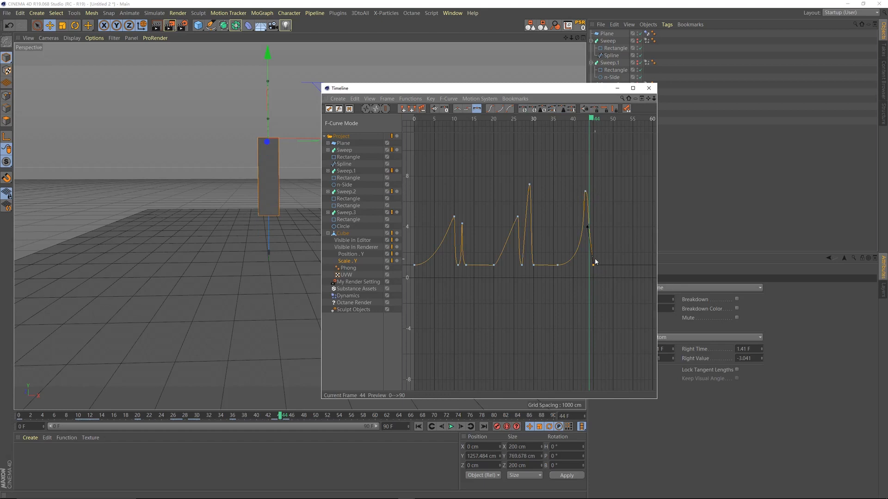
drag(586, 228, 590, 228)
Replay and scrub the full animation to check the stretches, and return to the first frame.
key(F8)
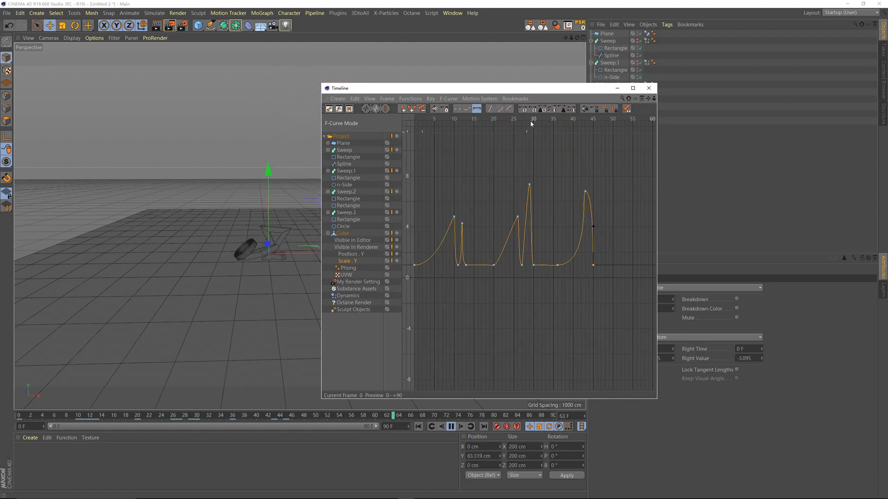
key(F8)
drag(515, 123, 390, 123)
key(F8)
key(F8)
drag(478, 119, 364, 129)
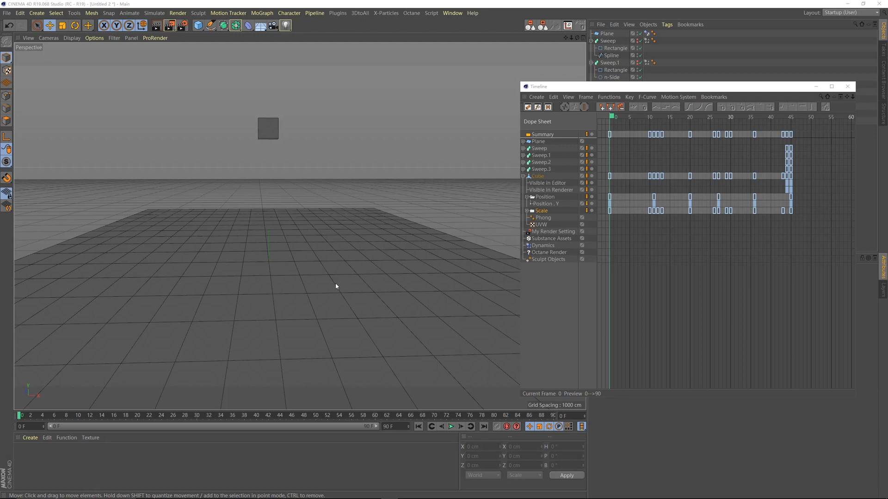
Inspect the cube's floor contact at frame 11 and view the Axis Center settings without executing them.
drag(617, 117, 654, 126)
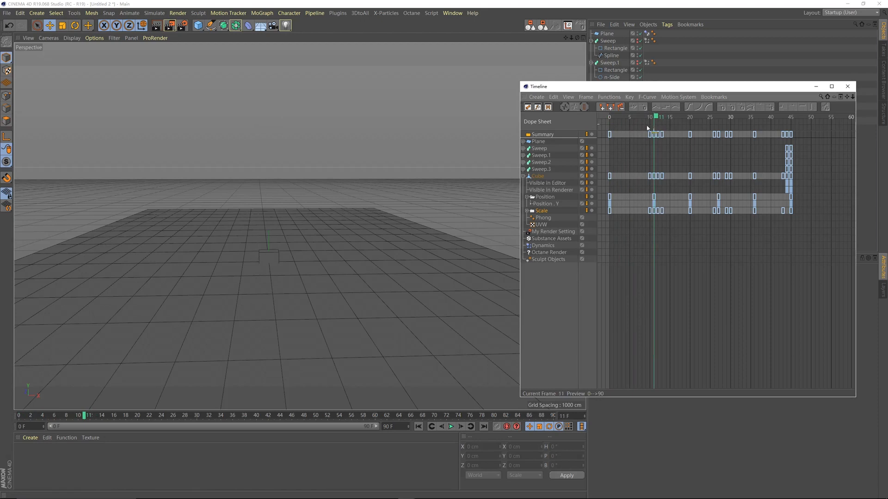
mouse_move(268, 248)
alt+mouse_down()
mouse_move(268, 233)
mouse_move(264, 249)
alt+mouse_up()
click(264, 248)
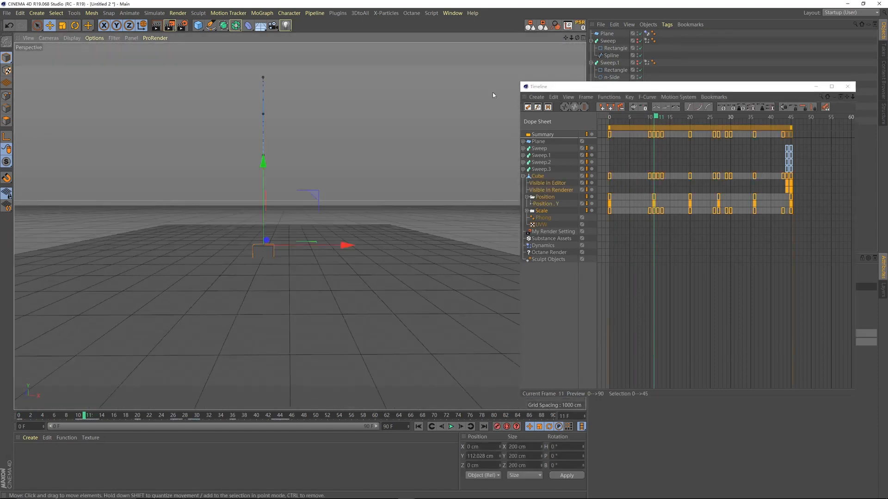
click(571, 26)
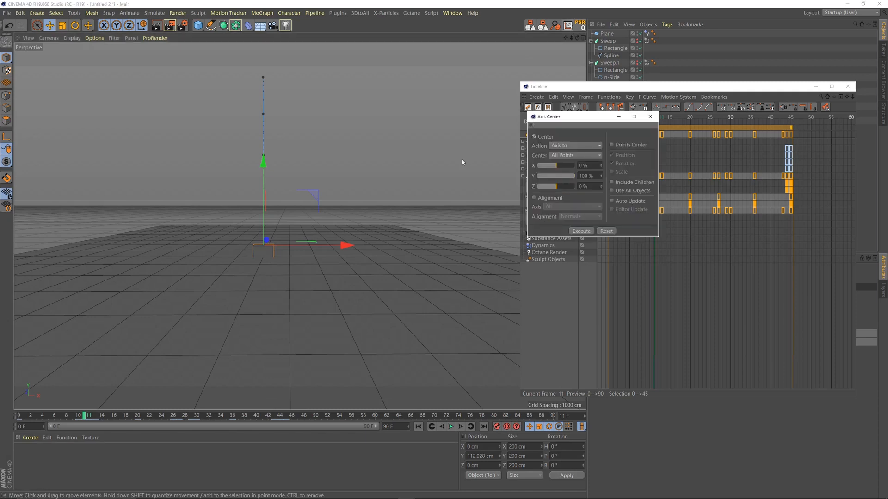
click(649, 119)
alt+drag(263, 257, 266, 257)
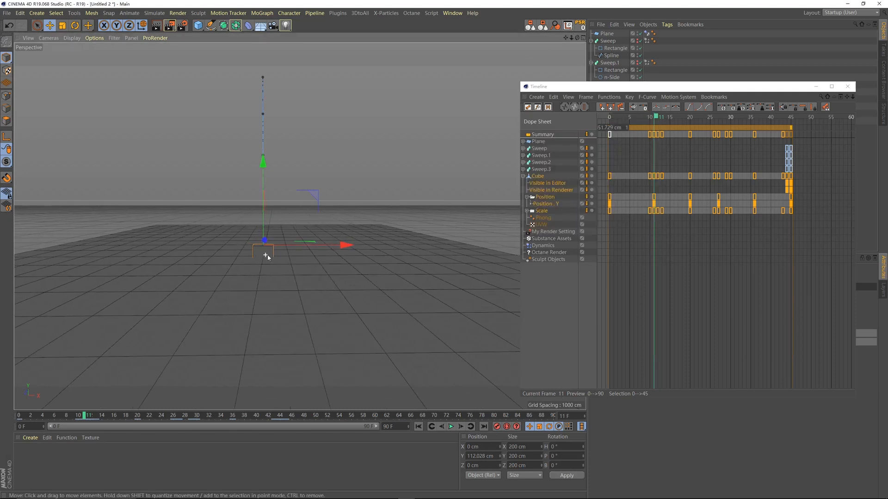
Raise the three floor-contact keys of the cube's Position Y F-curve together, bringing the frame 11 key to about 196 cm.
click(532, 177)
click(785, 236)
click(537, 177)
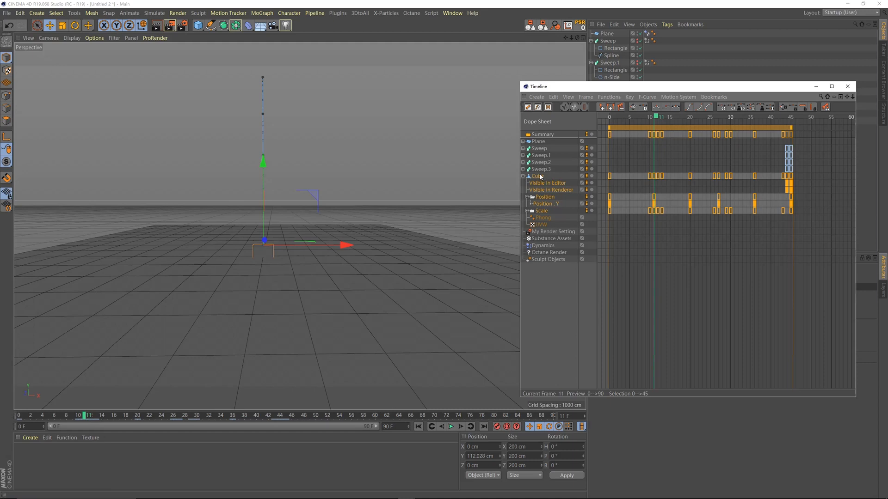
click(540, 198)
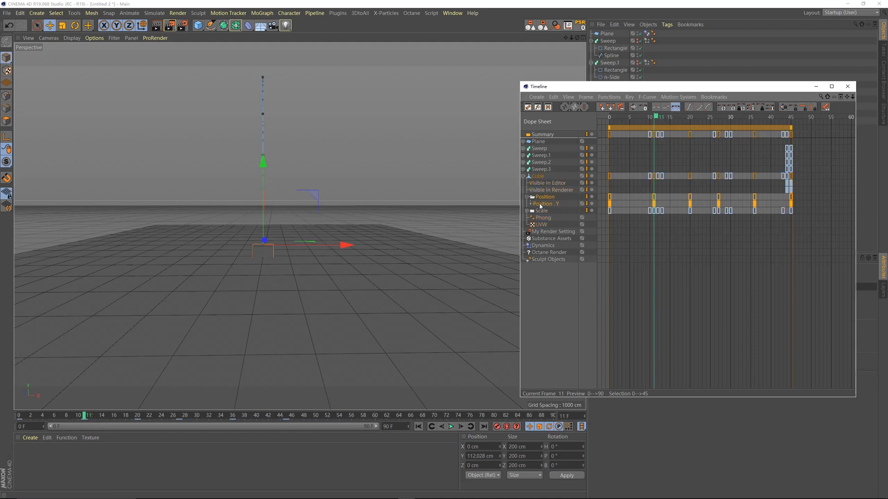
click(538, 106)
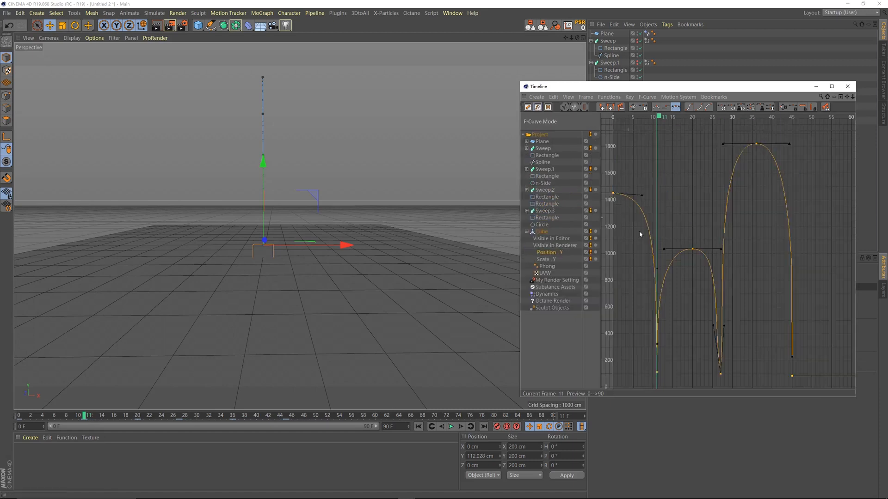
scroll(654, 310, down, 1)
drag(632, 336, 799, 372)
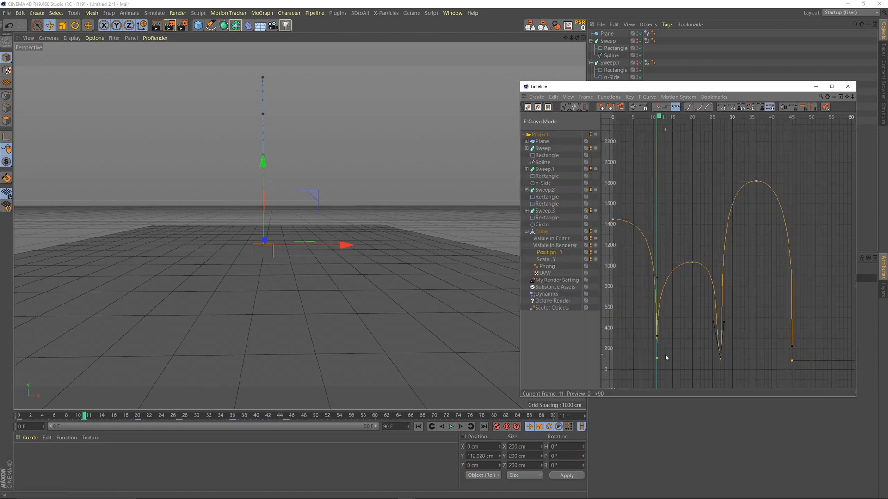
drag(658, 361, 660, 351)
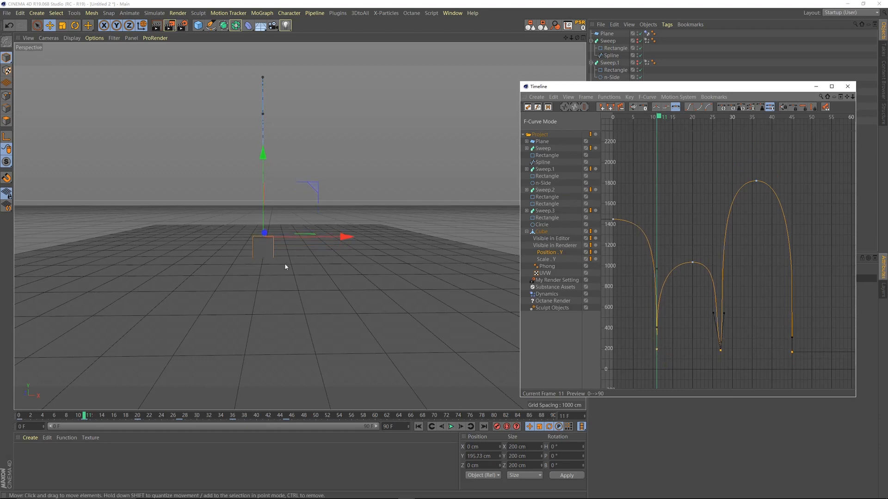
Replay the animation from the start and scrub to frame 11 to check the cube's first floor contact.
click(418, 426)
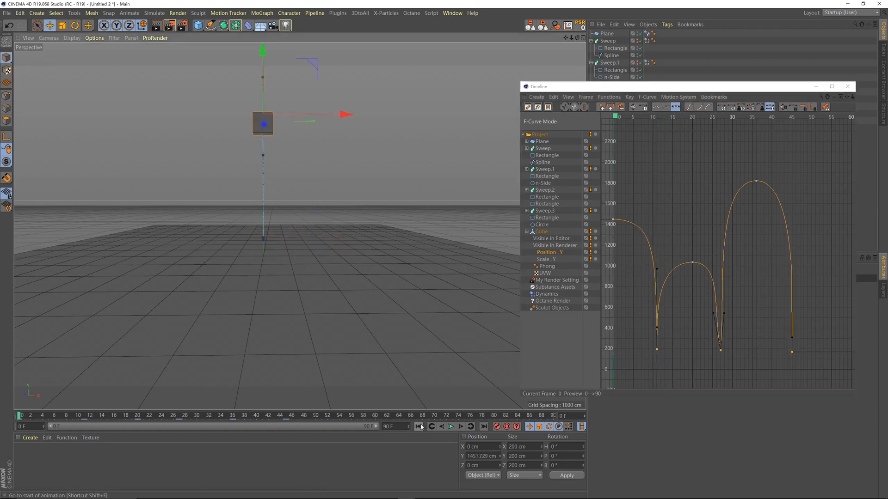
click(450, 426)
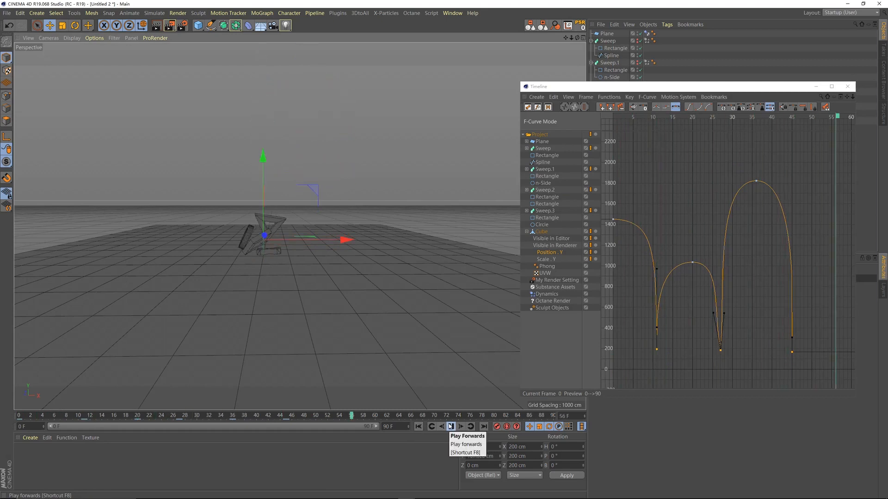
click(418, 426)
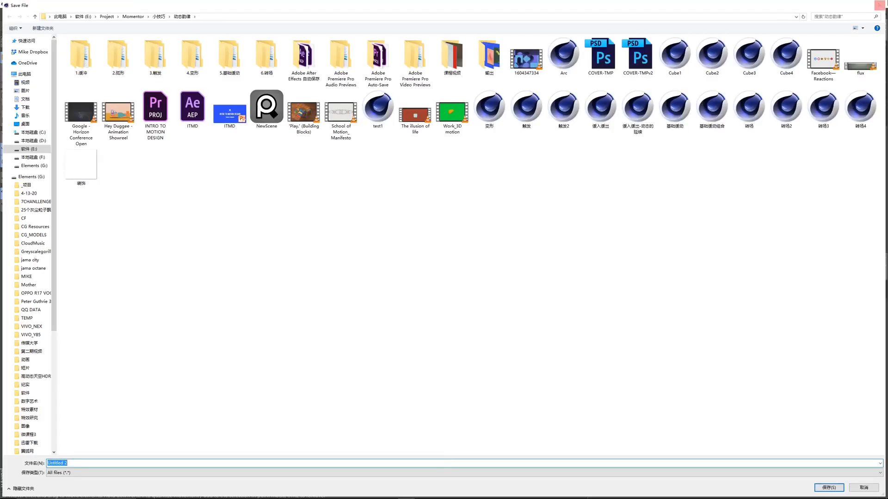
click(878, 5)
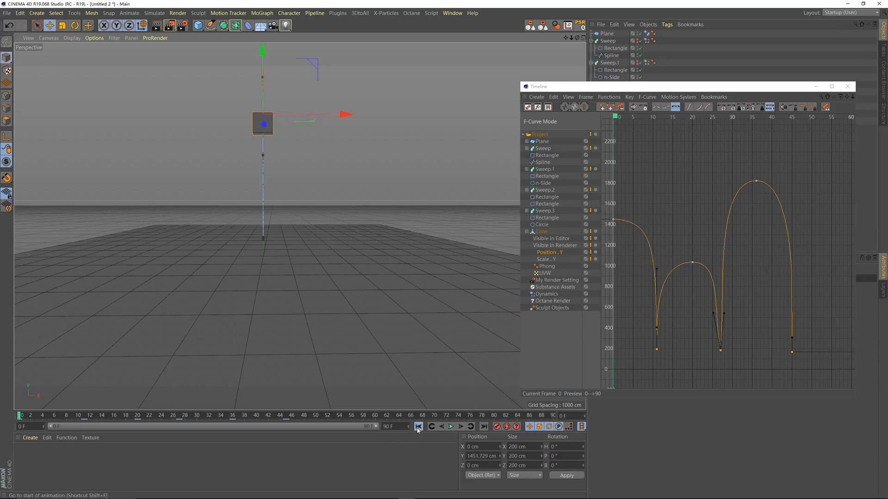
drag(26, 417, 84, 429)
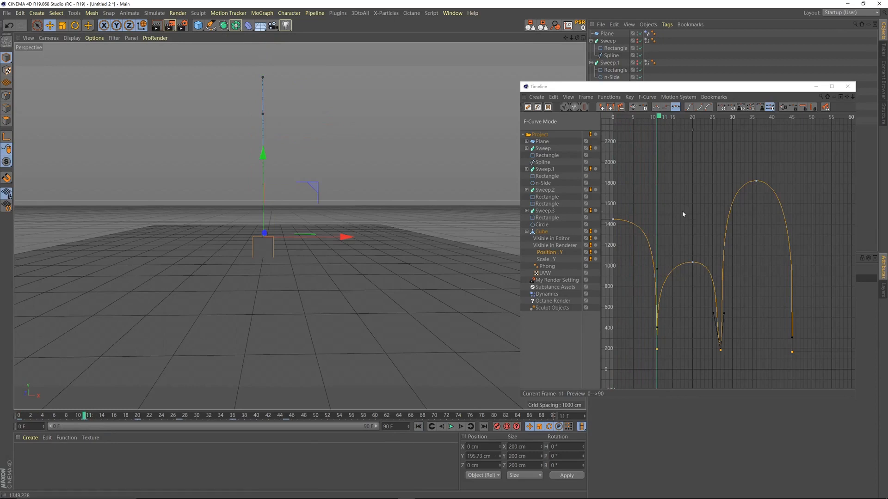
Key the cube's Scale X and Scale Z at 1 on frame 10, just before the first impact.
click(660, 116)
mouse_move(660, 116)
mouse_down()
mouse_move(644, 116)
mouse_move(661, 128)
mouse_up()
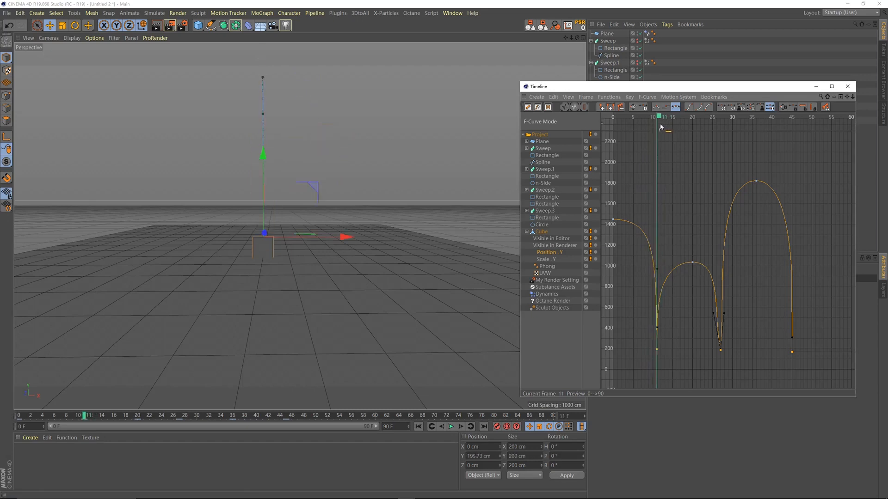
click(659, 124)
drag(673, 89, 363, 95)
click(606, 128)
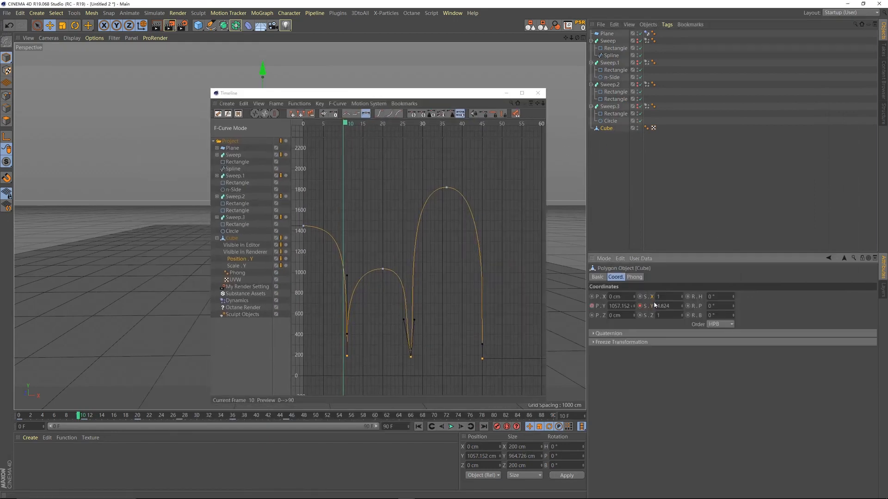
click(640, 297)
click(641, 316)
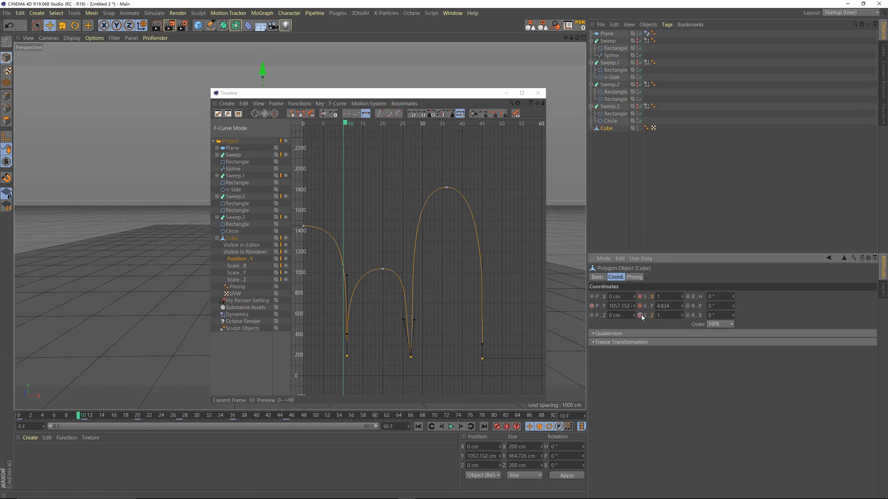
Set the cube's Scale X and Scale Z to 1.3 at frame 11 and key both.
click(348, 124)
drag(348, 97, 350, 295)
click(661, 296)
text(1.3)
key(Tab)
key(Tab)
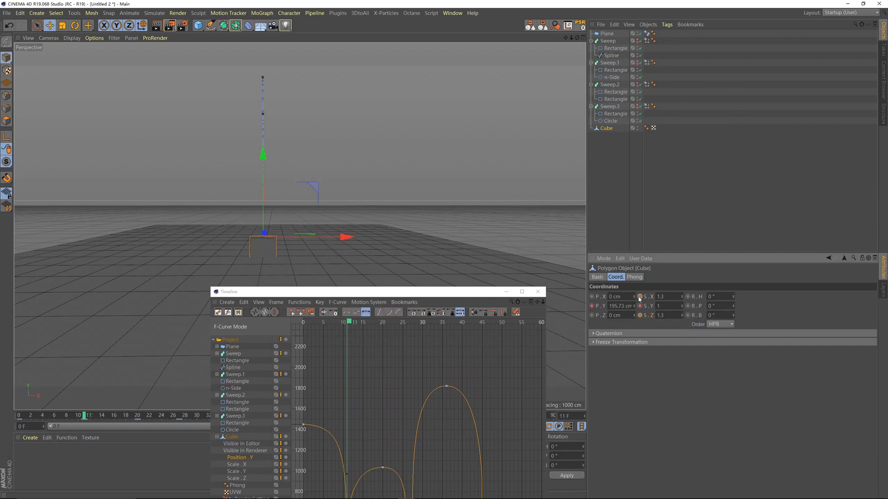
Return the cube's Scale X and Scale Z to 1 at frame 12.
drag(452, 296, 683, 183)
drag(581, 210, 587, 234)
drag(601, 178, 354, 235)
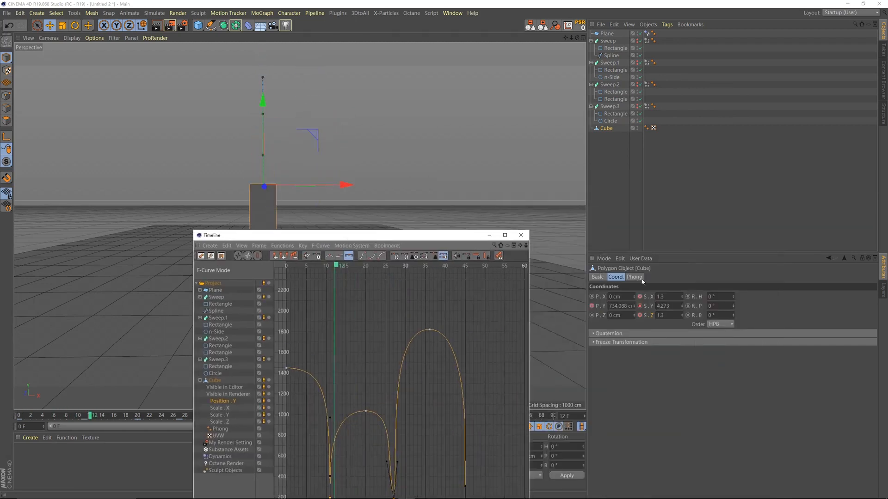
double_click(662, 296)
double_click(674, 317)
text(1)
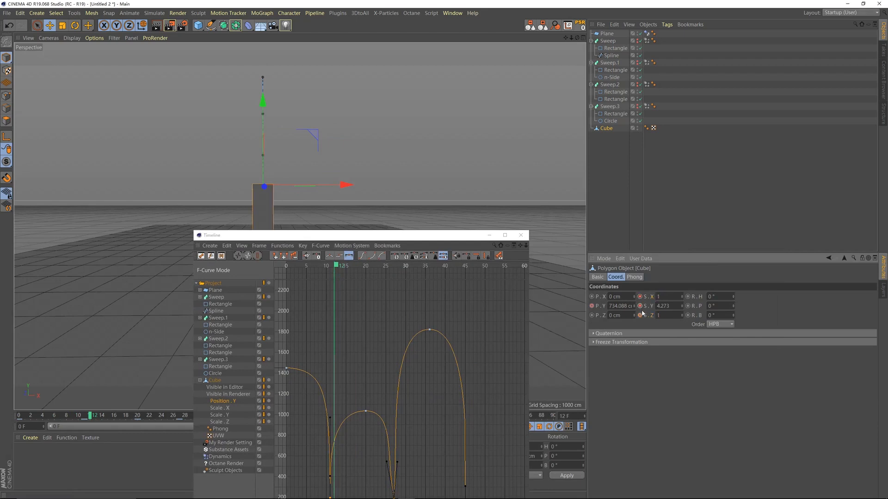
For the second impact, key the cube's Scale X and Scale Z at 1 on frame 26 and at 1.3 on frame 27.
drag(337, 239, 729, 252)
drag(735, 202, 368, 226)
click(639, 297)
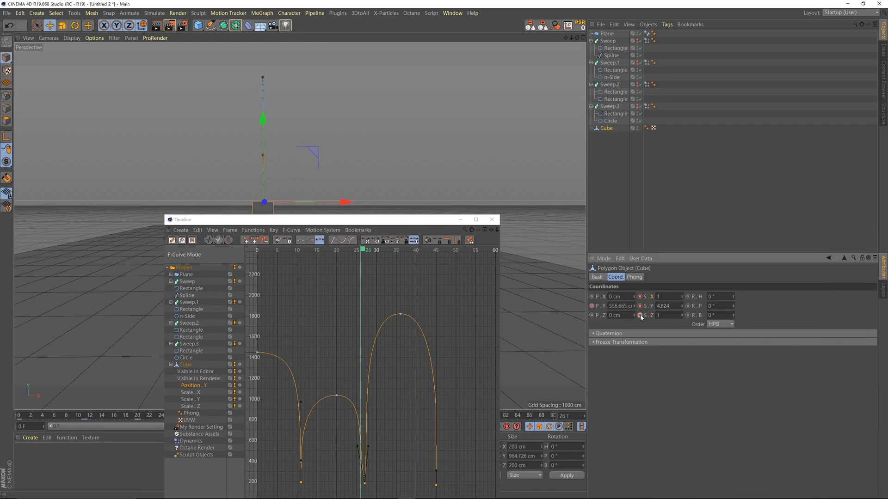
click(368, 250)
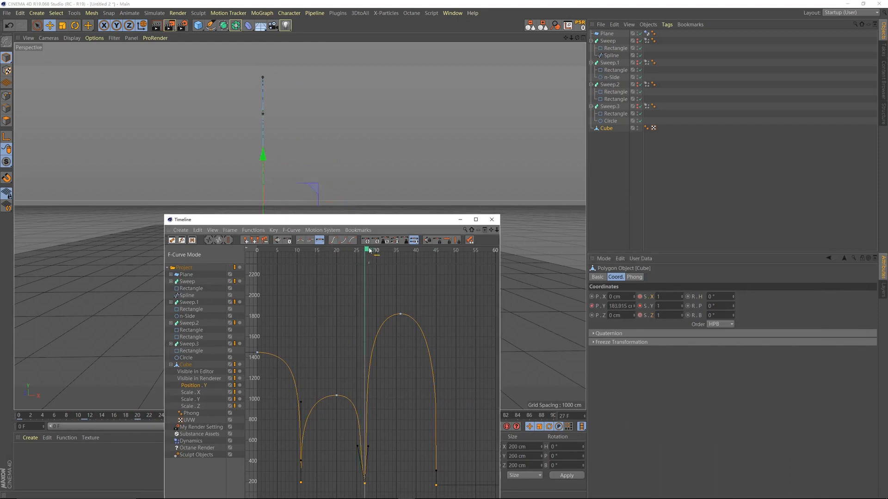
click(675, 296)
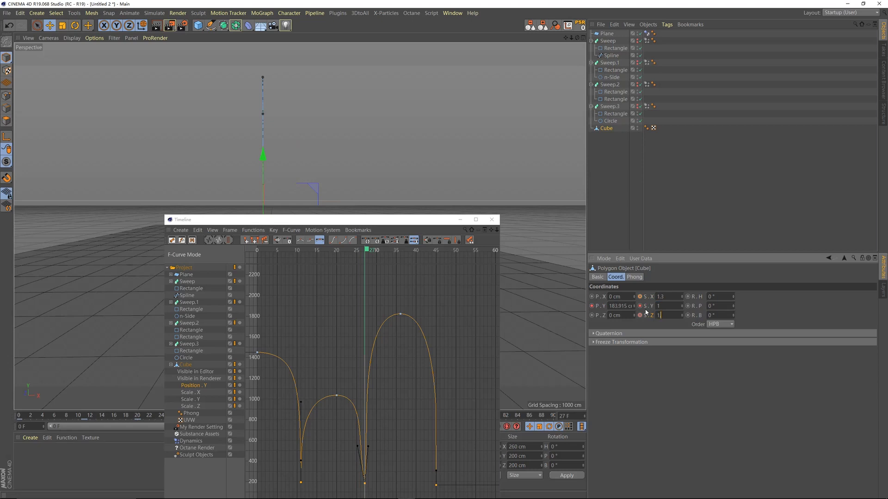
drag(465, 215, 459, 215)
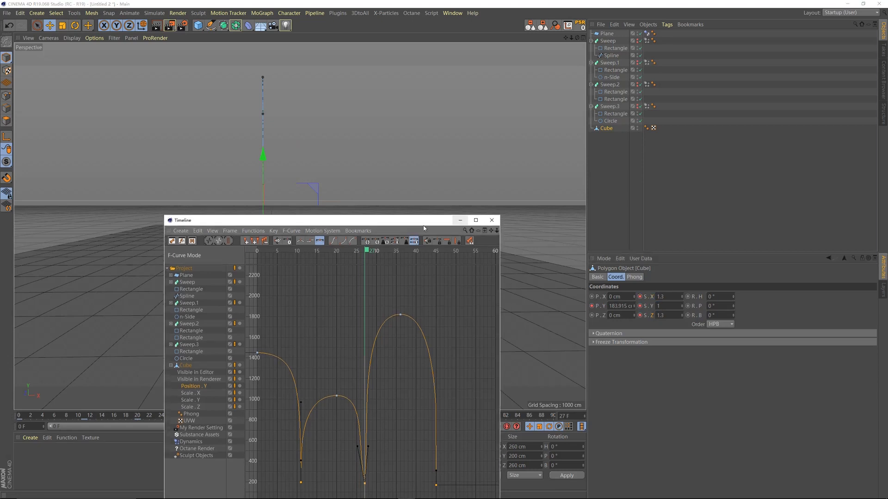
Return the cube's Scale X and Scale Z to 1 at frame 28.
click(368, 253)
click(665, 296)
text(11)
key(Return)
Replay and scrub the animation several times to check the widening of the cube at both bounces and the final break-up.
drag(406, 220, 635, 148)
drag(603, 181, 642, 235)
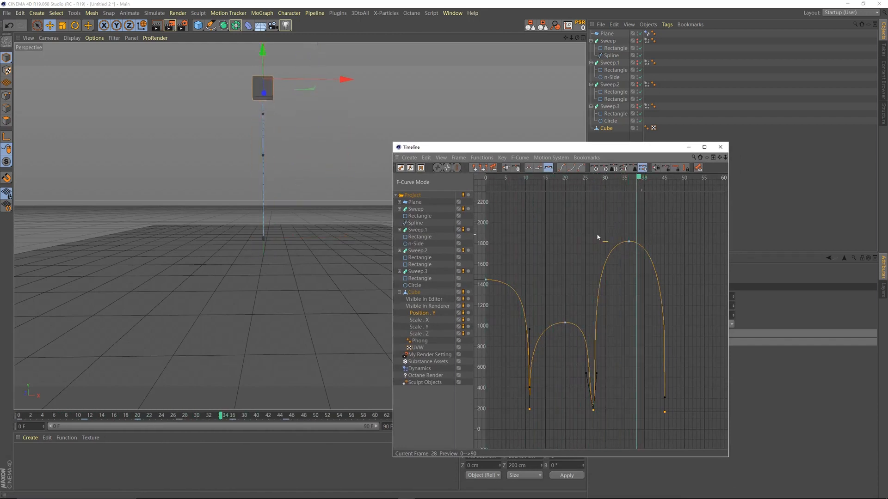
key(shift+f)
key(F8)
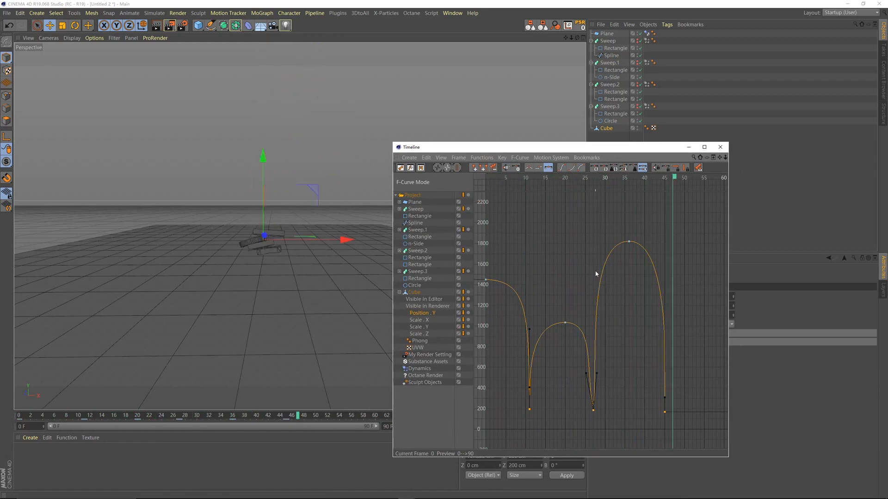
click(543, 178)
mouse_move(543, 179)
mouse_down()
mouse_move(527, 186)
mouse_move(547, 192)
mouse_up()
key(shift+f)
key(F8)
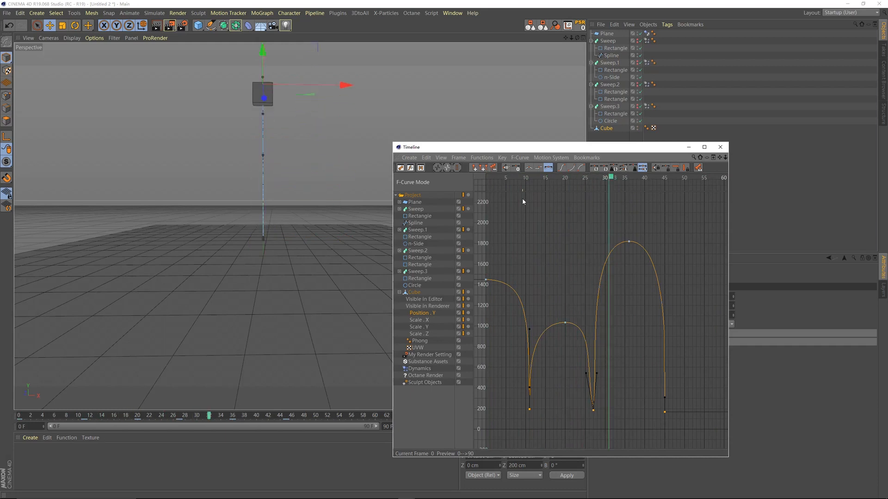
drag(585, 178, 620, 186)
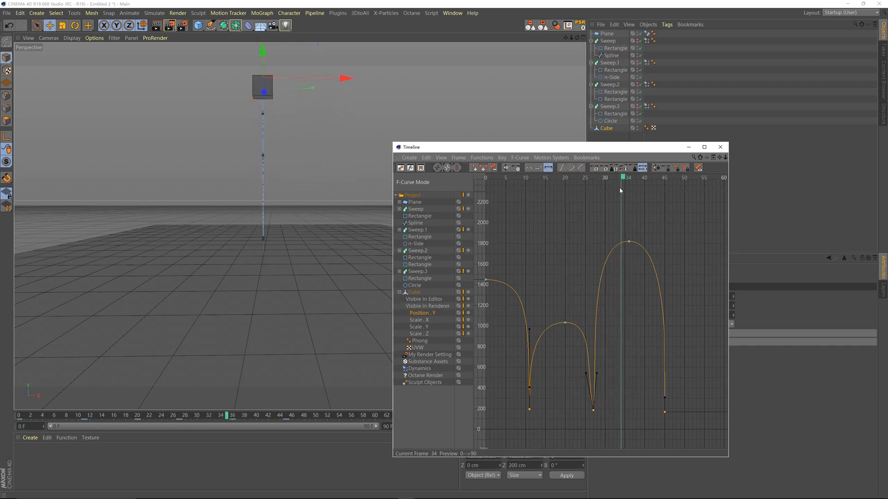
key(F8)
key(F8)
click(586, 179)
key(shift+f)
key(F8)
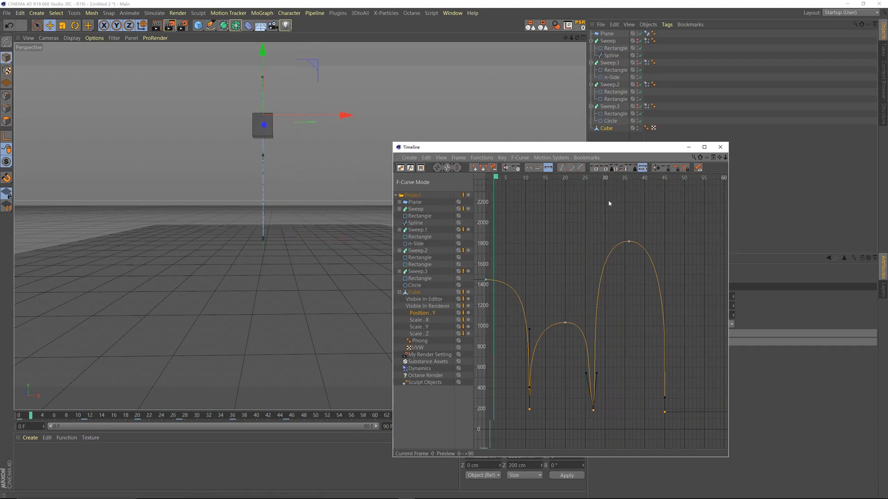
key(F8)
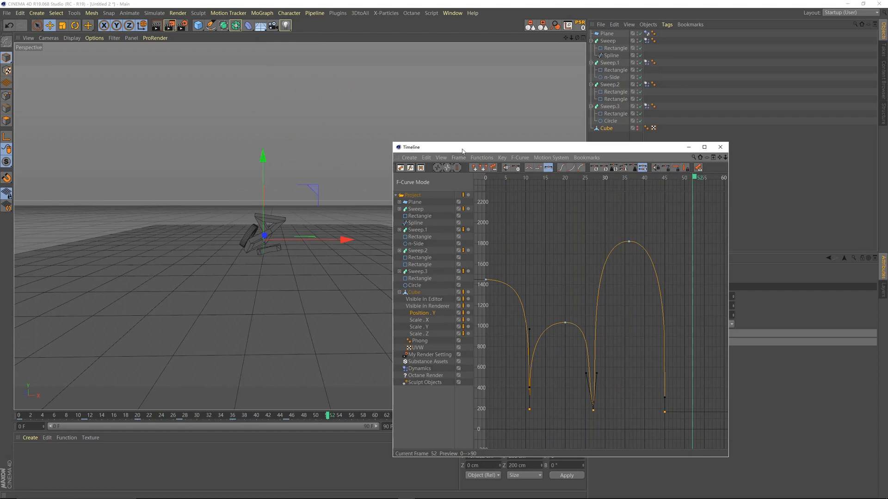
Set Follow Position and Follow Rotation to 0.6 on the Dynamics Body tags of all four sweeps, and replay from the start.
drag(464, 148, 342, 235)
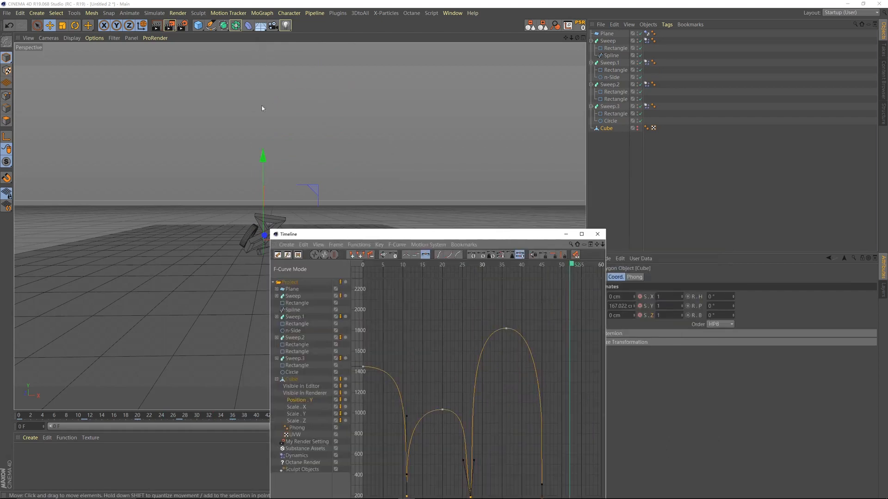
drag(412, 238, 283, 300)
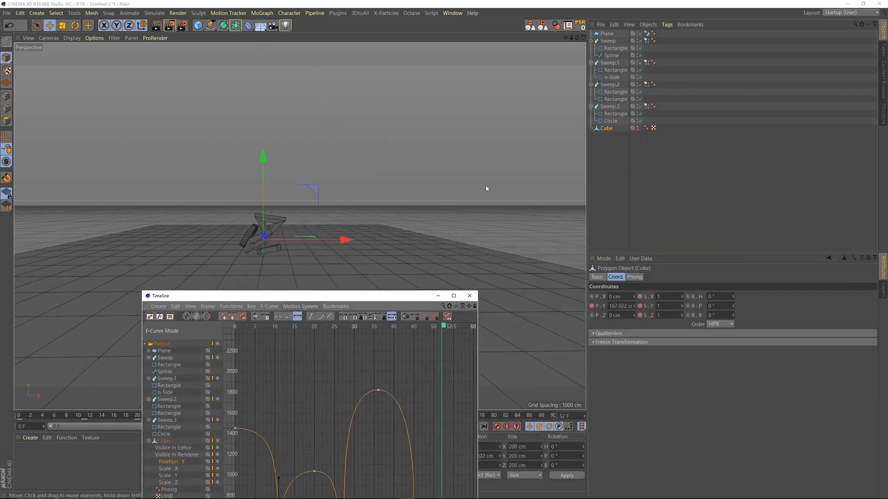
click(646, 106)
ctrl+click(647, 84)
ctrl+click(646, 63)
ctrl+click(646, 41)
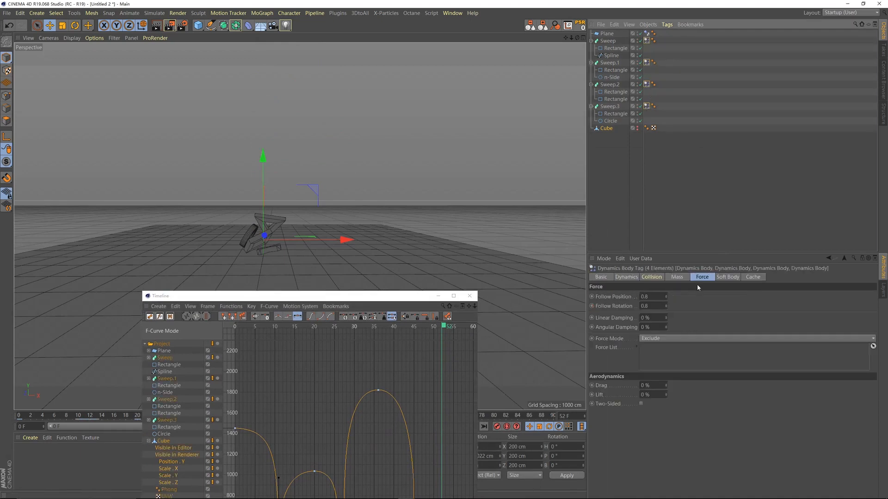
click(604, 298)
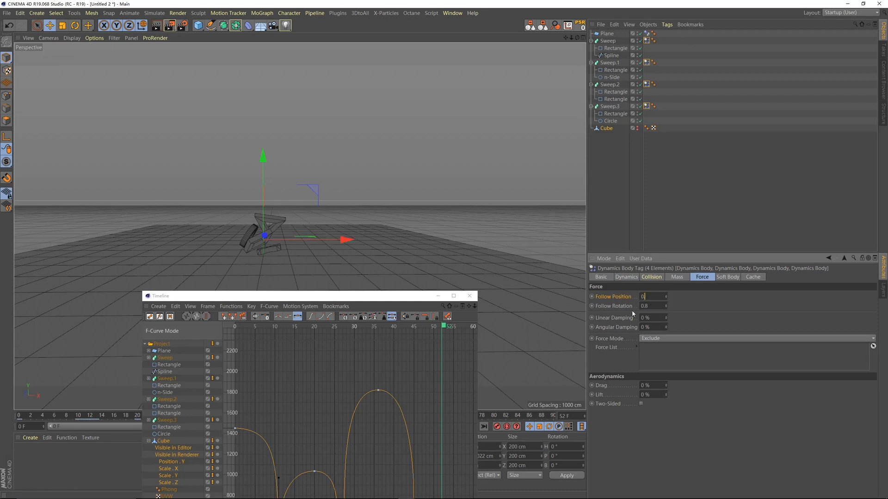
drag(424, 298, 433, 454)
click(418, 426)
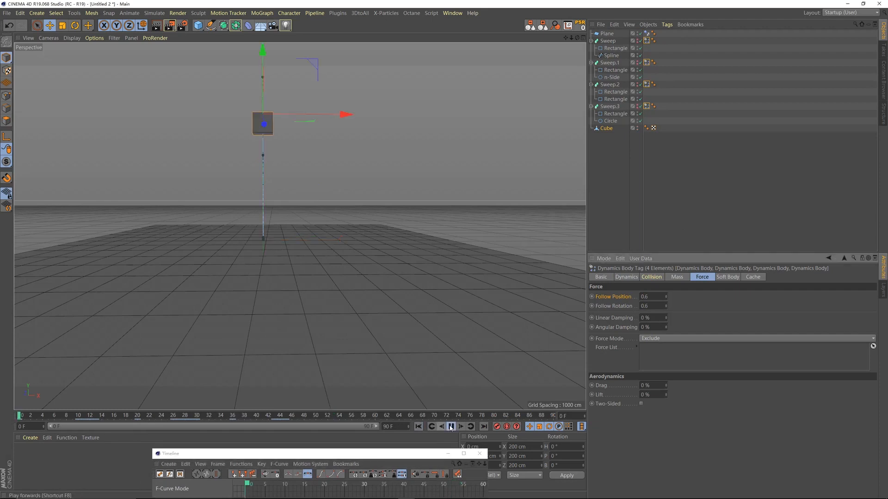
Set Follow Position and Follow Rotation to 0.4 on all four sweeps' Dynamics Body tags, and replay the break-up from the start.
click(450, 426)
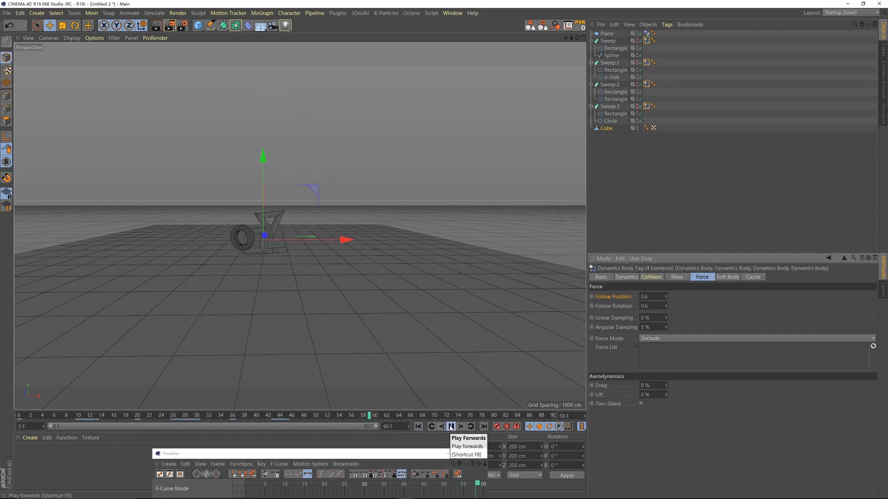
click(451, 426)
click(419, 427)
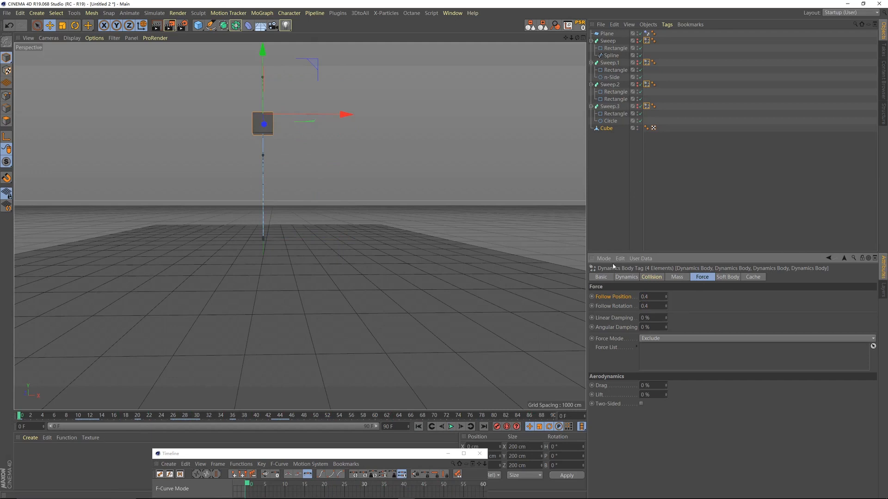
click(451, 426)
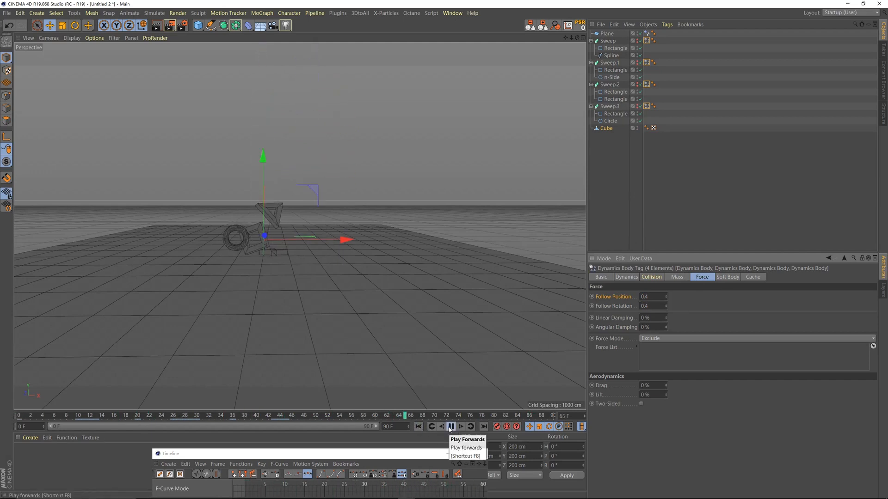
click(450, 426)
Deselect everything, open the project's general Dynamics settings, and replay the animation from the start.
click(711, 160)
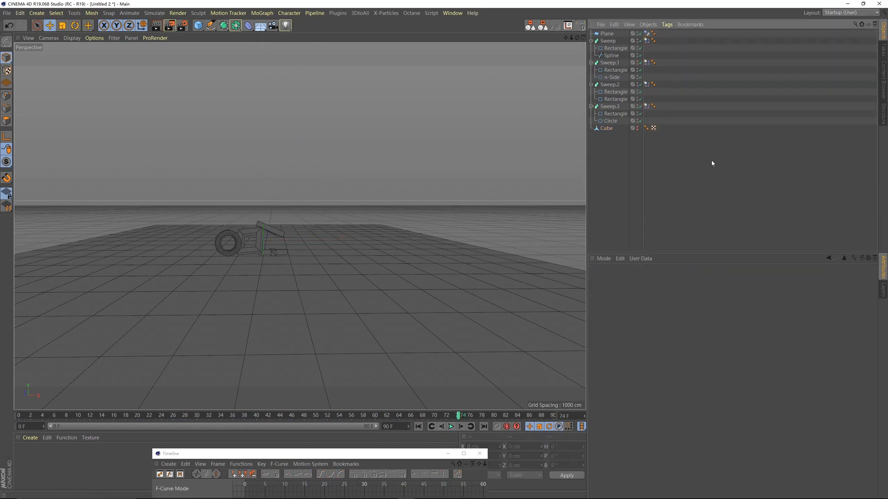
key(ctrl+d)
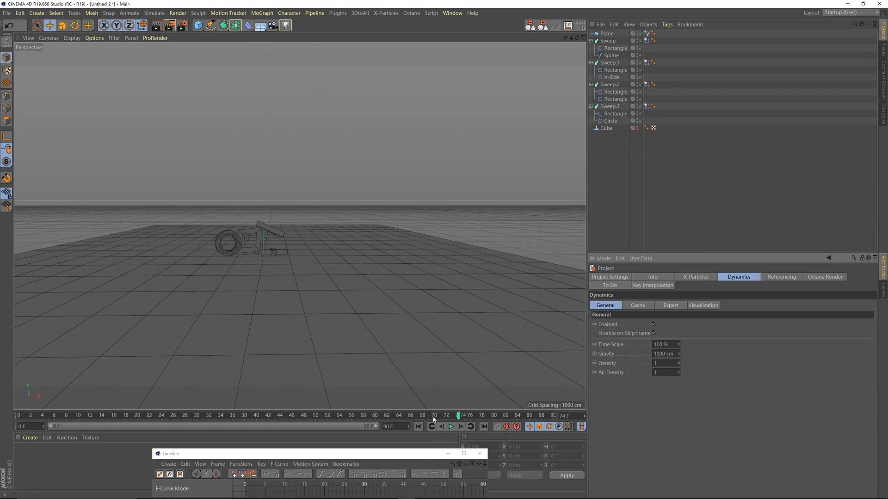
click(418, 426)
click(450, 426)
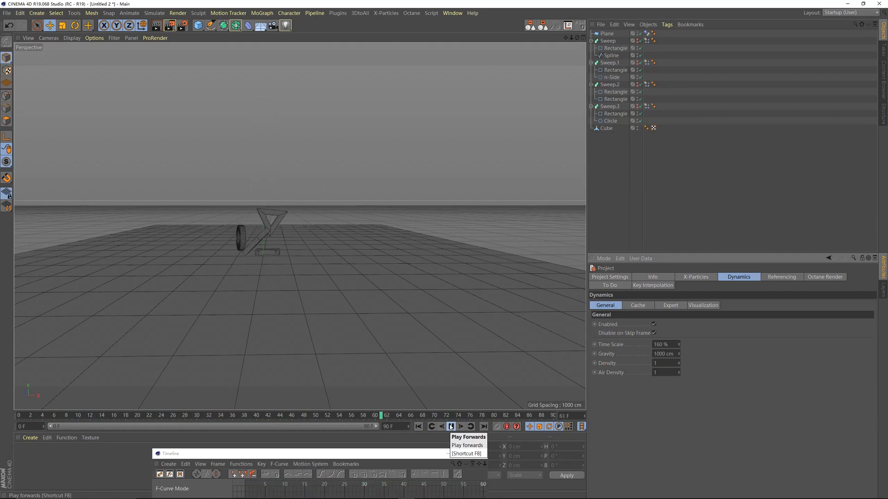
click(451, 426)
Move the outgoing tangent handle of the cube's Position Y key at frame 27 slightly outward to slow the rise, and replay.
mouse_move(436, 416)
mouse_down()
mouse_move(97, 418)
mouse_move(206, 432)
mouse_move(171, 435)
mouse_move(192, 439)
mouse_move(339, 373)
mouse_move(514, 172)
mouse_up()
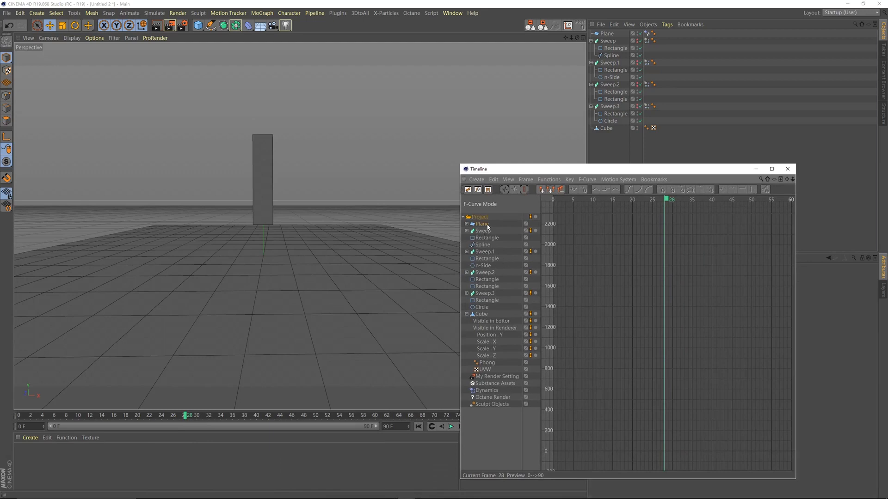
click(485, 315)
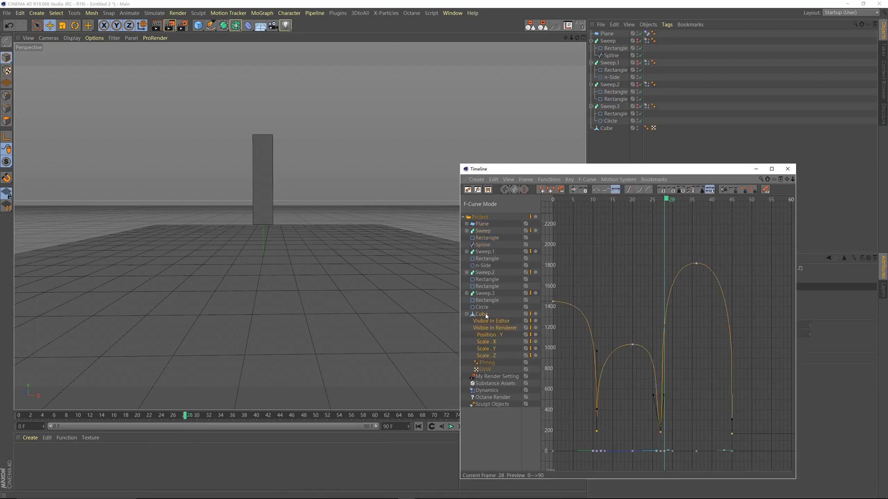
drag(668, 199, 669, 203)
drag(663, 396, 655, 440)
key(ctrl+z)
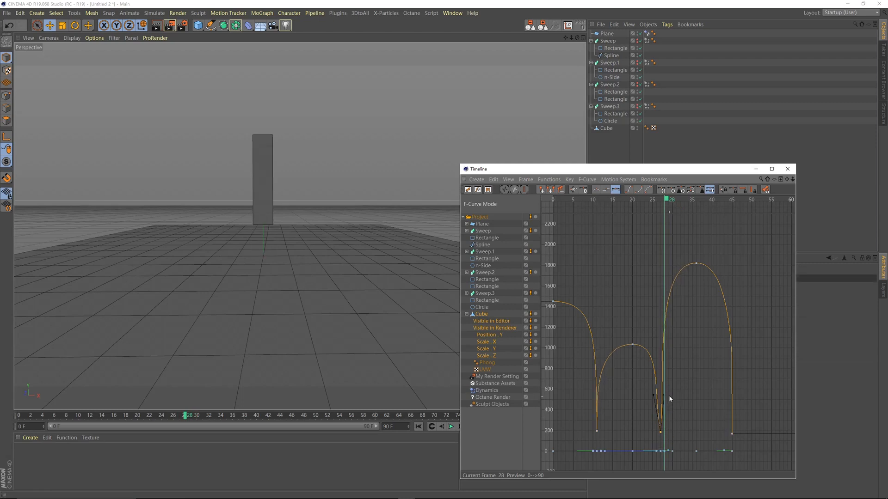
mouse_move(664, 396)
mouse_down()
mouse_move(664, 406)
mouse_move(668, 398)
mouse_up()
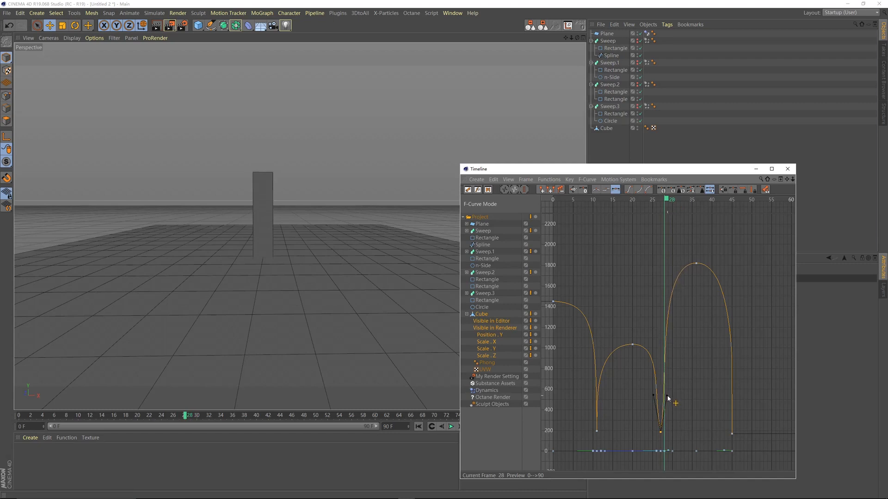
key(F8)
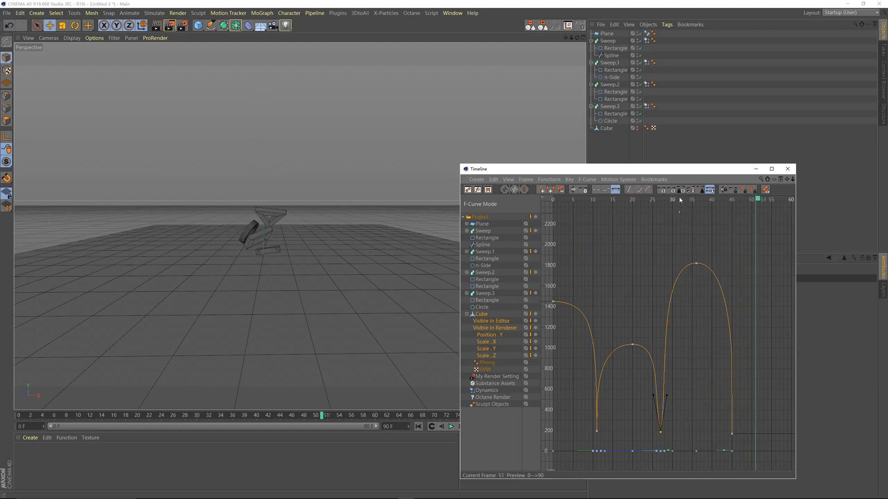
Show the timeline as a Dope Sheet, select all animation keys from frame 0 to 45, and clear the selection.
click(554, 217)
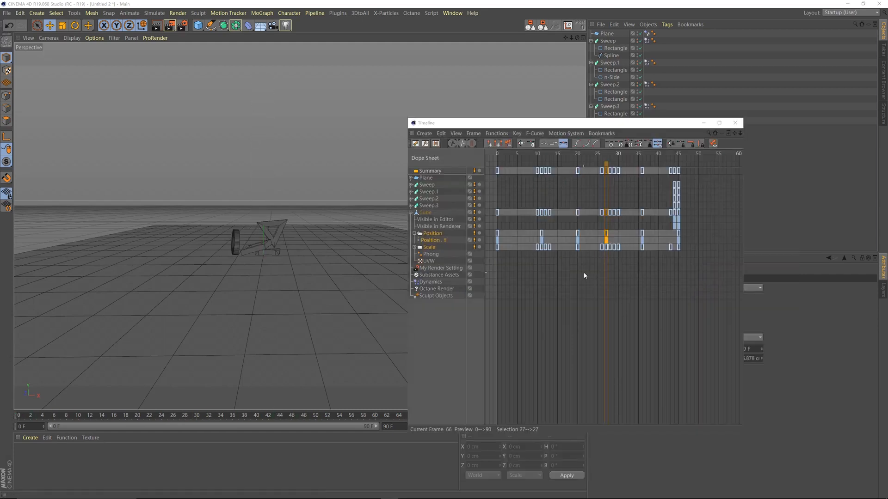
drag(701, 280, 487, 166)
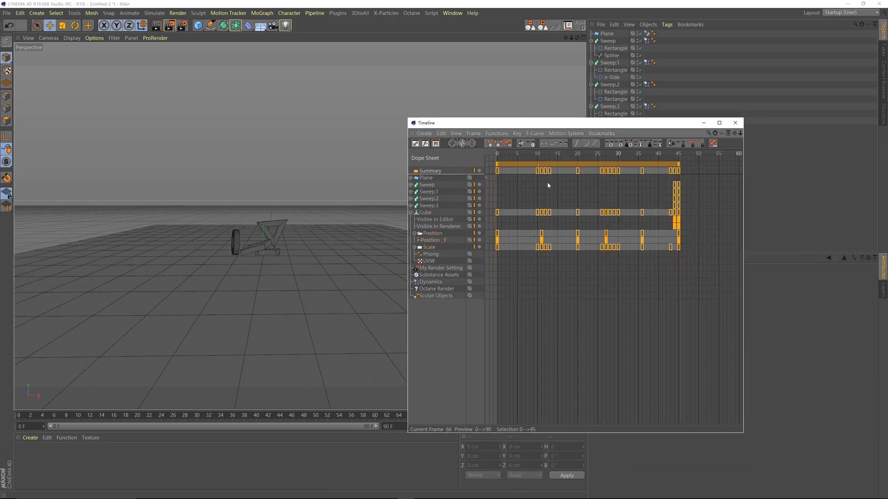
drag(709, 290, 488, 167)
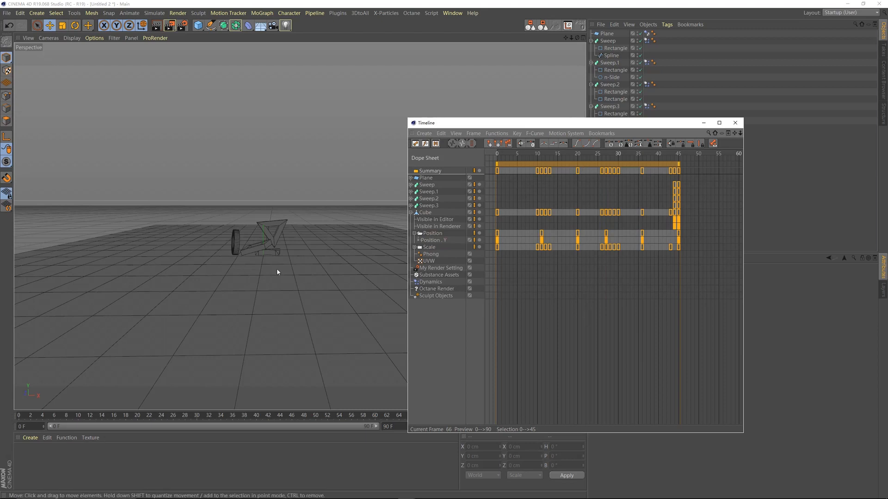
drag(696, 263, 582, 274)
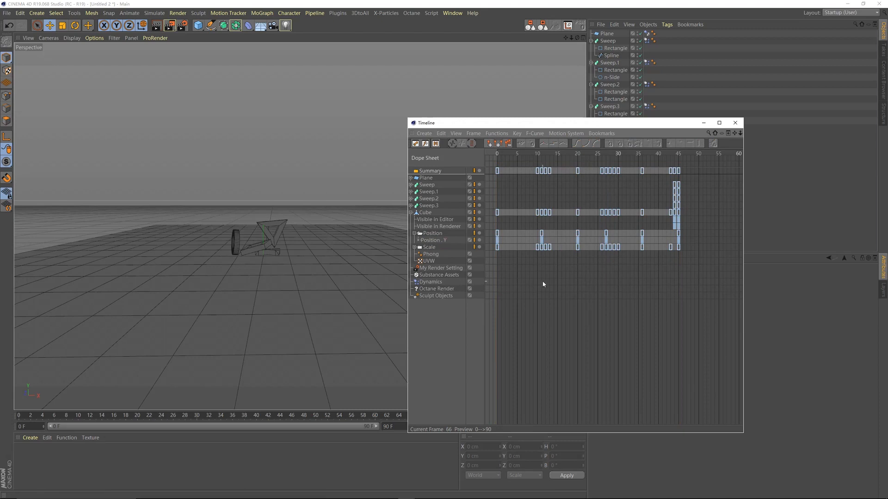
drag(576, 123, 559, 167)
drag(681, 328, 600, 314)
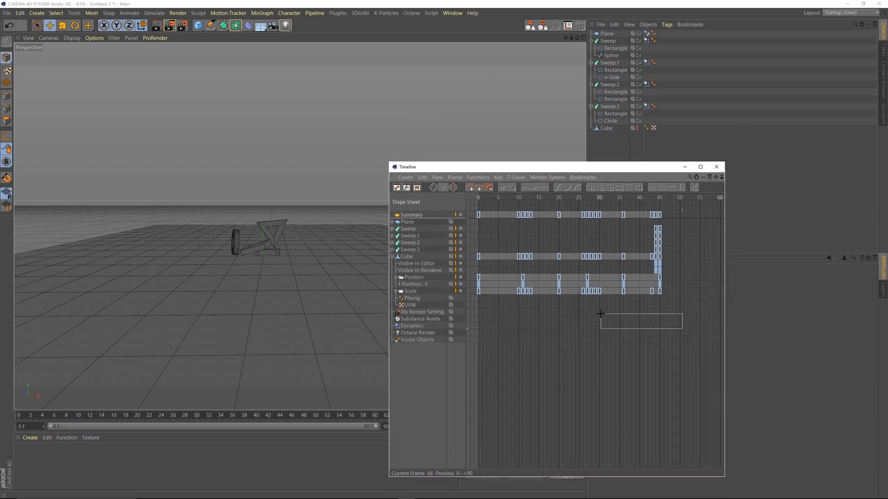
drag(601, 314, 601, 314)
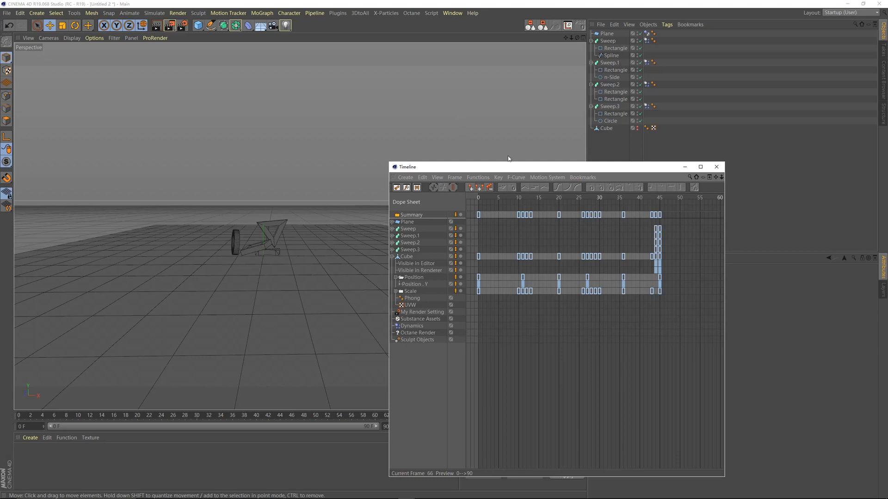
drag(495, 169, 494, 144)
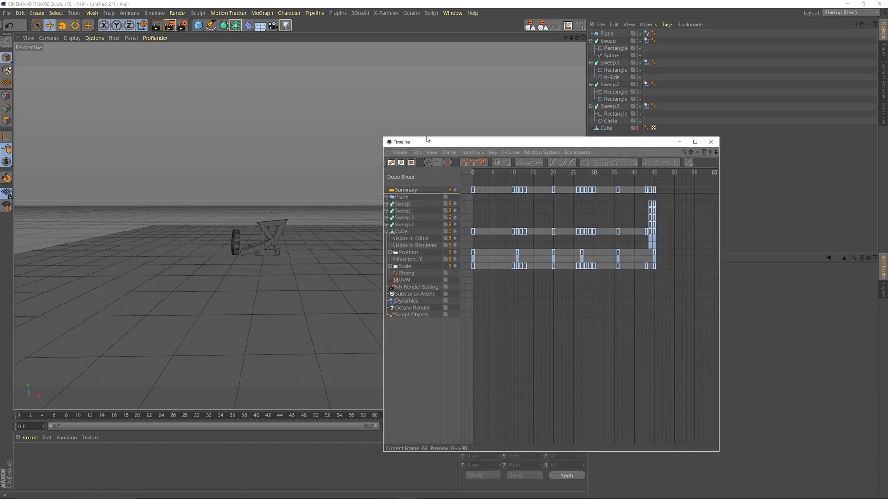